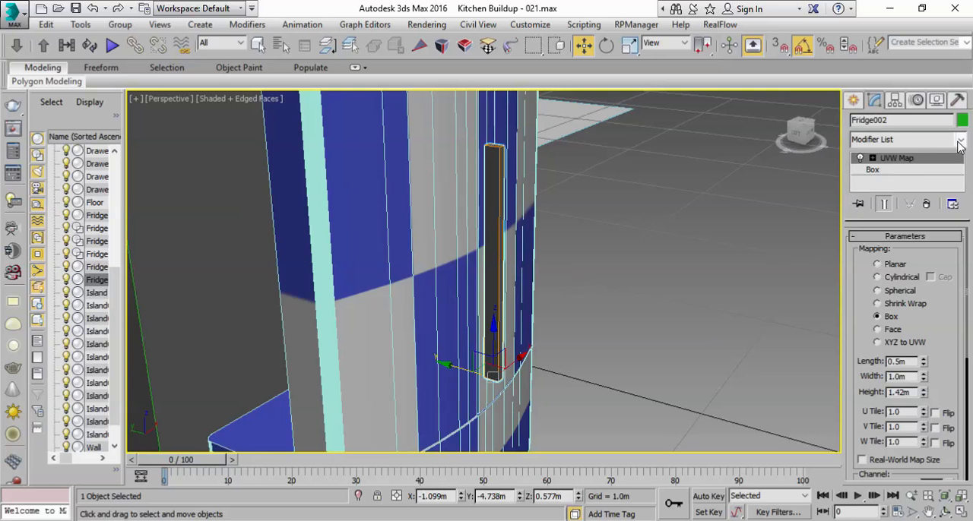
Step: Convert the box for the fridge door handle to an Editable Poly
right_click(901, 158)
left_click(501, 3)
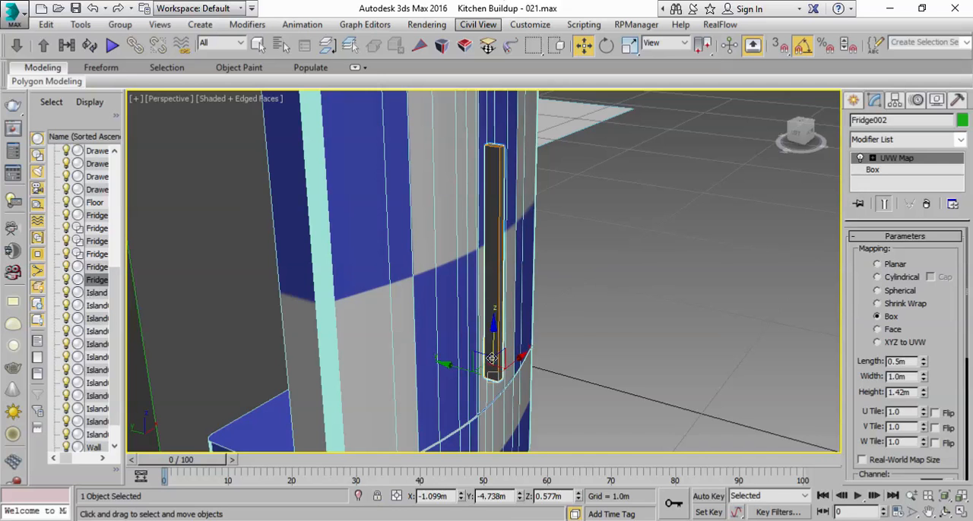
right_click(490, 304)
mouse_move(609, 454)
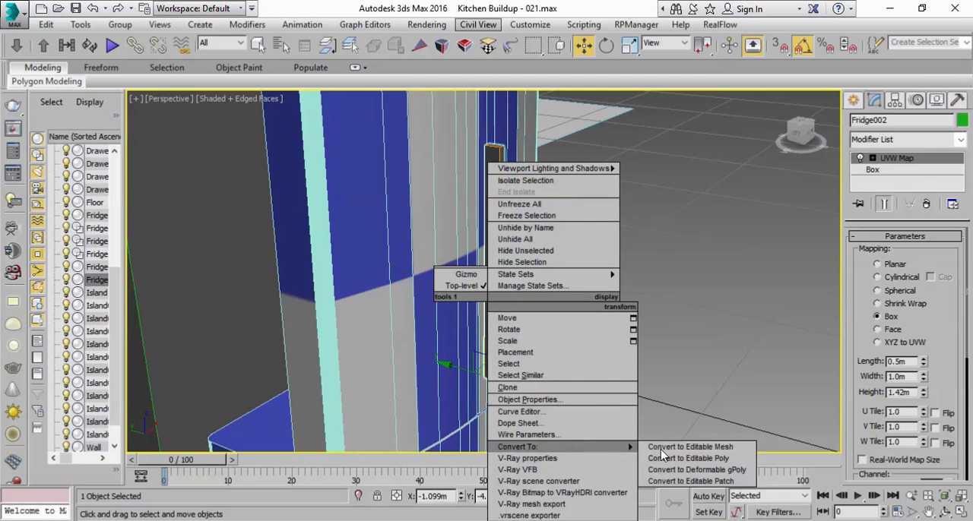
left_click(694, 459)
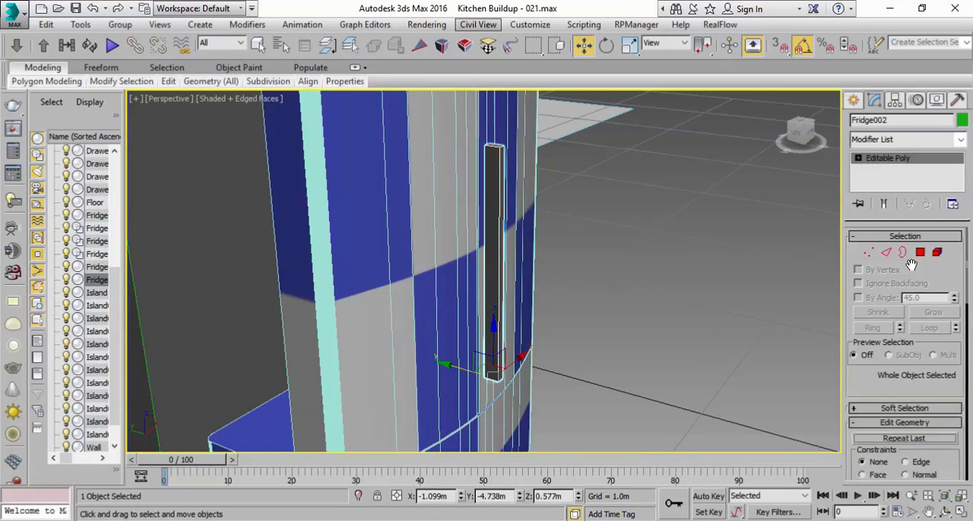
Step: Connect the handle's four vertical edges with 2 segments and a pinch of 83, placing the new loops near both ends
left_click(890, 254)
left_click(485, 208)
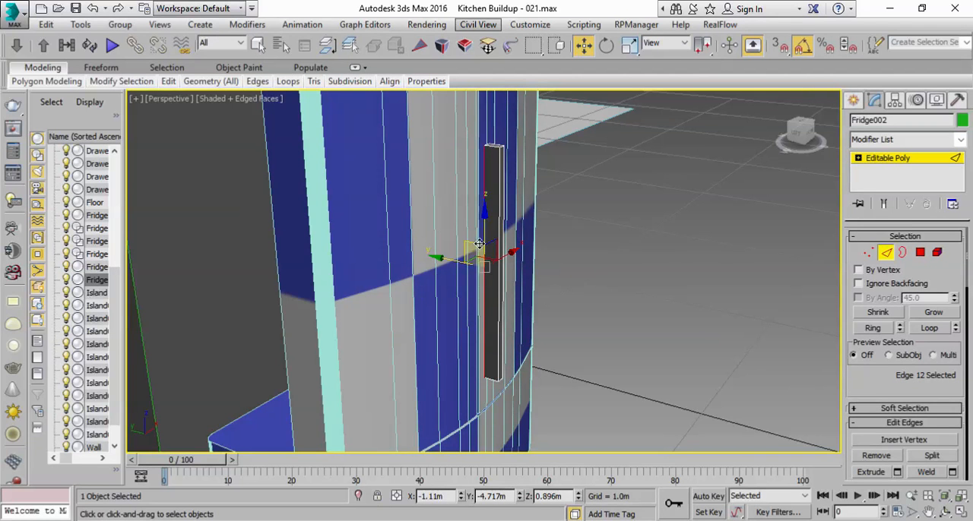
left_click(873, 328)
scroll(870, 370, "down", 5)
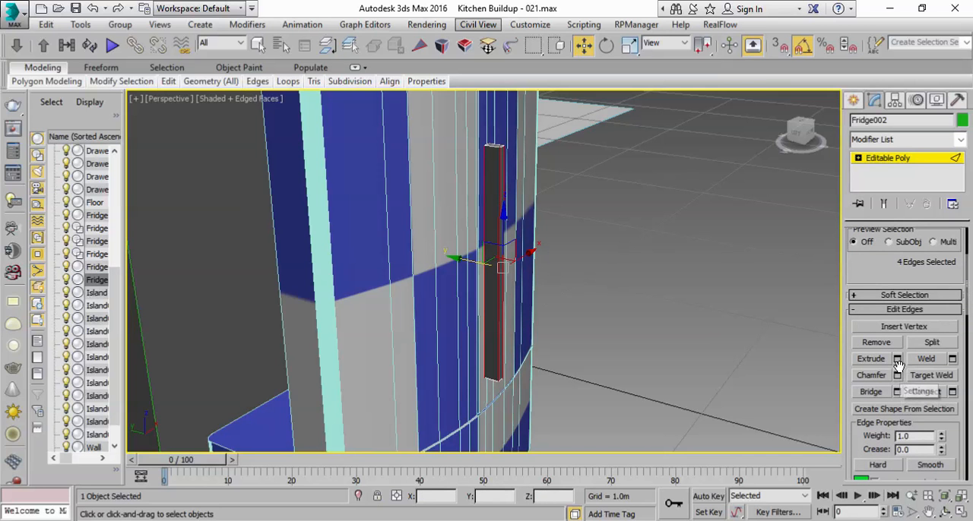
left_click(952, 391)
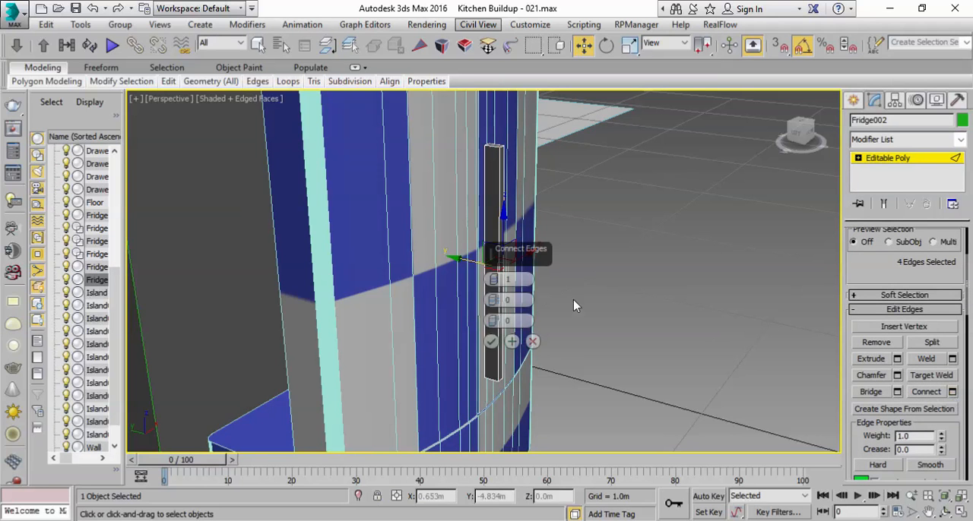
middle_click_drag(692, 339, 634, 346)
scroll(620, 343, "up", 3)
middle_click_drag(212, 201, 246, 270)
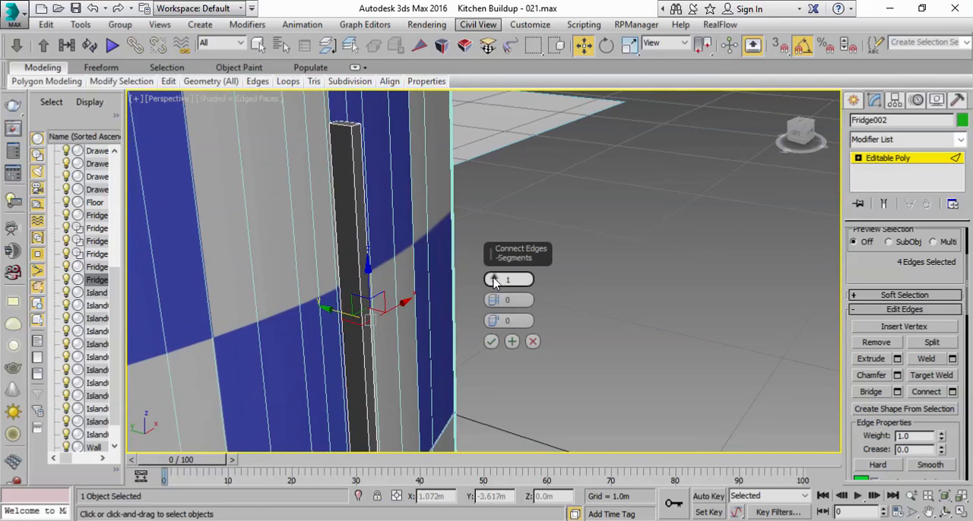
middle_click_drag(383, 321, 383, 308)
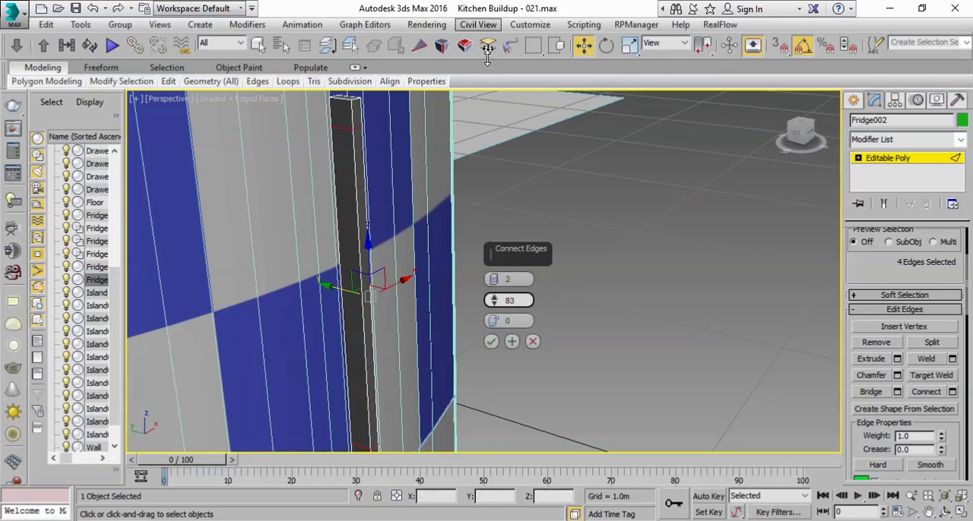
left_click(491, 342)
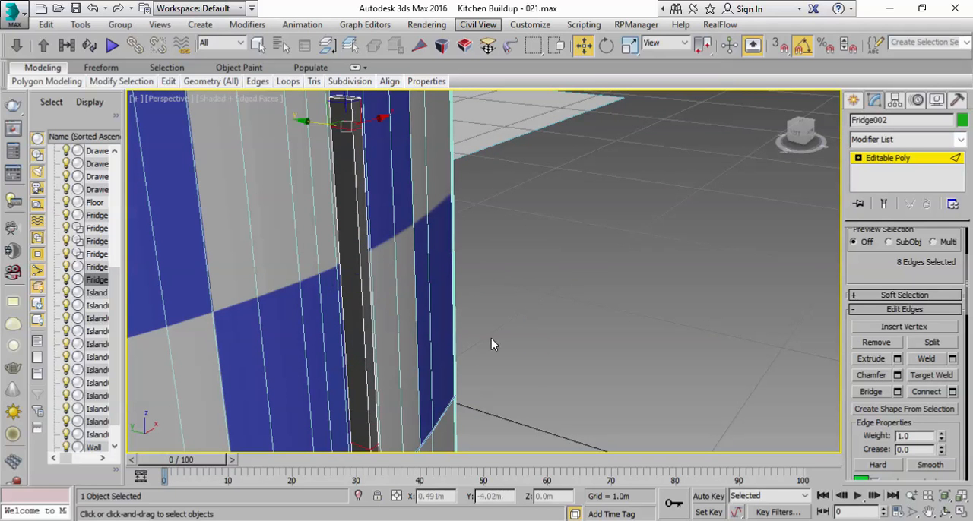
middle_click_drag(531, 293, 588, 281, "alt")
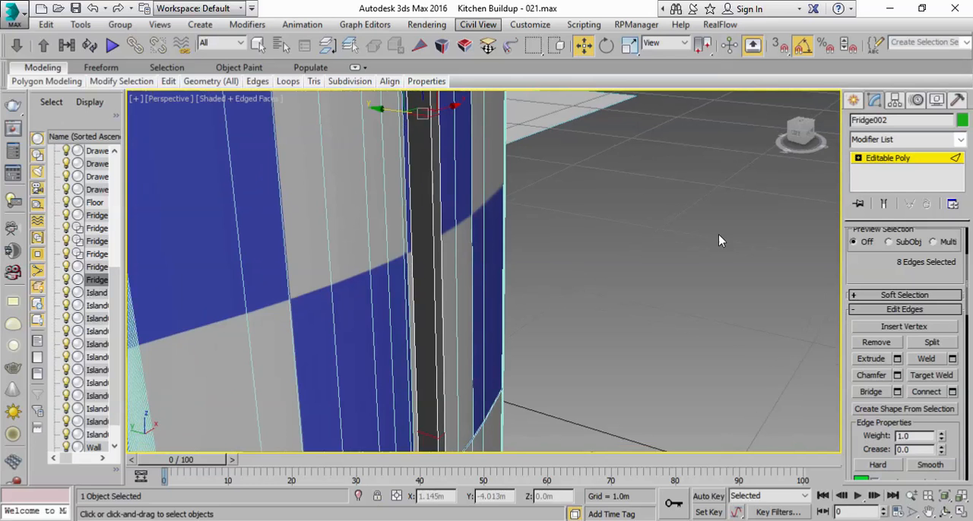
left_click(897, 161)
Step: Extrude the two small door-facing end polygons of the handle by 1.0m as a group to form the mounting brackets
middle_click_drag(510, 311, 519, 290)
left_click_drag(405, 410, 597, 435)
middle_click_drag(723, 260, 775, 305, "alt")
left_click(920, 252)
left_click(629, 216)
middle_click_drag(616, 363, 640, 175, "alt")
left_click(624, 325, "ctrl")
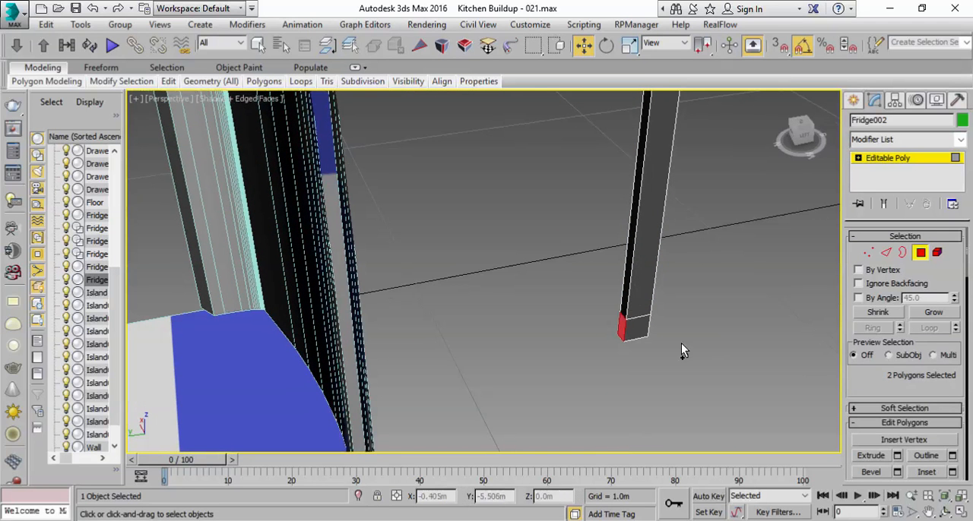
scroll(905, 403, "down", 2)
left_click(897, 432)
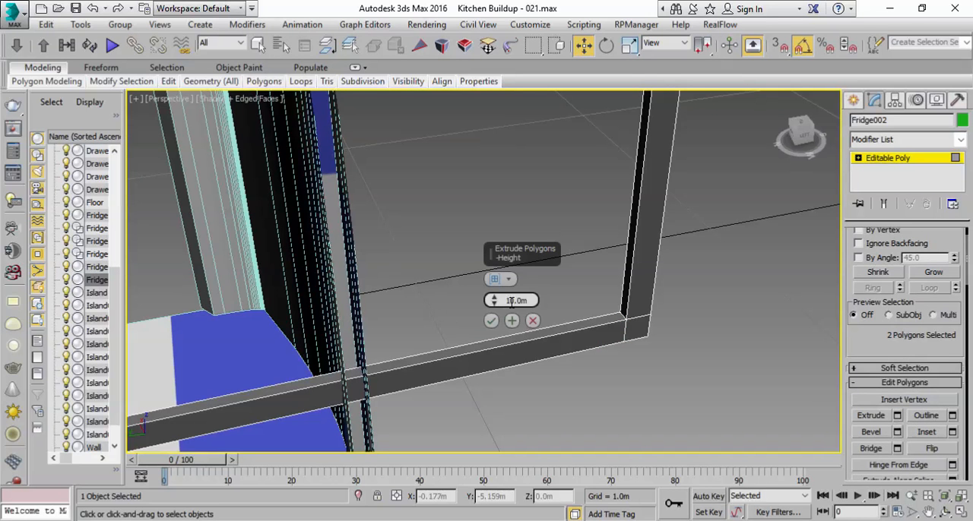
key("Return")
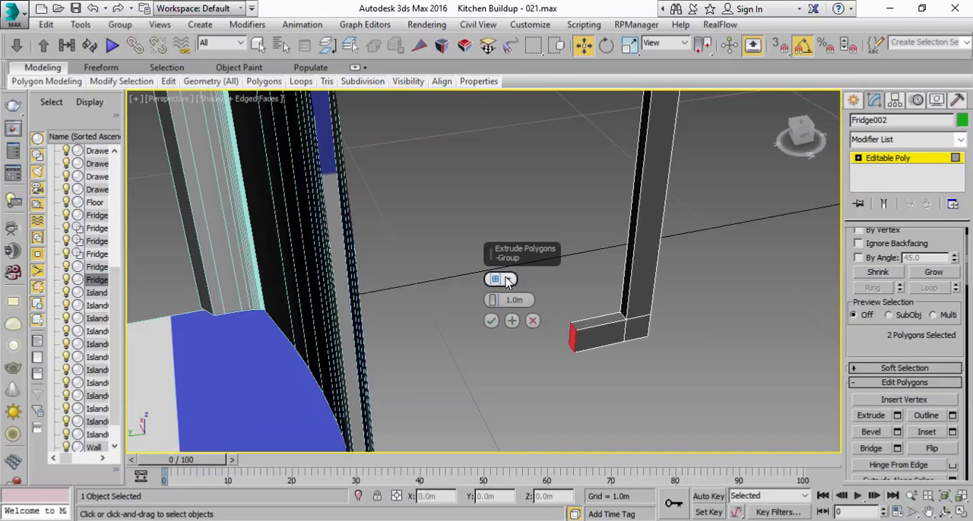
left_click(491, 321)
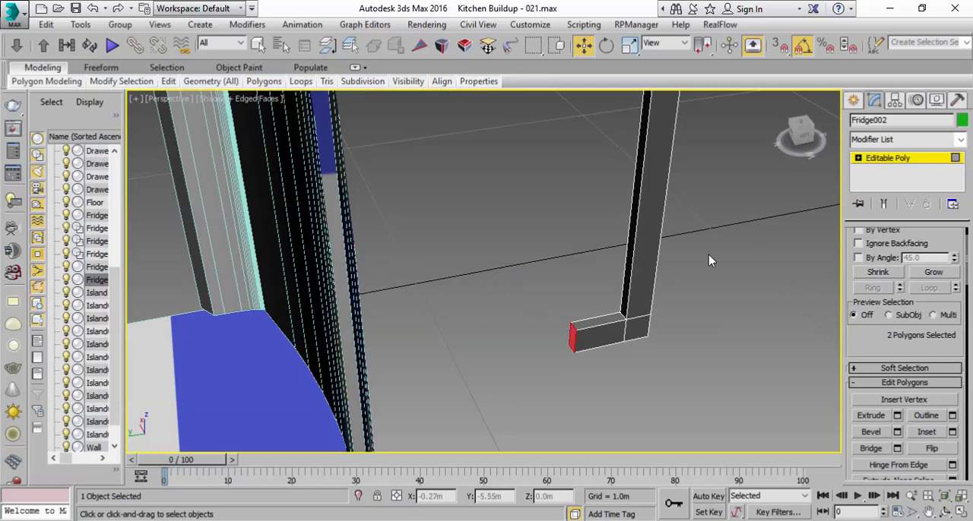
left_click(883, 163)
Step: Move the handle along Y to about -4.696 m so its brackets meet the fridge door
middle_click_drag(656, 282, 558, 293, "alt")
left_click_drag(599, 351, 391, 279)
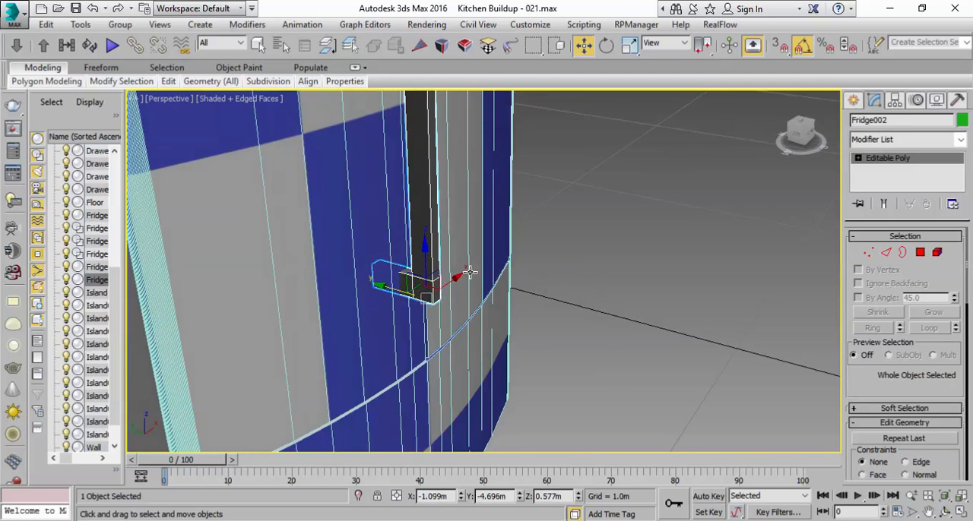
middle_click_drag(403, 278, 738, 341, "alt")
left_click(690, 294)
middle_click_drag(691, 294, 662, 400, "alt")
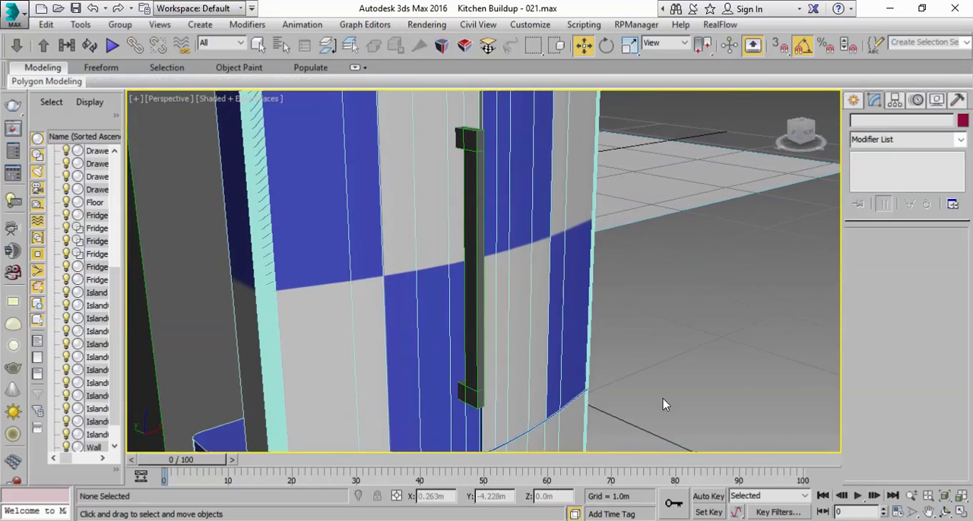
Step: Select the handle and rename it "Fridge Door Handle"
left_click(258, 44)
left_click(473, 196)
middle_click_drag(514, 266, 462, 274, "alt")
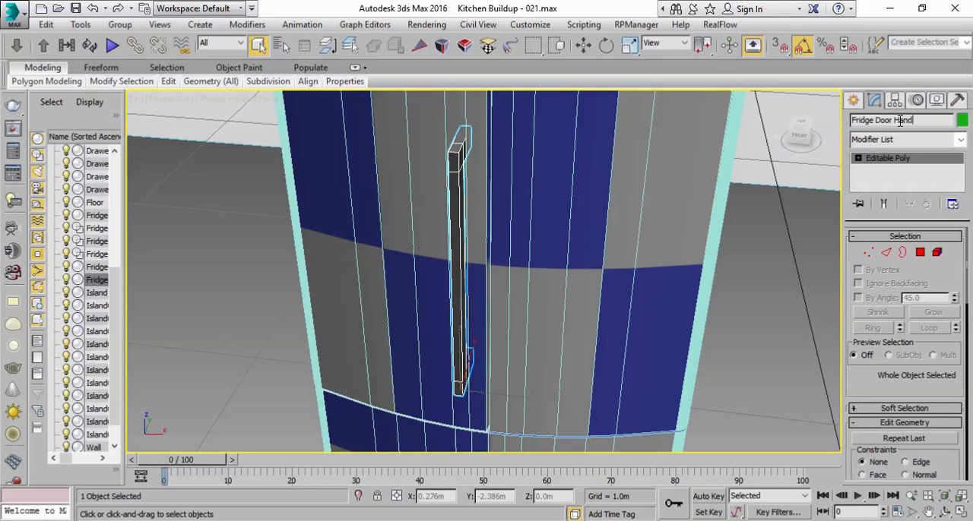
Step: Clone the fridge door handle as a copy while working in the four-viewport layout
left_click(963, 513)
middle_click_drag(397, 226, 293, 192)
scroll(293, 192, "down", 3)
scroll(361, 229, "up", 2)
middle_click_drag(362, 228, 258, 184)
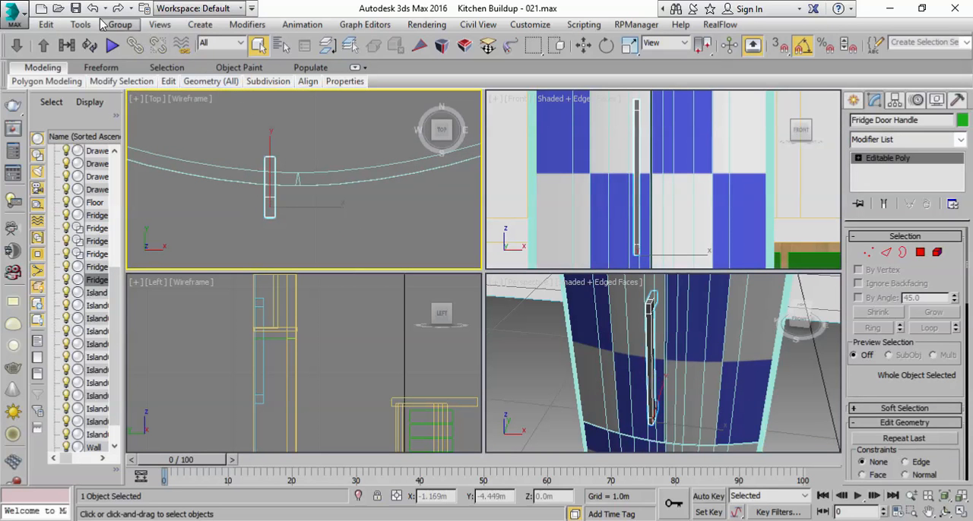
left_click(45, 25)
left_click(83, 130)
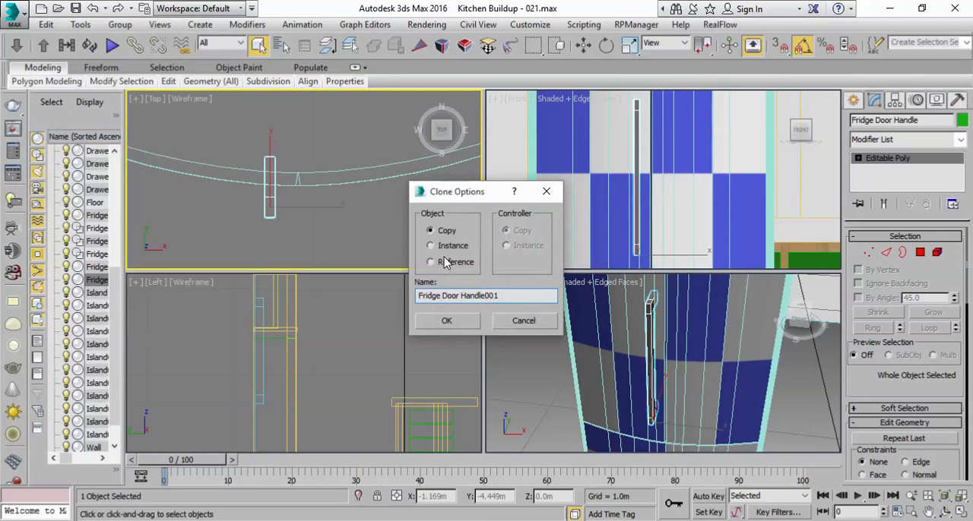
left_click(461, 320)
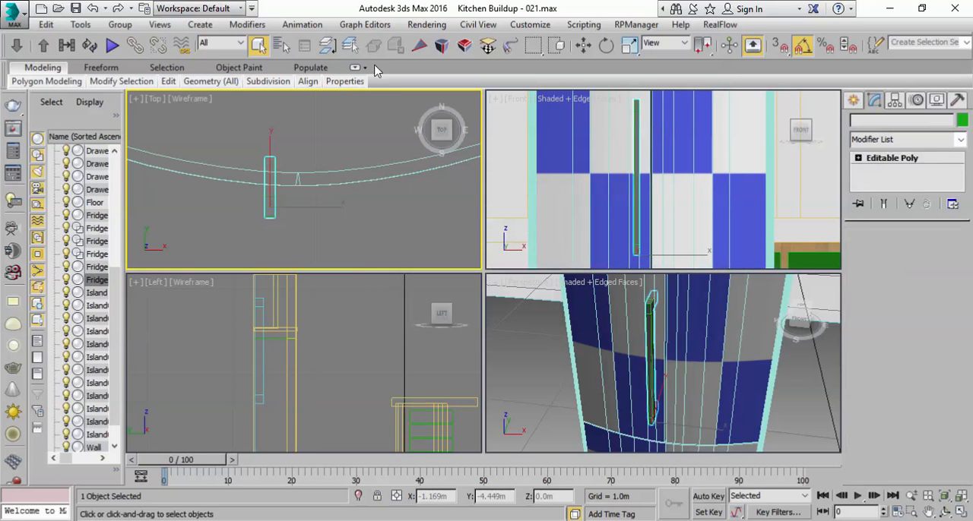
Step: Move the copied handle along X to about -0.981 m, onto the other fridge door
left_click(583, 45)
left_click_drag(317, 207, 372, 207)
right_click(736, 356)
left_click(963, 514)
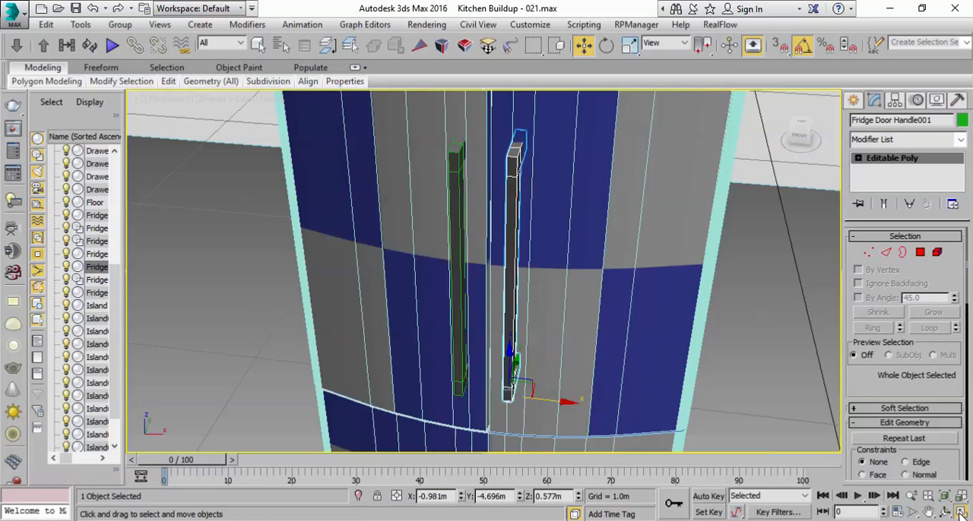
middle_click_drag(616, 288, 659, 248, "alt")
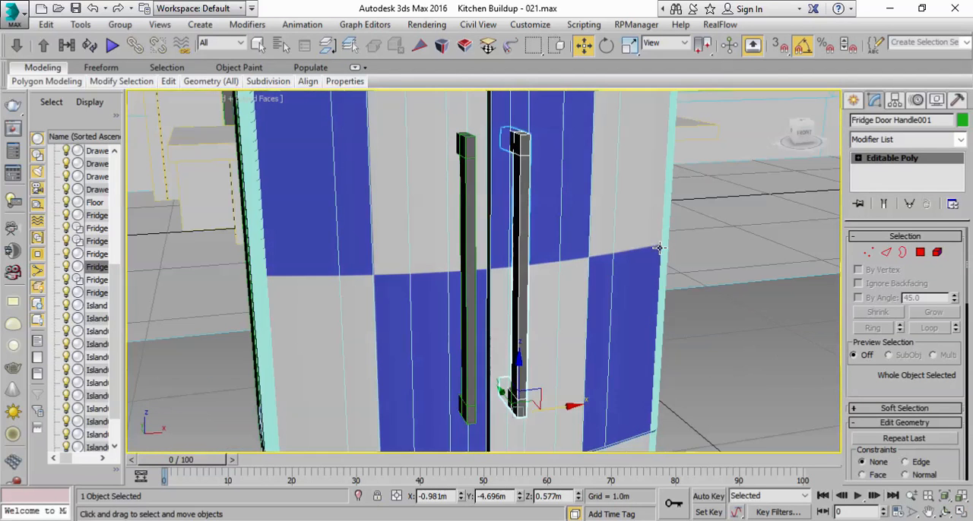
left_click(724, 380)
scroll(702, 369, "down", 6)
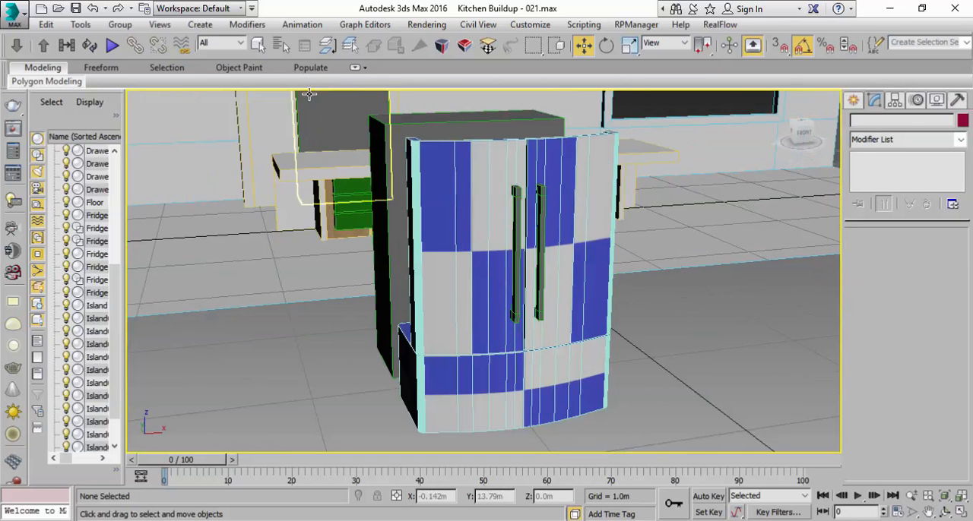
Step: Assign the Steel material to both curved fridge doors and the lower drawer front
left_click(258, 44)
left_click(537, 396)
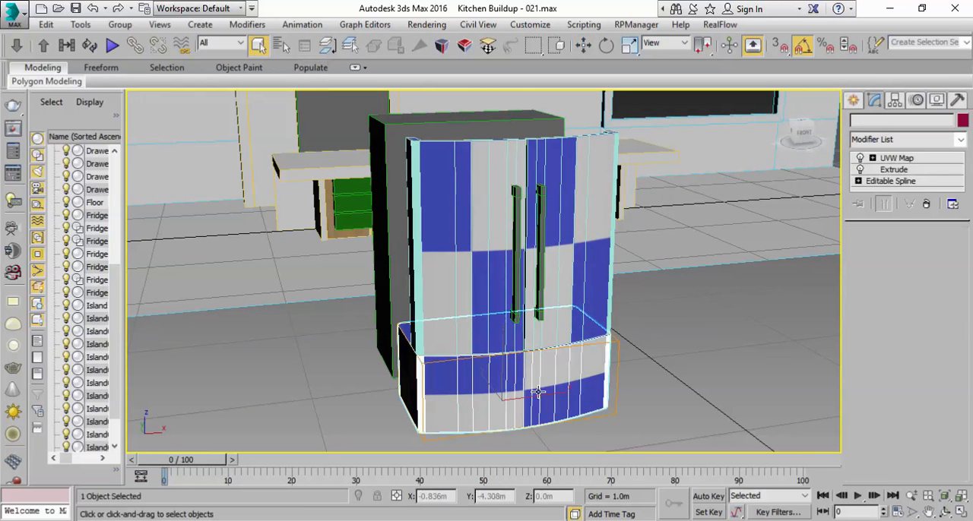
left_click(589, 277, "ctrl")
left_click(467, 297, "ctrl")
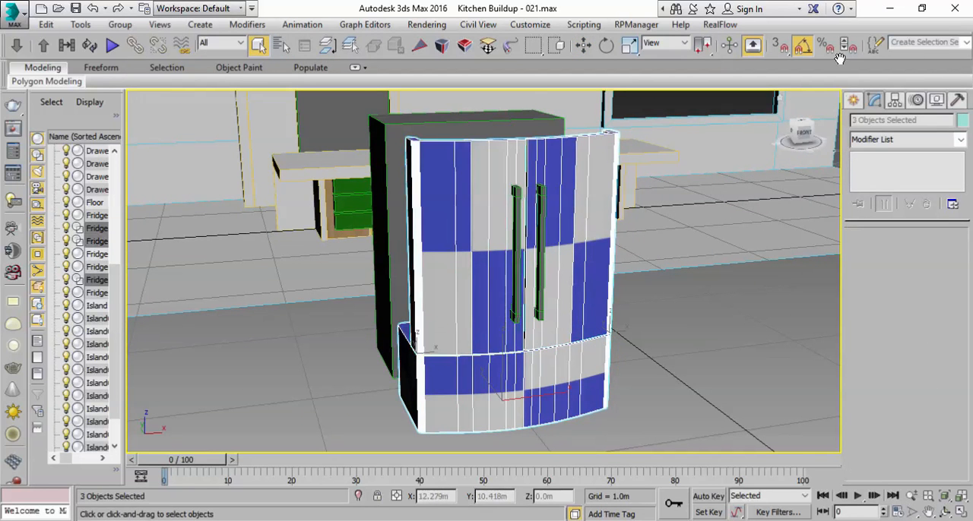
left_click_drag(665, 53, 377, 53)
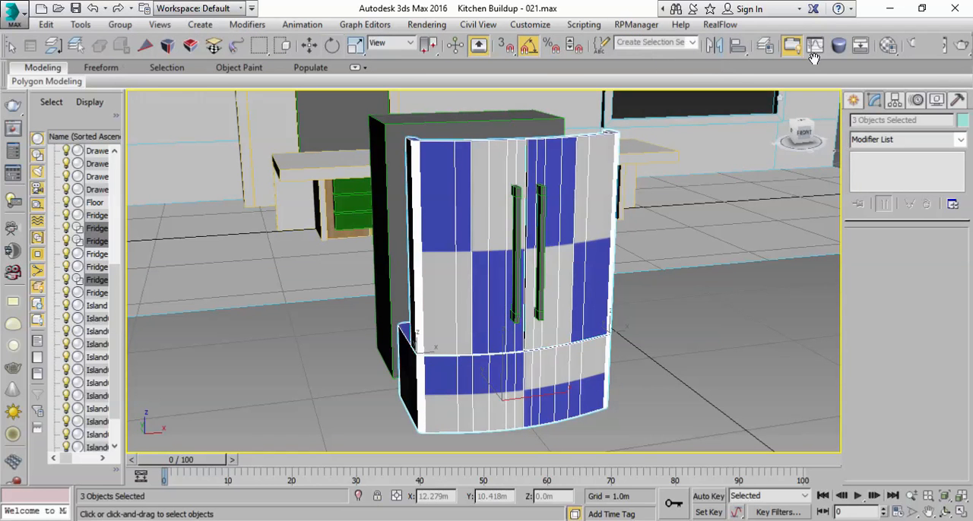
left_click(890, 47)
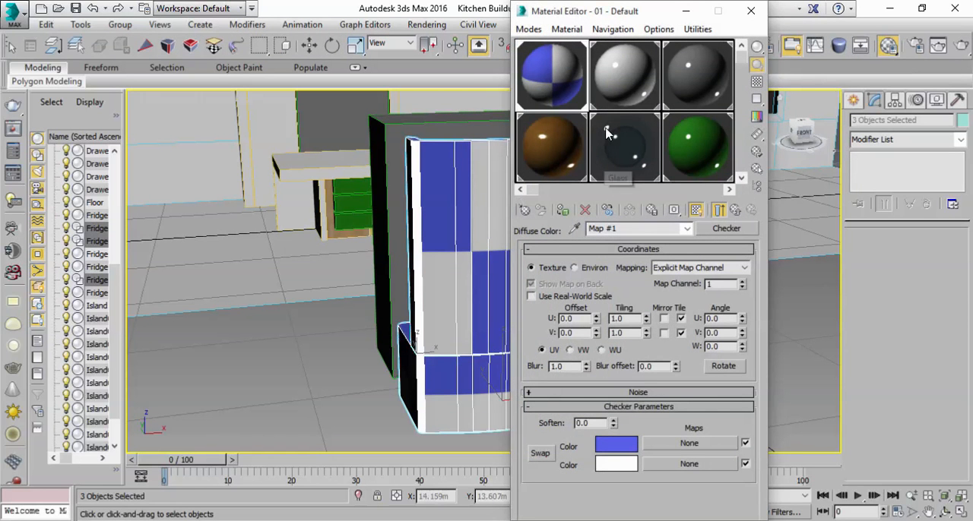
left_click(646, 80)
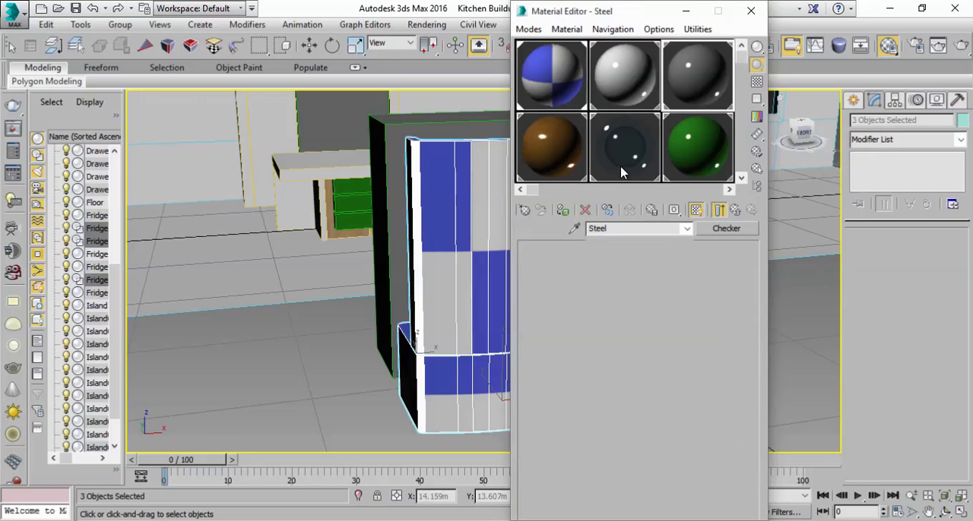
left_click(563, 211)
left_click(689, 13)
Step: Add both handles to the selected doors and drawer front, and move the whole set in front of the fridge in the kitchen cabinet
middle_click_drag(411, 284, 539, 298, "alt")
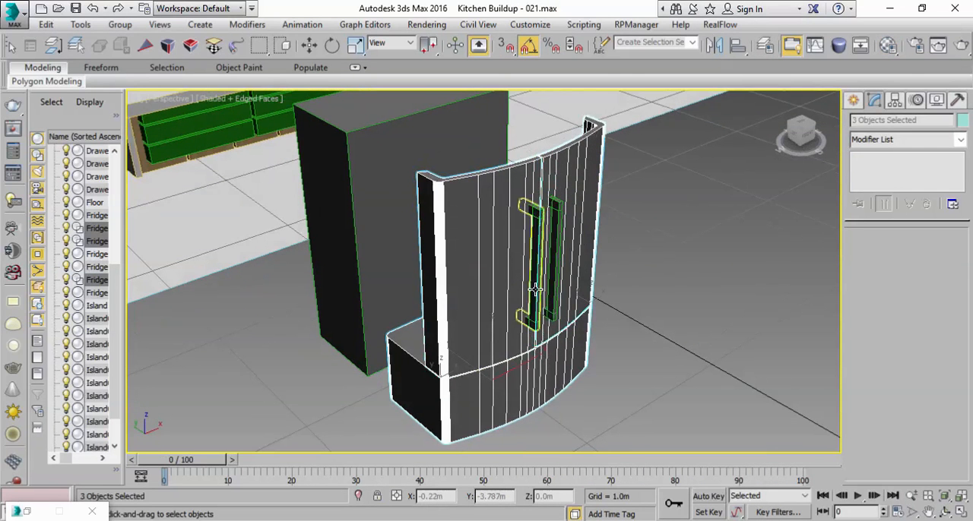
left_click(536, 289, "ctrl")
left_click(554, 289, "ctrl")
scroll(715, 349, "down", 4)
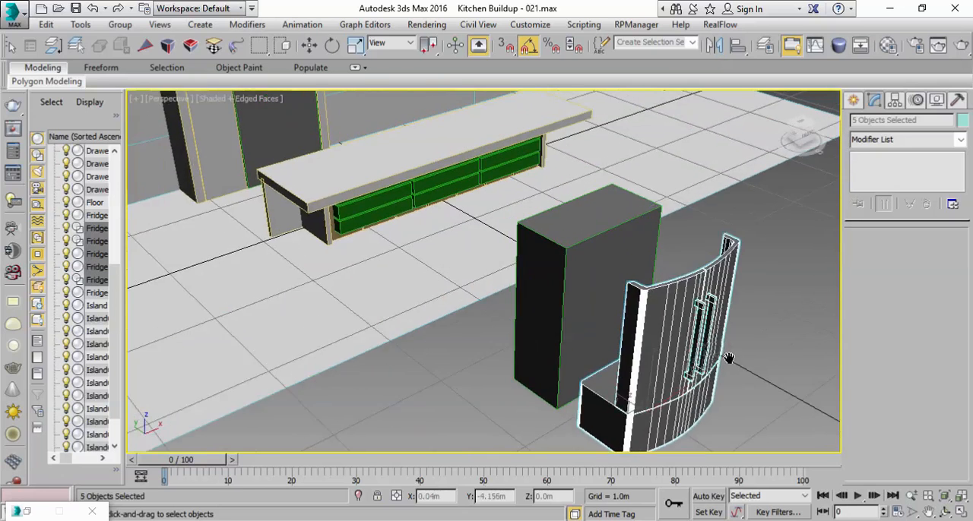
middle_click_drag(715, 348, 715, 378)
key("w")
left_click_drag(701, 355, 309, 163)
scroll(309, 163, "up", 2)
middle_click_drag(309, 163, 746, 16)
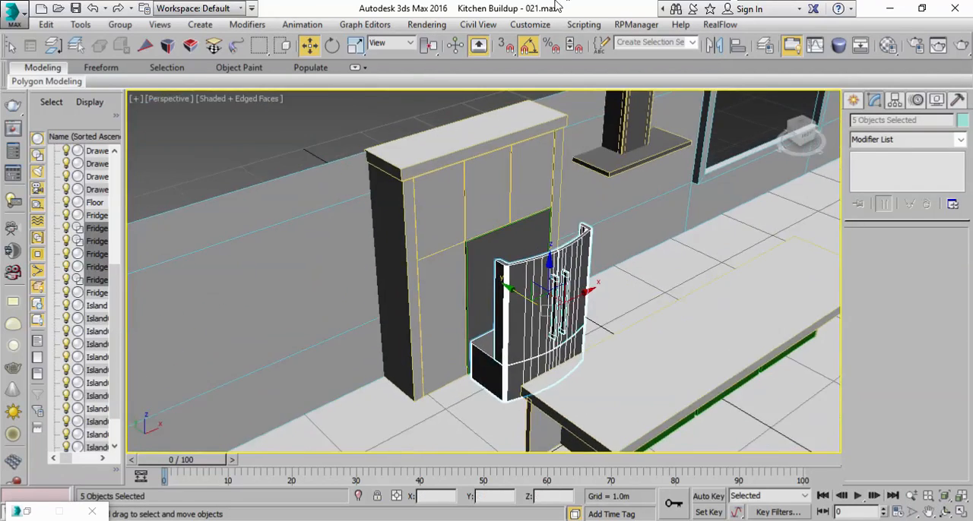
Step: Fit the selected doors, drawer front and handles against the front of the fridge body in the cabinet niche
scroll(530, 305, "up", 1)
left_click_drag(530, 319, 484, 292)
scroll(482, 260, "up", 5)
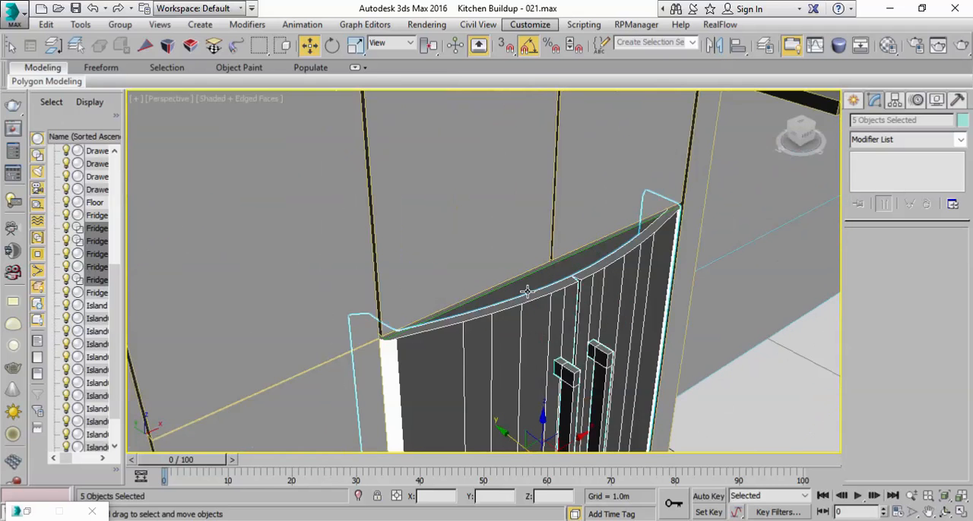
left_click(530, 283)
scroll(530, 282, "down", 7)
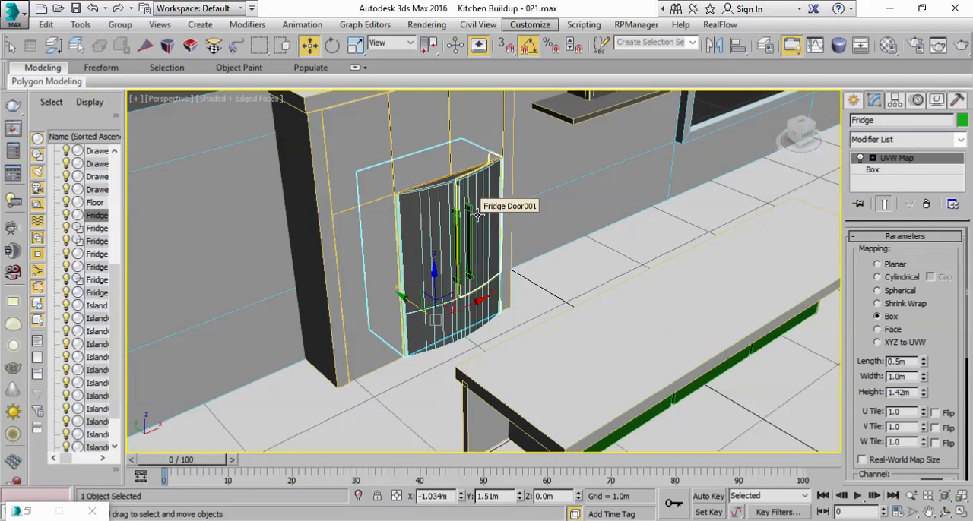
Step: Clear the selection, hide the edged faces and examine the assembled fridge within the kitchen
key("ctrl+d")
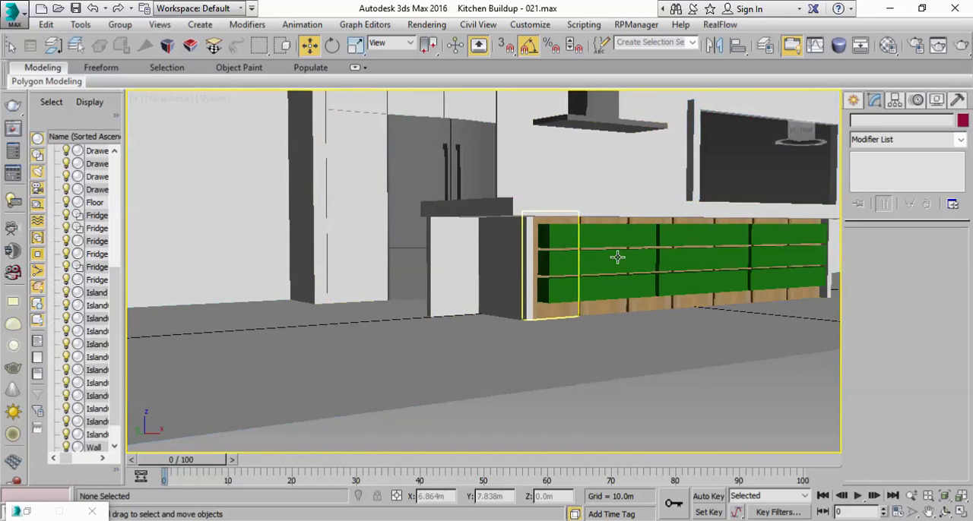
middle_click_drag(619, 257, 502, 309, "alt")
scroll(534, 297, "up", 3)
middle_click_drag(419, 265, 465, 286, "alt")
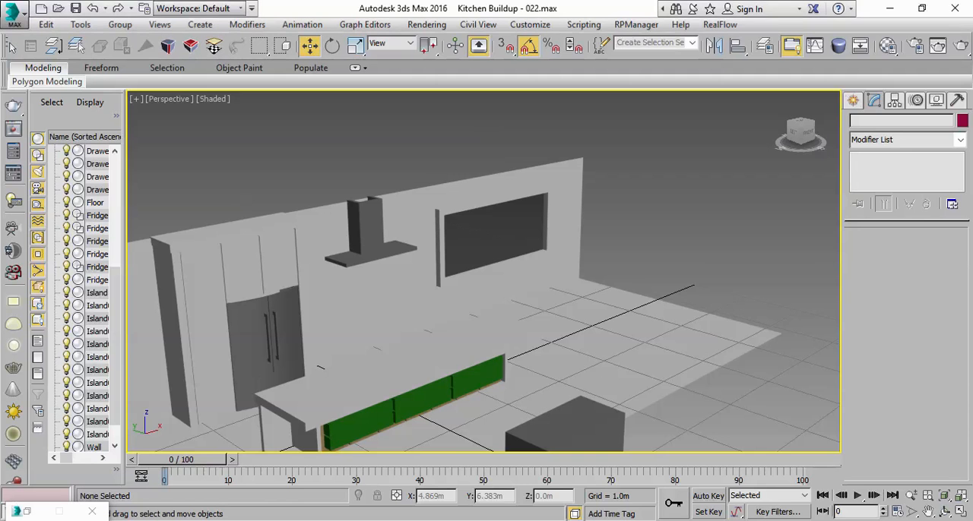
Step: Copy the island countertop together with the fridge-side drawer front and move the copies towards the back wall
key("alt+Tab")
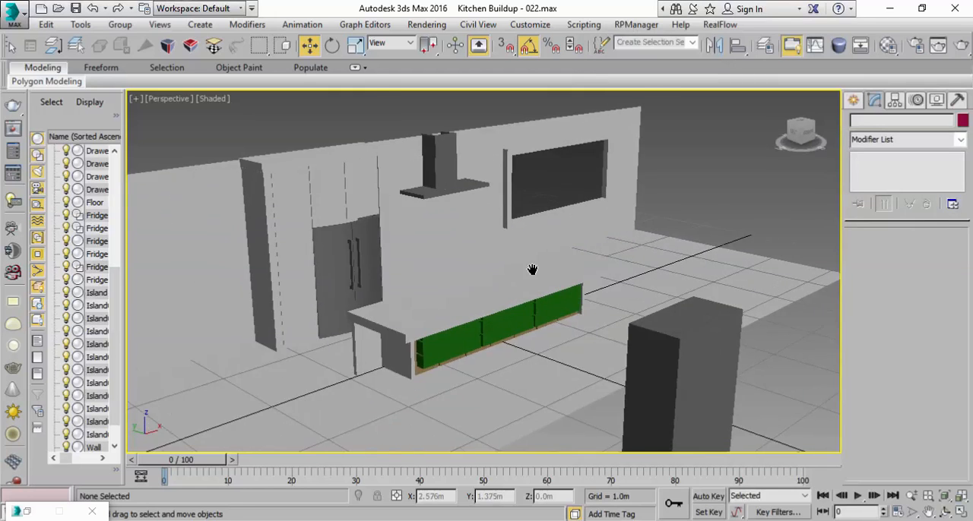
left_click(466, 326)
middle_click_drag(466, 325, 442, 333, "alt")
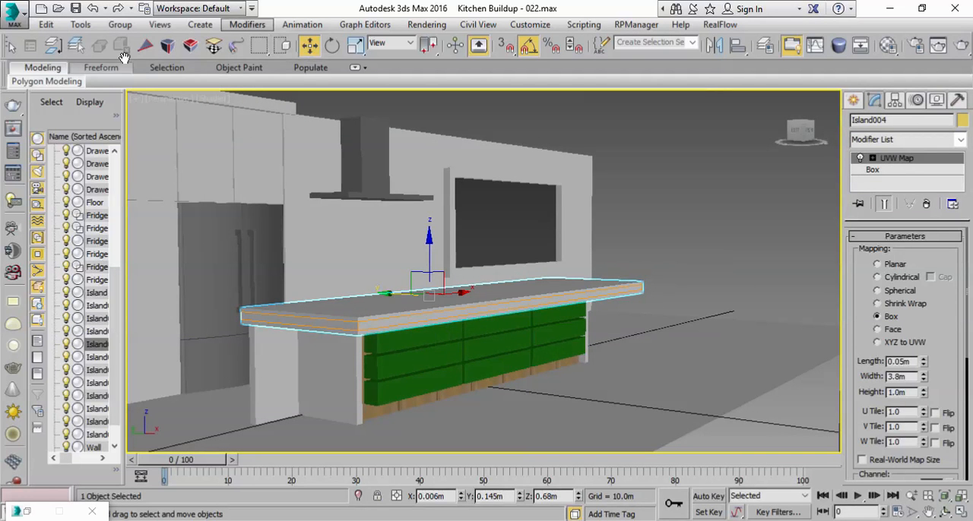
middle_click_drag(449, 381, 419, 387, "alt")
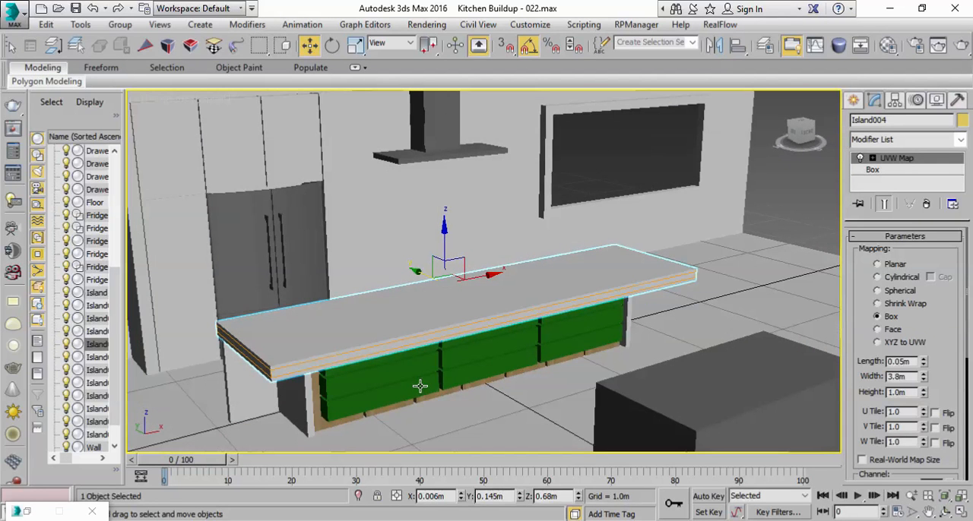
left_click(355, 411, "ctrl")
middle_click_drag(446, 352, 580, 372, "alt")
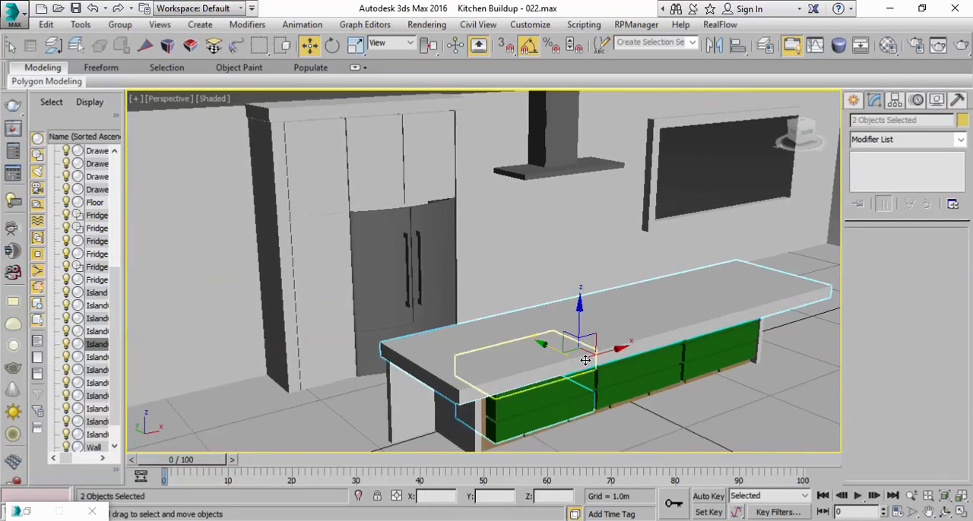
left_click(46, 24)
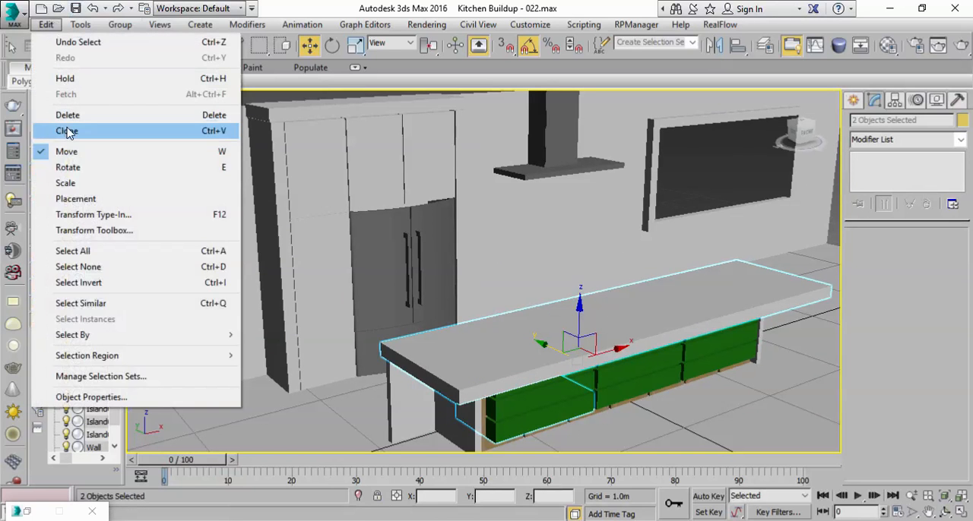
left_click(67, 131)
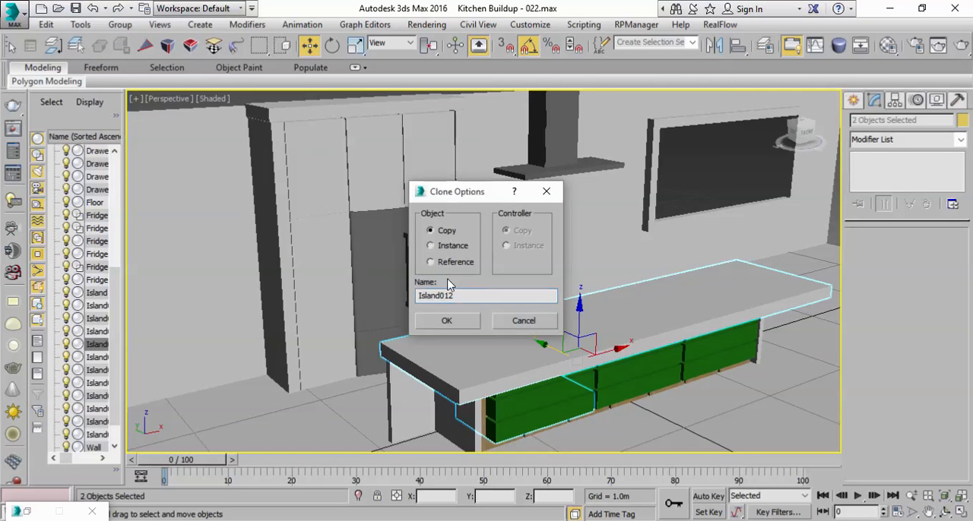
left_click(449, 320)
mouse_move(553, 348)
left_mouse_down()
mouse_move(491, 289)
mouse_move(403, 251)
left_mouse_up()
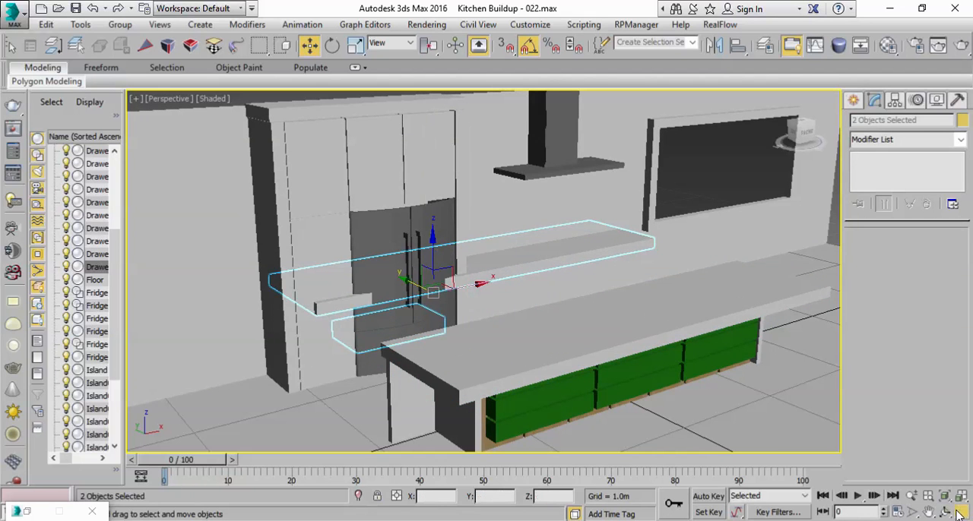
Step: In the top view, position the copied countertop and drawer beside the fridge cabinet, clear of the back wall on the room side
key("alt+w")
scroll(305, 165, "down", 7)
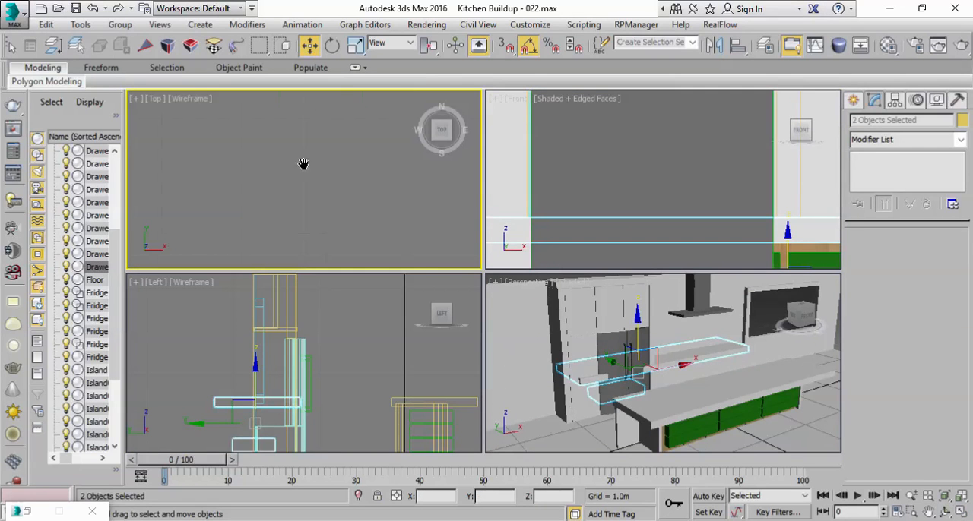
left_click(945, 496)
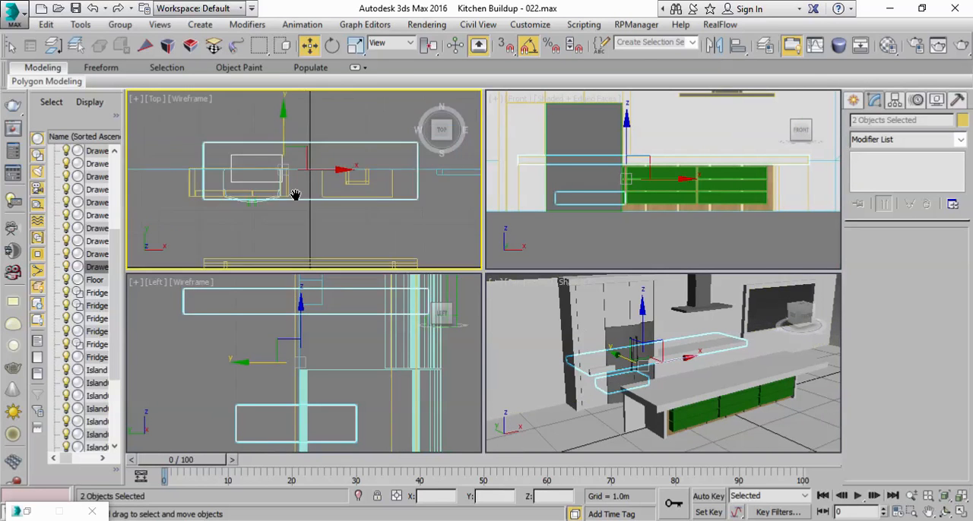
scroll(293, 190, "up", 2)
scroll(295, 175, "down", 2)
left_click_drag(339, 174, 466, 178)
middle_click_drag(419, 207, 289, 216)
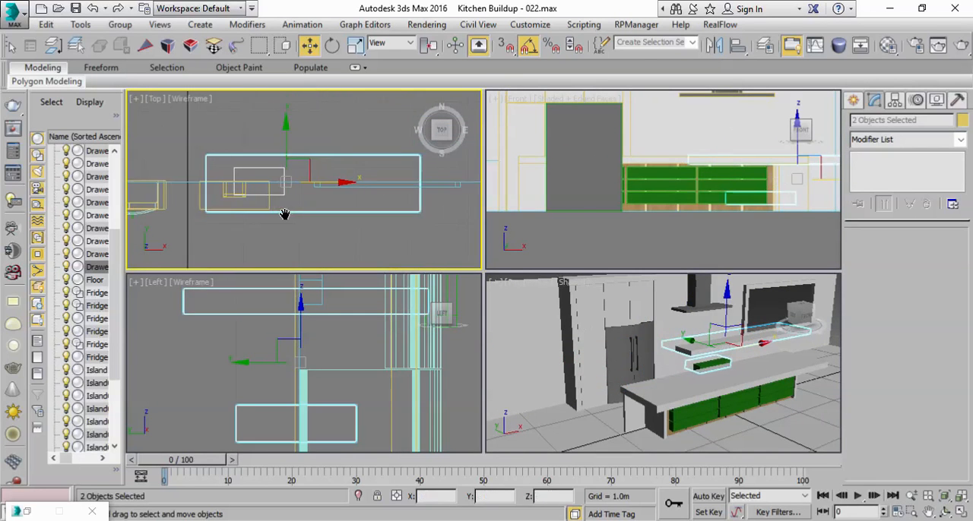
left_click_drag(330, 181, 291, 167)
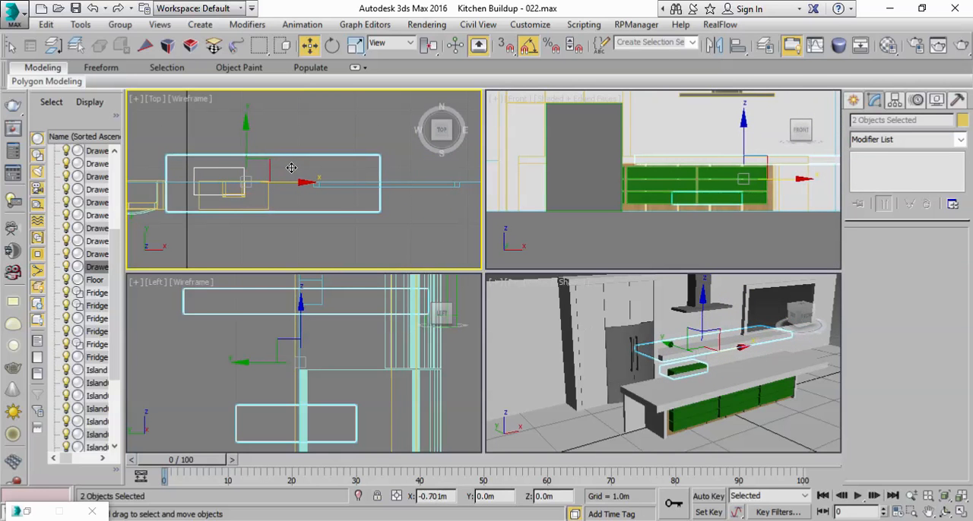
left_click_drag(244, 132, 414, 247)
Step: Reduce the copied countertop box's Height to 0.44 m and move it back against the wall
left_click(790, 341)
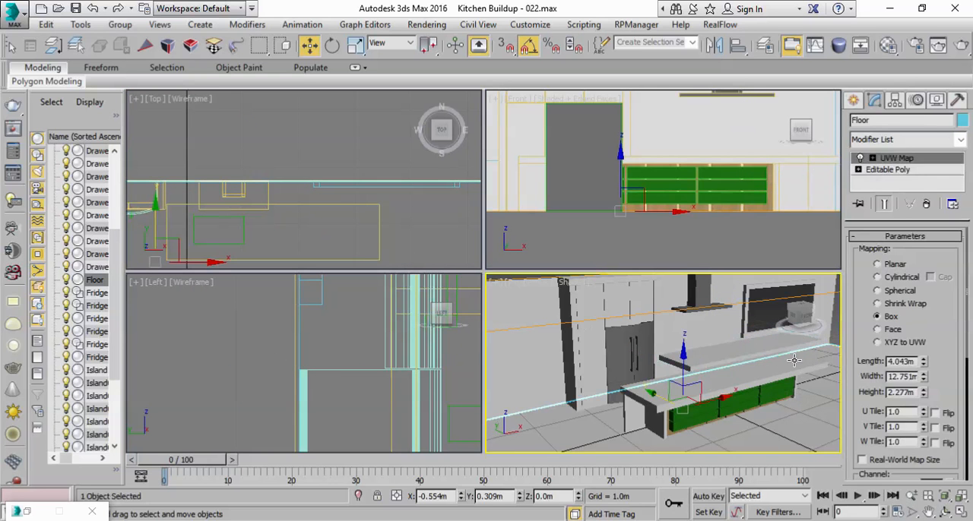
middle_click_drag(287, 215, 310, 194)
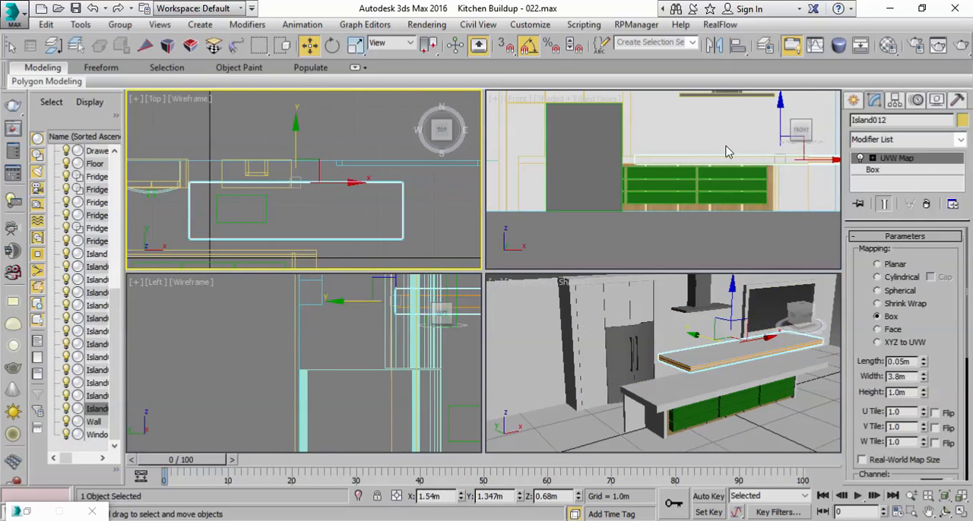
left_click(882, 169)
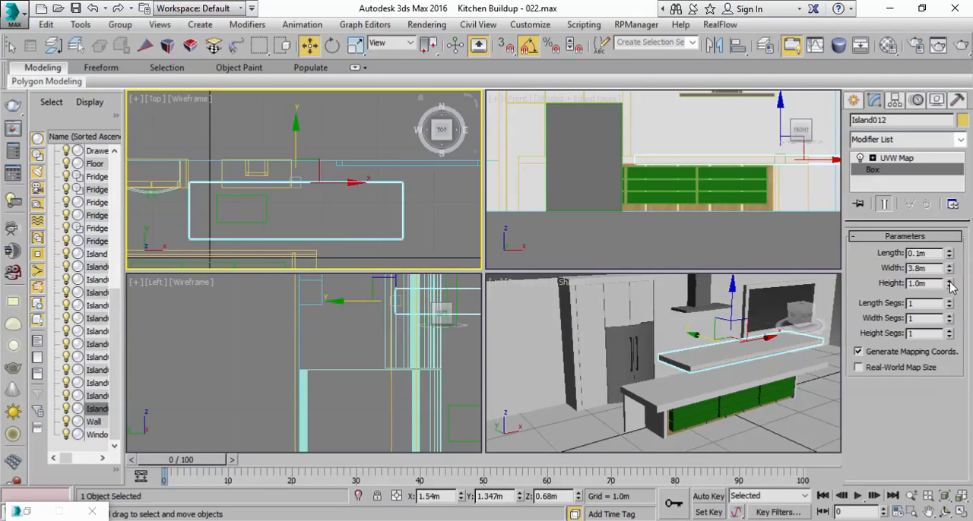
left_click_drag(951, 290, 941, 327)
left_click_drag(292, 136, 283, 112)
Step: Set the wall countertop's Width to 5.206 m and shift it along the wall until its end meets the fridge cabinet
scroll(661, 347, "up", 5)
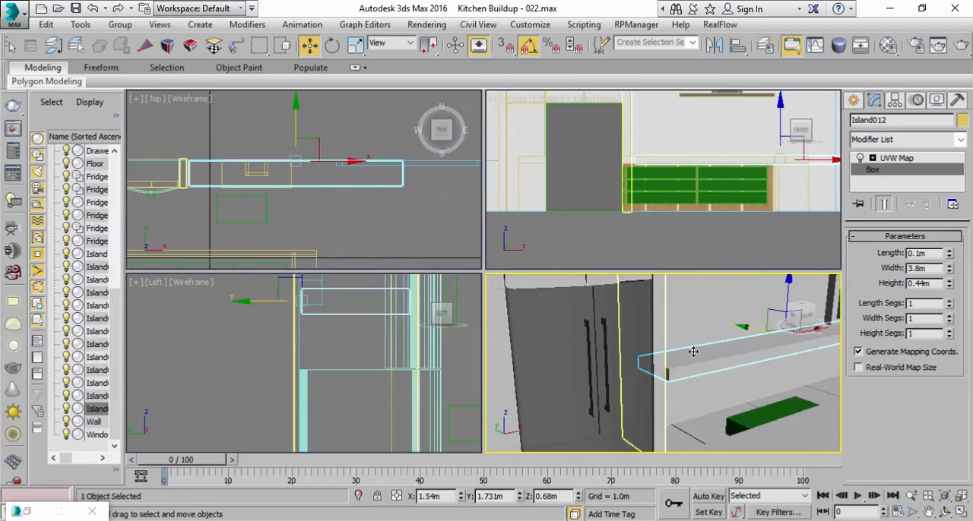
left_click(308, 183)
left_click_drag(334, 161, 331, 160)
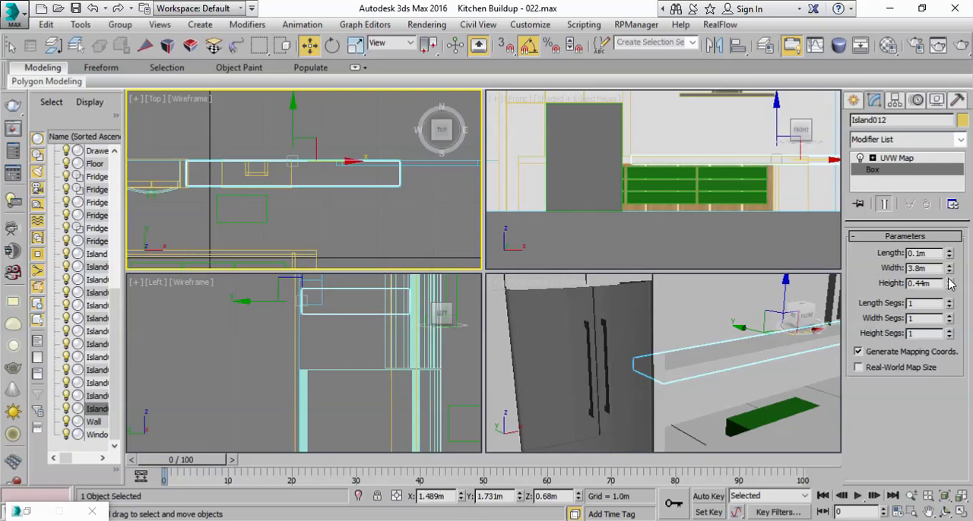
left_click_drag(948, 273, 949, 242)
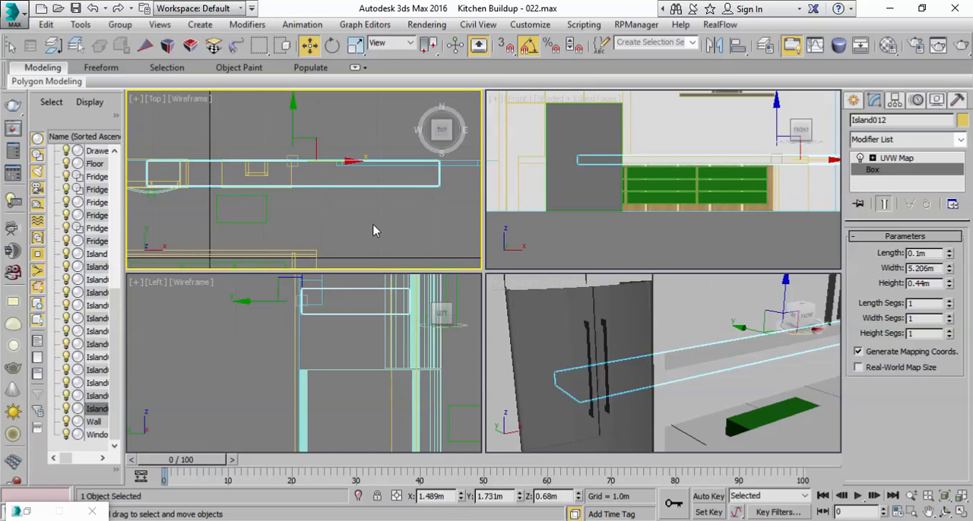
scroll(330, 218, "down", 2)
left_click_drag(353, 195, 420, 195)
Step: Scale the wall countertop to about 119% along the wall and set its Length parameter to 0.1 m
key("r")
right_click(823, 417)
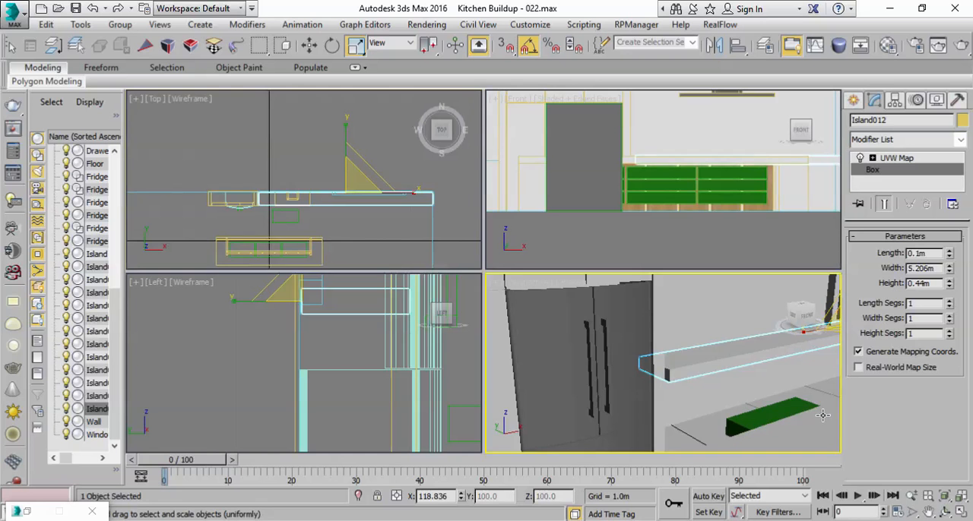
left_click(956, 511)
scroll(536, 228, "down", 5)
middle_click_drag(537, 229, 530, 243, "alt")
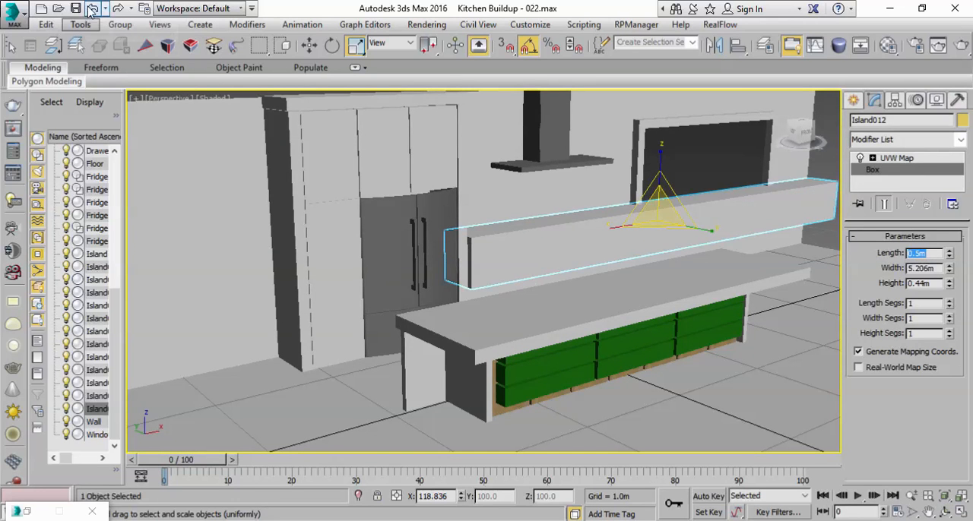
type("0.1")
key("Return")
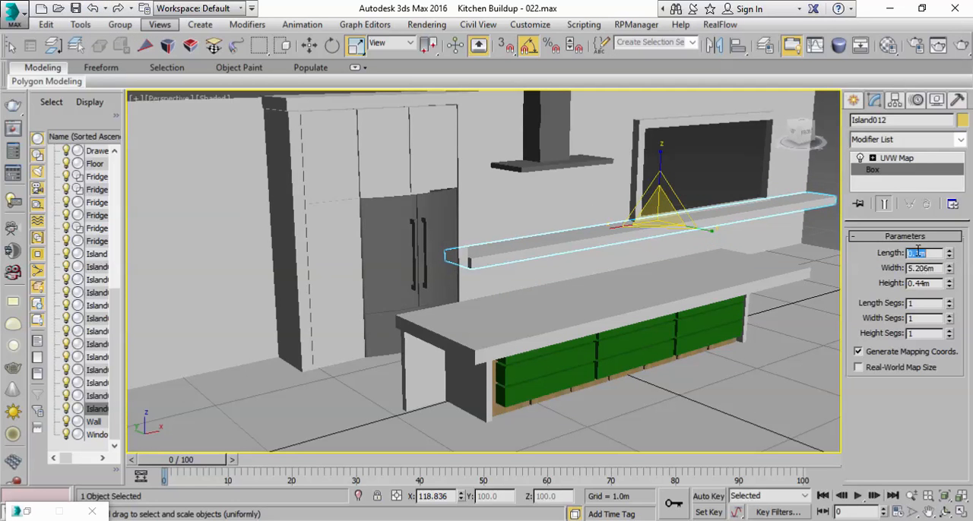
Step: Thin the wall countertop by scaling its thickness to about 70%
key("z")
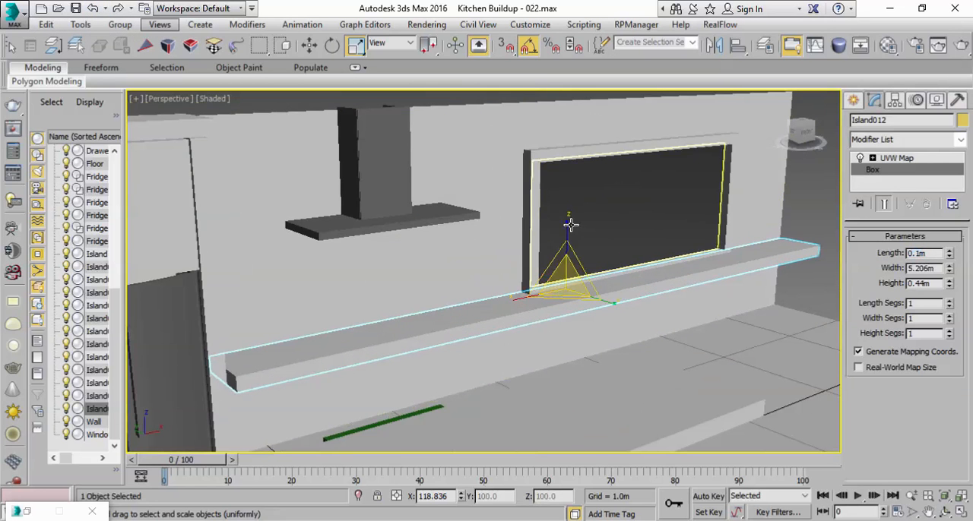
left_click_drag(567, 224, 559, 248)
middle_click_drag(541, 330, 497, 326, "alt")
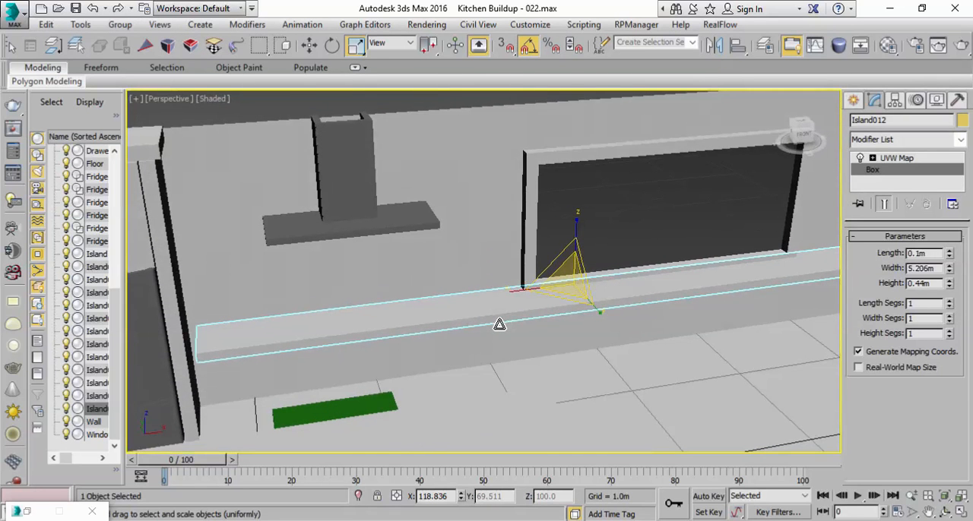
Step: Fine-tune the wall countertop's extent and shift it about 0.027 m along the wall to fit beside the fridge cabinet
key("w")
key("r")
left_click_drag(504, 292, 512, 293)
middle_click_drag(604, 347, 564, 349)
scroll(582, 347, "down", 3)
left_click(825, 275)
middle_click_drag(537, 296, 530, 318, "alt")
left_click(478, 292)
left_click_drag(530, 318, 504, 325)
middle_click_drag(491, 296, 659, 218, "alt")
middle_click_drag(507, 321, 440, 371, "alt")
key("w")
left_click_drag(591, 282, 592, 282)
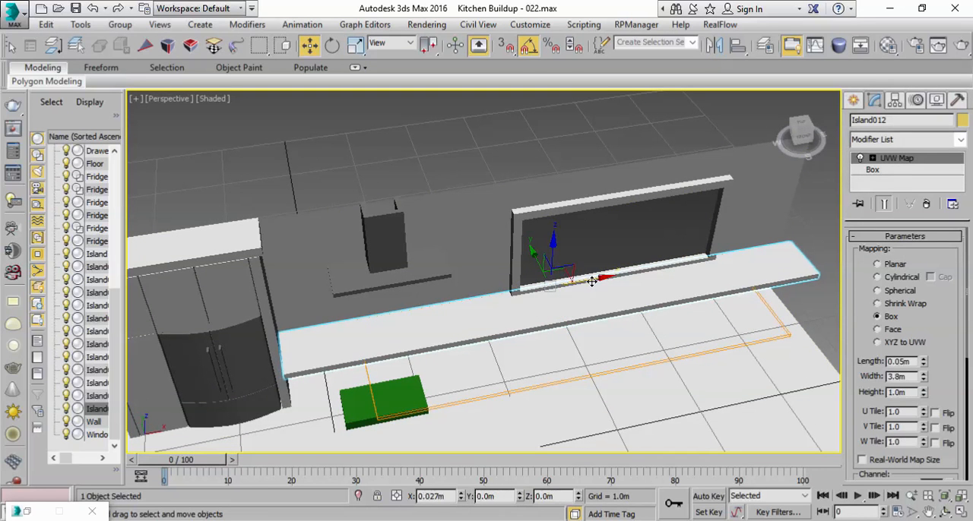
Step: Examine the wall countertop's end at the fridge cabinet and the copied drawer beneath it
middle_click_drag(426, 391, 645, 296, "alt")
scroll(558, 348, "up", 2)
scroll(664, 316, "down", 5)
scroll(645, 296, "up", 5)
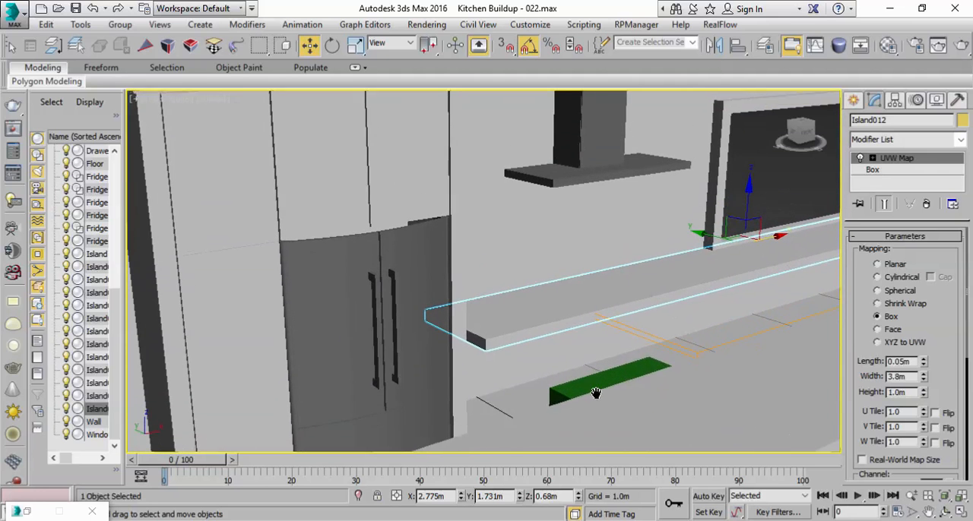
left_click_drag(411, 54, 638, 53)
left_click(213, 45)
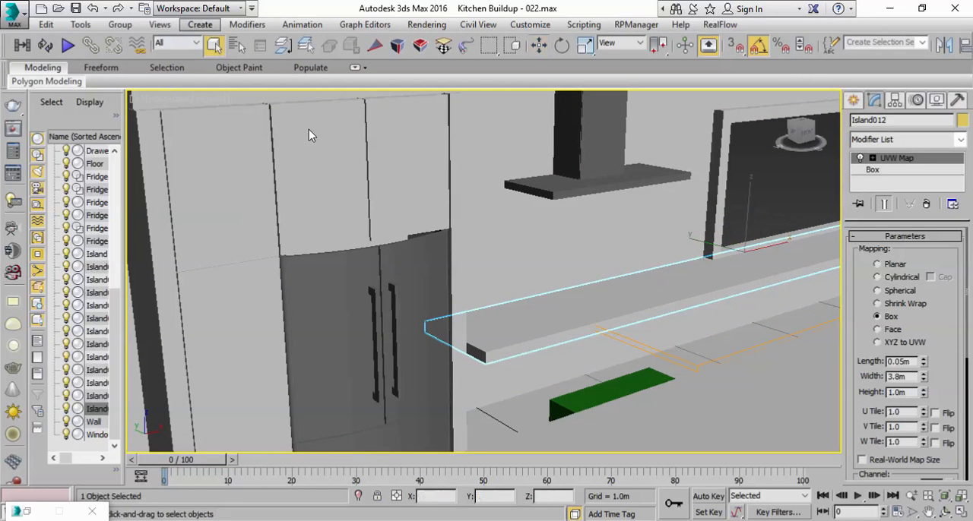
left_click(596, 395)
scroll(611, 413, "up", 2)
middle_click_drag(610, 413, 615, 448, "alt")
Step: Make a copy of the wall countertop and rotate it upright as a front panel
left_click(552, 308)
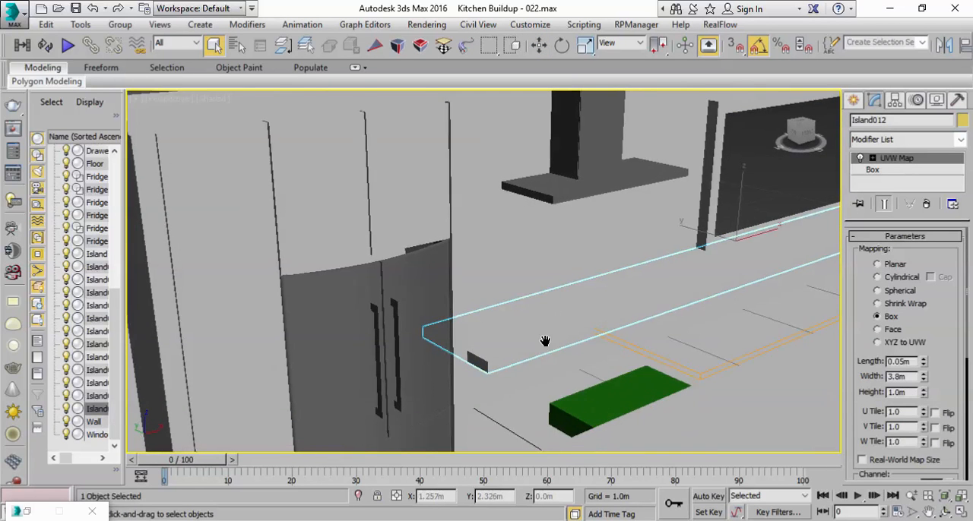
scroll(523, 343, "down", 3)
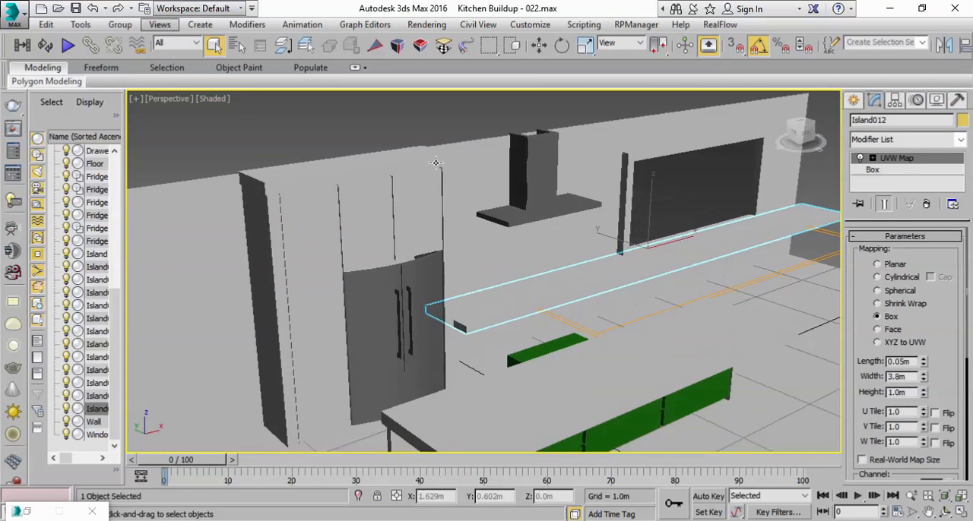
left_click(50, 24)
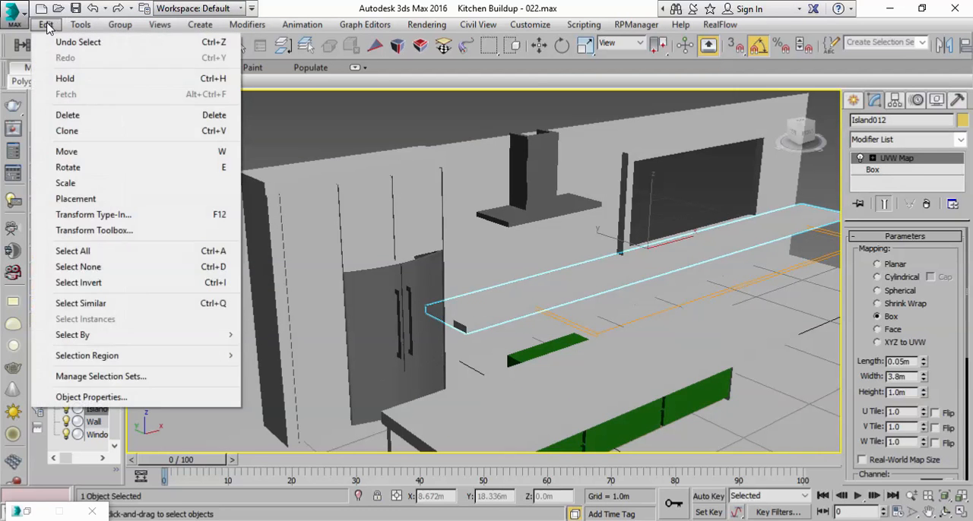
left_click(66, 129)
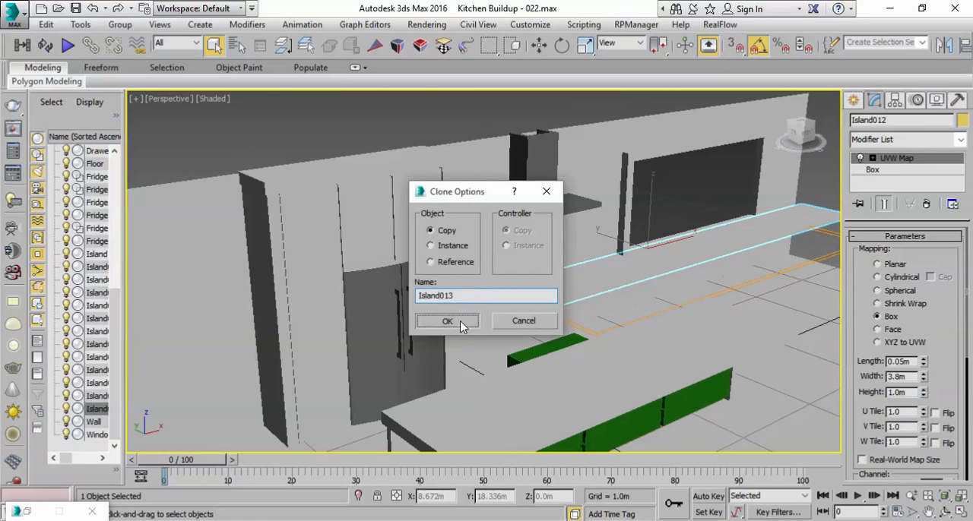
left_click(448, 321)
left_click(560, 46)
left_click_drag(679, 220, 656, 159)
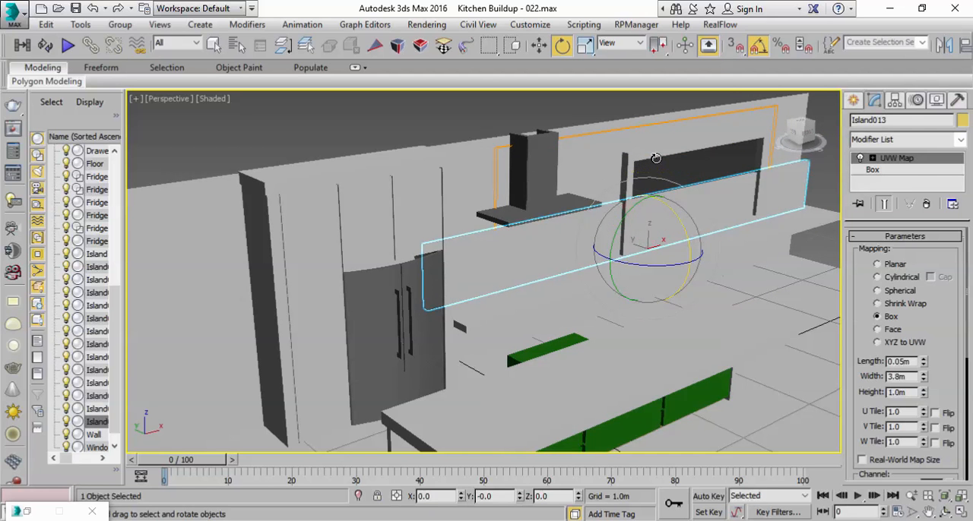
Step: Fit the UVW mapping to the upright panel and lower the panel to Z -0.325 m, below the wall countertop
left_click_drag(866, 408, 869, 324)
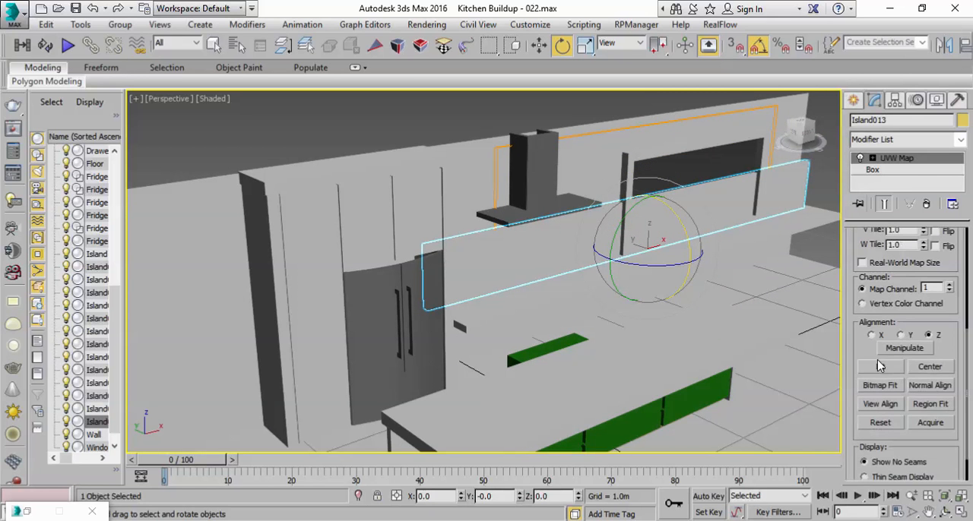
key("w")
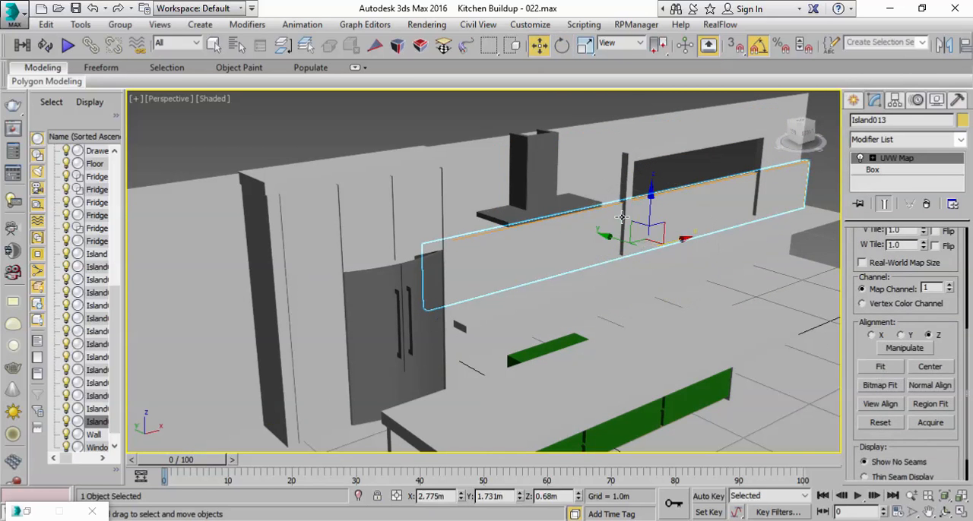
left_click_drag(647, 212, 645, 293)
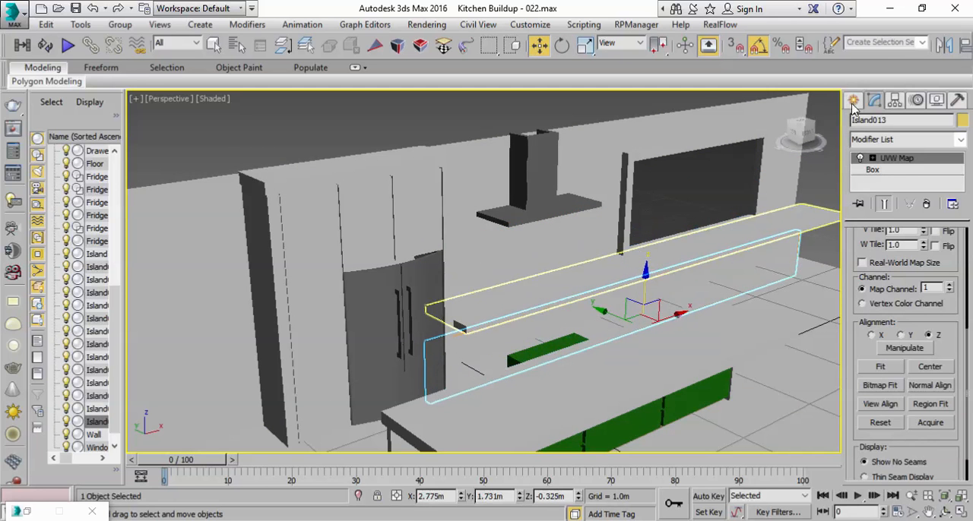
Step: Assign the Wood material to the upright front panel below the wall countertop
left_click_drag(864, 51, 635, 50)
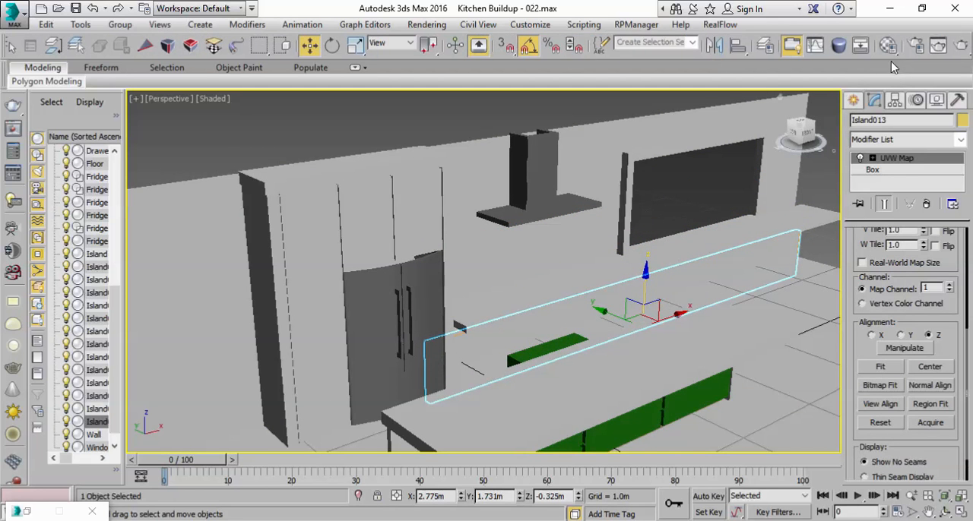
left_click(888, 45)
left_click(570, 150)
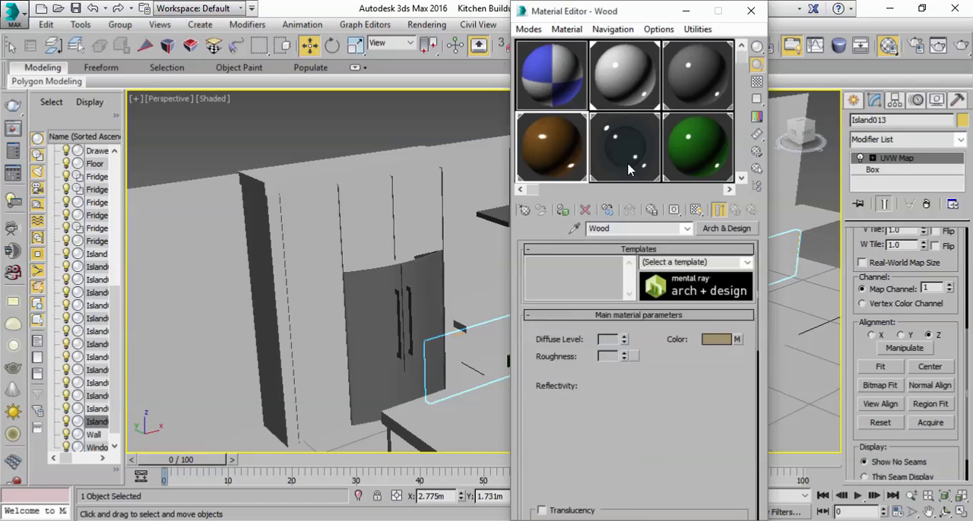
left_click(562, 210)
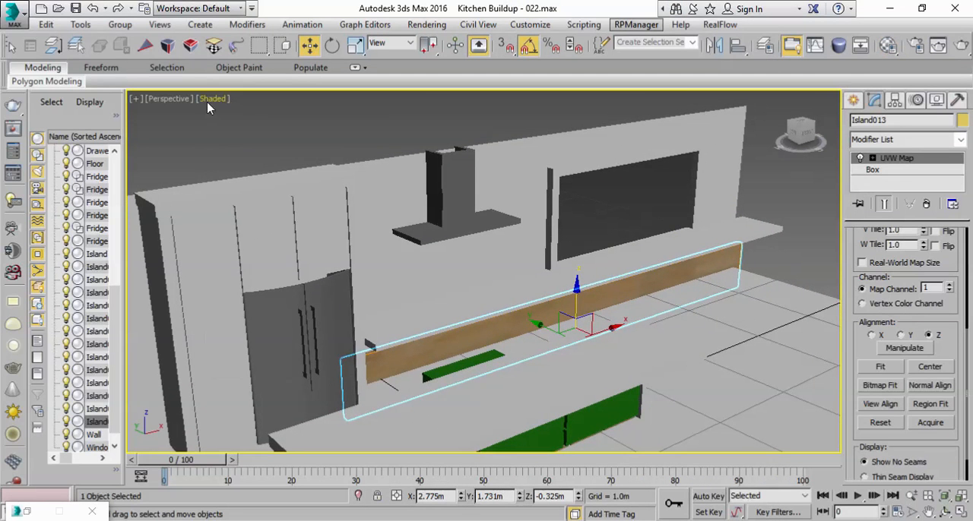
Step: Turn on edged faces in the shaded perspective view
left_click(209, 107)
left_click(228, 160)
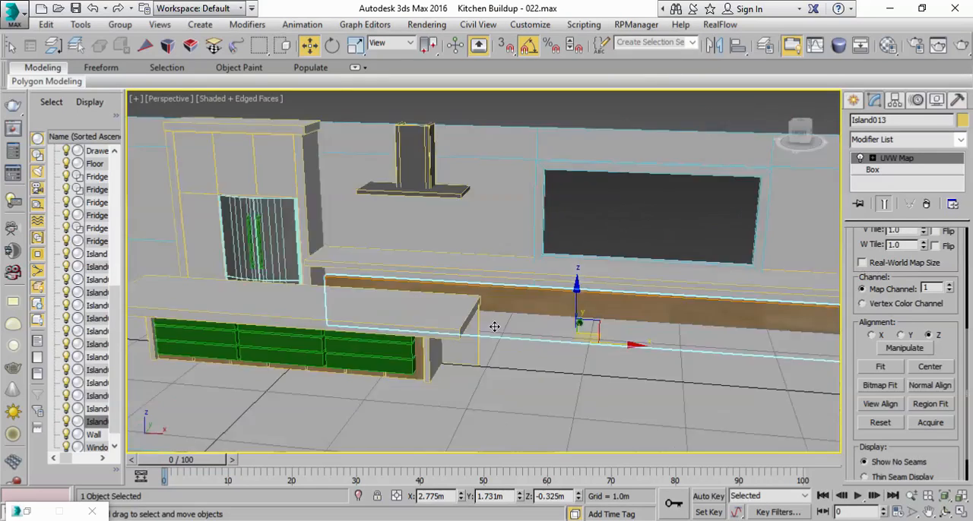
middle_click_drag(494, 327, 429, 317, "alt")
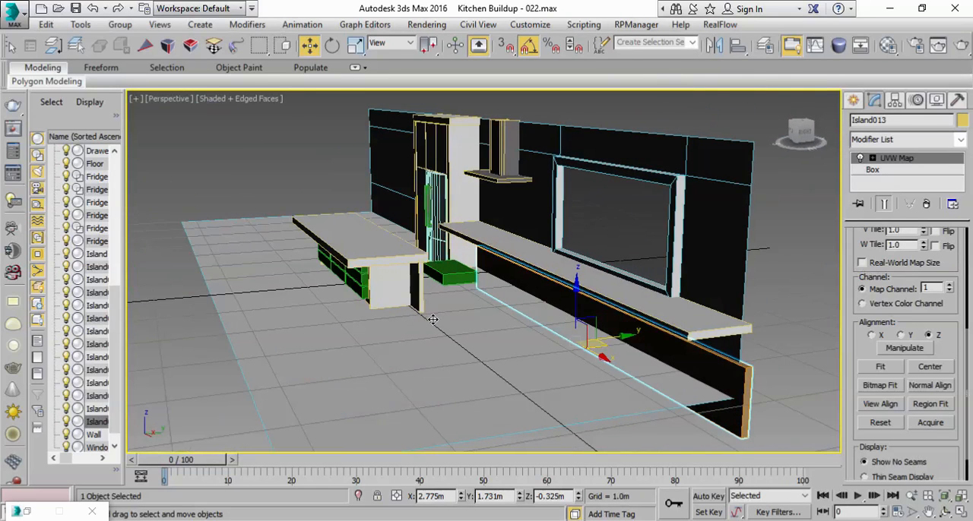
Step: Set the wood panel's height position to Z 0 and shift it along Y to 1.294 m, under the wall countertop's front
left_click(777, 407)
left_click(746, 399)
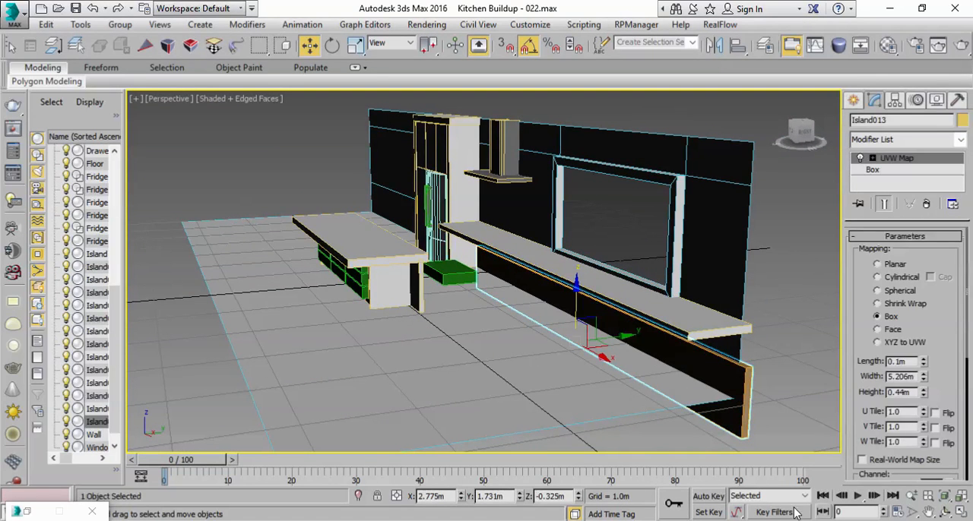
right_click(580, 496)
middle_click_drag(645, 354, 630, 355, "alt")
left_click_drag(614, 314, 584, 316)
middle_click_drag(567, 320, 707, 293, "alt")
scroll(558, 299, "up", 3)
middle_click_drag(559, 299, 728, 319)
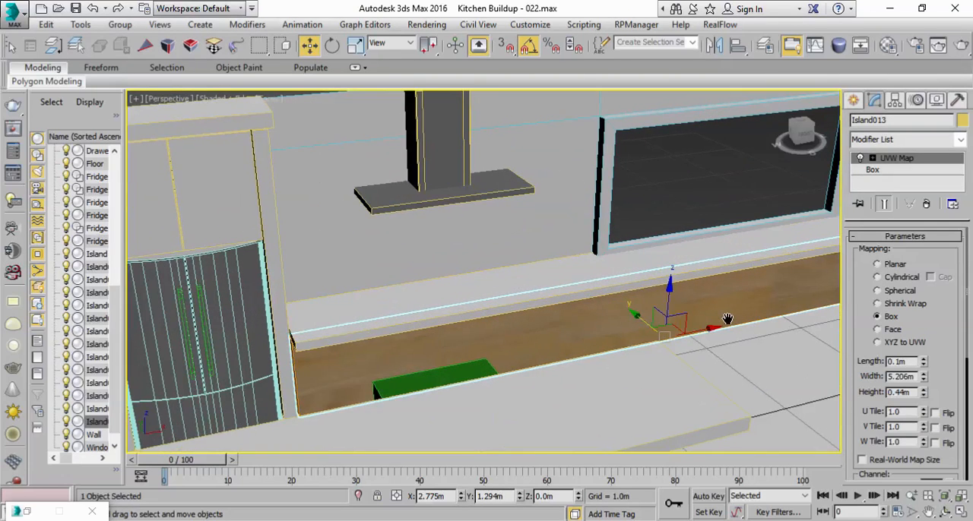
Step: Select the wall countertop and fit its UVW mapping to its current size
middle_click_drag(417, 361, 601, 356, "alt")
left_click_drag(409, 54, 601, 54)
left_click(183, 52)
middle_click_drag(365, 251, 532, 235, "alt")
left_click(532, 233)
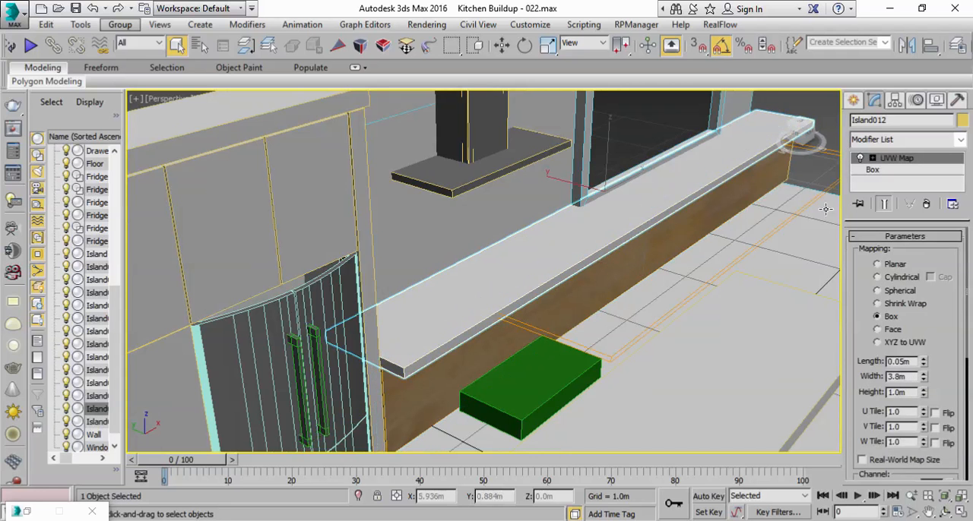
scroll(880, 411, "down", 5)
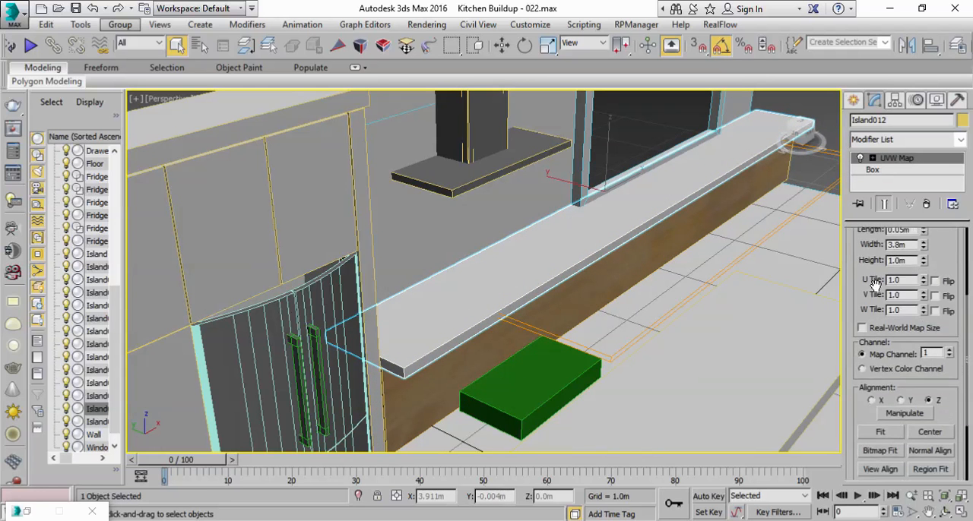
left_click(872, 433)
Step: Raise the copied green drawer box above the wall countertop and align it with the range hood
left_click(533, 387)
middle_click_drag(533, 386, 580, 362, "alt")
key("w")
left_click_drag(530, 349, 453, 254)
middle_click_drag(494, 251, 508, 230, "alt")
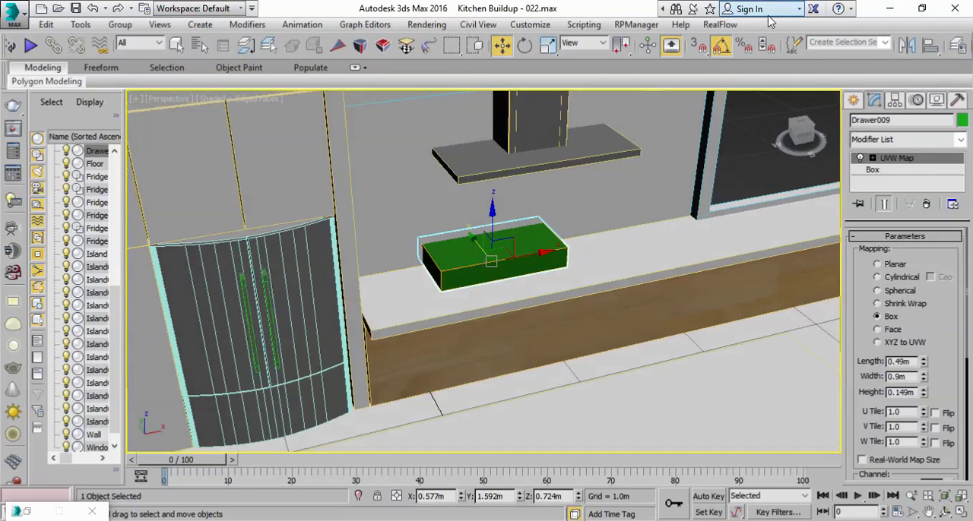
key("alt+a")
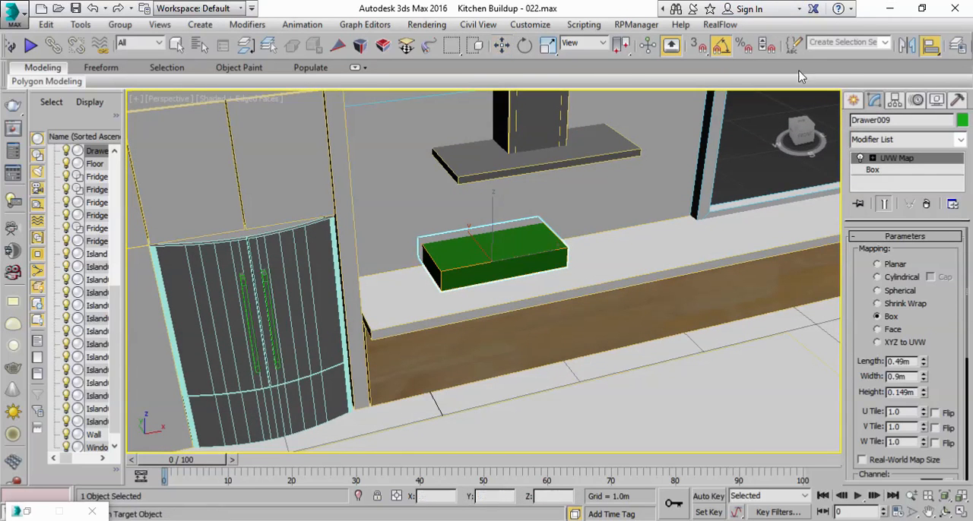
left_click(508, 169)
left_click(354, 392)
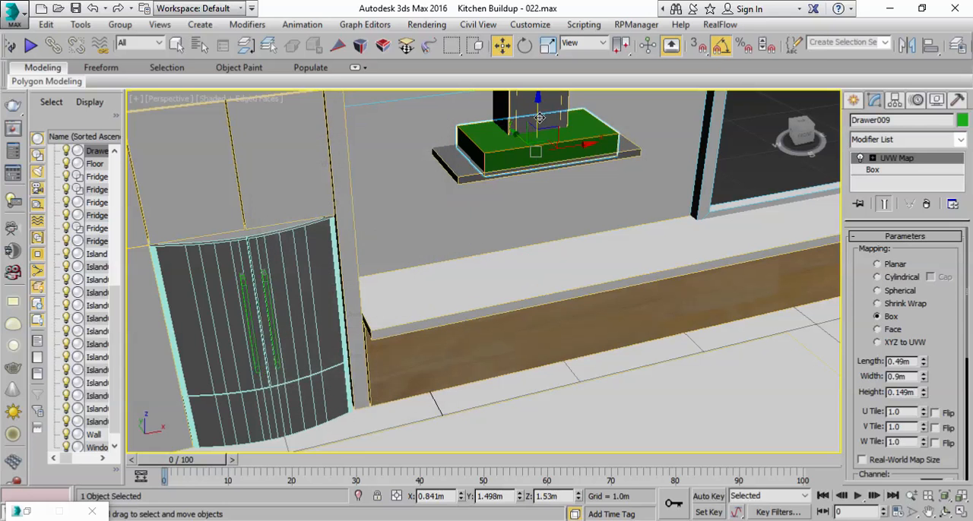
Step: Lower the green box from the hood toward the wall countertop and scale its height to about 43.9 percent
left_click_drag(536, 122, 523, 225)
middle_click_drag(524, 225, 599, 172, "alt")
scroll(554, 289, "up", 4)
key("r")
left_click_drag(523, 243, 513, 311)
middle_click_drag(512, 272, 574, 295, "alt")
key("r")
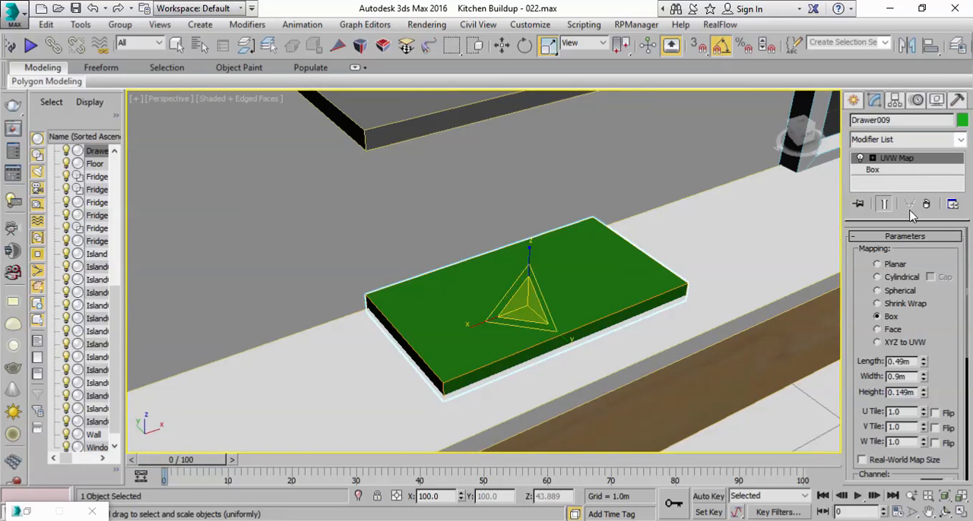
Step: Collapse the green box's modifier stack and convert it to an Editable Poly
left_click(873, 171)
left_click(897, 159)
right_click(898, 159)
left_click(829, 305)
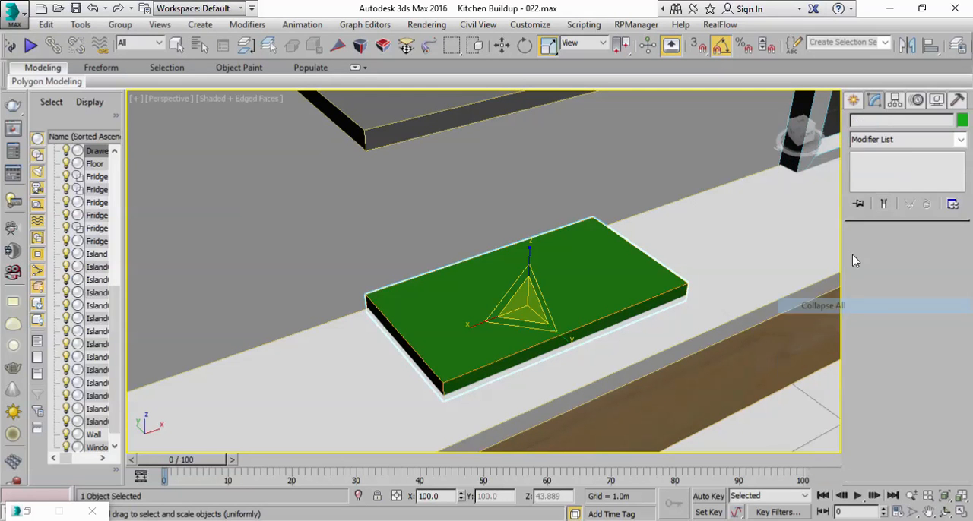
right_click(902, 161)
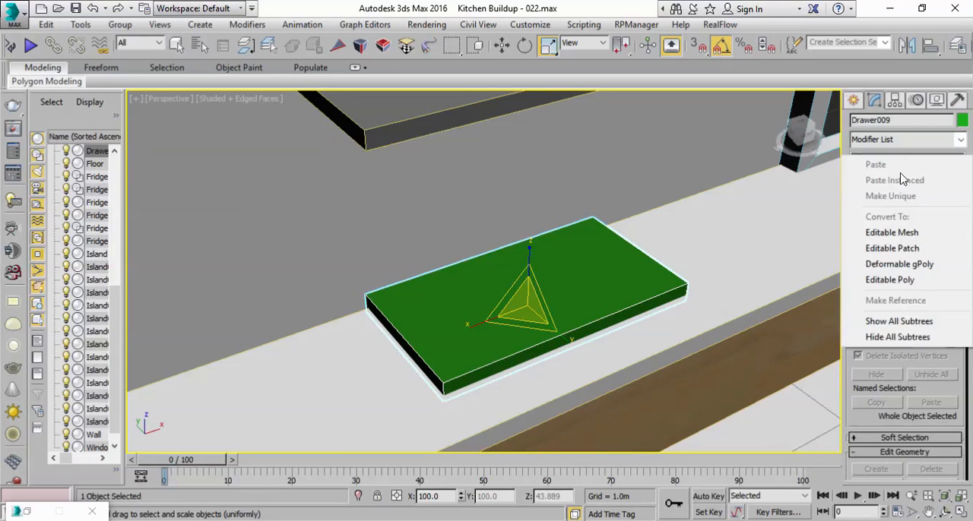
left_click(894, 283)
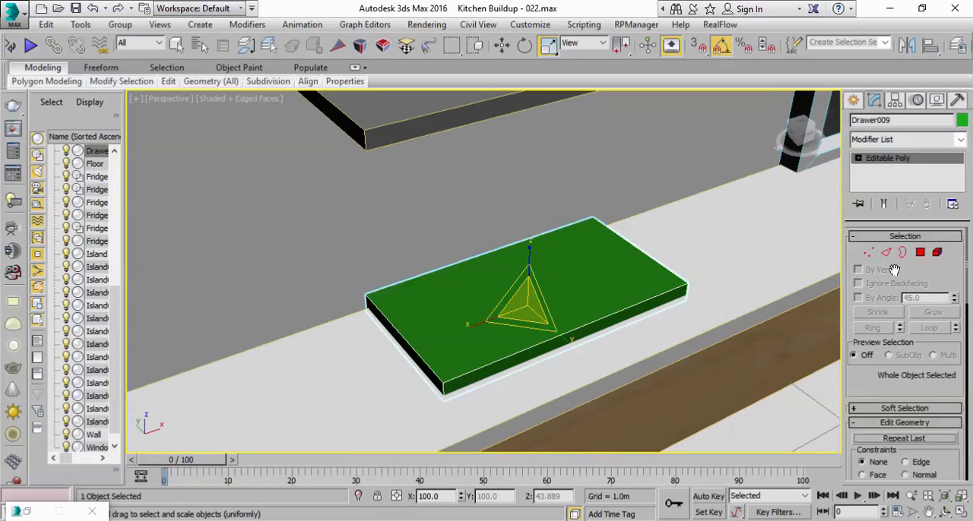
Step: Inset the green box's top polygon by 0.04 m
left_click(921, 253)
left_click(569, 275)
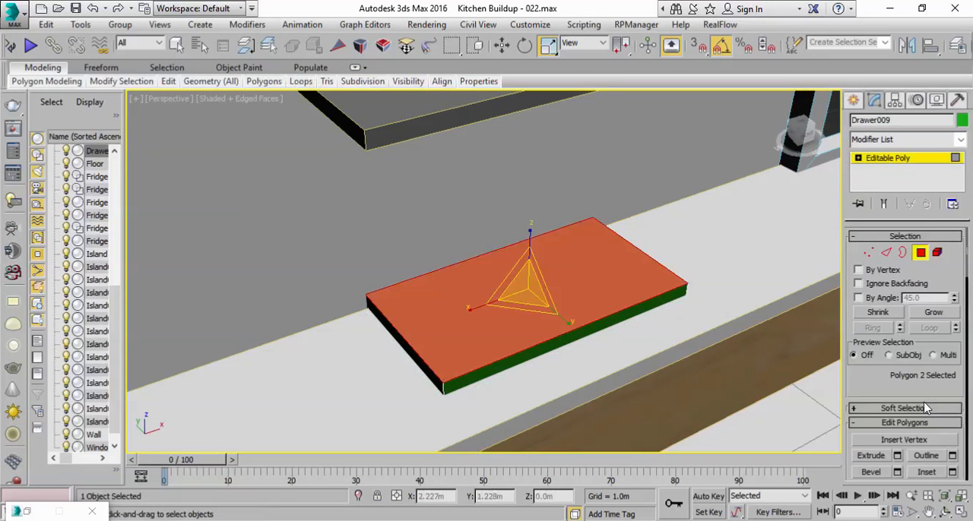
scroll(897, 378, "down", 3)
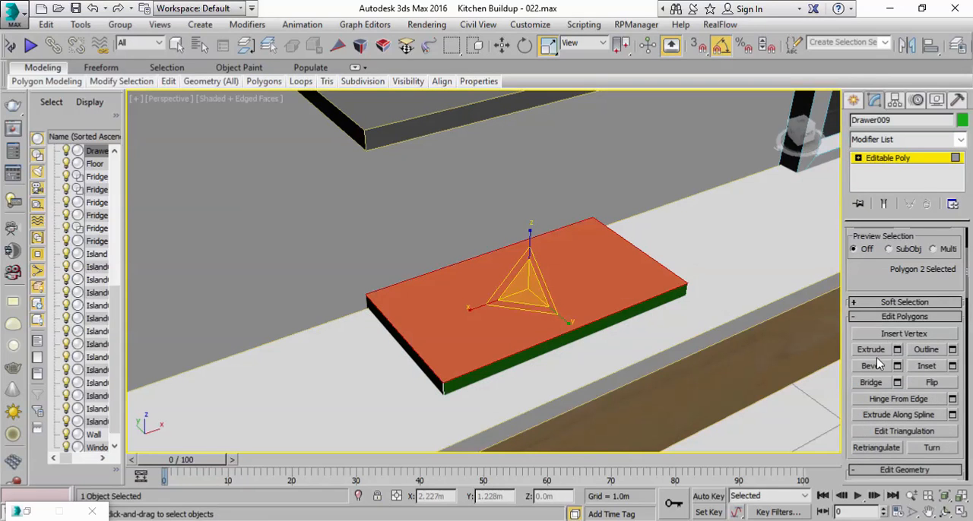
left_click(954, 367)
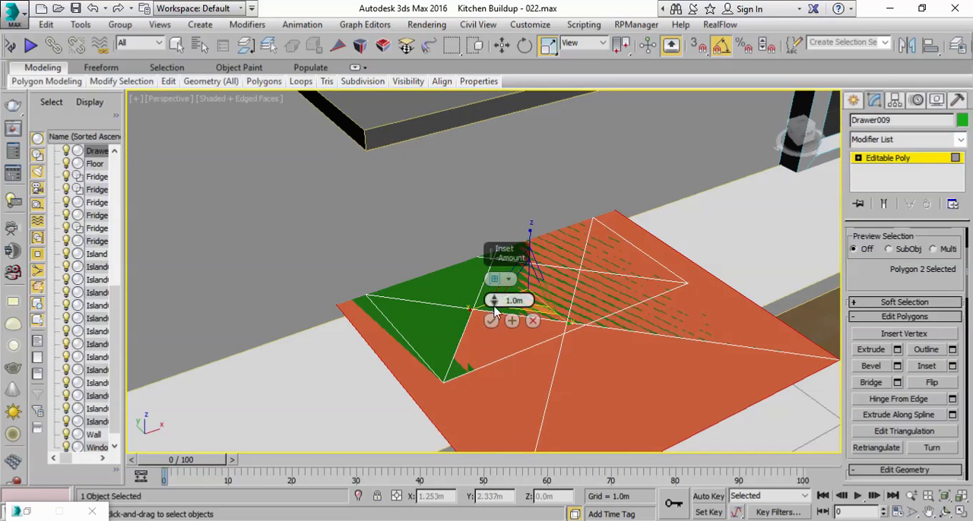
right_click(494, 302)
left_click_drag(496, 302, 495, 299)
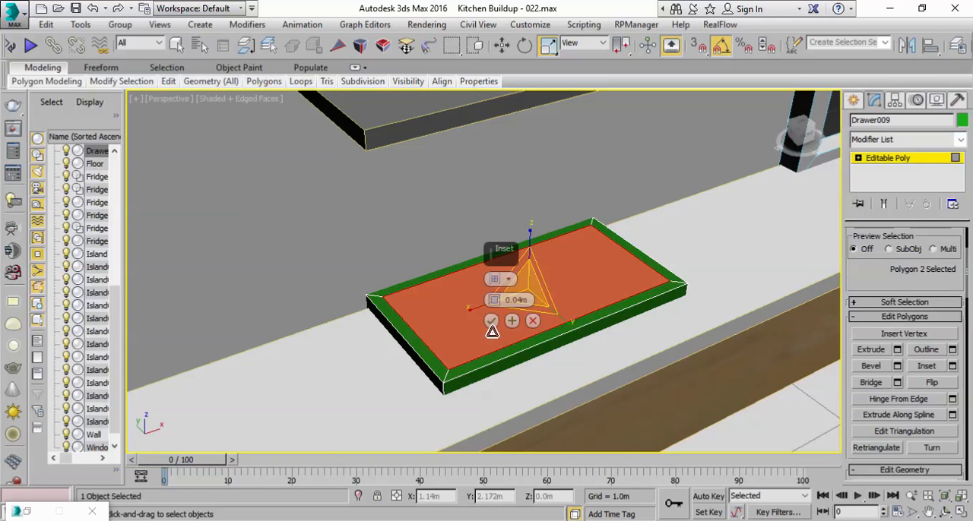
left_click(491, 321)
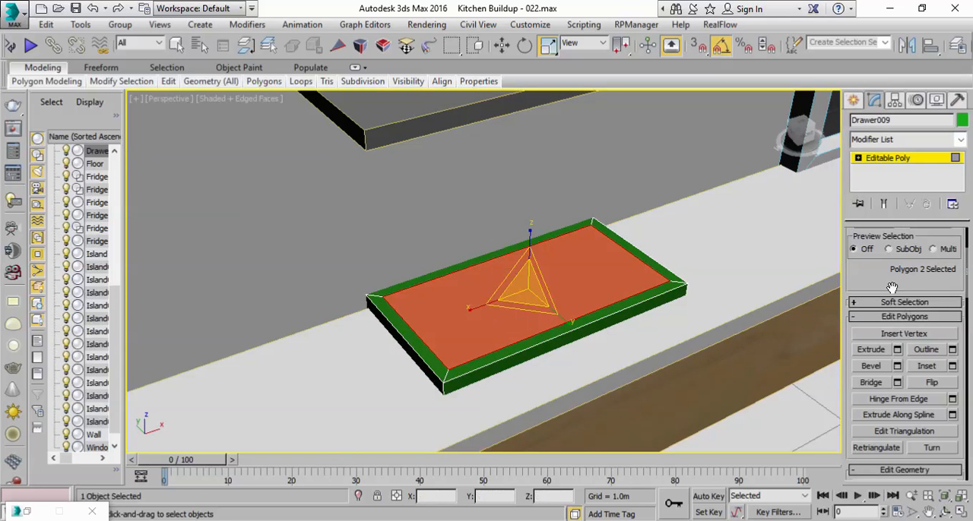
Step: Extrude the inset top polygon by -0.06 m to recess it, and leave polygon editing
scroll(889, 305, "up", 2)
left_click(898, 403)
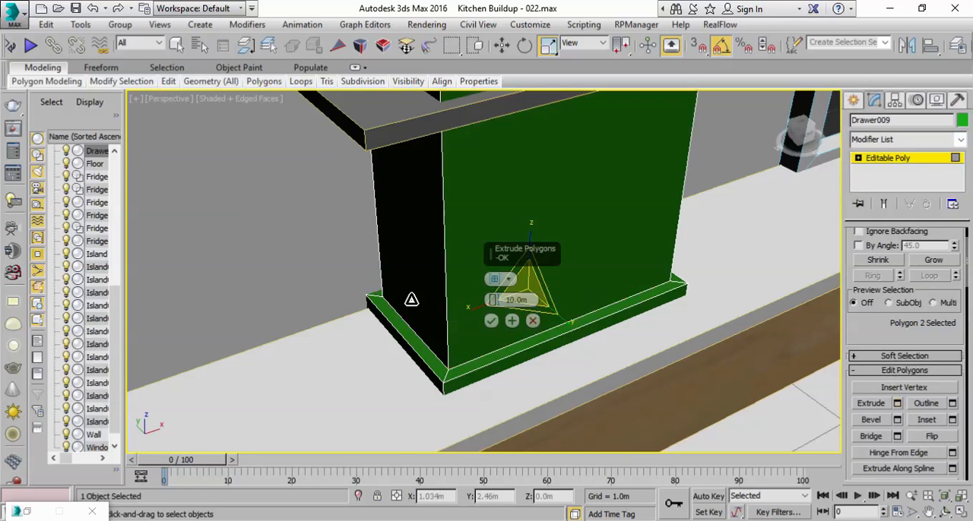
left_click_drag(498, 302, 494, 304)
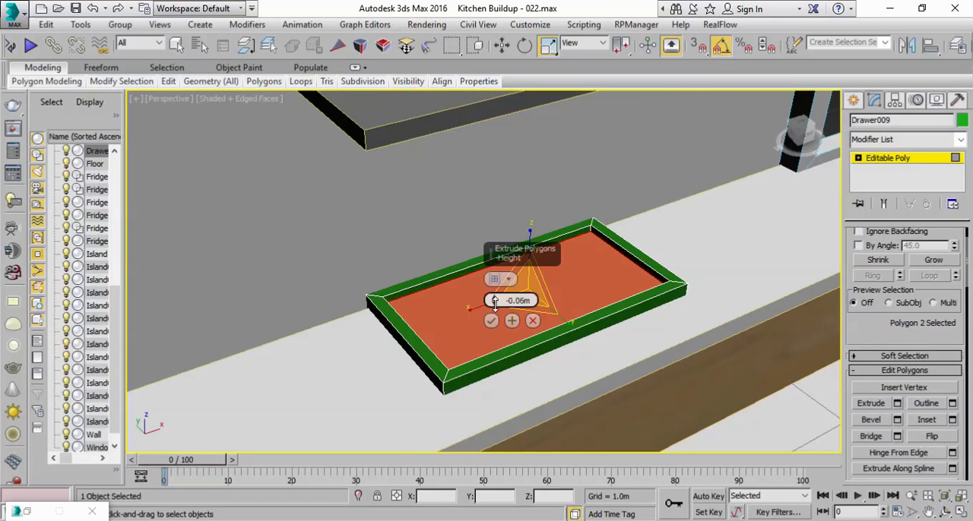
left_click(492, 321)
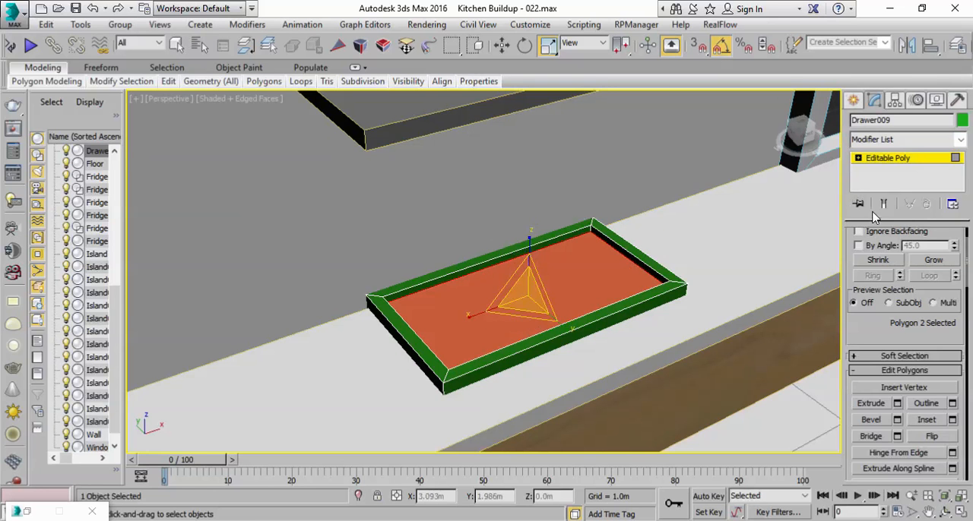
left_click(901, 166)
Step: Lower the recessed box into the wall countertop at Z 0.681 m
scroll(625, 289, "down", 5)
middle_click_drag(667, 332, 661, 260, "alt")
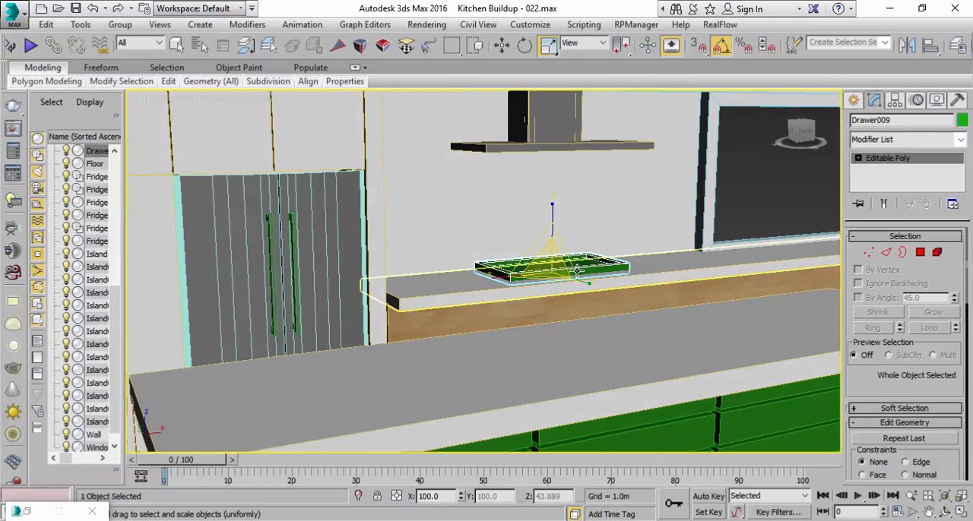
key("w")
left_click_drag(551, 216, 551, 219)
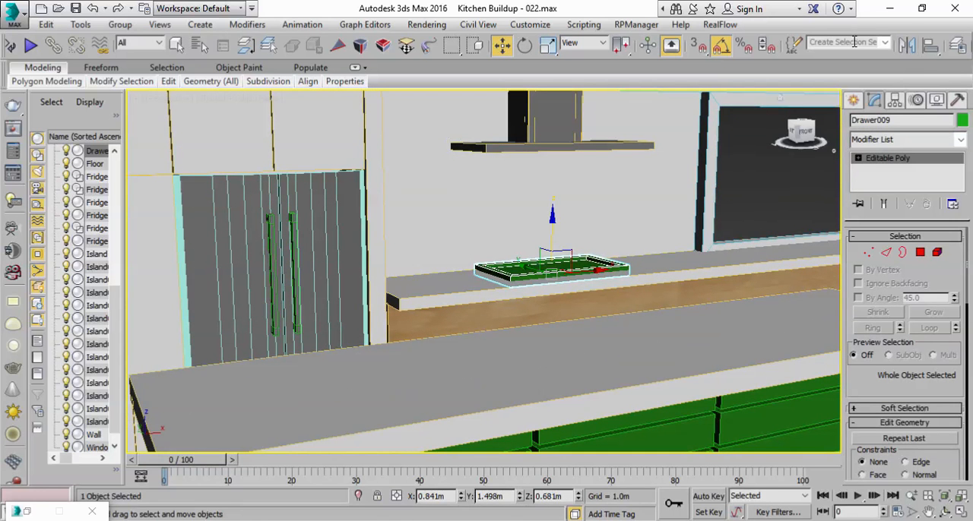
Step: Assign the Steel material to the recessed box on the wall countertop
left_click_drag(850, 54, 665, 70)
left_click(887, 47)
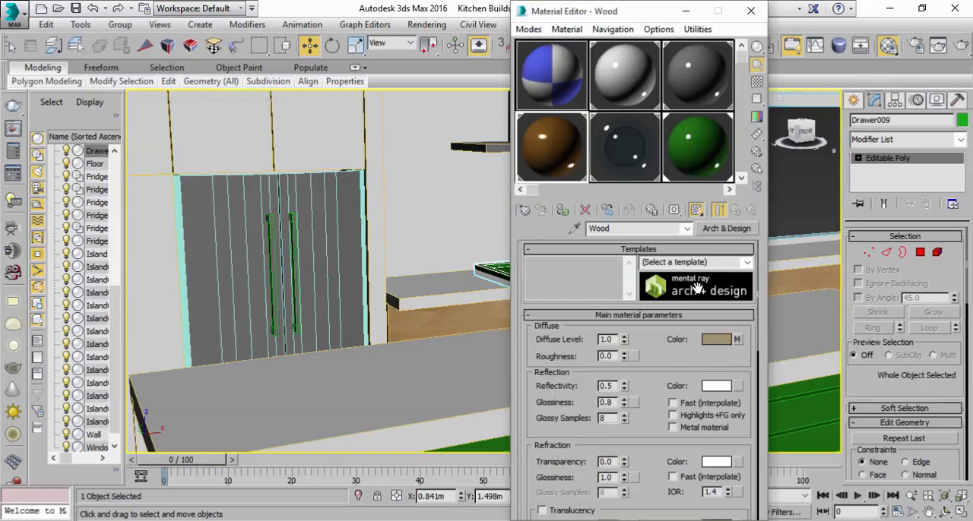
left_click(658, 91)
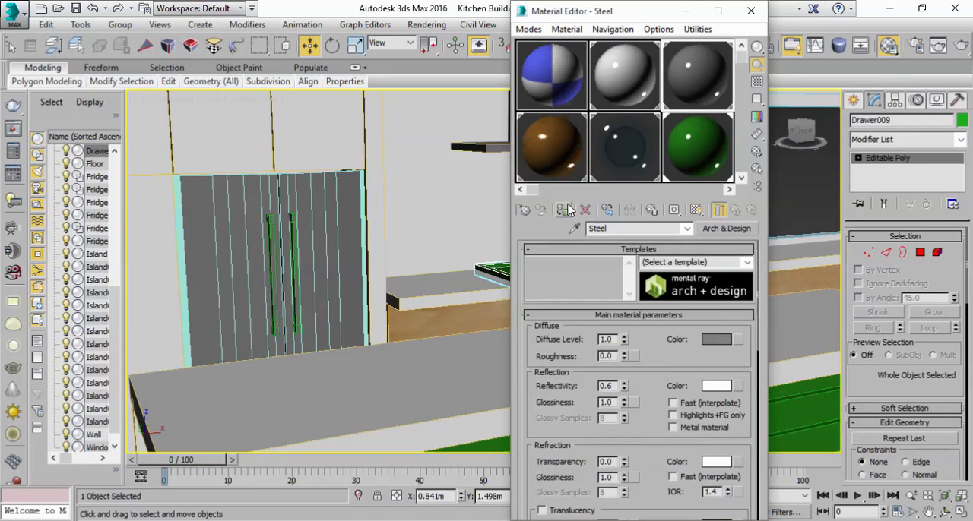
left_click_drag(638, 17, 785, 252)
Step: Switch to Photos to examine the counters in the reference kitchen picture, return to 3ds Max and put the Material Editor away
scroll(498, 317, "down", 5)
scroll(494, 320, "up", 2)
middle_click_drag(493, 319, 494, 294)
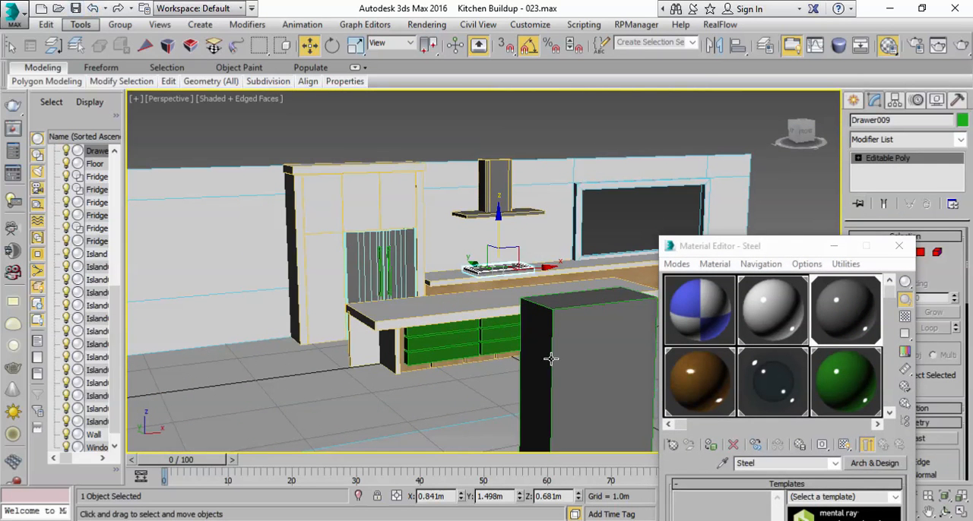
key("alt+Tab")
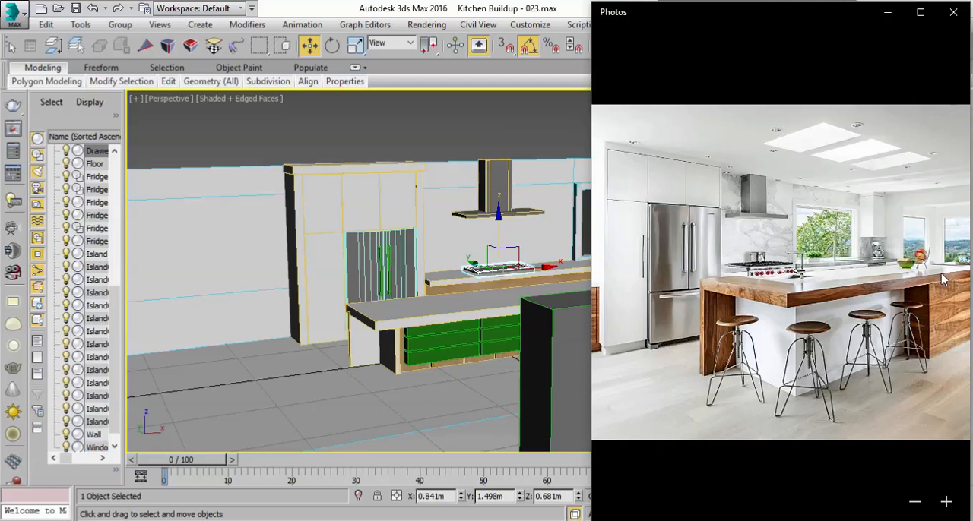
left_click_drag(909, 291, 651, 291)
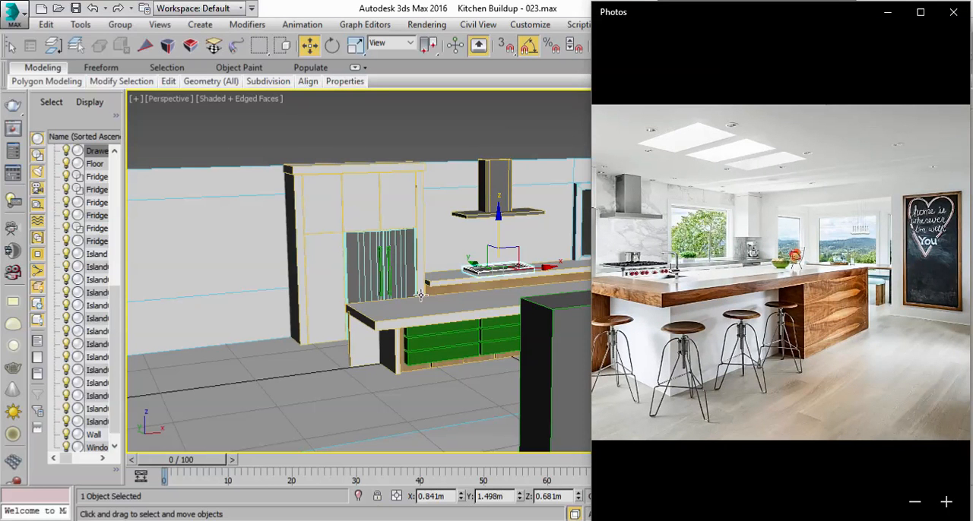
key("alt+Tab")
left_click(838, 247)
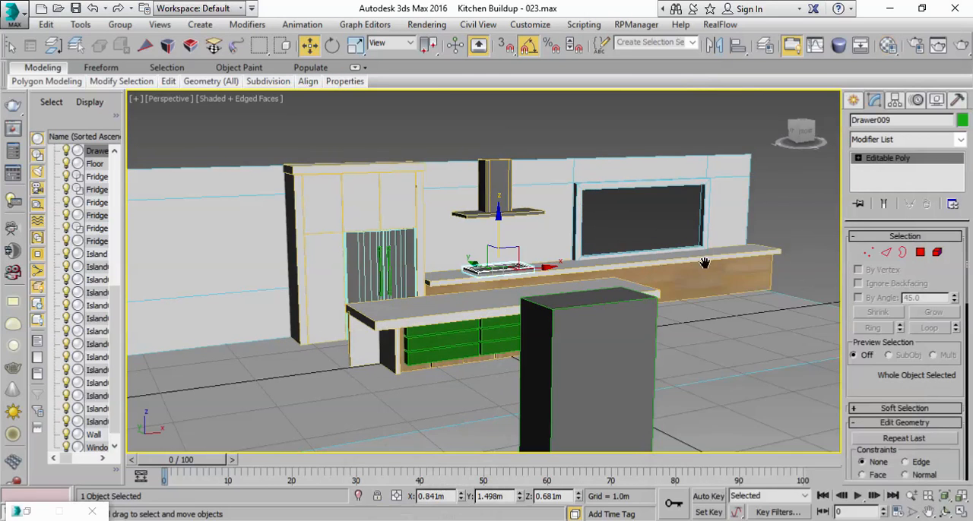
Step: Select the floor and convert it to an Editable Poly, collapsing its UVW Map modifier
scroll(762, 249, "up", 3)
middle_click_drag(684, 263, 583, 333)
scroll(583, 333, "up", 2)
middle_click_drag(693, 257, 635, 299, "alt")
scroll(746, 347, "down", 3)
middle_click_drag(726, 340, 656, 321)
scroll(652, 334, "down", 2)
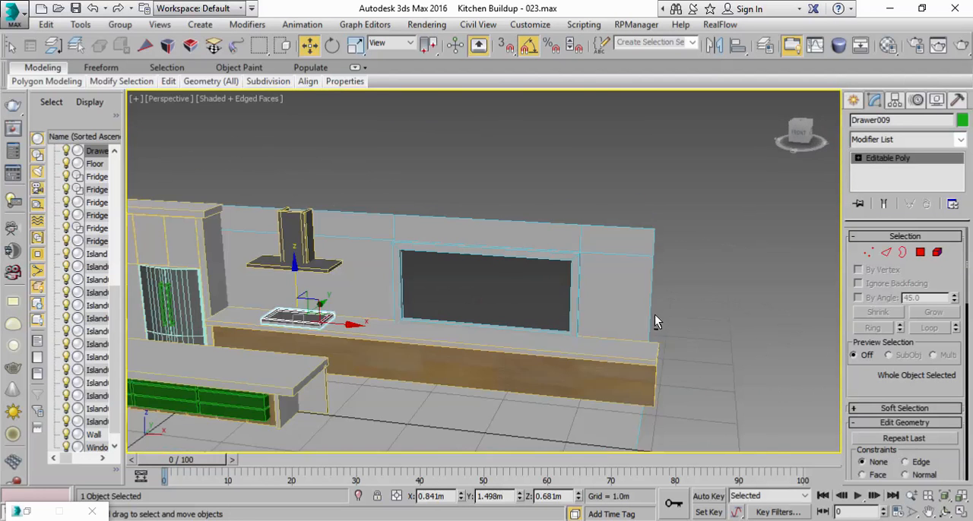
left_click(644, 431)
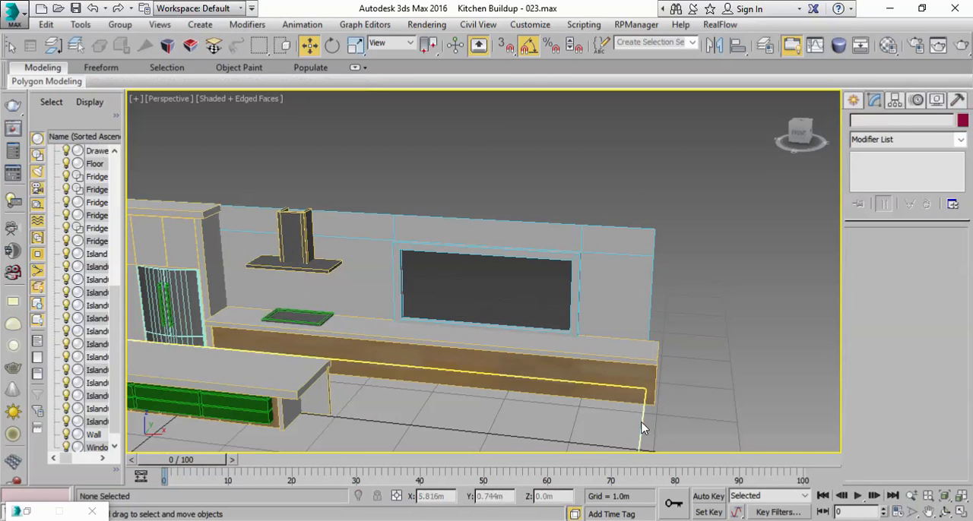
middle_click_drag(726, 331, 713, 236)
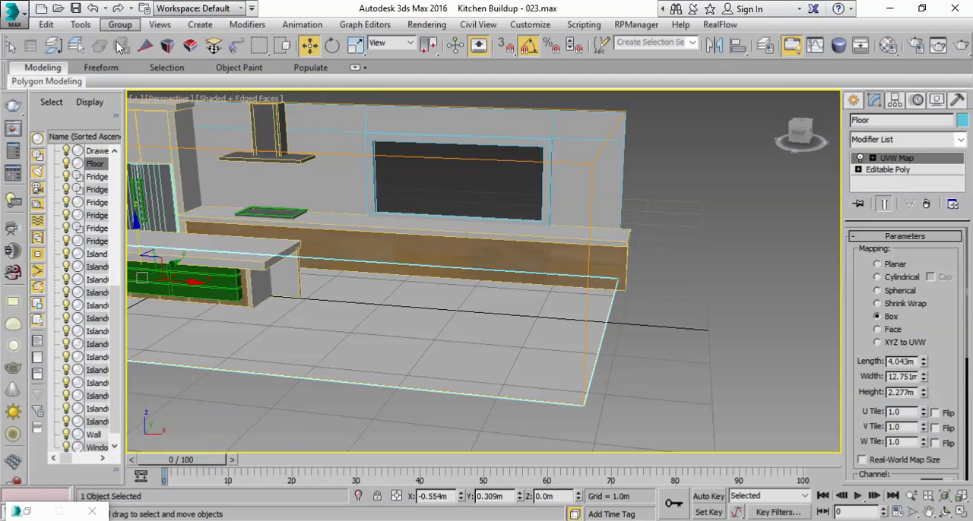
right_click(913, 162)
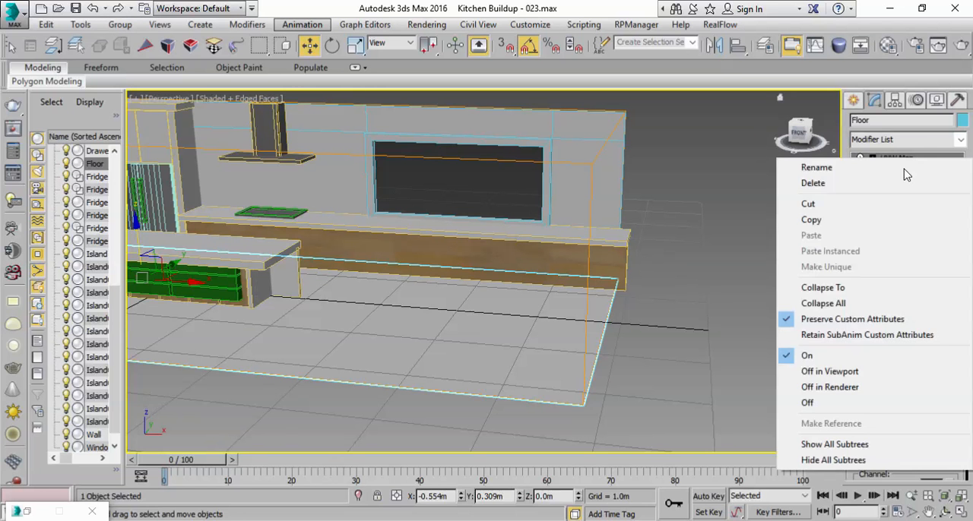
left_click(719, 171)
right_click(553, 305)
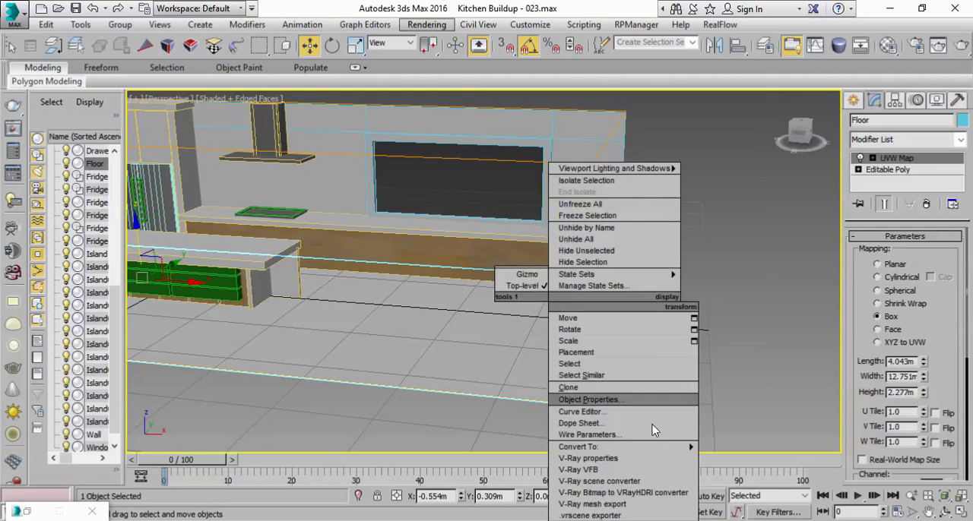
mouse_move(670, 449)
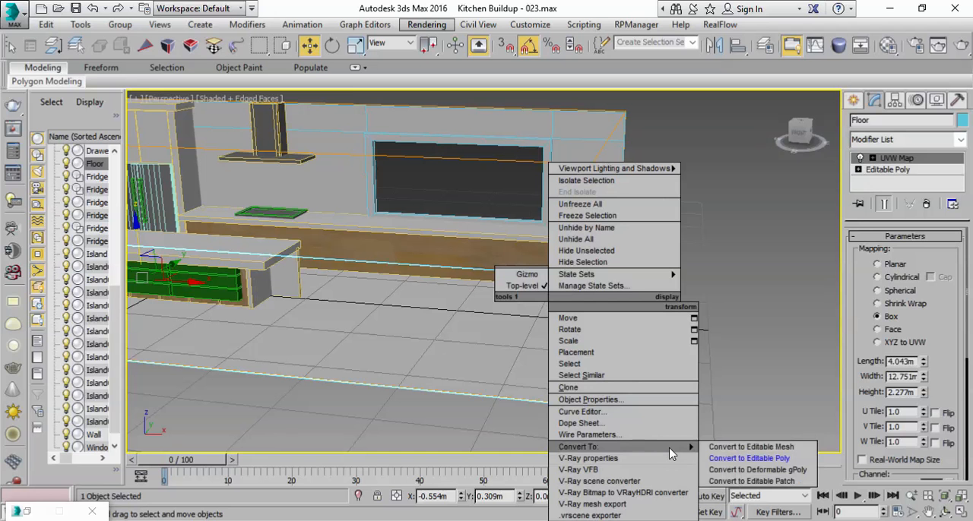
left_click(721, 459)
Step: Extrude the floor's end edge near the window side straight up to Z 2.257 m to form a side wall
left_click(887, 254)
left_click(589, 370)
left_click(595, 360)
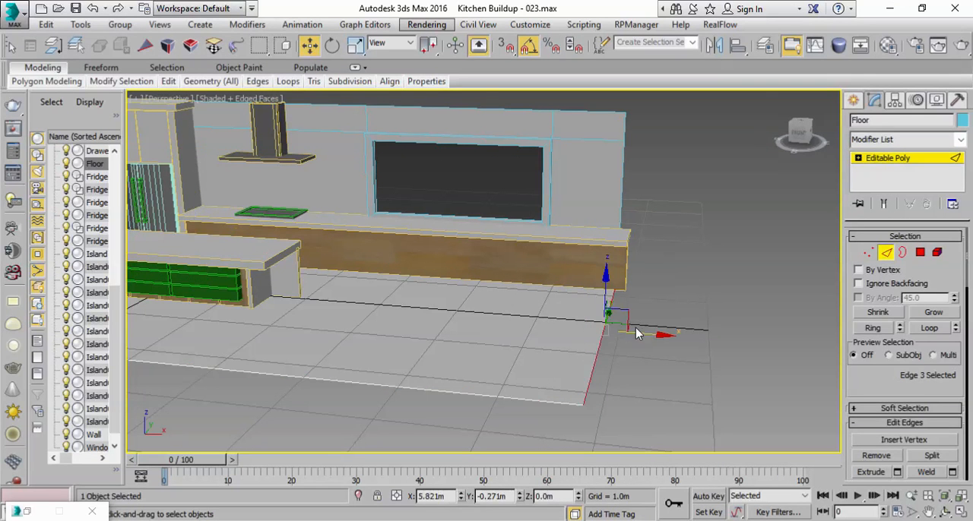
left_click_drag(605, 266, 600, 97, "shift")
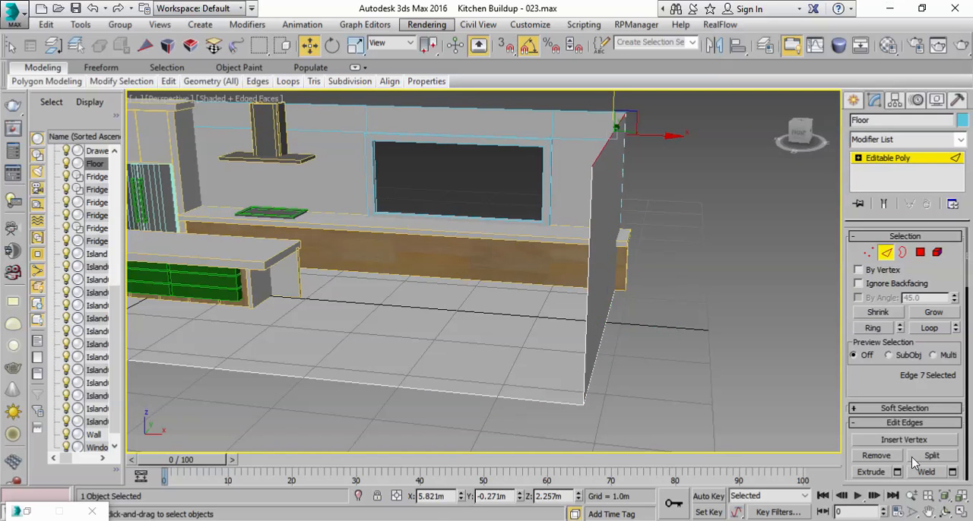
Step: Extrude the side wall's top edge across the room to X -6.971 m to form a ceiling
left_click(961, 513)
middle_click_drag(756, 187, 628, 226)
scroll(628, 226, "down", 3)
middle_click_drag(674, 155, 620, 216)
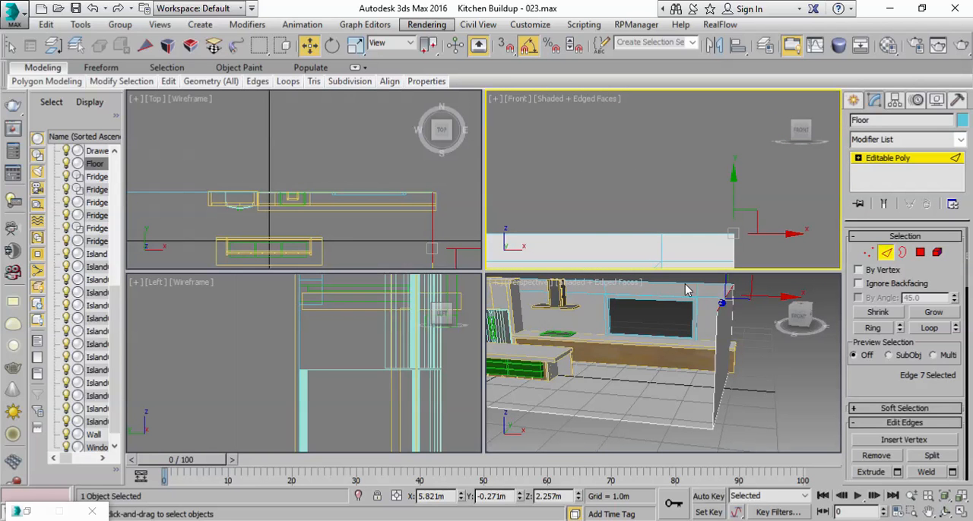
right_click(692, 354)
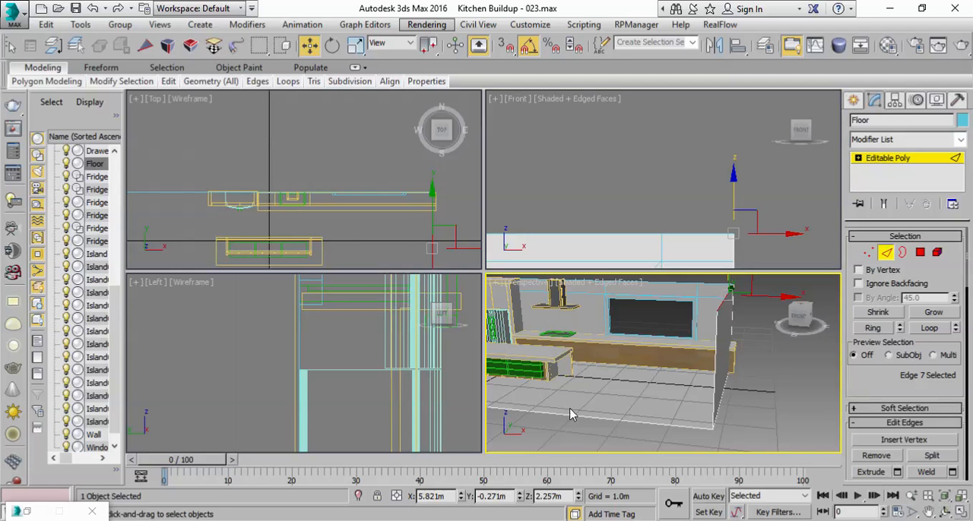
right_click(671, 197)
scroll(672, 197, "down", 3)
middle_click_drag(671, 197, 727, 181)
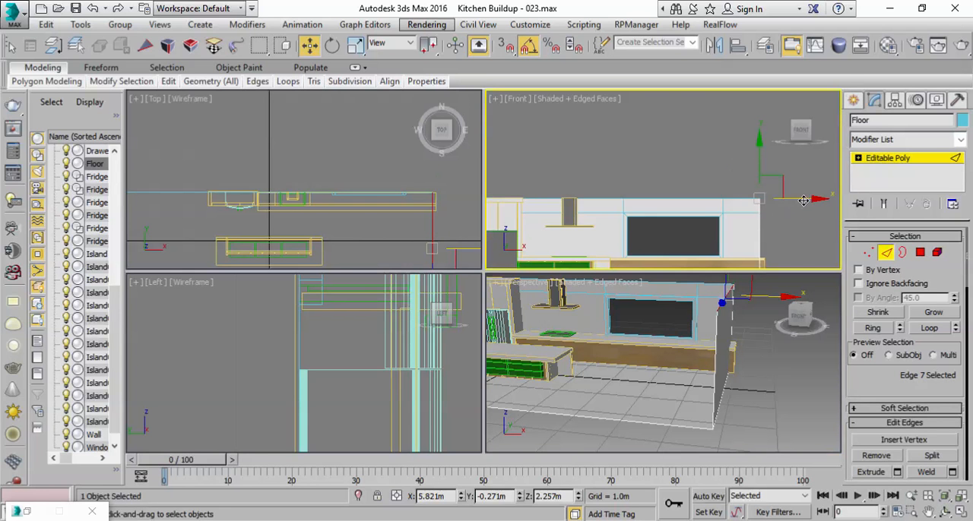
left_click_drag(804, 199, 298, 229)
middle_click_drag(240, 222, 324, 175)
left_click_drag(361, 201, 205, 193)
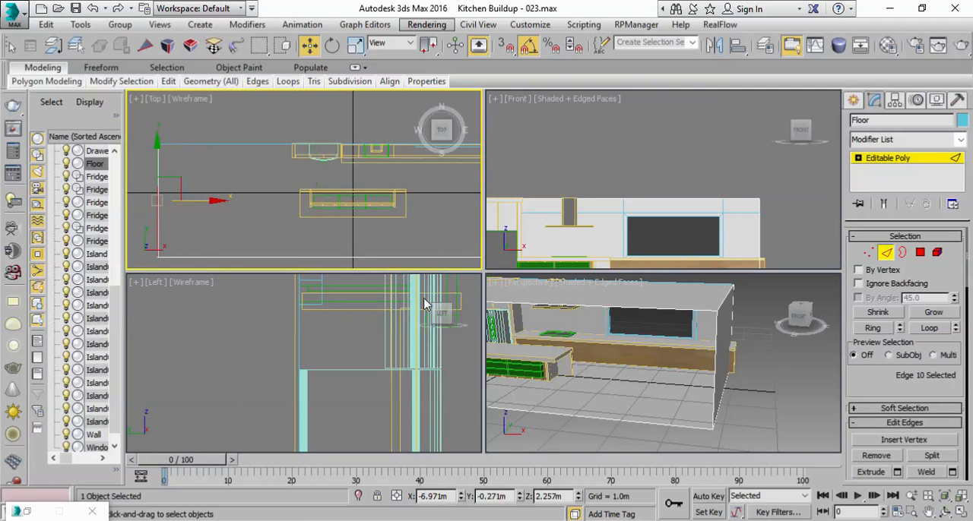
middle_click(691, 424)
left_click(959, 513)
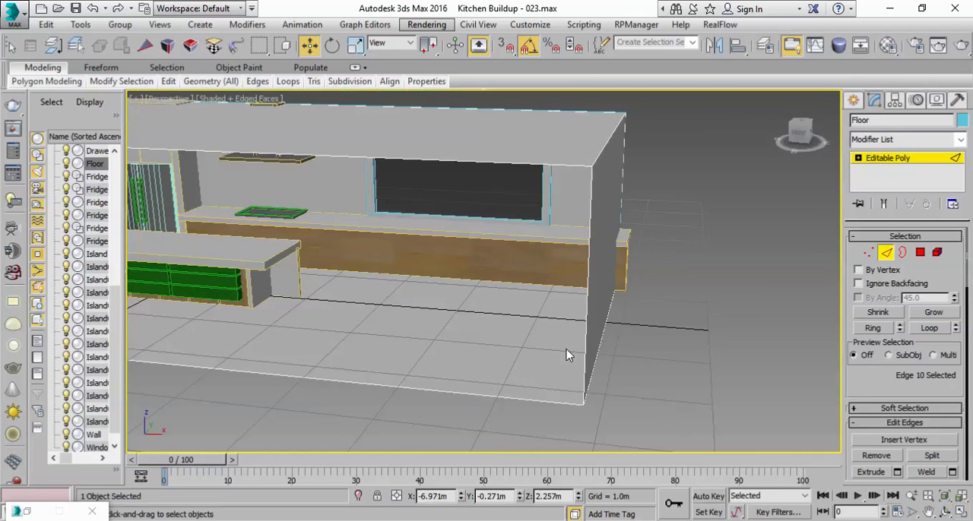
Step: Select the three front edges of the floor, side wall and ceiling and move them outward to a room depth of about 7.5 m
scroll(601, 312, "down", 3)
middle_click_drag(601, 312, 620, 308, "alt")
scroll(506, 250, "down", 3)
middle_click_drag(507, 250, 712, 355)
middle_click_drag(647, 351, 695, 354, "alt")
left_click(538, 228)
left_click(496, 274, "ctrl")
left_click(469, 181, "ctrl")
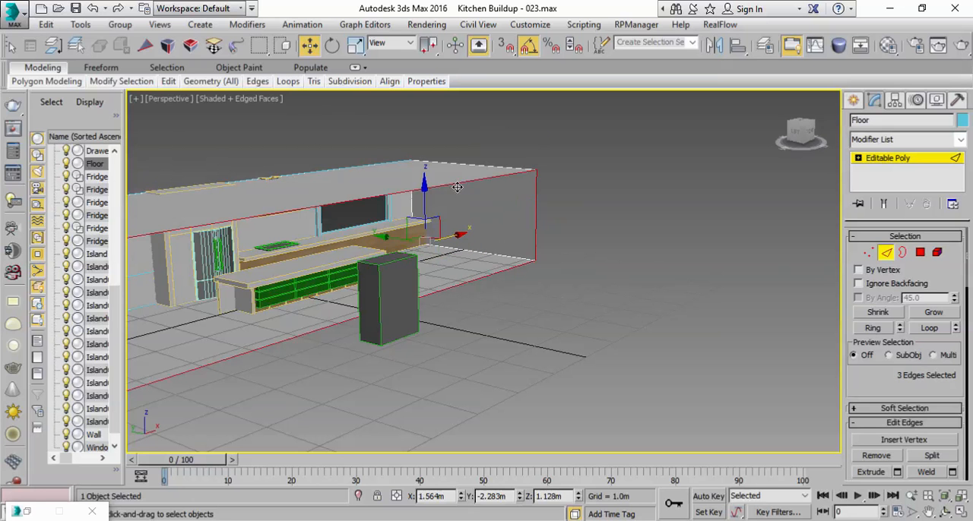
left_click_drag(387, 235, 532, 279)
middle_click_drag(650, 330, 766, 333)
Step: Detach the top polygon of the floor object as a separate object named Ceiling
left_click(920, 253)
left_click(687, 198)
scroll(859, 388, "down", 10)
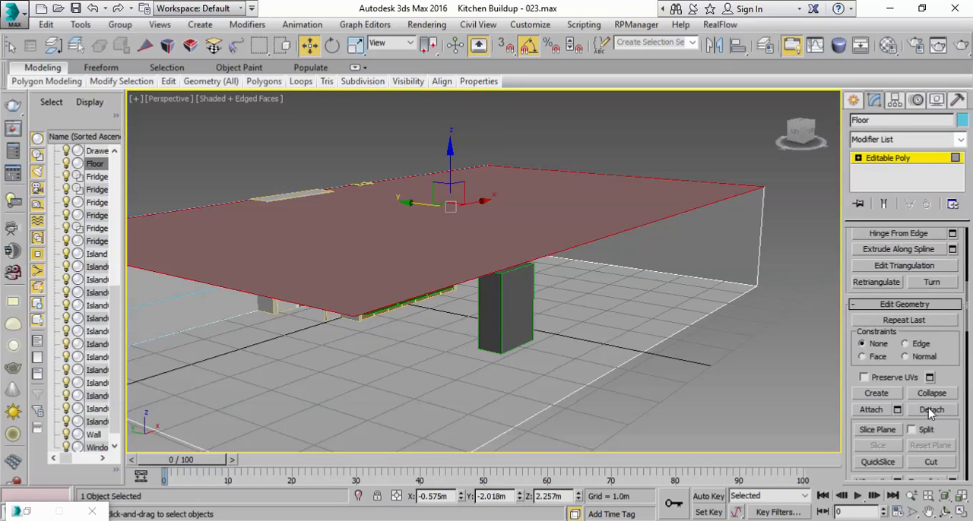
left_click(929, 411)
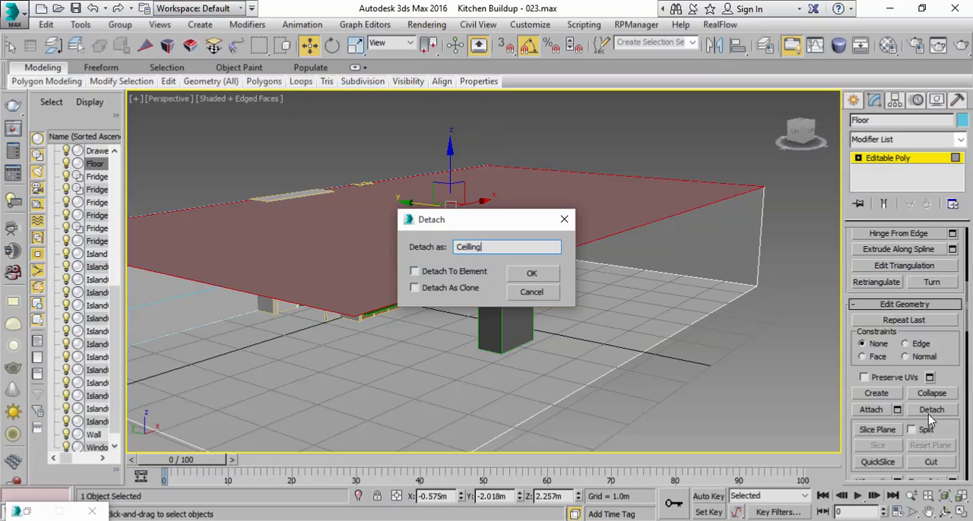
left_click(532, 274)
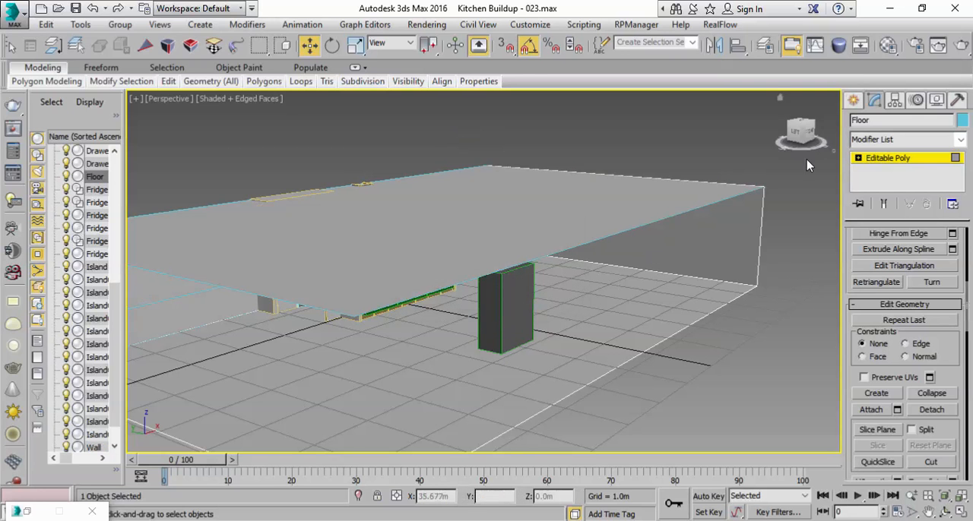
Step: Select the detached ceiling and center its pivot to the object
left_click(783, 208)
left_click(688, 196)
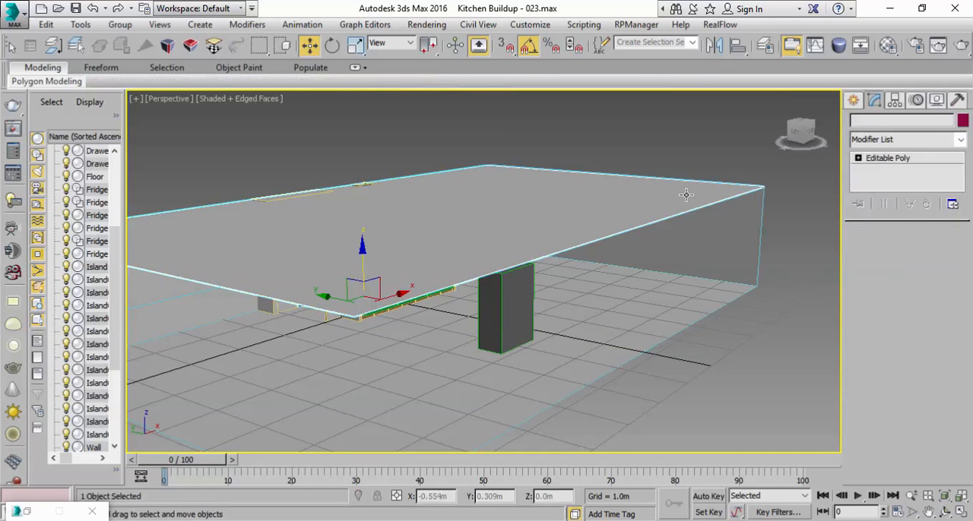
middle_click_drag(554, 264, 543, 281, "alt")
left_click(896, 101)
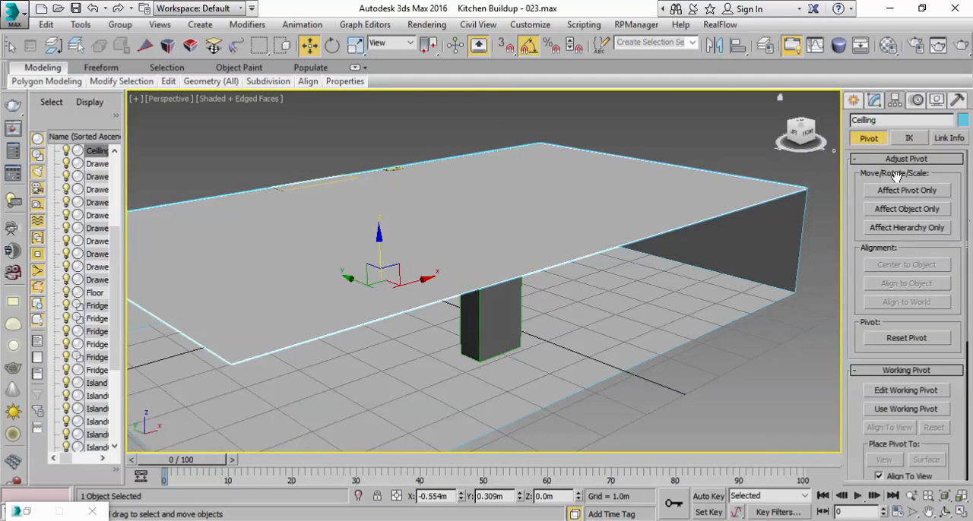
left_click(892, 193)
left_click(891, 265)
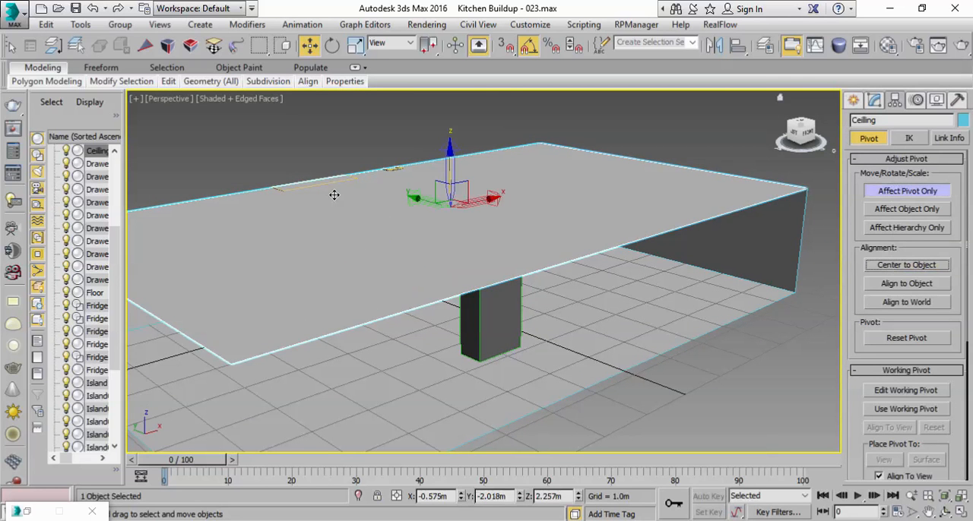
left_click(907, 191)
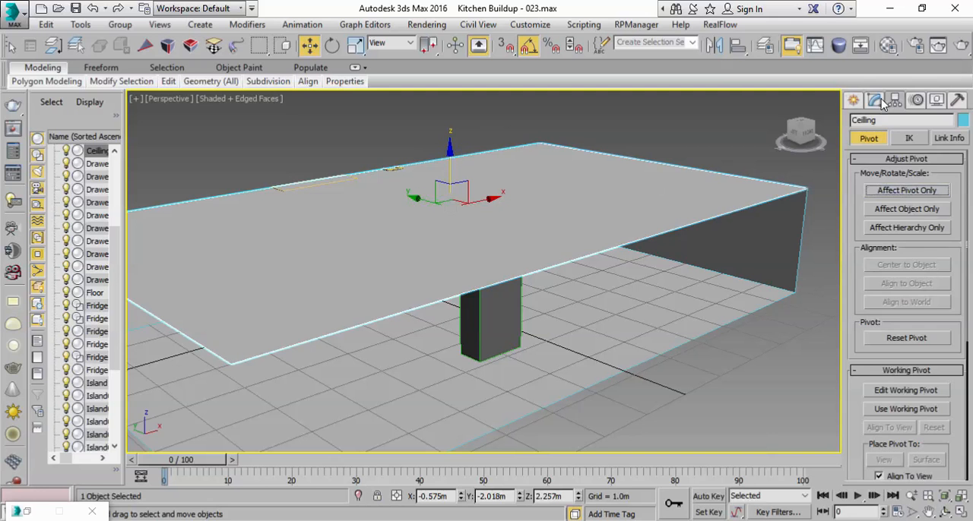
Step: Add a Shell modifier to the ceiling with an outer amount of 0 m and an inner amount of 0.31 m
left_click(874, 102)
middle_click_drag(692, 248, 723, 235, "alt")
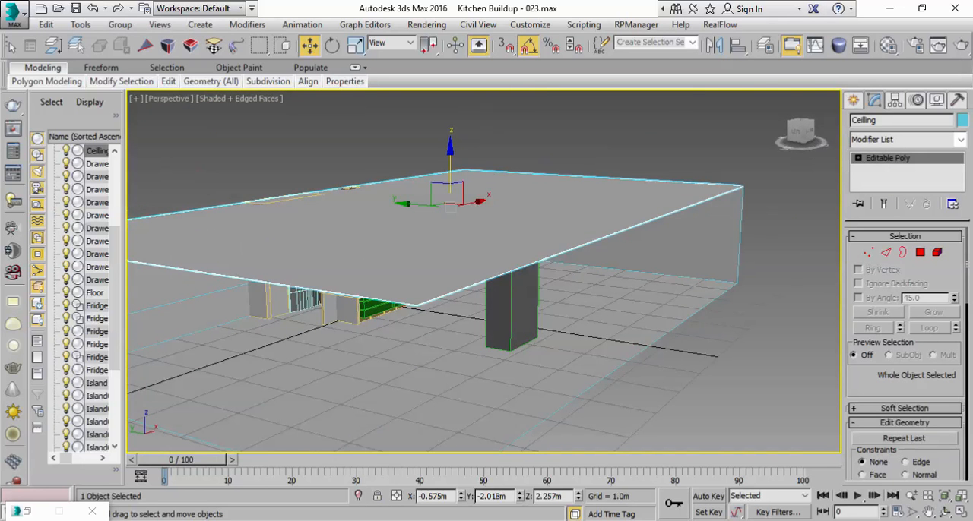
left_click(960, 139)
left_click_drag(960, 186, 961, 366)
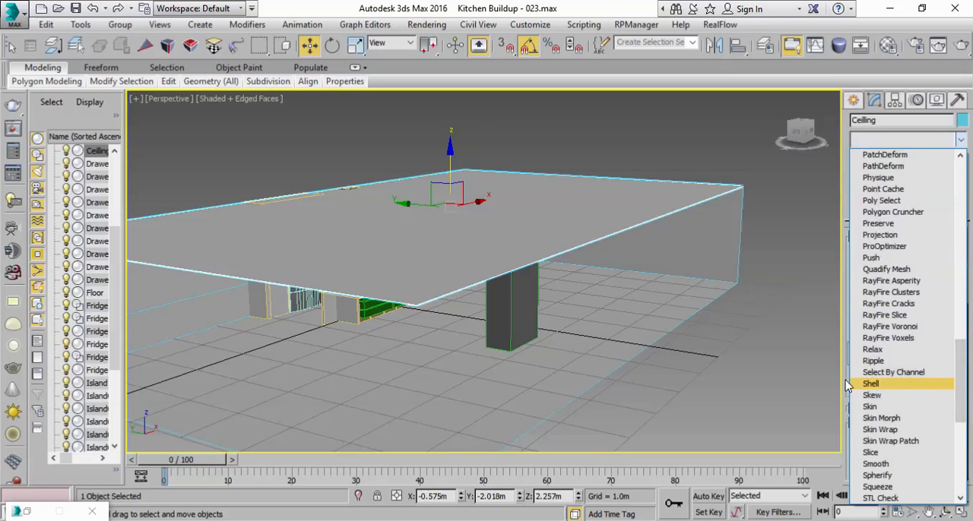
left_click(869, 385)
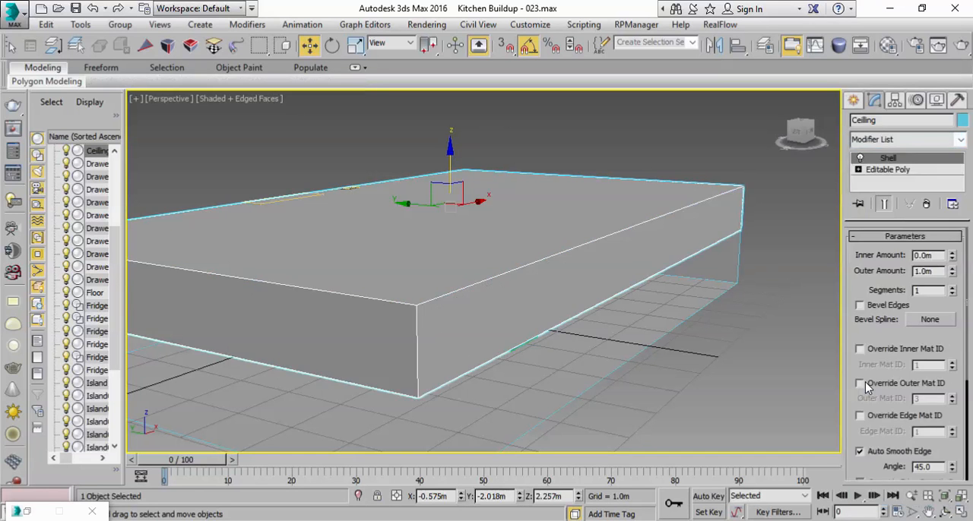
right_click(952, 274)
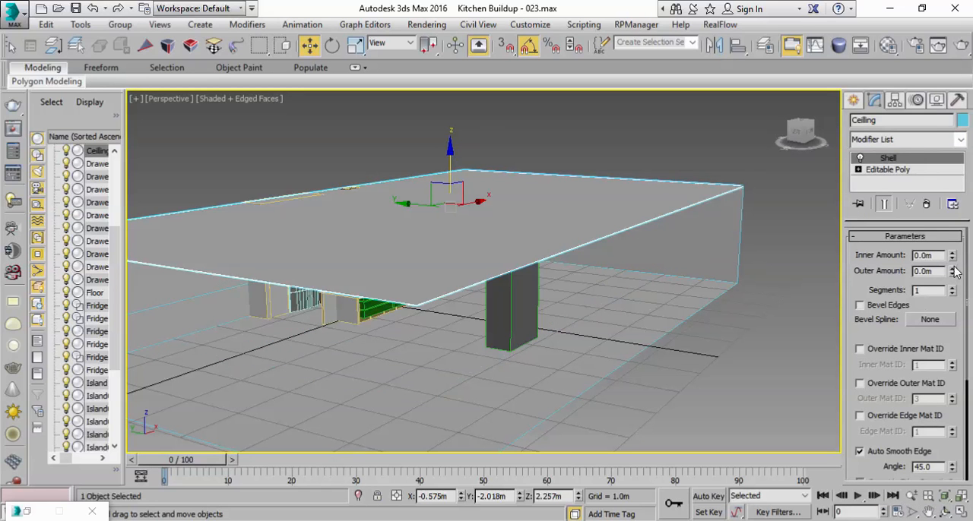
left_click_drag(952, 257, 948, 234)
middle_click_drag(656, 233, 654, 188, "alt")
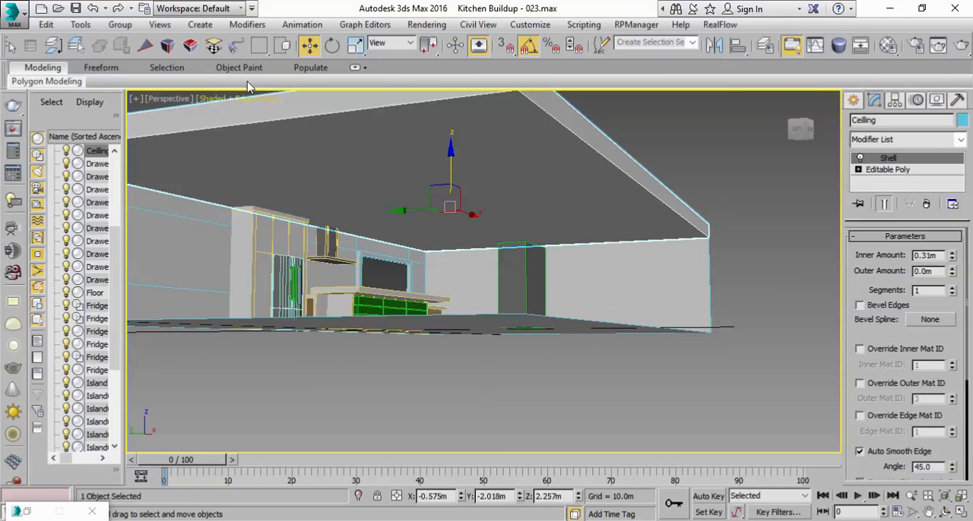
Step: Add a UVW Map modifier with Box mapping fitted to the ceiling, and hide the ceiling
left_click_drag(391, 57, 665, 60)
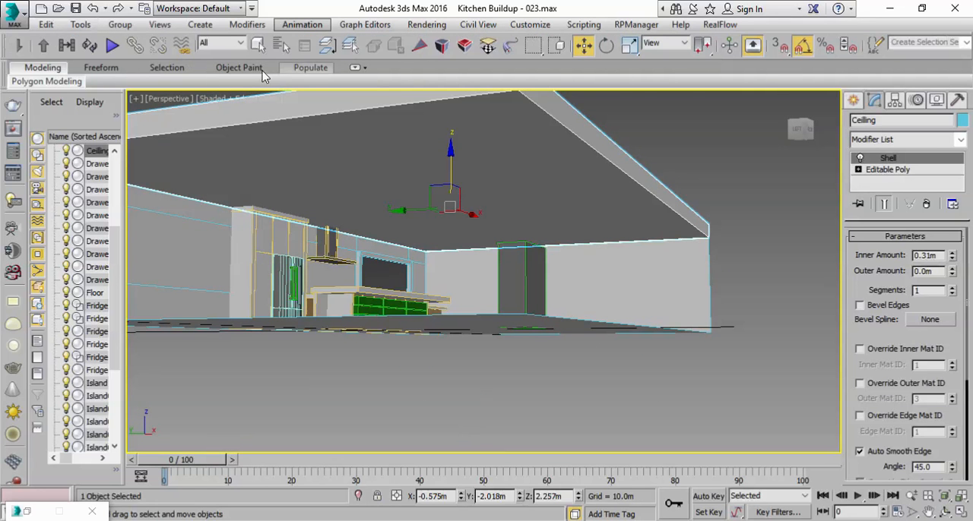
left_click(258, 45)
left_click(517, 220)
left_click(519, 208)
right_click(499, 193)
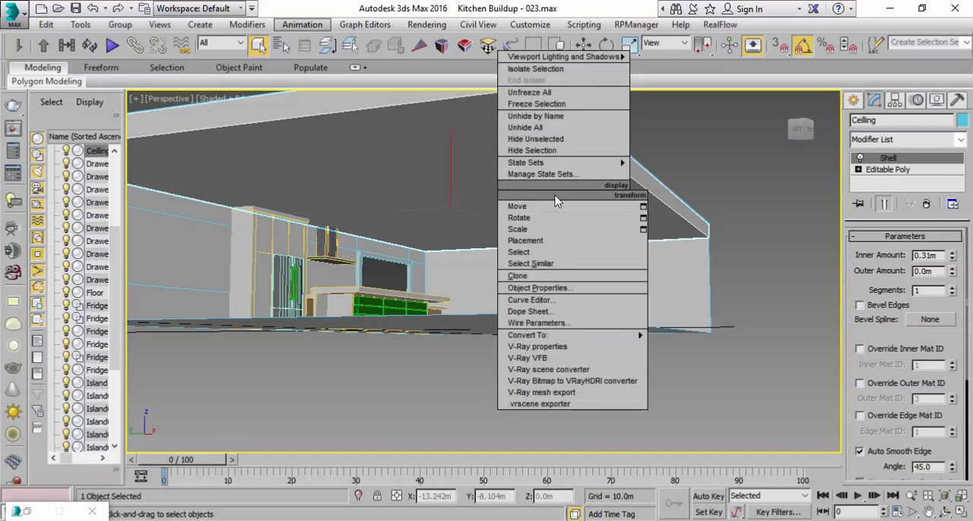
left_click(964, 145)
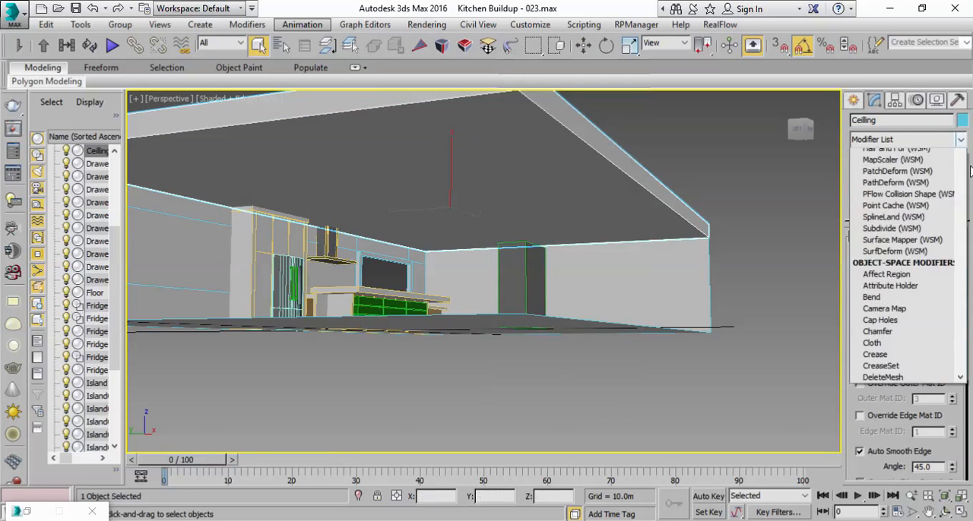
left_click_drag(962, 187, 960, 470)
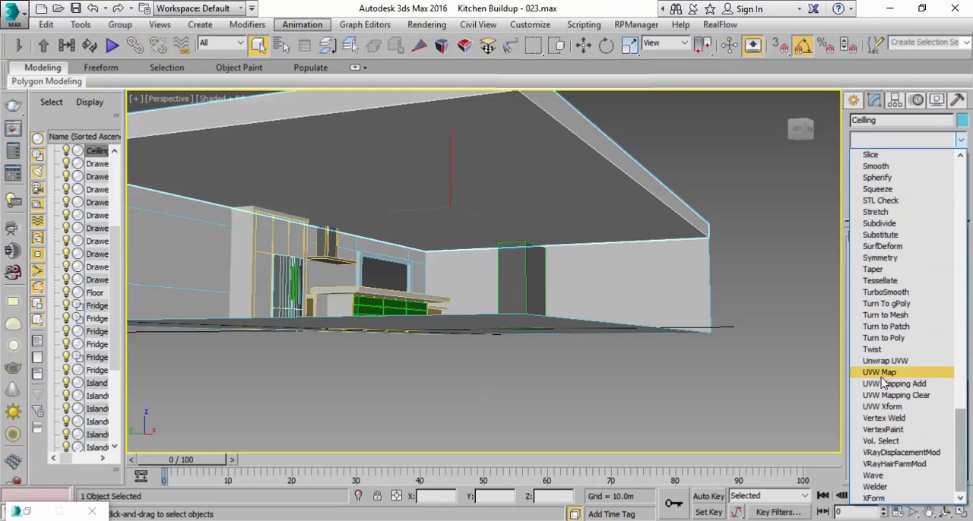
left_click(880, 375)
left_click(885, 319)
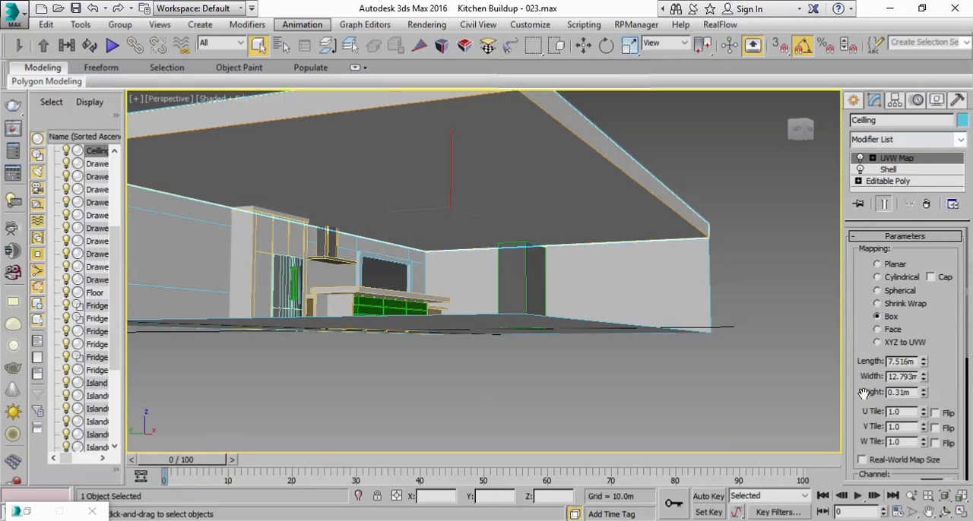
scroll(878, 335, "down", 3)
left_click(876, 456)
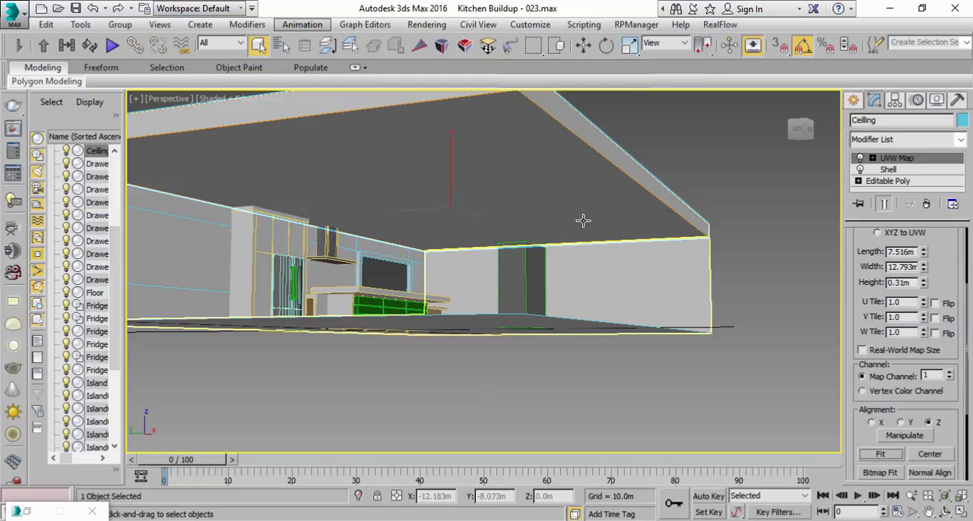
right_click(573, 190)
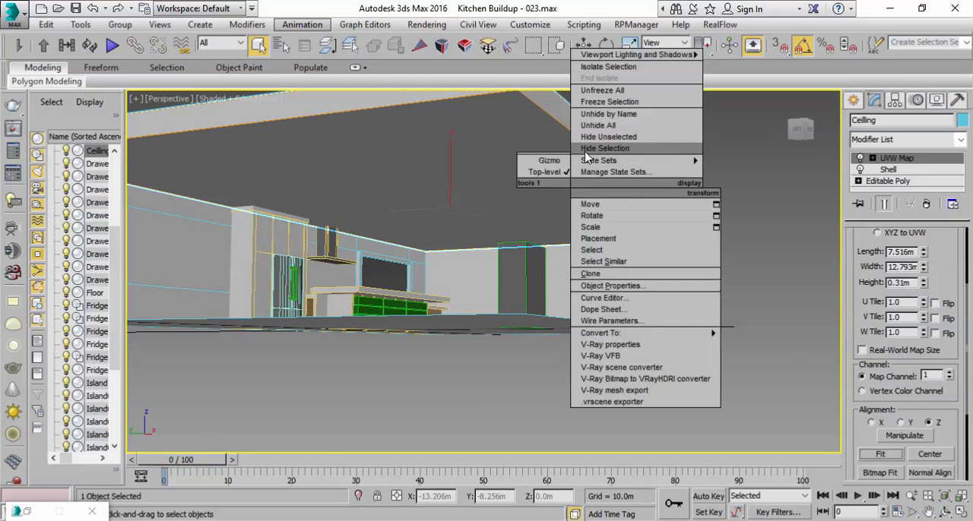
left_click(599, 151)
Step: Detach the side wall polygon of the floor object as a separate object named Wall B
middle_click_drag(674, 270, 682, 364)
scroll(653, 335, "up", 3)
scroll(565, 328, "down", 3)
middle_click_drag(684, 144, 493, 418)
scroll(495, 415, "up", 4)
left_click(591, 207)
middle_click_drag(634, 252, 584, 245)
left_click(920, 252)
left_click(500, 213)
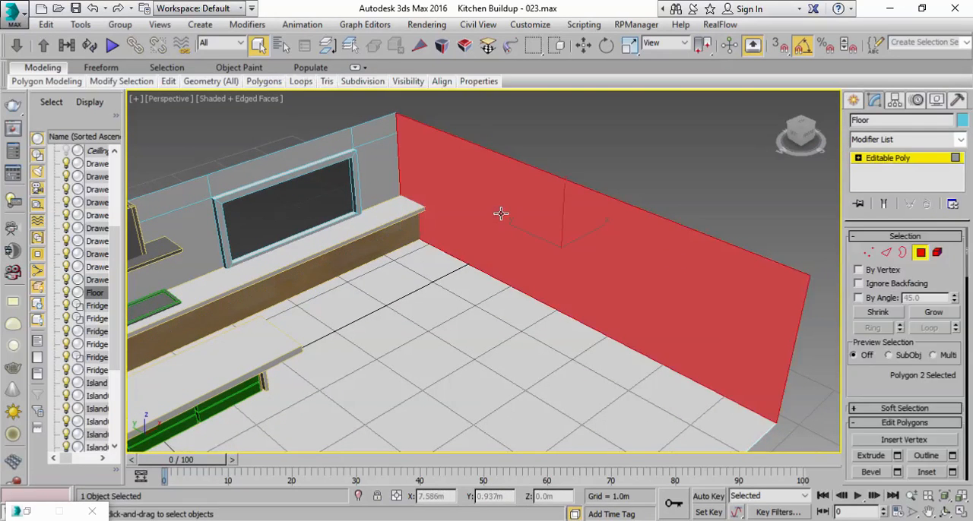
left_click_drag(865, 385, 881, 245)
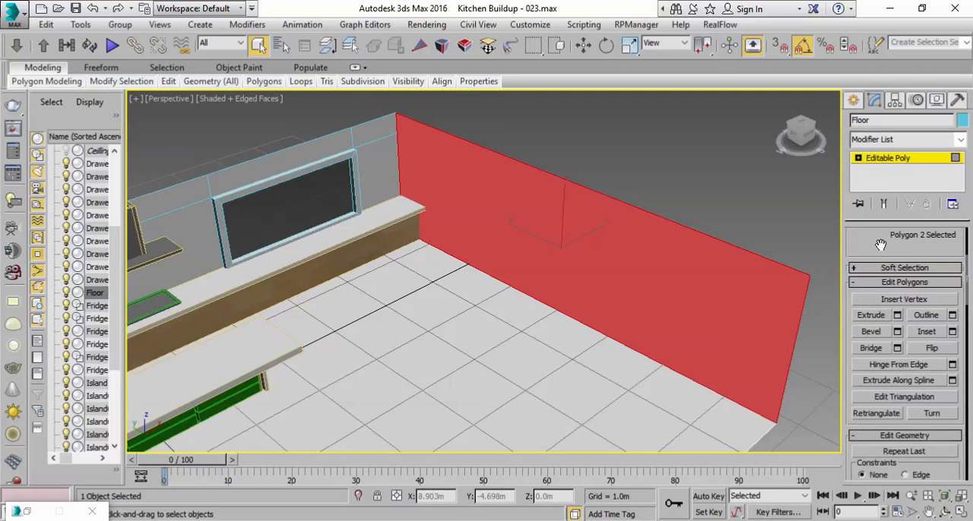
scroll(912, 338, "down", 3)
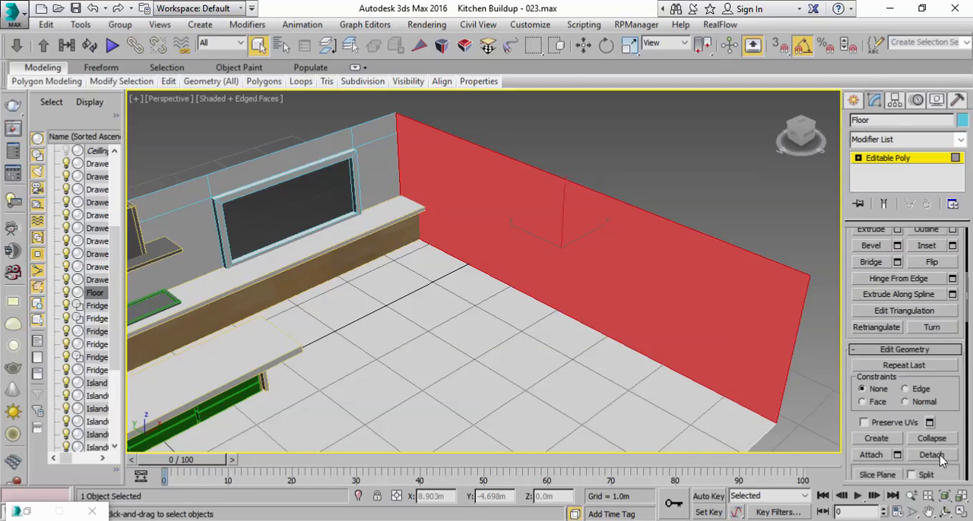
left_click(940, 456)
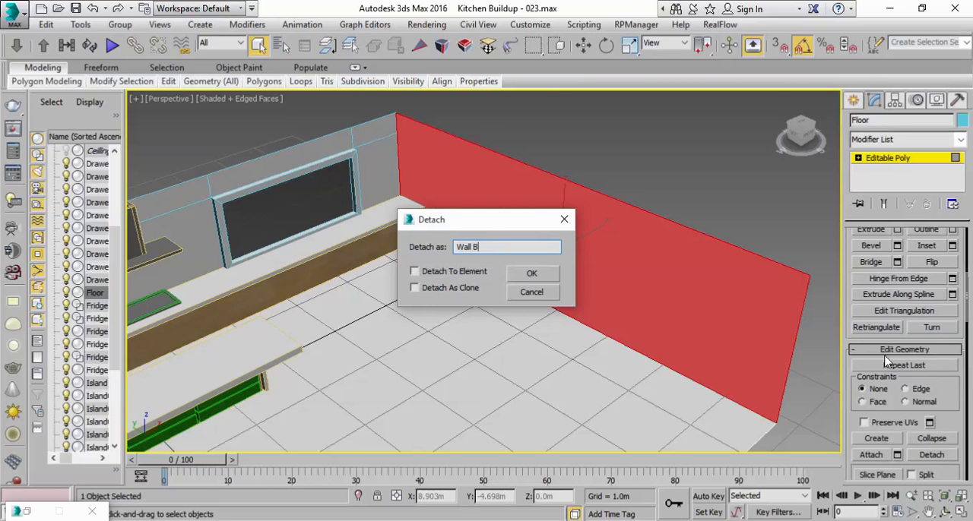
left_click(533, 274)
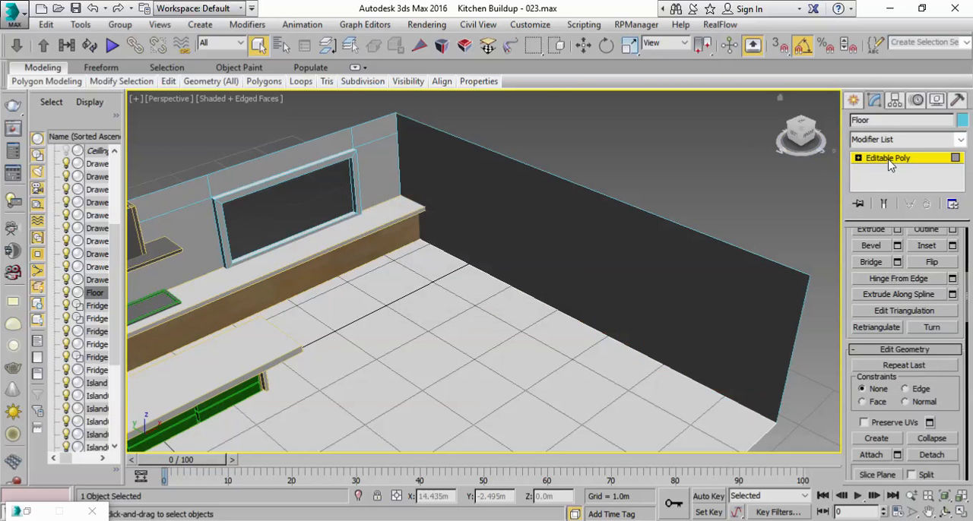
Step: Center Wall B's pivot to the object, and set the pivot's Z position to 0 m
left_click(666, 181)
left_click(616, 260)
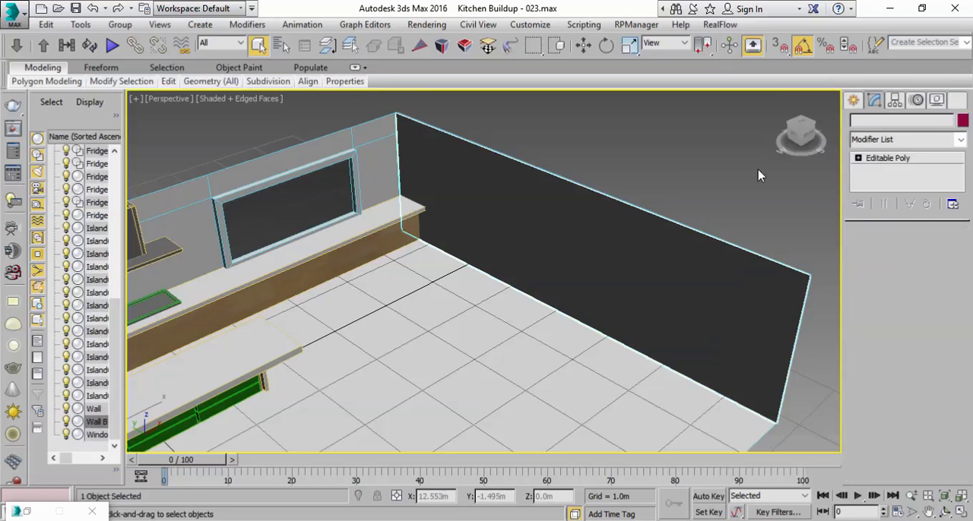
left_click(895, 100)
left_click(903, 194)
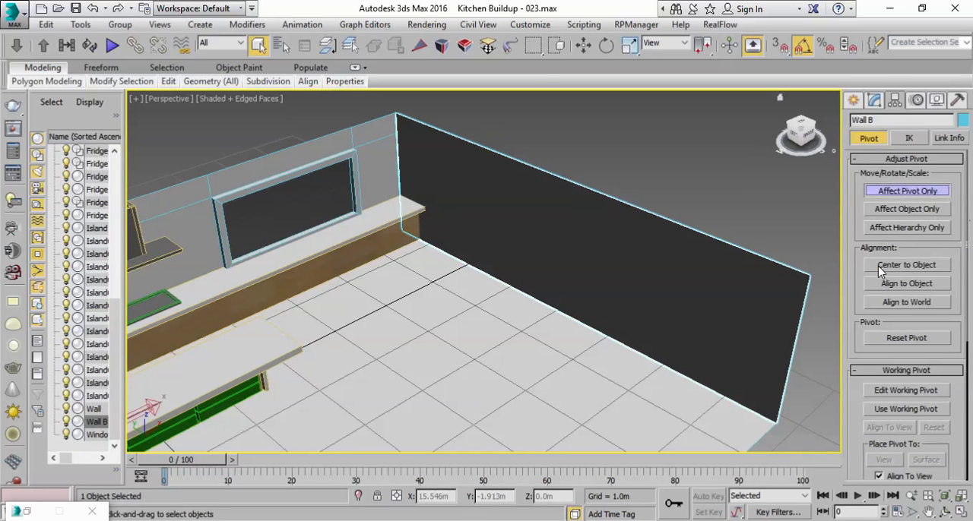
left_click(878, 268)
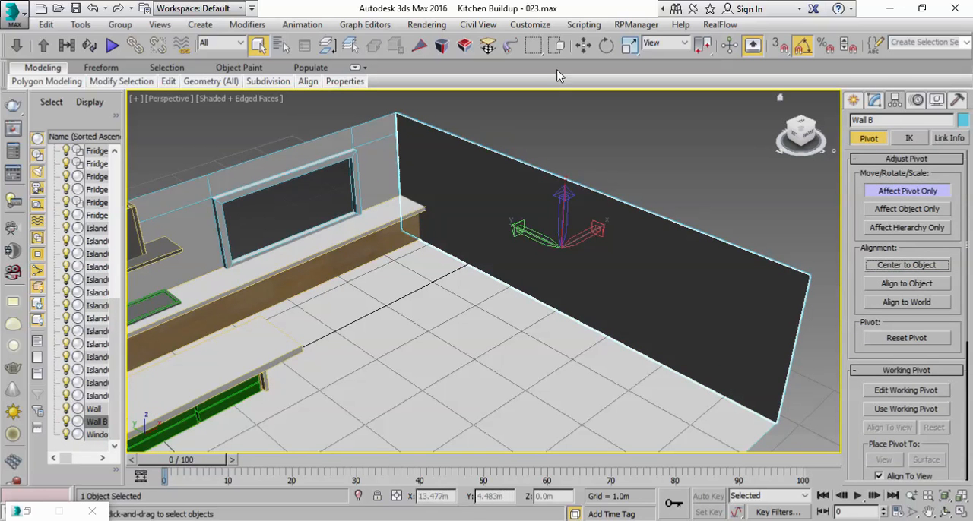
left_click(584, 46)
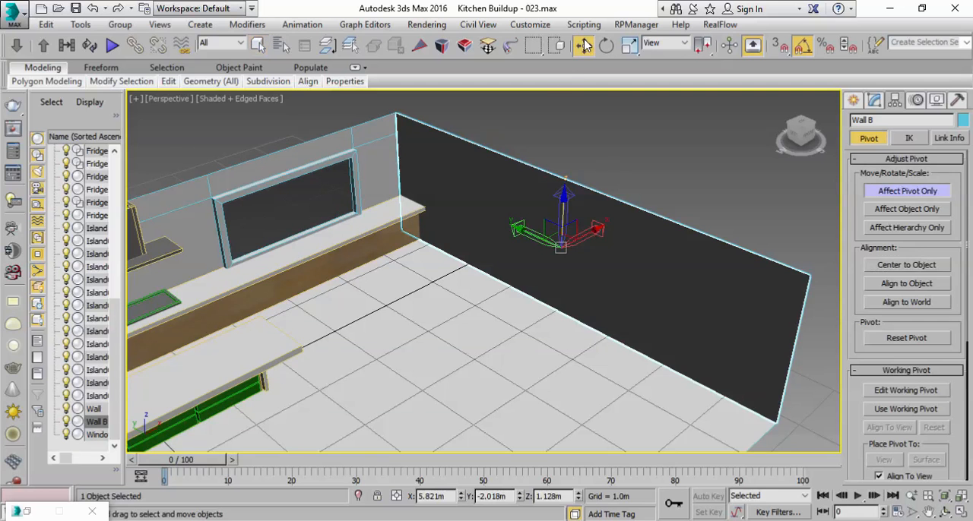
right_click(577, 497)
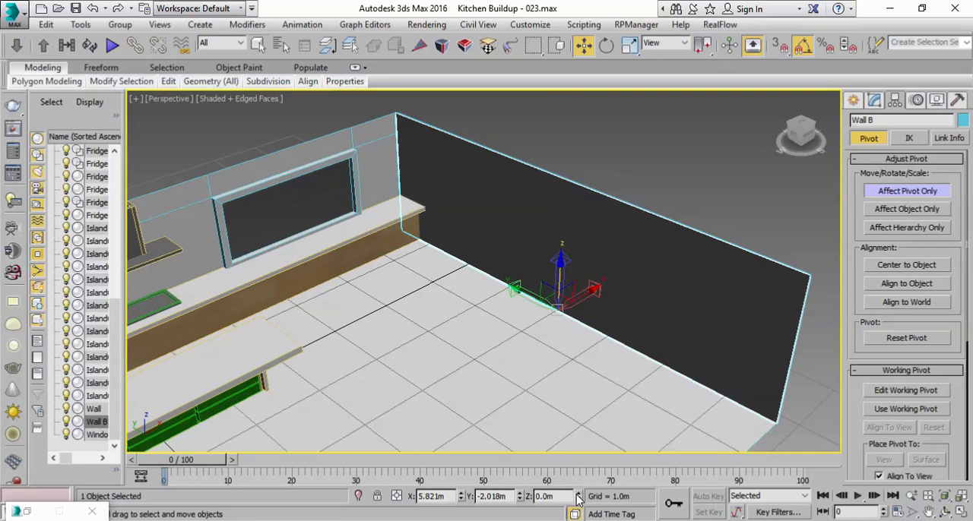
left_click(878, 192)
Step: Nudge Wall B slightly along the X axis to X 5.814 m and deselect it
left_click_drag(588, 291, 586, 289)
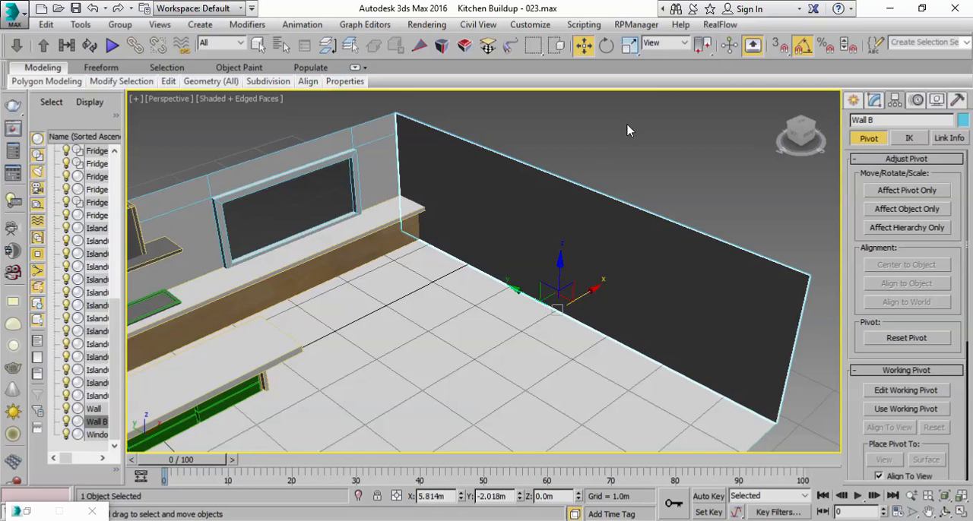
left_click(635, 122)
middle_click_drag(583, 346, 650, 287, "alt")
left_click(258, 45)
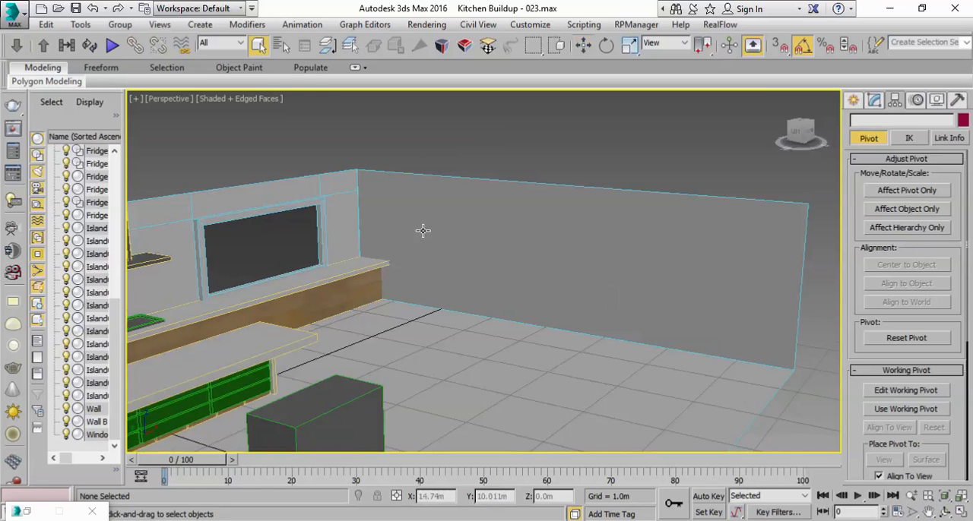
Step: Select the kitchen wall and Wall B together
key("z")
left_click(306, 266)
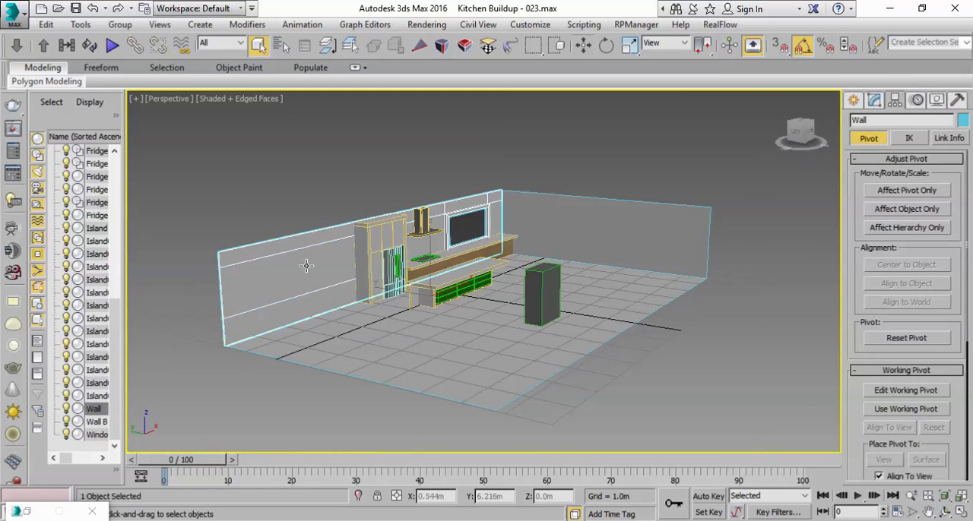
left_click(674, 234, "ctrl")
left_click(254, 284)
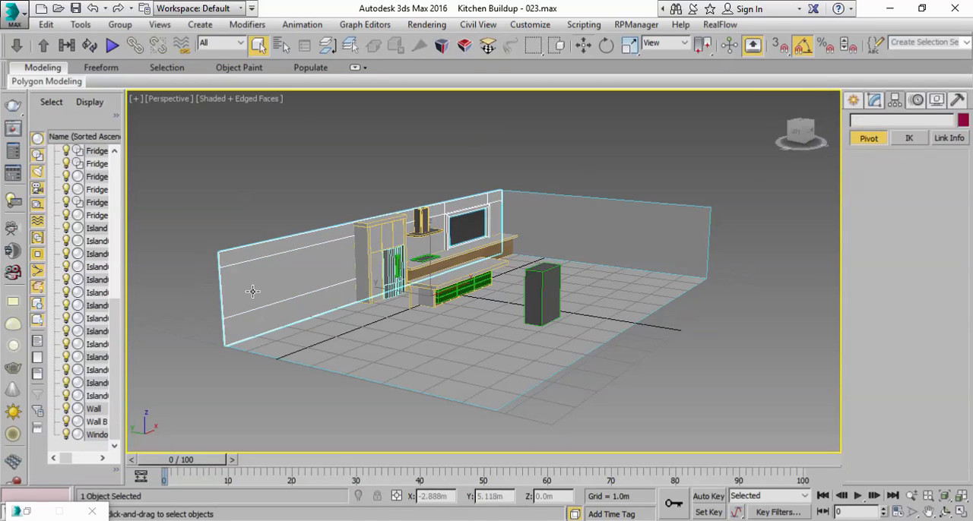
left_click(615, 250, "ctrl")
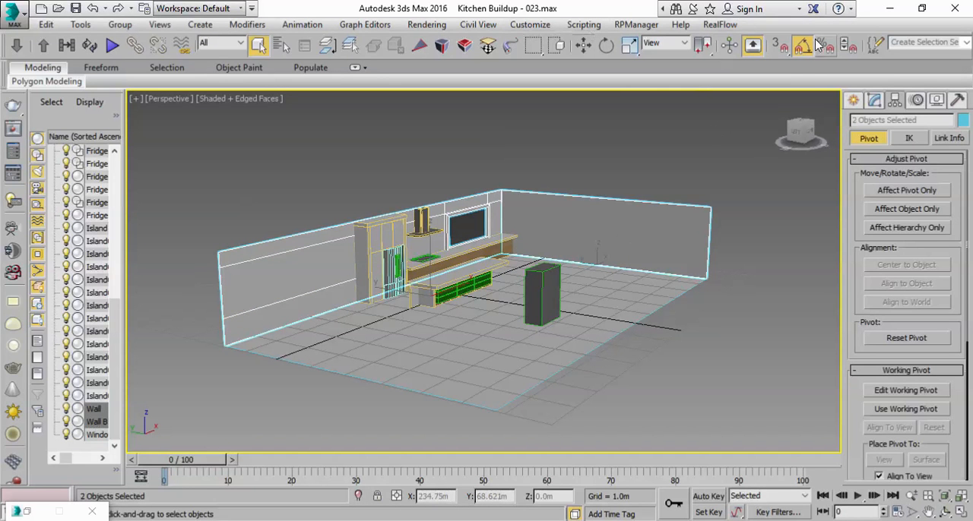
Step: Open the compact Material Editor and place it clear of the kitchen models
left_click_drag(683, 52, 409, 51)
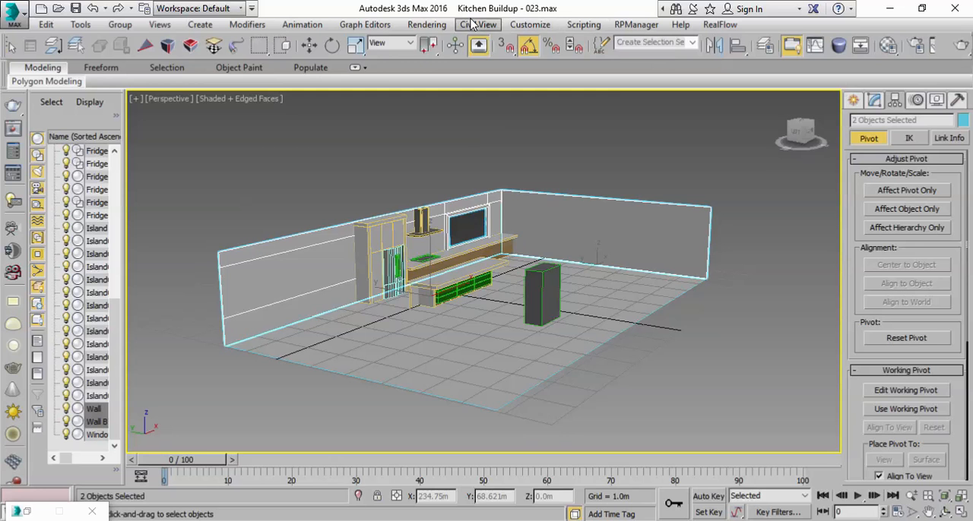
left_click(421, 25)
mouse_move(537, 296)
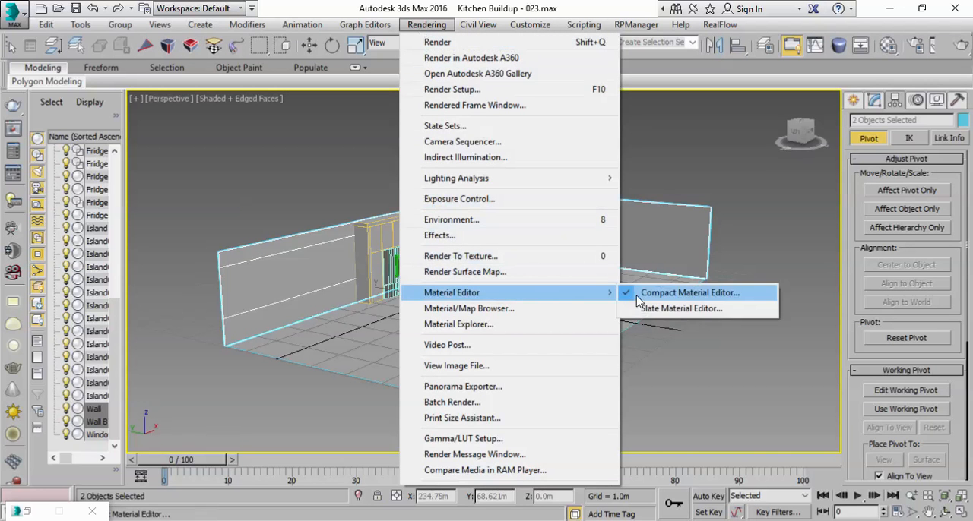
left_click(711, 7)
left_click(614, 5)
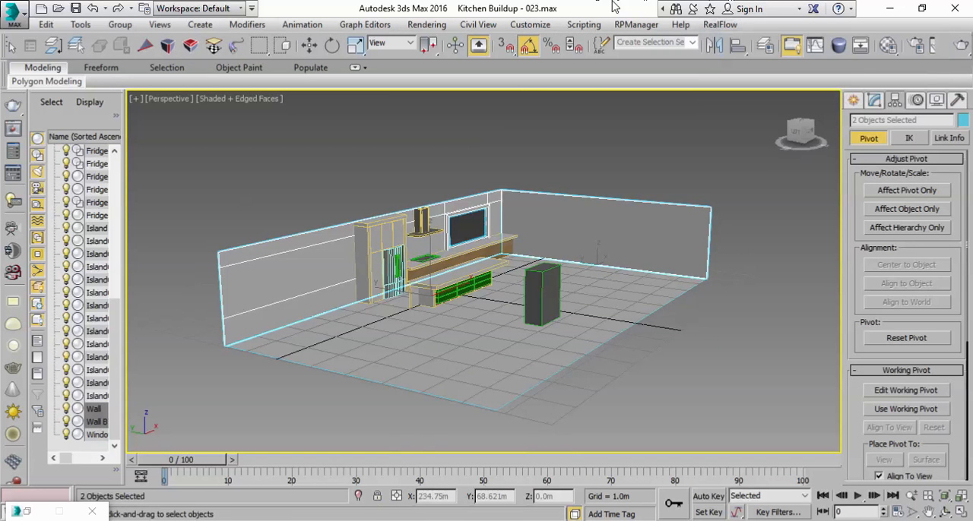
left_click(889, 47)
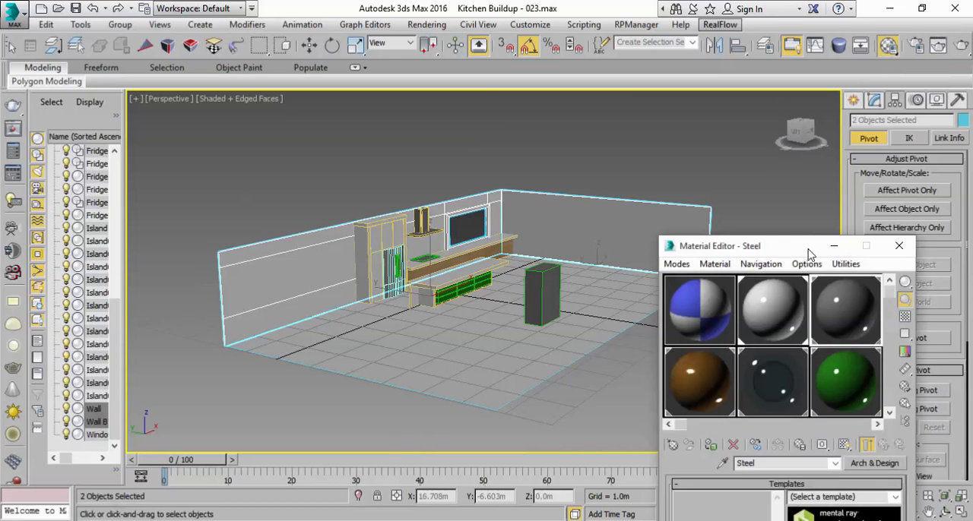
left_click_drag(810, 253, 771, 105)
Step: Name an unused material slot Wall and change its material type to Arch & Design
scroll(836, 160, "down", 2)
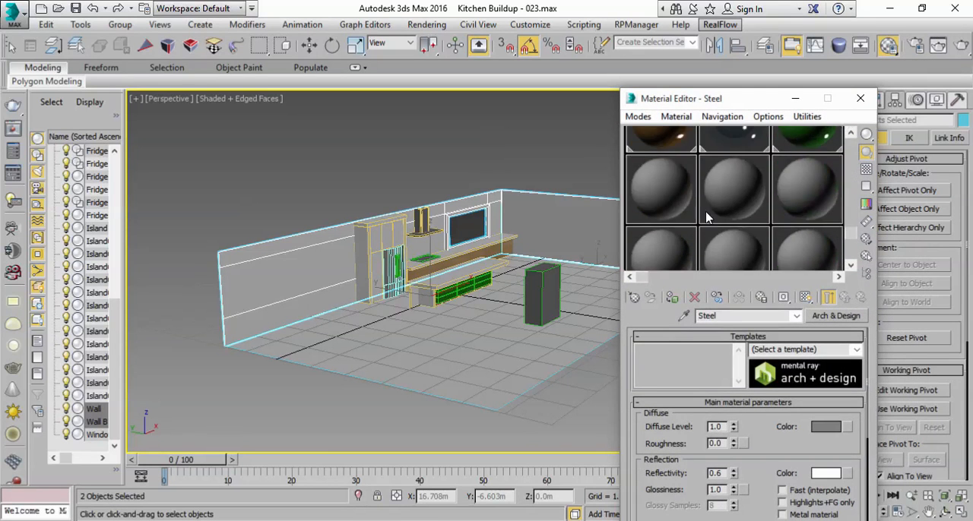
left_click(682, 199)
left_click(748, 316)
type("Wall")
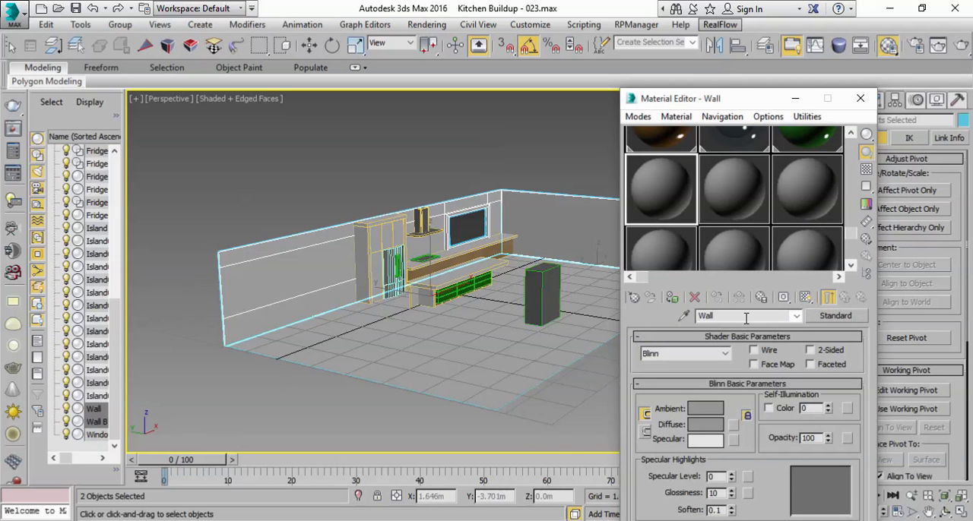
left_click(835, 315)
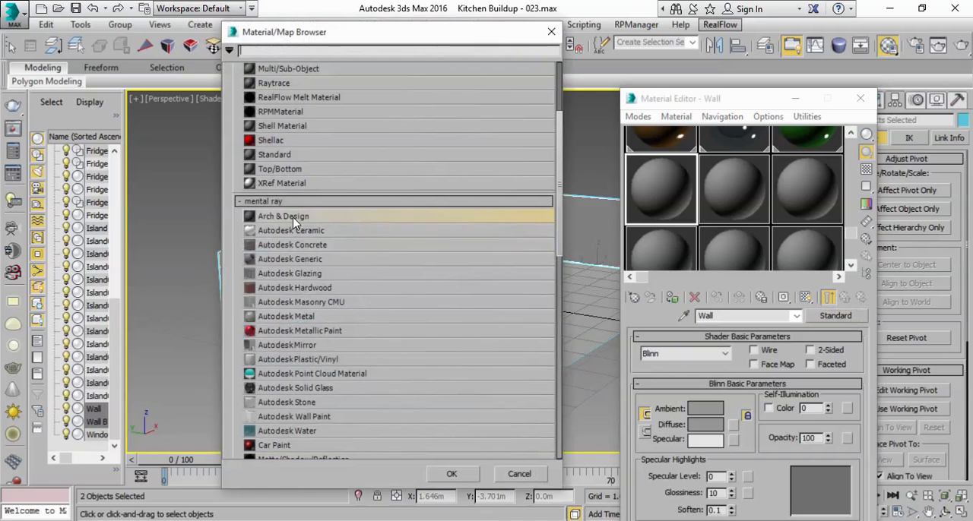
double_click(295, 217)
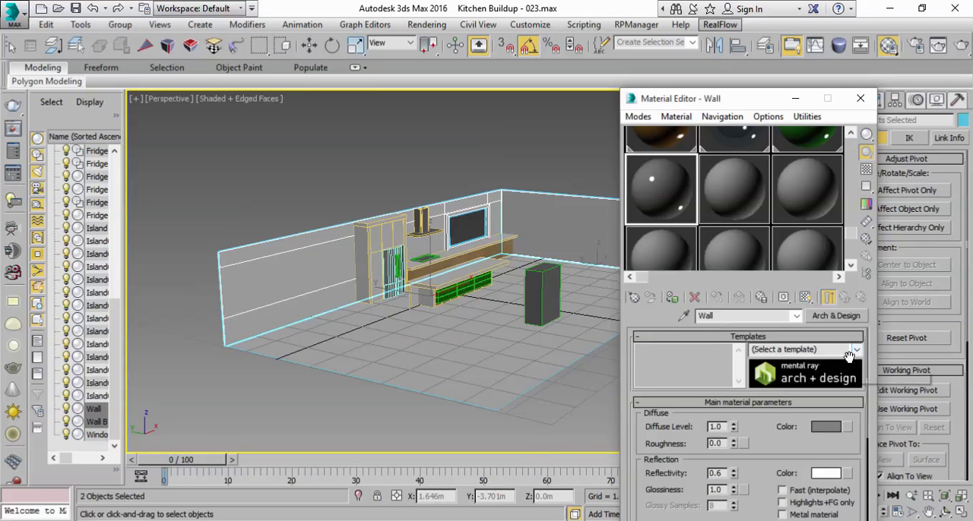
Step: Apply the Matte Finish template to the Wall material and set its diffuse color to white
left_click(857, 351)
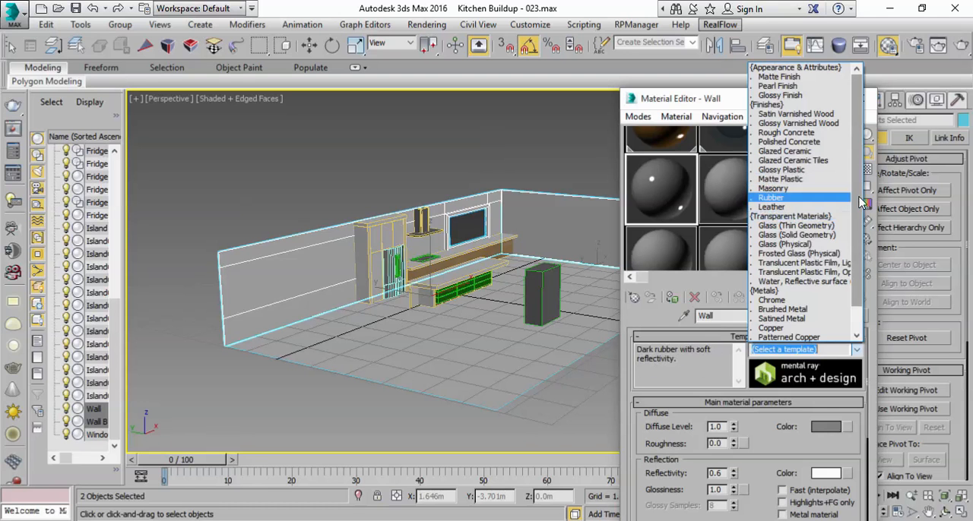
left_click_drag(860, 199, 858, 228)
scroll(854, 245, "up", 1)
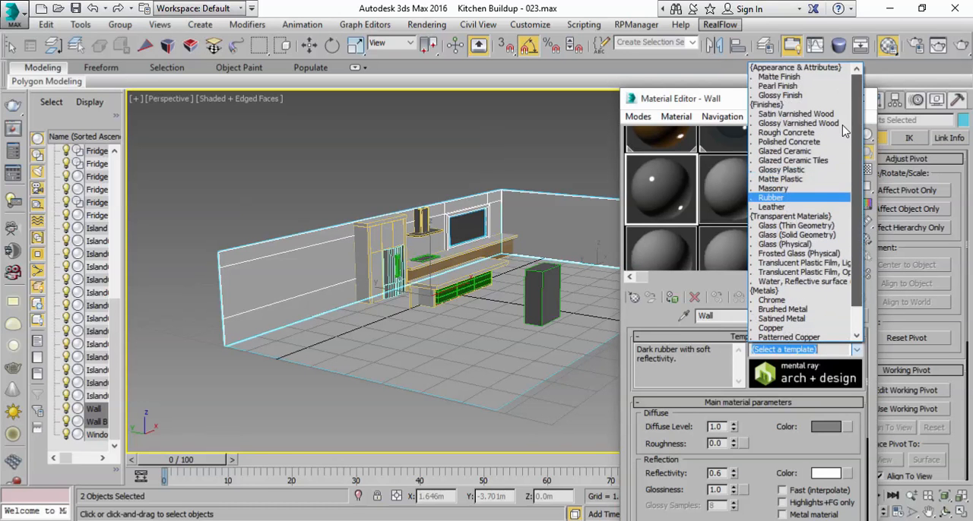
left_click(777, 77)
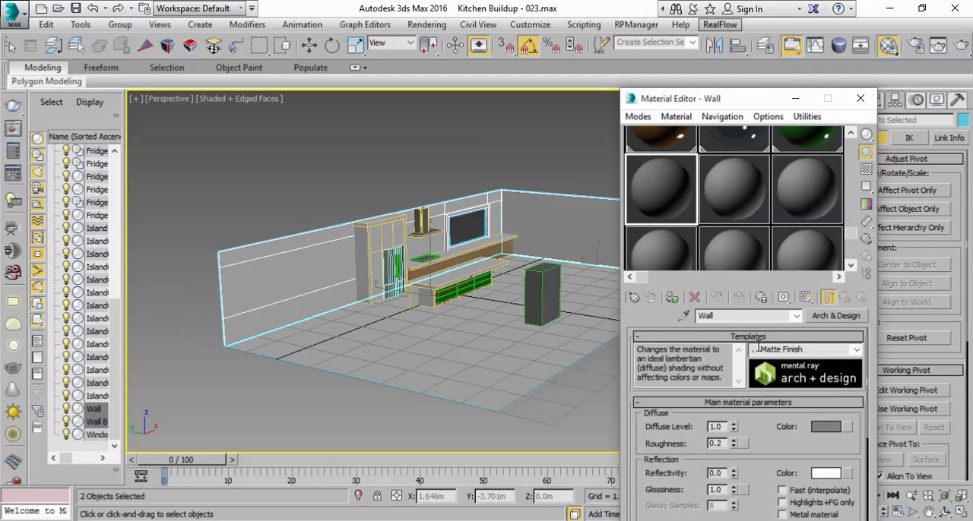
left_click(834, 428)
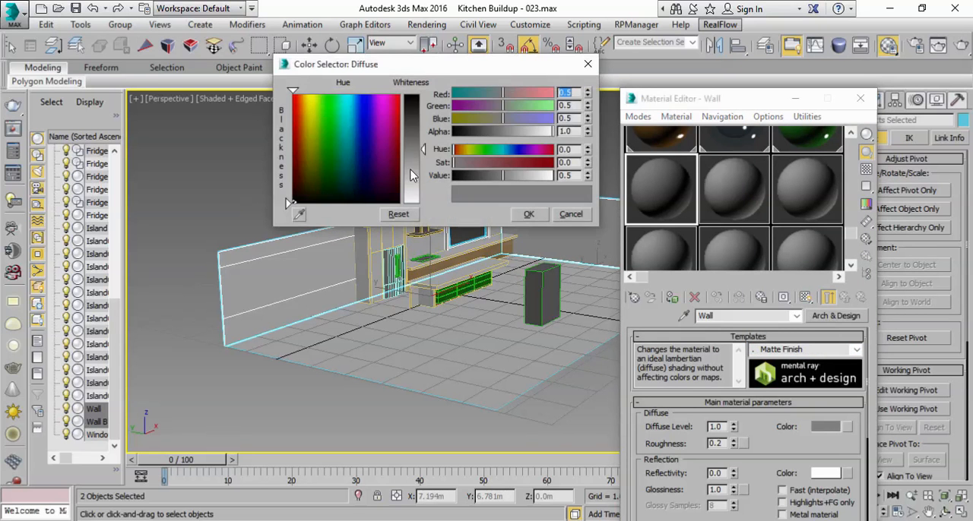
left_click_drag(422, 151, 424, 206)
left_click(518, 215)
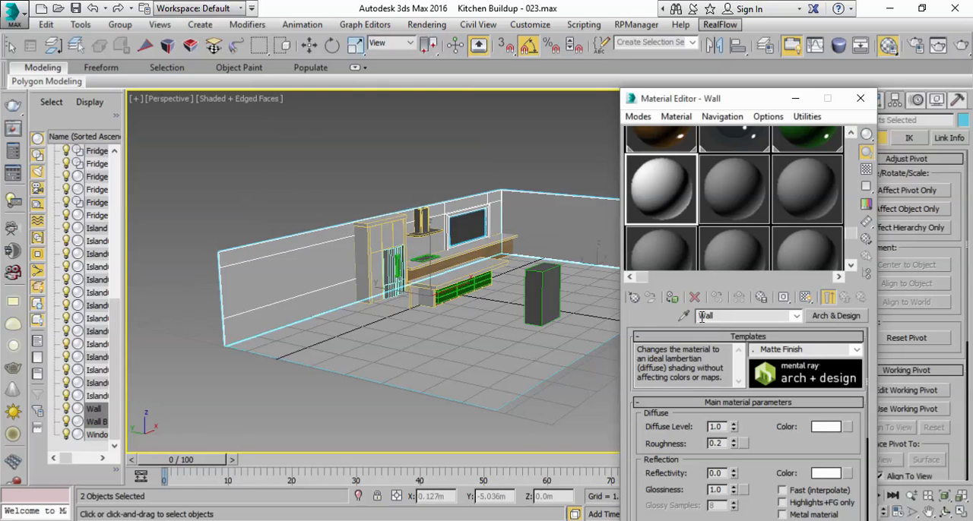
left_click(795, 98)
left_click(664, 156)
Step: Clone the island's end panel and the adjacent lower drawer together as copies
scroll(593, 297, "up", 5)
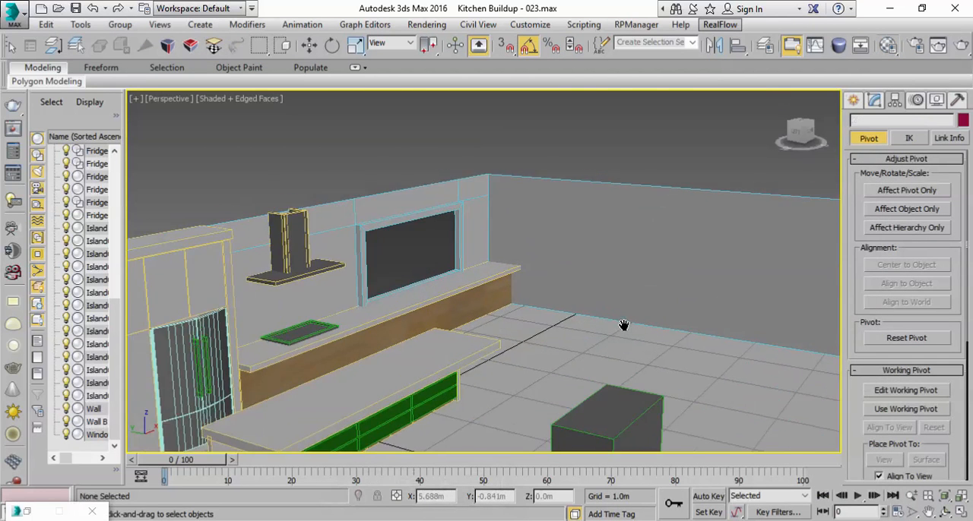
scroll(601, 304, "down", 4)
scroll(555, 273, "up", 2)
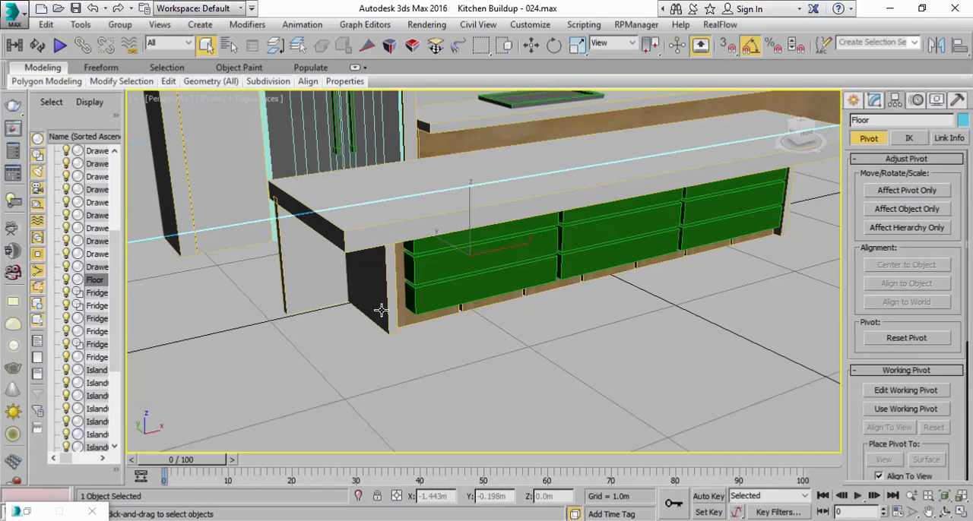
left_click(382, 305)
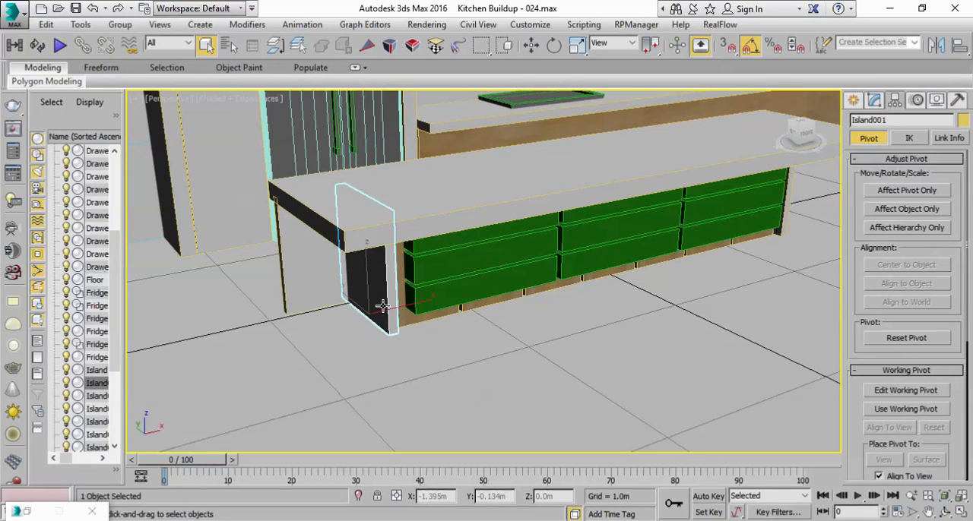
left_click(448, 297, "ctrl")
mouse_move(445, 296)
middle_mouse_down("alt")
mouse_move(411, 269)
mouse_move(458, 292)
middle_mouse_up("alt")
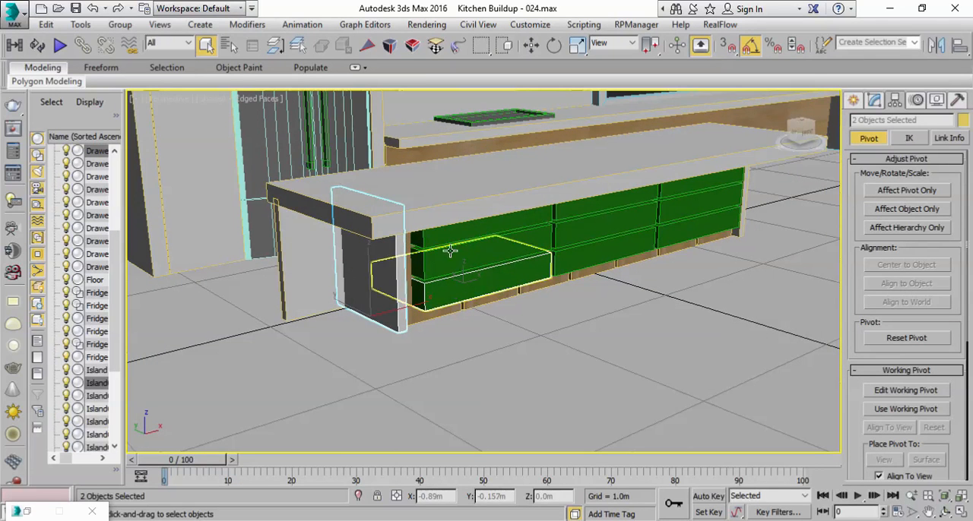
left_click(46, 24)
left_click(65, 130)
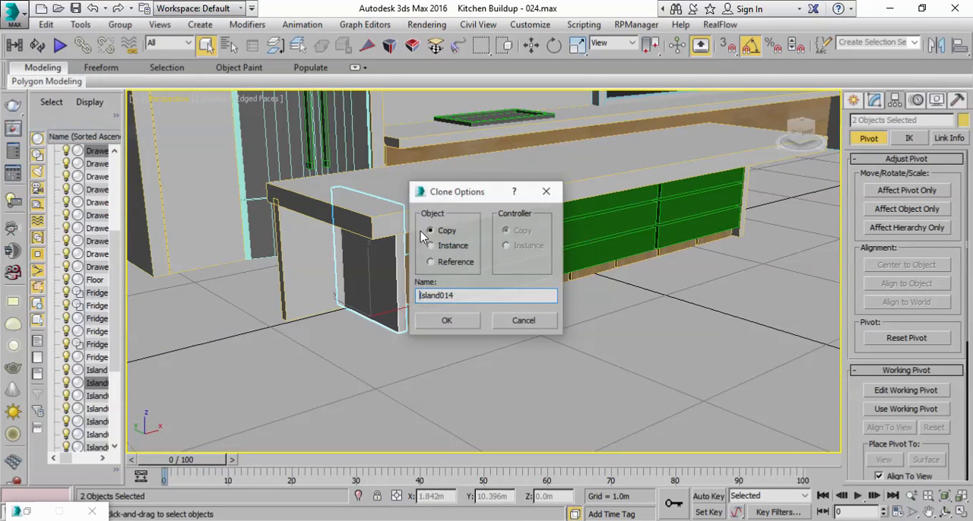
left_click(455, 320)
Step: Raise the copied panel and drawer above the island and rotate them about the vertical axis
middle_click_drag(491, 338, 476, 371)
key("w")
left_click_drag(386, 79, 386, 94)
middle_click_drag(403, 114, 461, 253)
left_click(555, 45)
left_click_drag(471, 337, 450, 323)
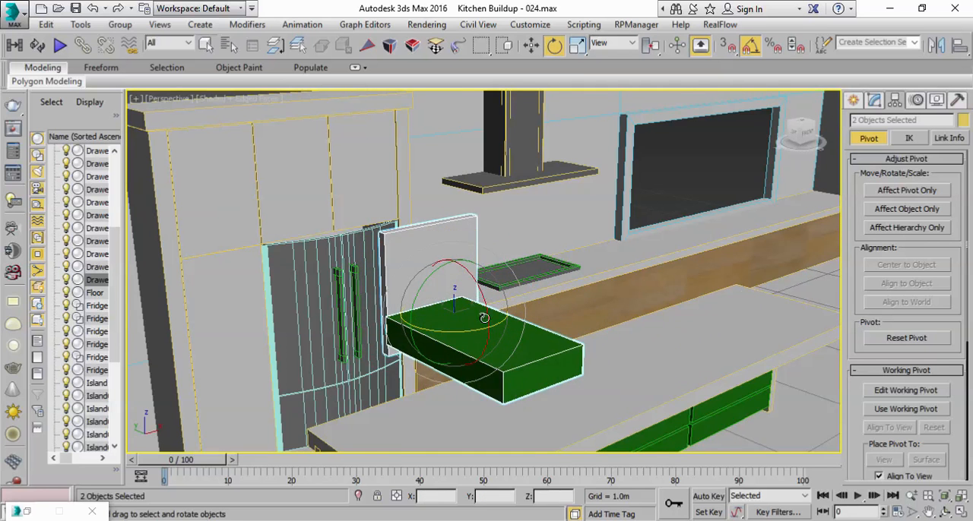
Step: Move the copied panel and drawer away from the island to the open area near Wall B
scroll(450, 323, "down", 5)
key("w")
left_click_drag(715, 216, 838, 161)
middle_click_drag(702, 274, 525, 336)
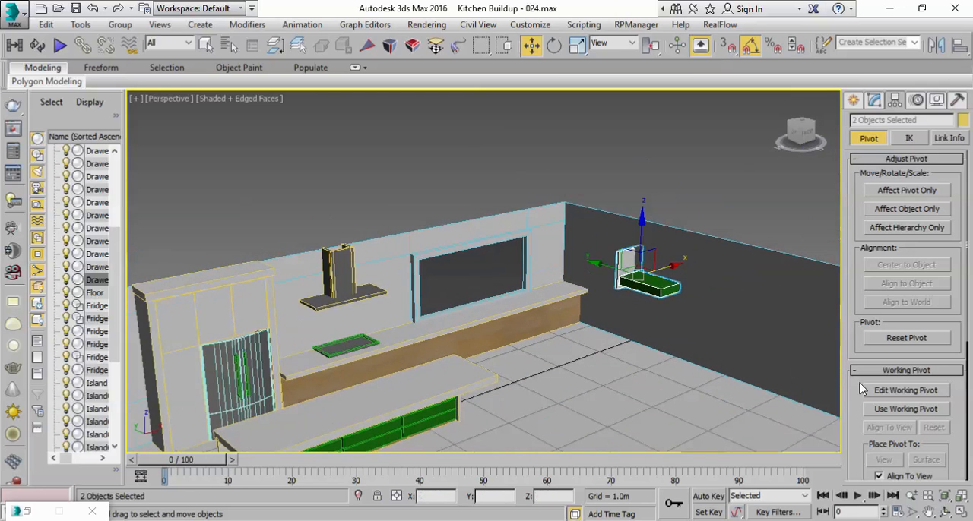
Step: Shift the copied drawer and end panel along X in the top view to line them up with Wall B
left_click(961, 514)
scroll(355, 191, "up", 5)
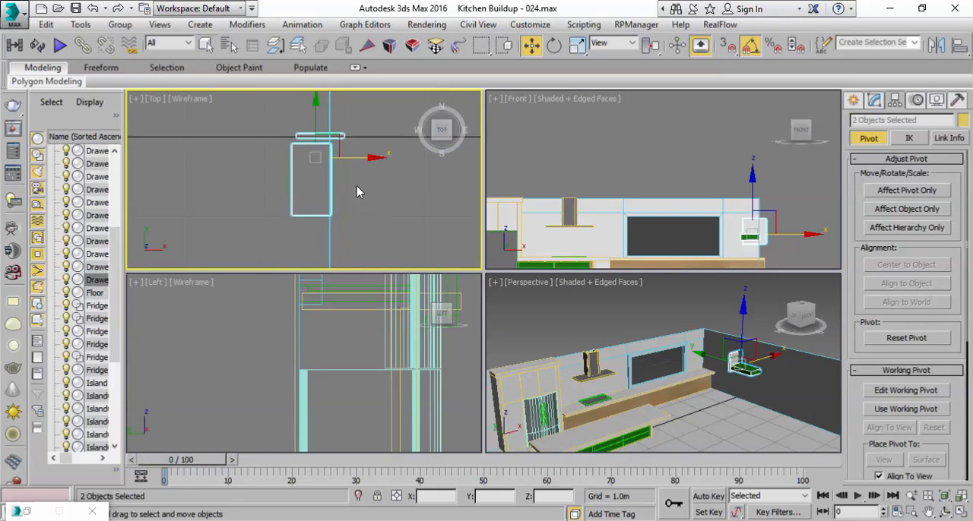
left_click_drag(369, 159, 372, 159)
scroll(358, 184, "up", 4)
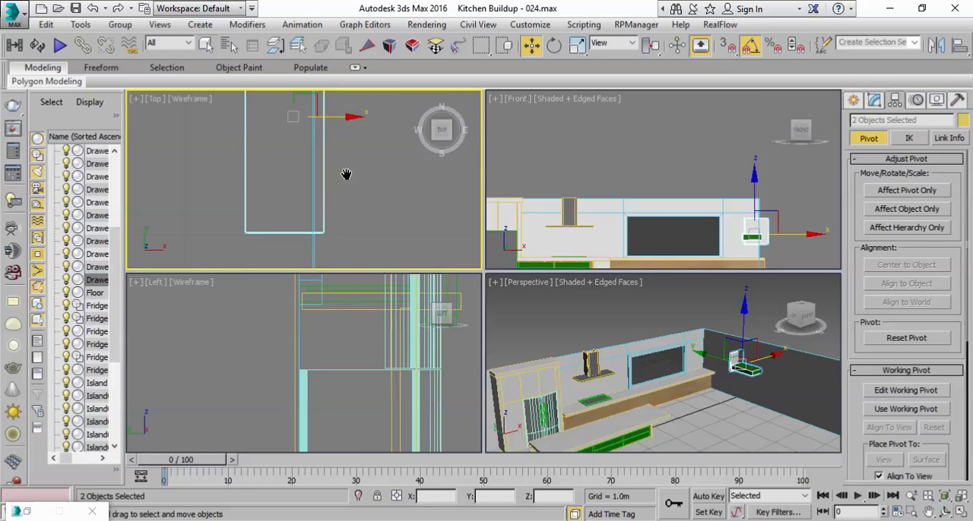
middle_click_drag(351, 164, 347, 230)
left_click_drag(344, 184, 339, 184)
left_click(356, 163)
left_click(343, 139)
mouse_move(352, 142)
left_mouse_down()
mouse_move(328, 143)
mouse_move(339, 143)
left_mouse_up()
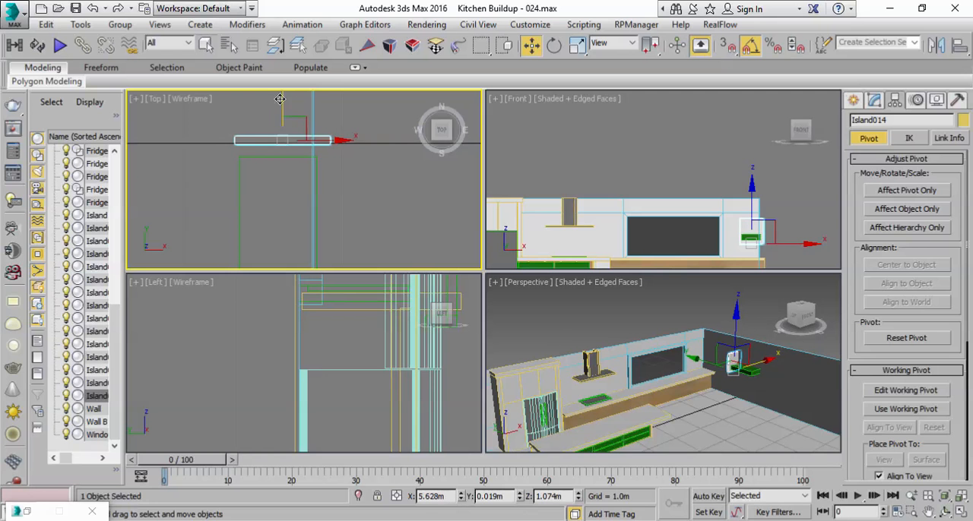
Step: Examine the copied drawer and panel against Wall B in perspective and compare them with the kitchen reference photo
right_click(666, 337)
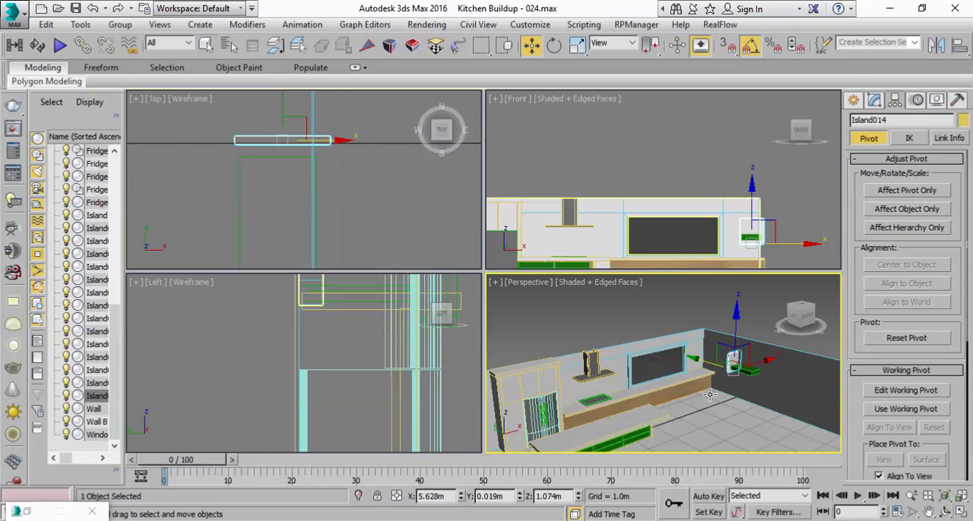
left_click(964, 514)
middle_click_drag(551, 318, 463, 337, "alt")
scroll(631, 274, "up", 2)
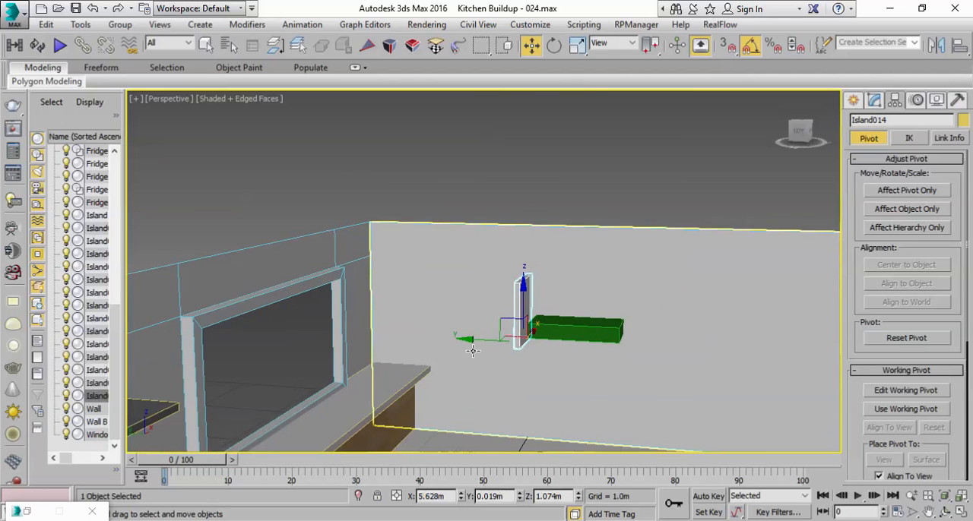
left_click(569, 326)
middle_click_drag(552, 304, 493, 336, "alt")
scroll(530, 338, "up", 4)
left_click_drag(565, 347, 549, 342)
middle_click_drag(551, 307, 534, 330, "alt")
scroll(574, 317, "down", 1)
middle_click_drag(457, 308, 446, 316)
scroll(446, 316, "down", 1)
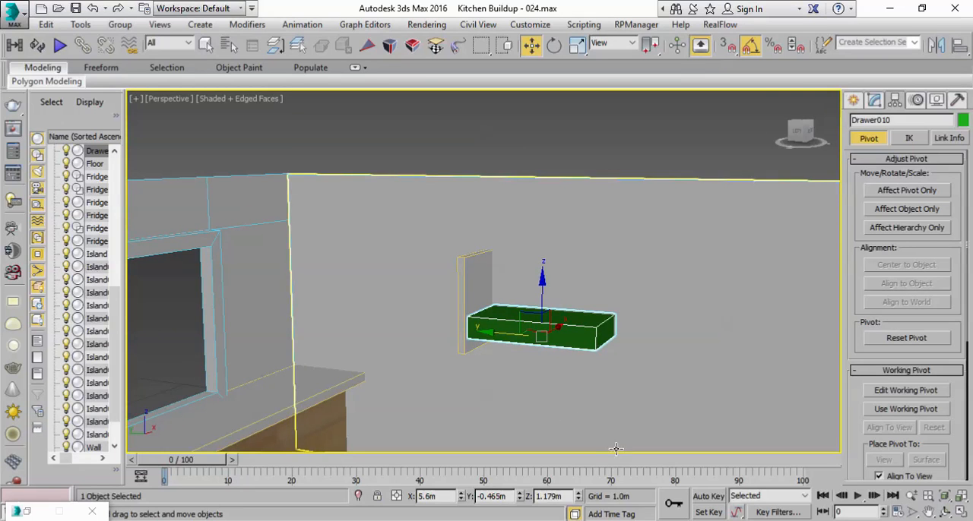
mouse_move(541, 520)
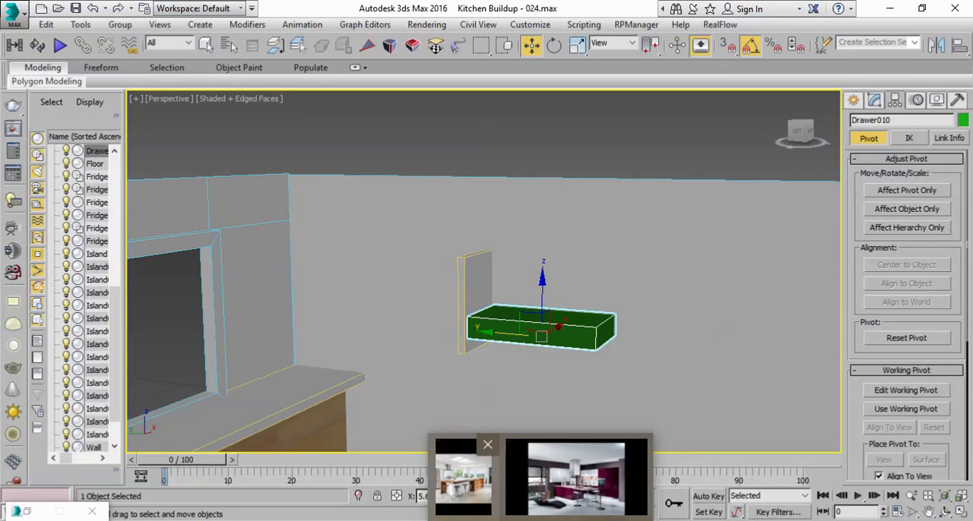
left_click(573, 480)
key("alt+Tab")
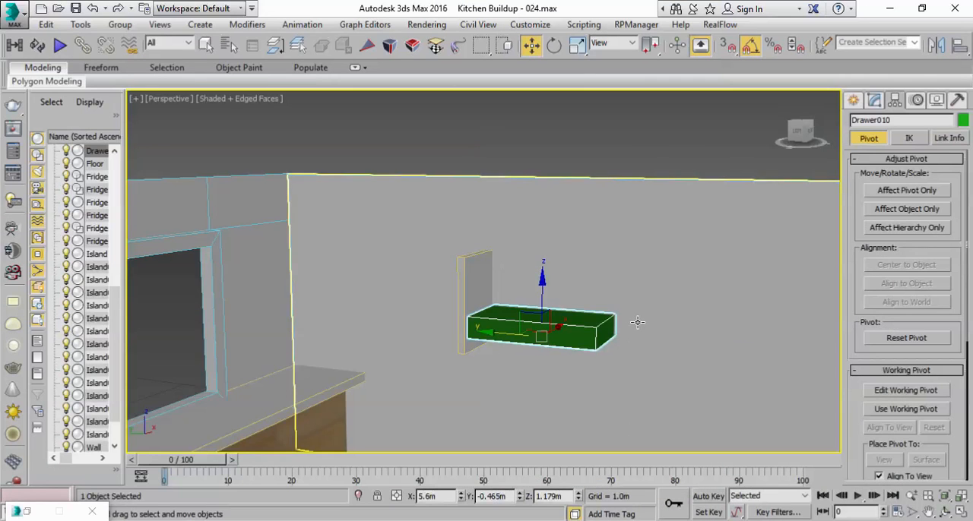
middle_click_drag(639, 324, 616, 317)
Step: Enlarge the copied drawer's base box to 1.19 m wide and 0.239 m high, keeping the length at 0.49 m
left_click(874, 101)
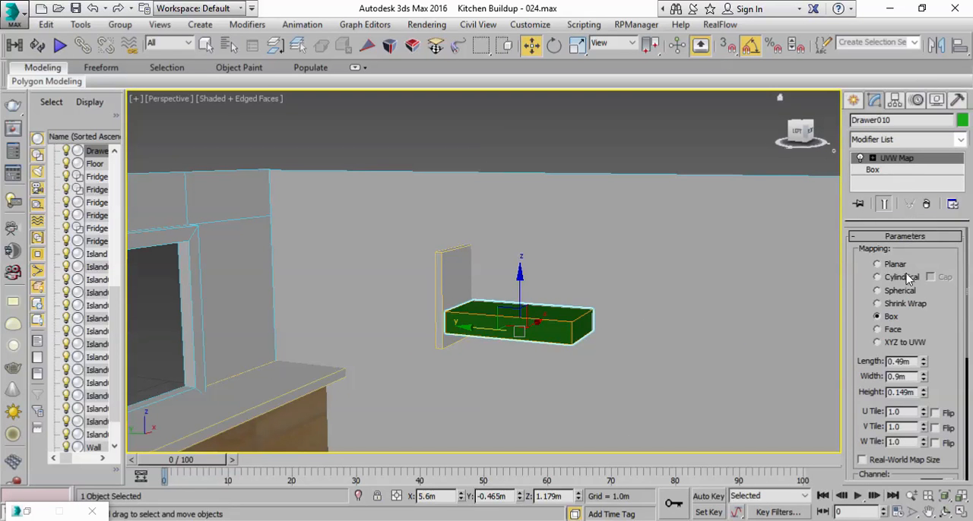
scroll(869, 396, "down", 3)
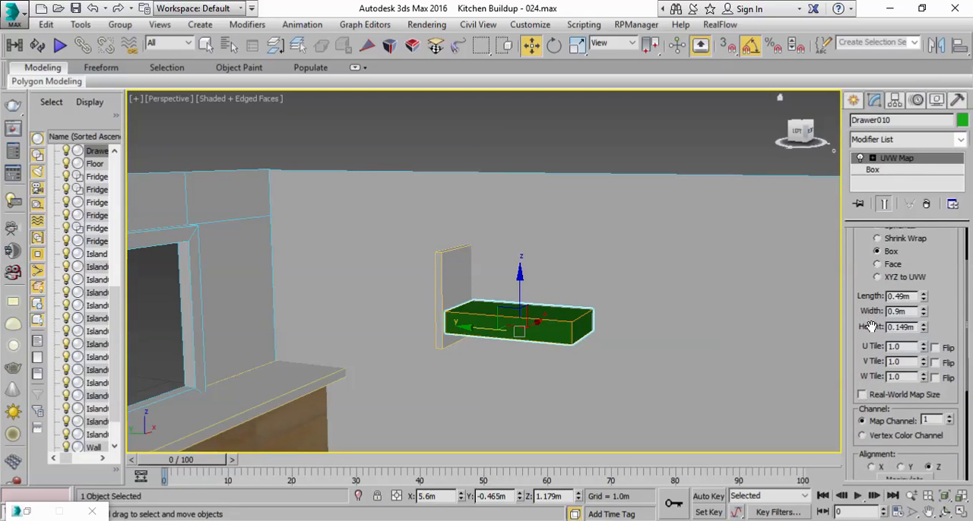
left_click(909, 163)
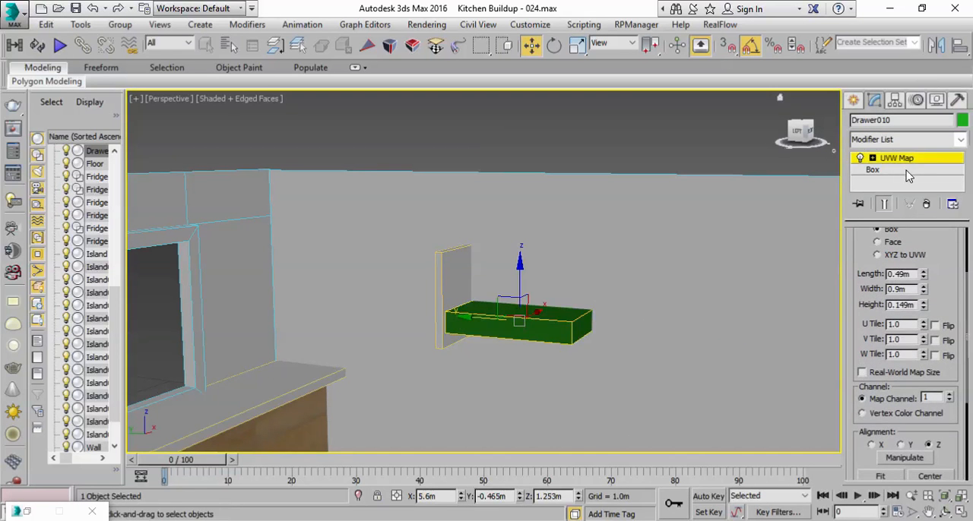
left_click(906, 171)
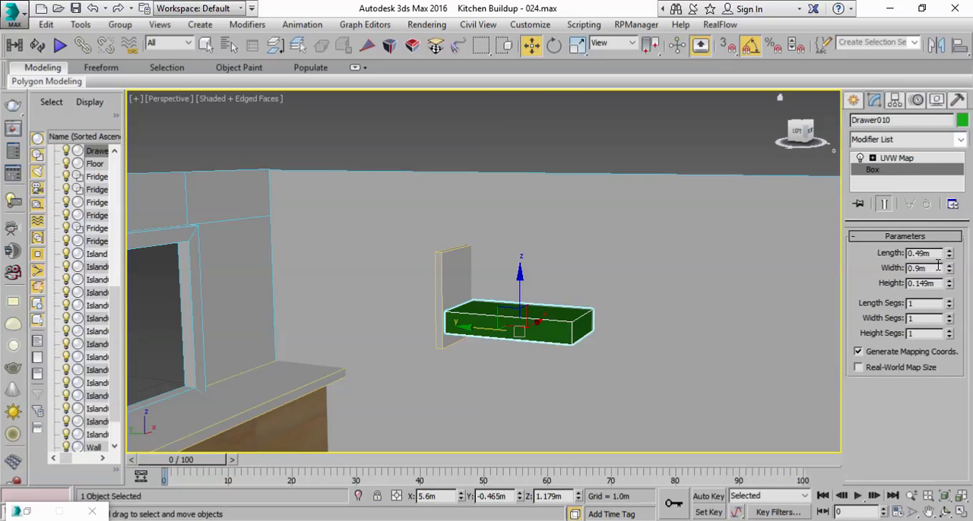
left_click_drag(948, 259, 951, 241)
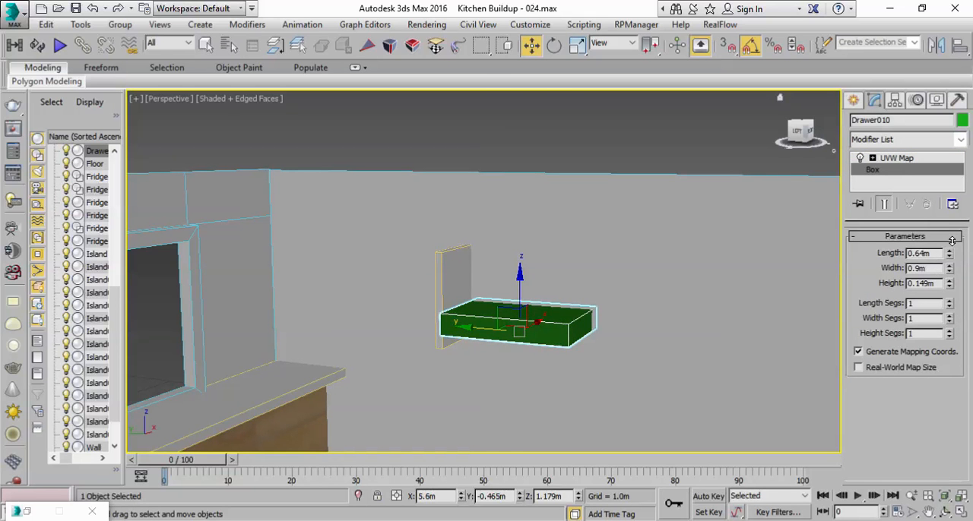
key("ctrl+z")
left_click_drag(950, 286, 950, 245)
Step: Slide the enlarged drawer along Y so that it sits beside the copied end panel on Wall B
scroll(613, 341, "down", 6)
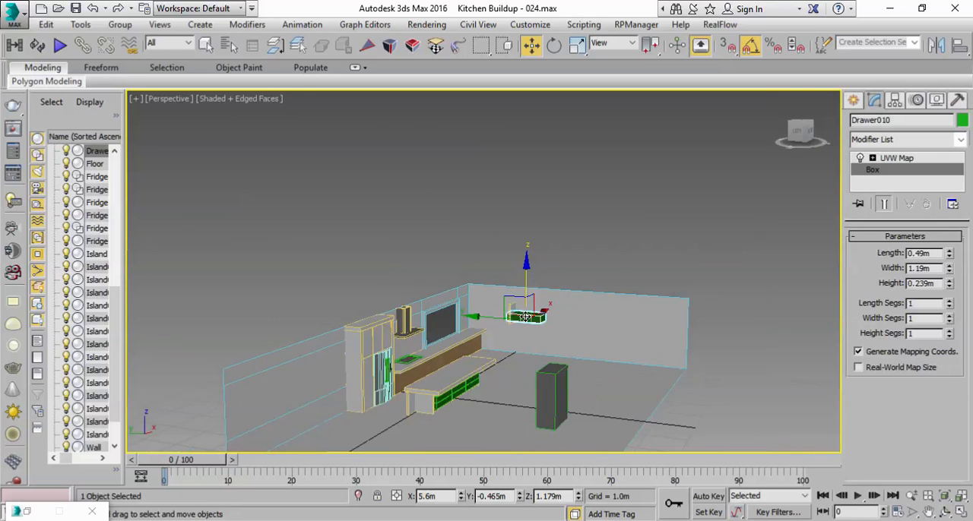
scroll(519, 332, "up", 7)
left_click_drag(505, 306, 524, 307)
middle_click_drag(525, 307, 645, 298, "alt")
middle_click_drag(539, 314, 426, 334)
scroll(426, 335, "down", 2)
middle_click_drag(426, 334, 222, 355)
Step: Start an array of the drawer with live preview, reset all parameters to instances, and set the 1D count to 4
left_click(82, 24)
left_click(129, 275)
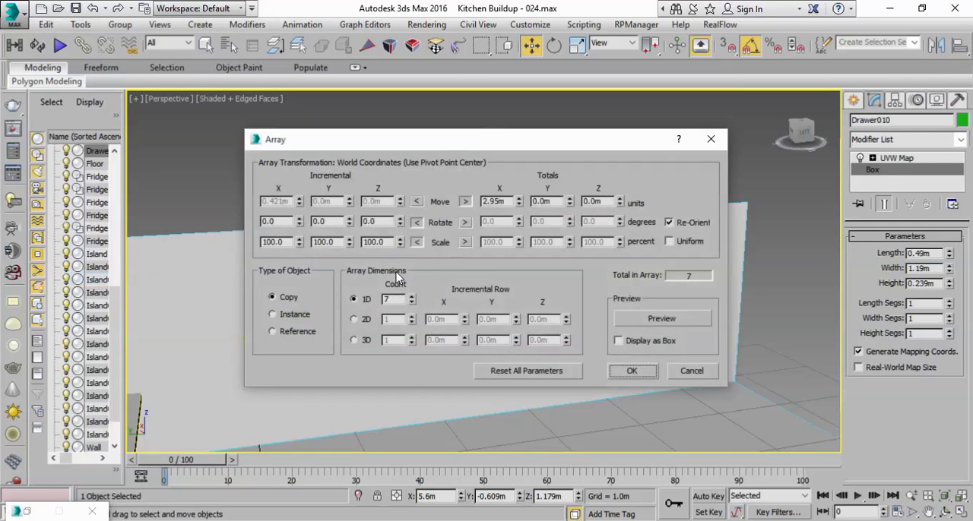
left_click(689, 325)
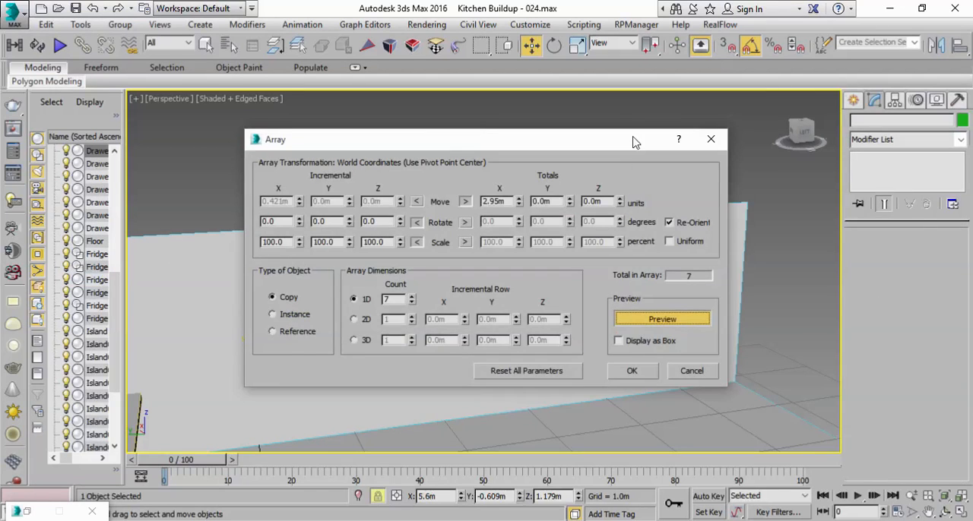
left_click_drag(629, 143, 862, 211)
left_click(795, 439)
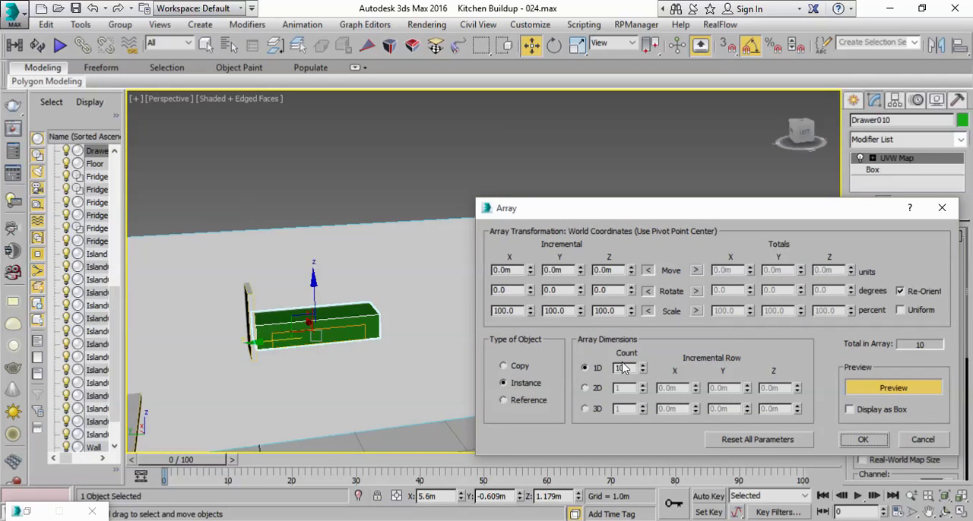
left_click(643, 371)
left_click(642, 371)
left_click(642, 372)
left_click(642, 372)
left_click(642, 372)
left_click(642, 372)
Step: Spread the four drawer instances along negative Y using a total move at about 1.2 m spacing, and create the array
left_click(696, 270)
left_click(749, 270)
mouse_move(748, 272)
left_mouse_down()
mouse_move(753, 223)
mouse_move(748, 285)
left_mouse_up()
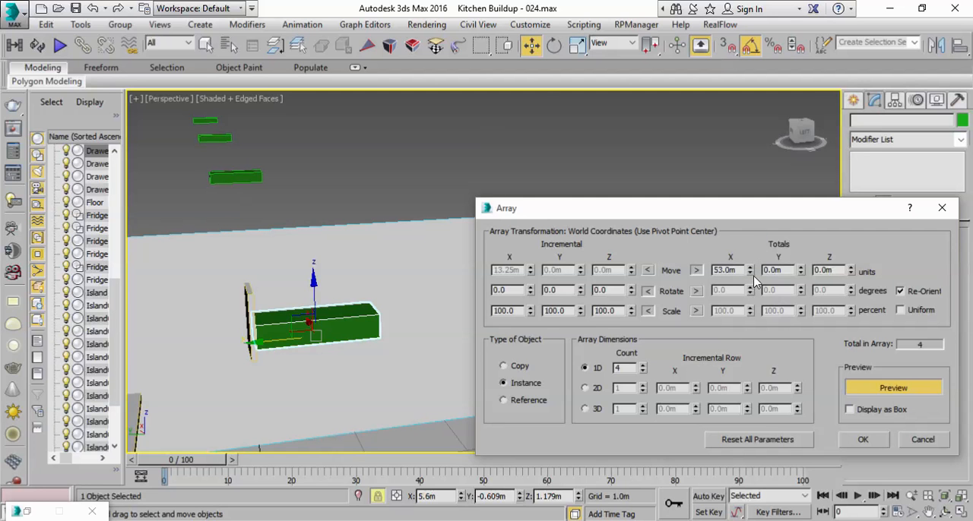
right_click(750, 271)
left_click_drag(803, 268, 802, 275)
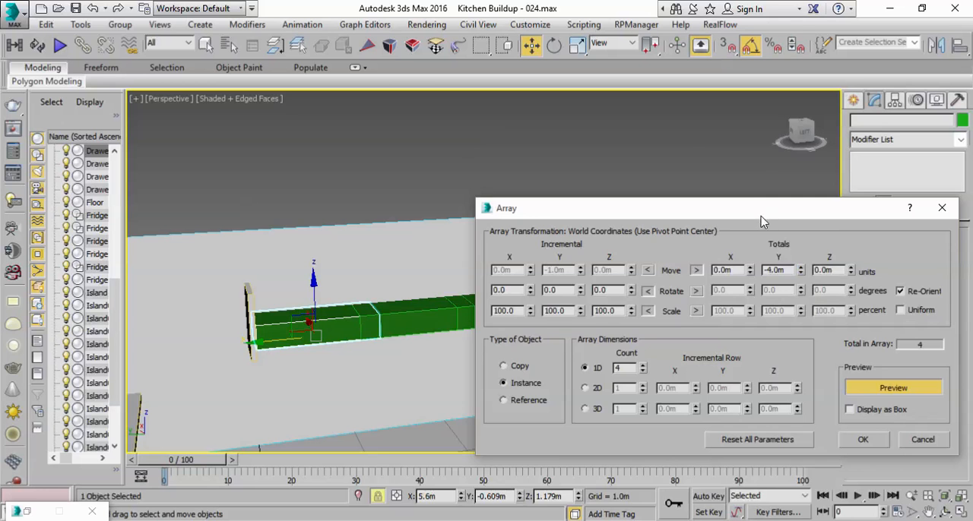
left_click_drag(764, 217, 707, 391)
left_click(744, 449)
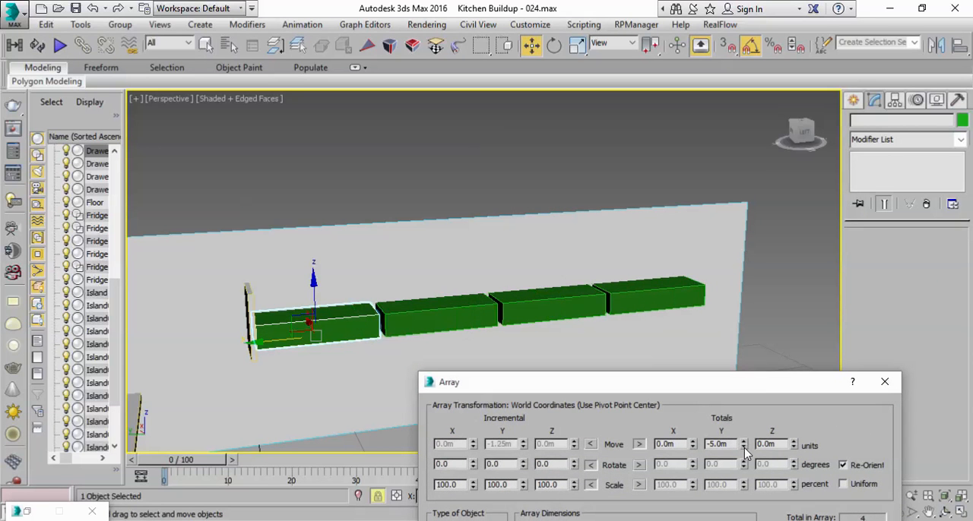
left_click_drag(741, 382, 790, 188)
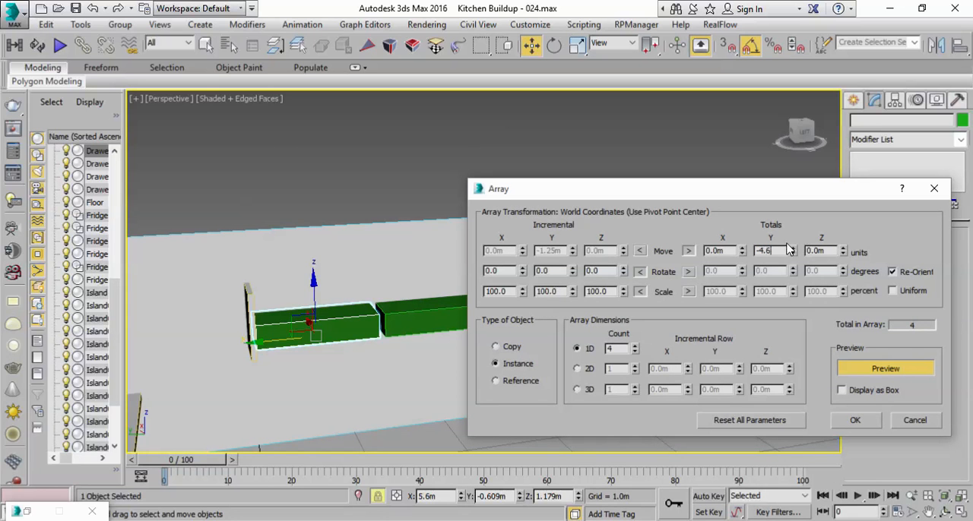
left_click(817, 251)
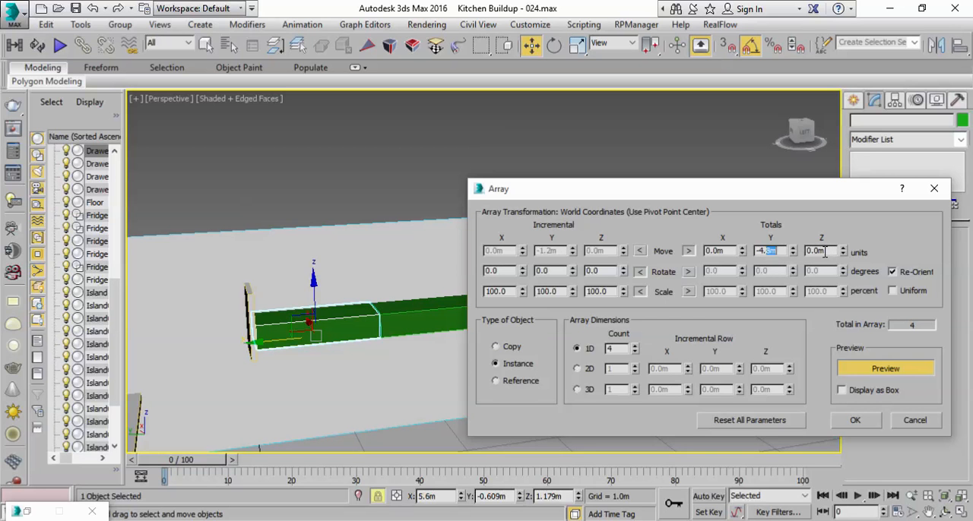
left_click(830, 252)
left_click(855, 422)
Step: Fit the UVW Map gizmo of the arrayed drawers to the enlarged box and check it on each drawer
left_click(208, 46)
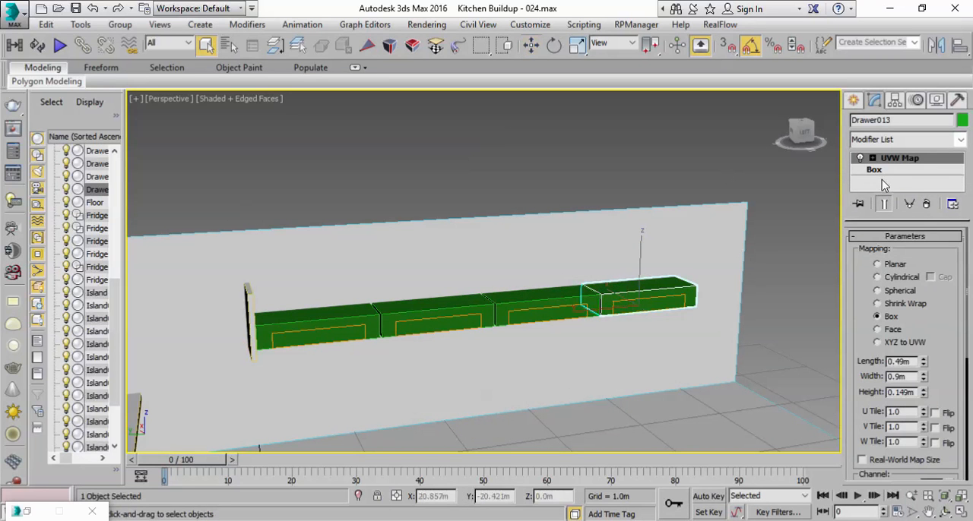
scroll(857, 362, "down", 3)
left_click(880, 465)
middle_click_drag(575, 300, 547, 308, "alt")
left_click(523, 309, "ctrl")
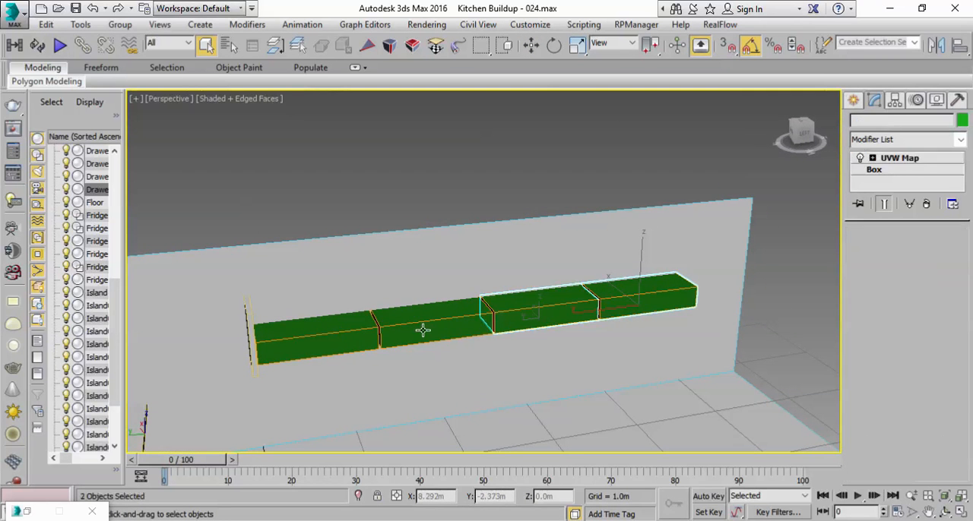
left_click(424, 329, "ctrl")
left_click(330, 339)
middle_click_drag(455, 350, 459, 311, "alt")
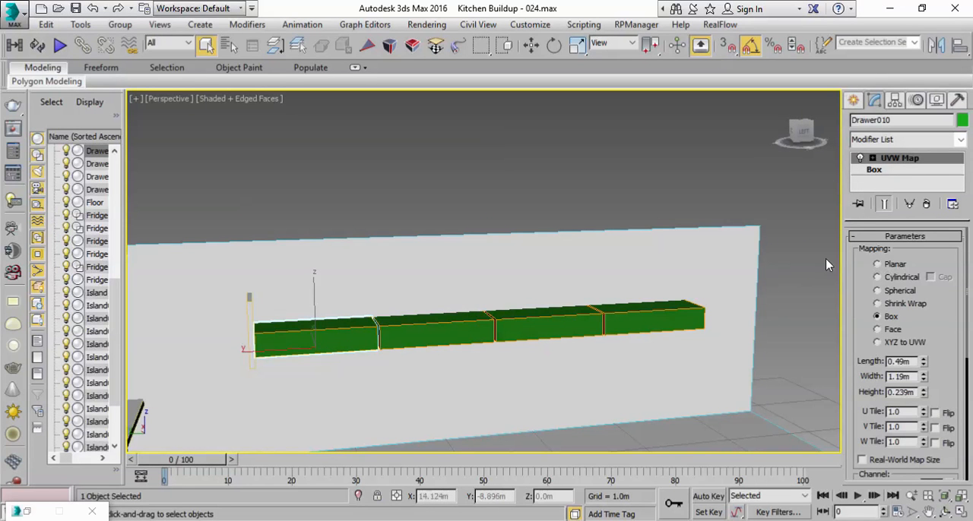
Step: Set the base box height of the instanced drawers to 0.3 m
left_click(882, 170)
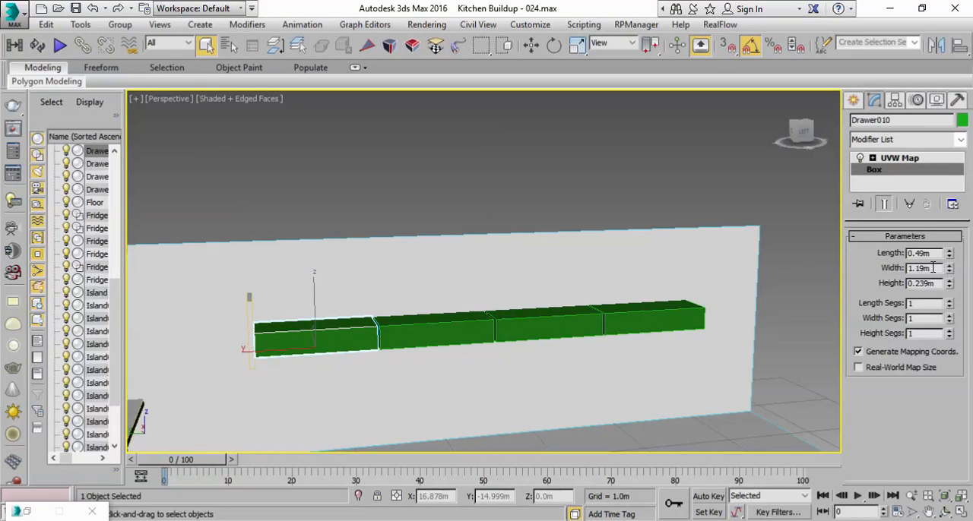
left_click_drag(948, 257, 951, 237)
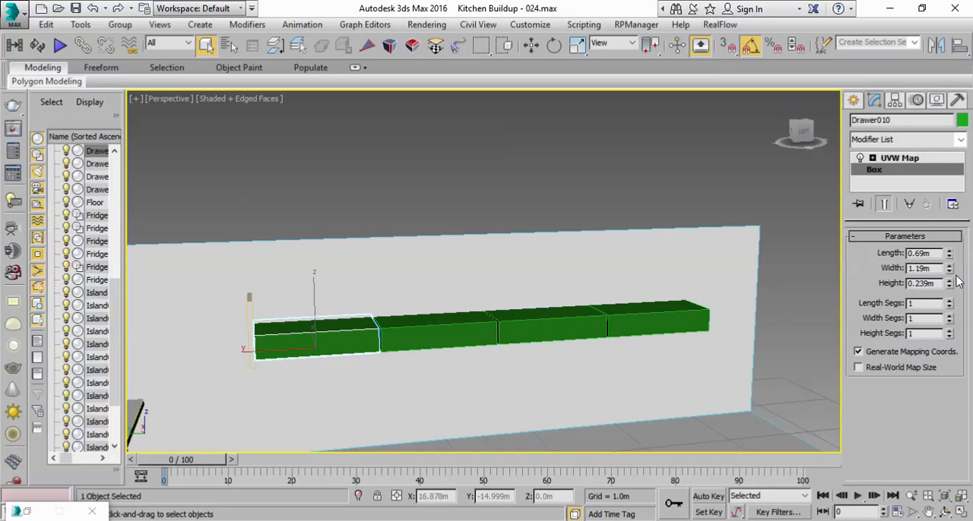
key("ctrl+z")
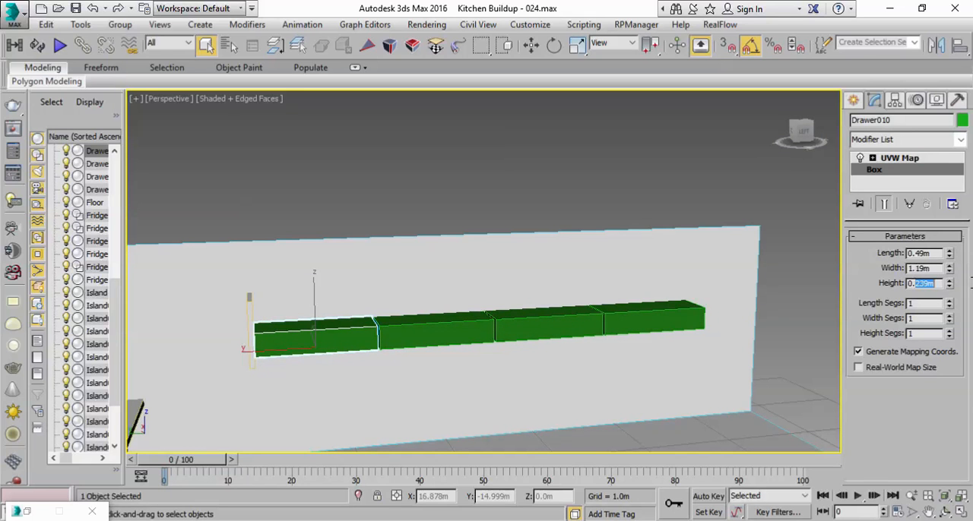
type("0.4")
key("Return")
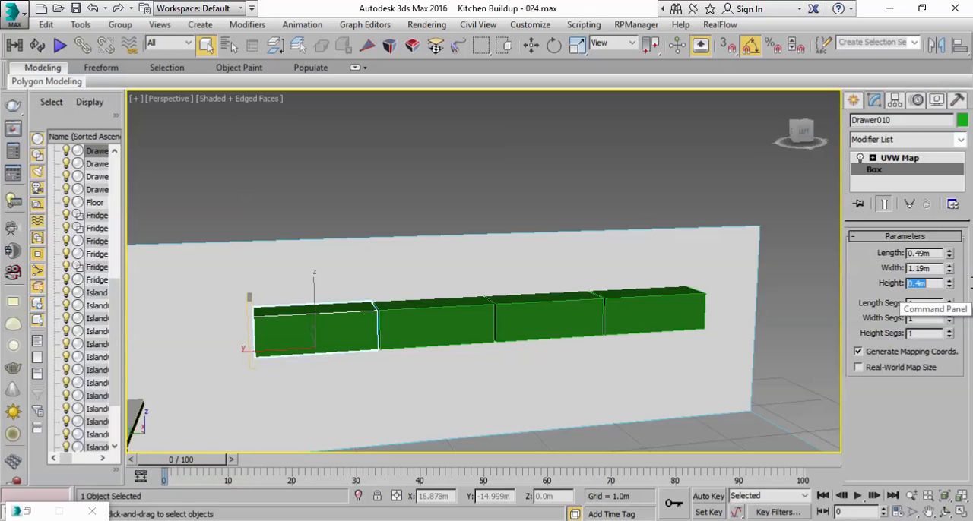
type("0.3")
key("Return")
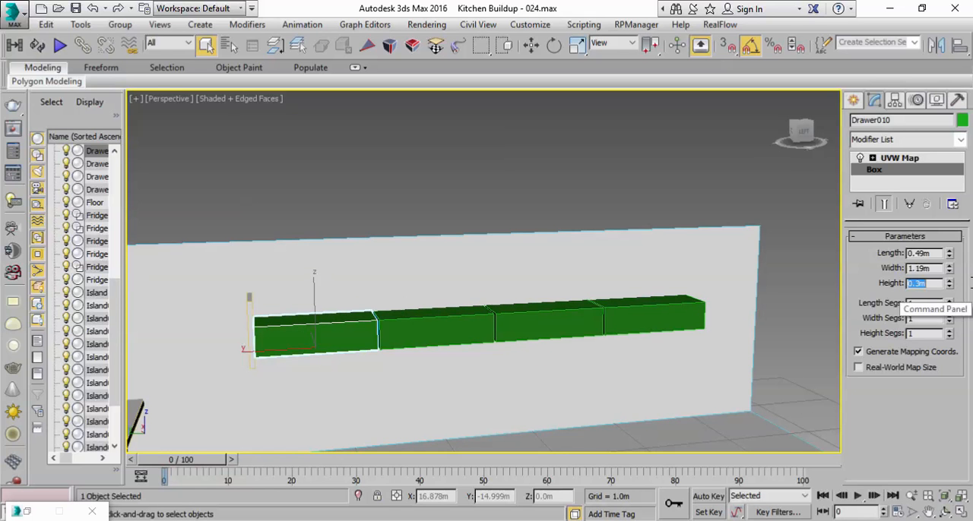
Step: Refit the drawers' UVW Map gizmo to the new 0.3 m box height
left_click(445, 326, "ctrl")
left_click(561, 321, "ctrl")
left_click(638, 317, "ctrl")
left_click(641, 316)
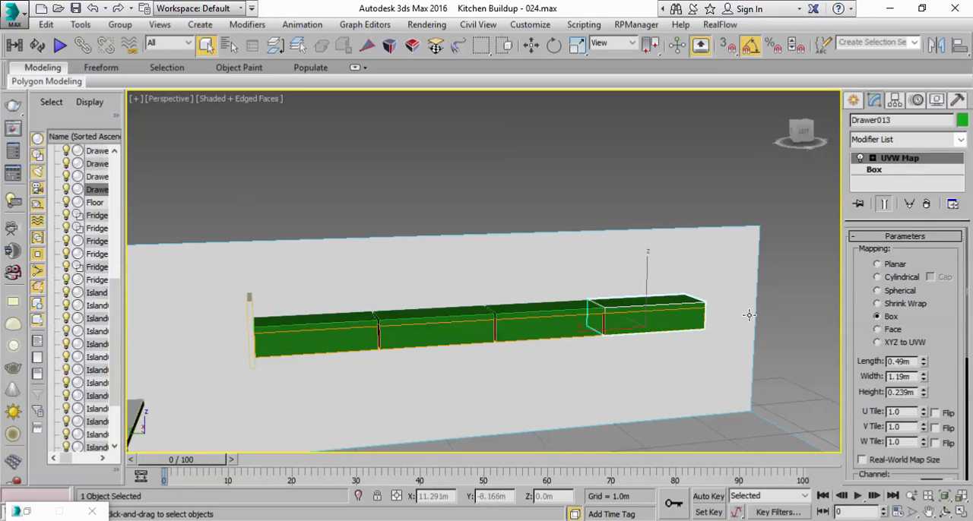
scroll(866, 391, "down", 3)
left_click(878, 428)
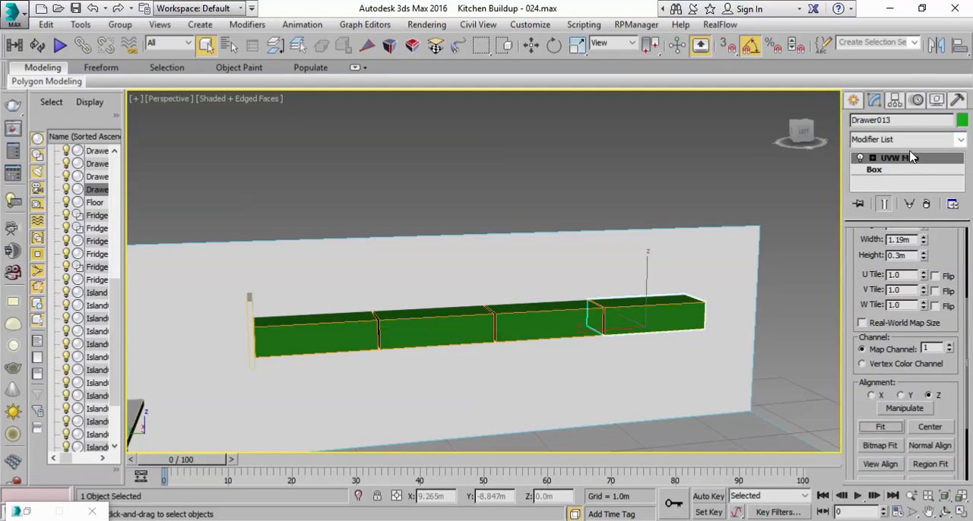
Step: Clone all four wall drawers together and raise the clones to form a second row directly above the first
left_click(510, 327, "ctrl")
left_click(445, 328, "ctrl")
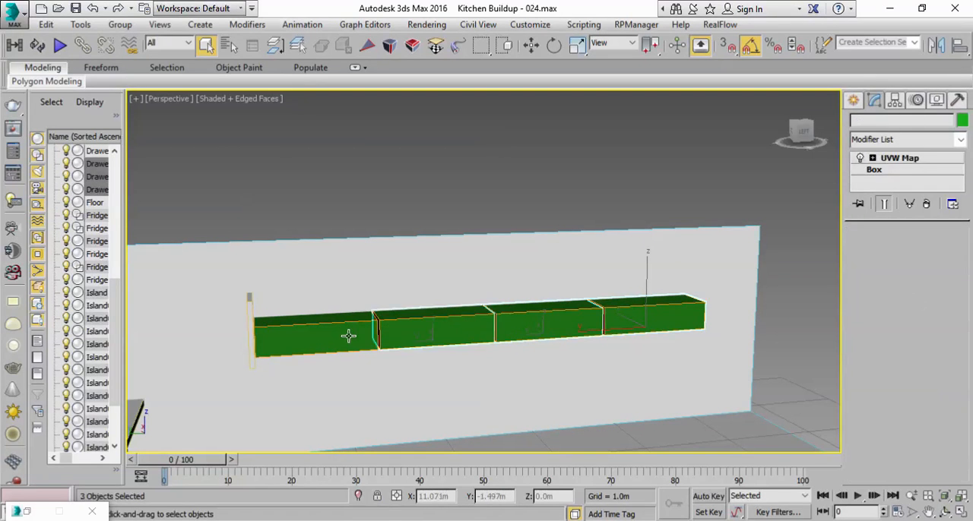
left_click(347, 337, "ctrl")
left_click(45, 25)
left_click(70, 133)
left_click(447, 320)
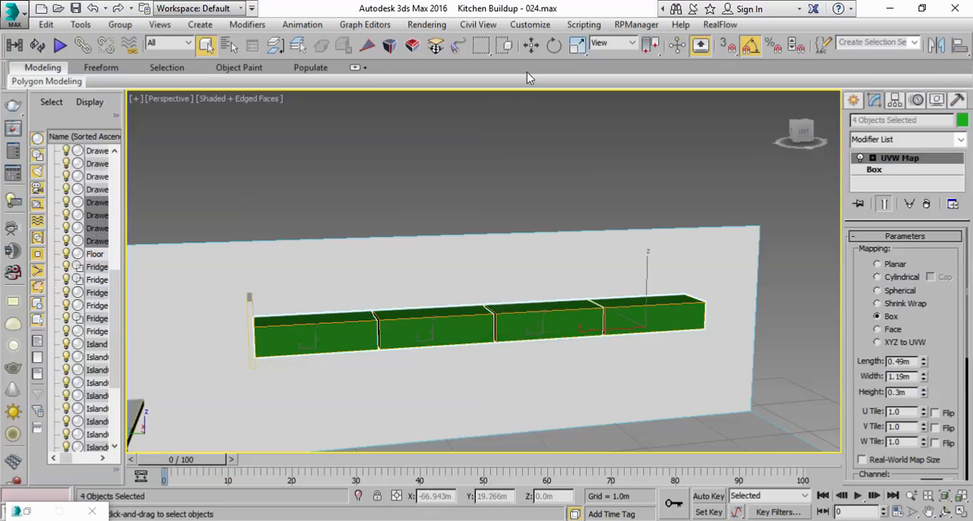
left_click_drag(485, 276, 489, 246)
scroll(476, 266, "up", 4)
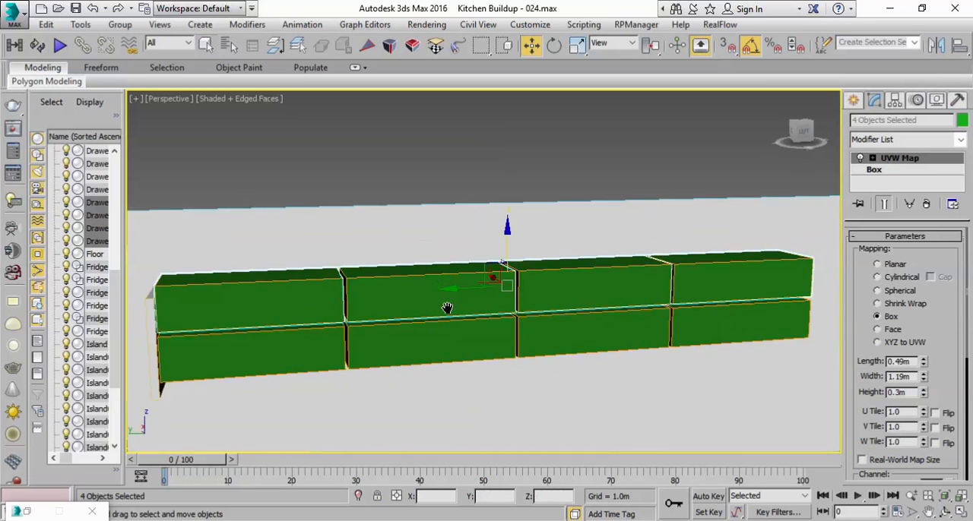
Step: Fine-tune the upper drawer row's height above the first row and check the gap between the two rows
left_click_drag(523, 218, 522, 233)
left_click(529, 126)
scroll(456, 311, "down", 1)
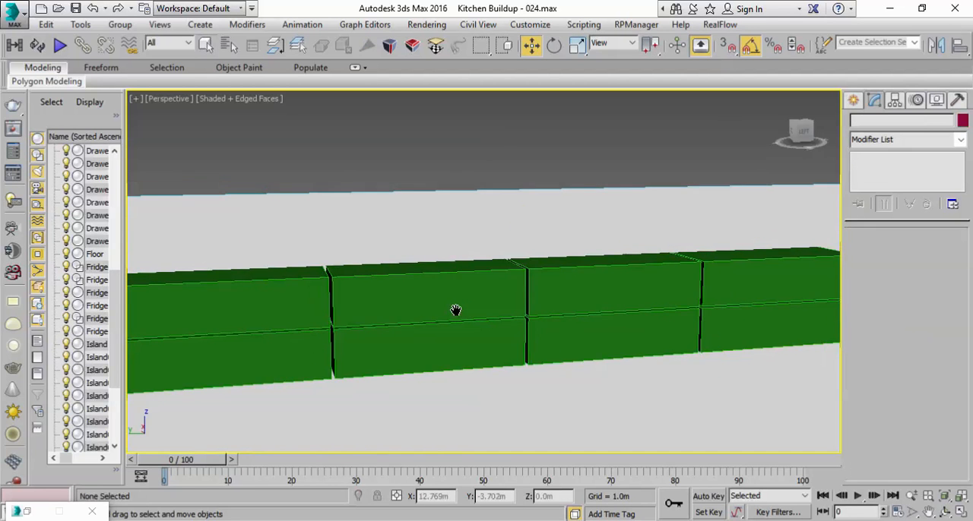
middle_click_drag(494, 274, 470, 255, "alt")
scroll(469, 256, "down", 1)
scroll(536, 359, "down", 3)
middle_click_drag(625, 397, 554, 268)
scroll(553, 267, "up", 2)
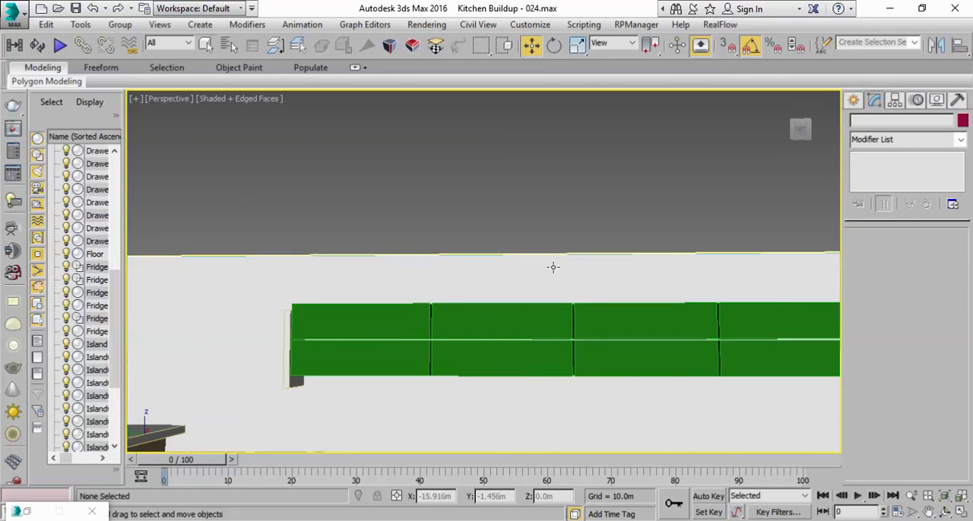
Step: Stretch the end panel beside the wall drawers along its Y axis until it spans the length of all four drawers
left_click(285, 376)
middle_click_drag(369, 360, 411, 405, "alt")
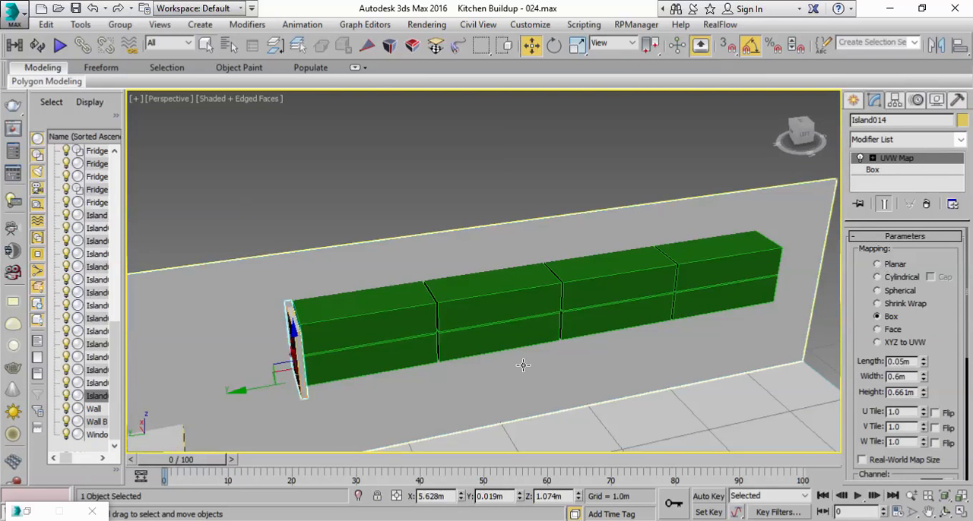
mouse_move(529, 346)
middle_mouse_down("alt")
mouse_move(591, 338)
mouse_move(533, 327)
mouse_move(522, 359)
middle_mouse_up("alt")
key("r")
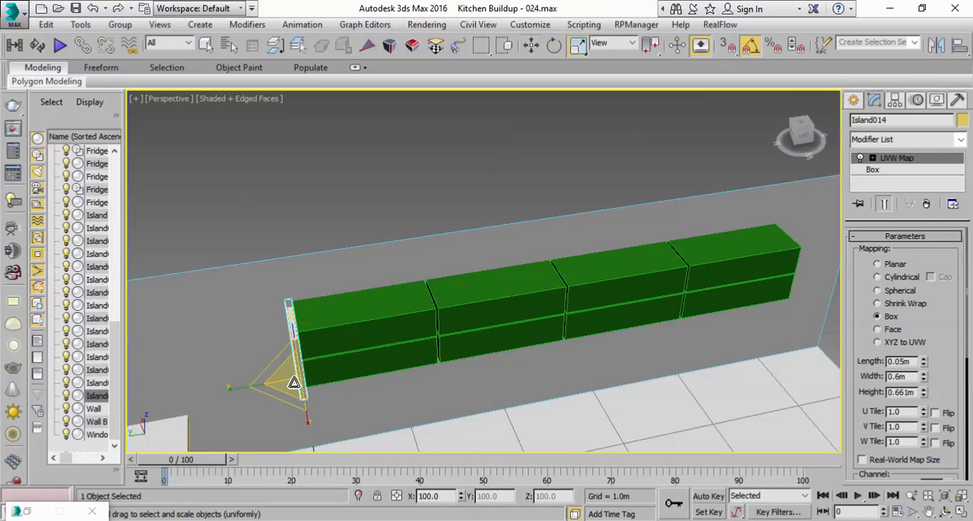
left_click_drag(233, 392, 856, 392)
scroll(524, 324, "down", 2)
middle_click_drag(556, 275, 658, 235)
scroll(658, 234, "down", 3)
left_click_drag(448, 288, 786, 359)
Step: Move the stretched panel along Y so its end lines up with the end of the drawer rows
key("w")
left_click_drag(463, 291, 561, 268)
key("r")
key("w")
scroll(510, 320, "up", 5)
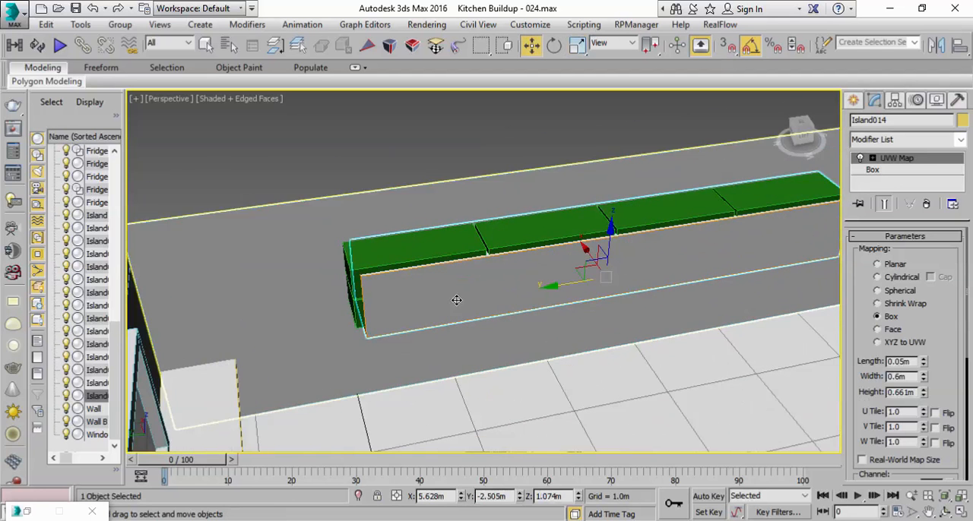
left_click(961, 512)
right_click(289, 215)
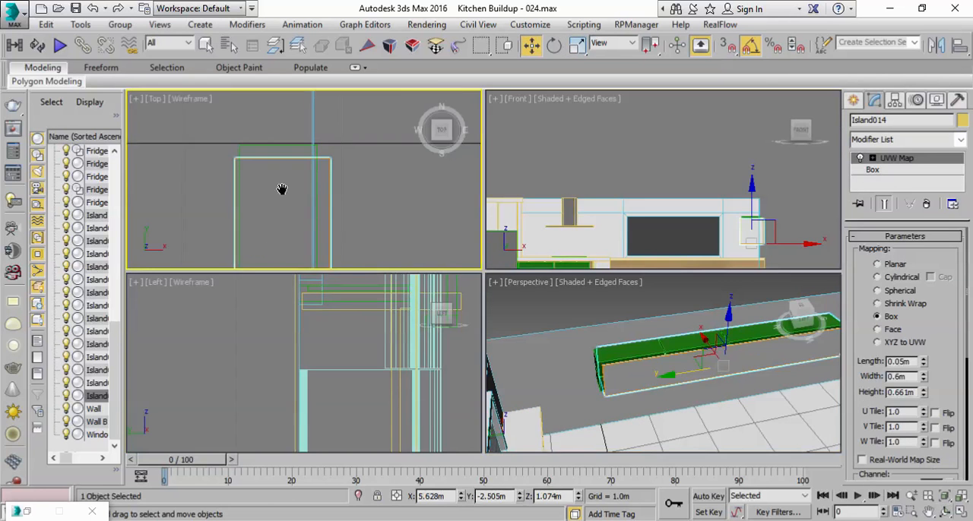
scroll(281, 176, "down", 6)
right_click(657, 334)
left_click(963, 513)
middle_click_drag(475, 308, 363, 296, "alt")
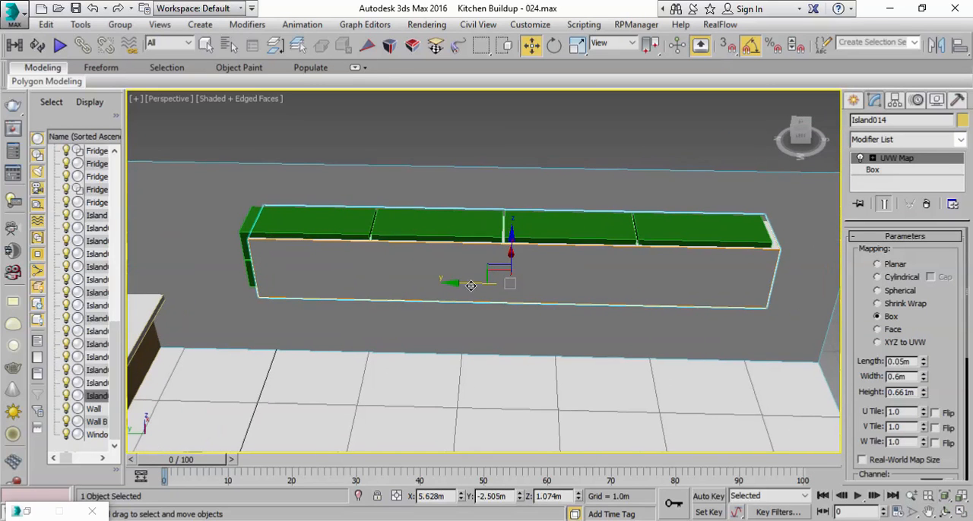
key("r")
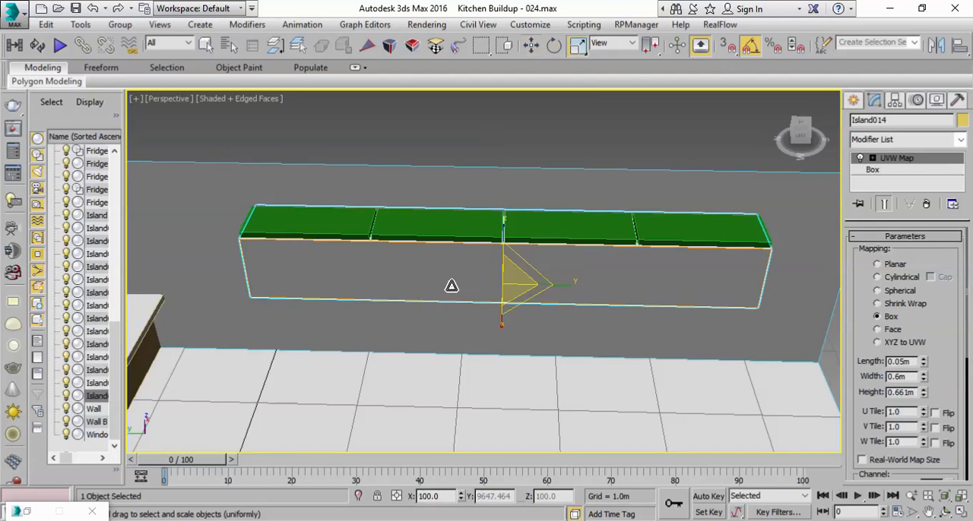
Step: Scale the panel along Y to match the drawer rows and shrink its depth along X so the drawer fronts stick out
key("r")
left_click_drag(575, 289, 579, 286)
key("w")
key("e")
key("r")
left_click_drag(545, 320, 535, 312)
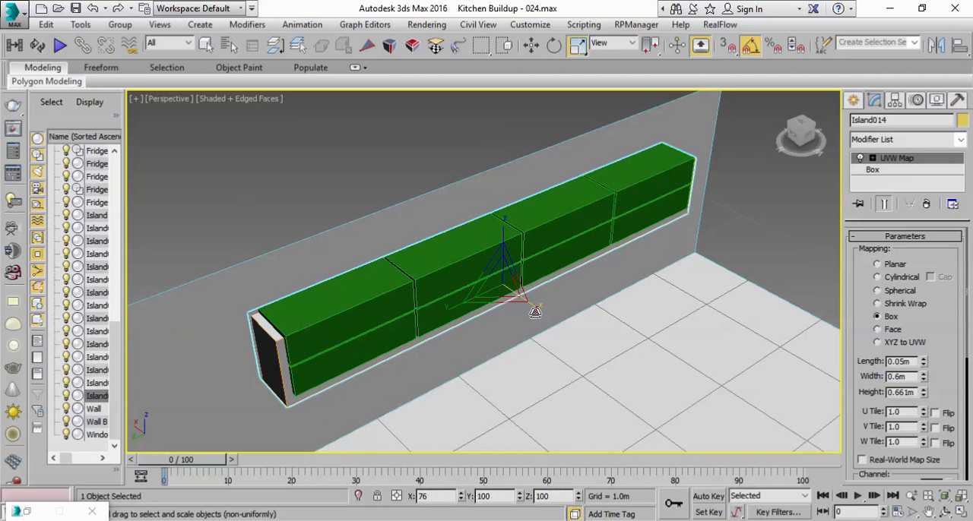
Step: Adjust the panel's position and vertical scale so it forms a casing around both drawer rows
key("w")
left_click_drag(503, 243, 502, 237)
left_click_drag(502, 237, 500, 238)
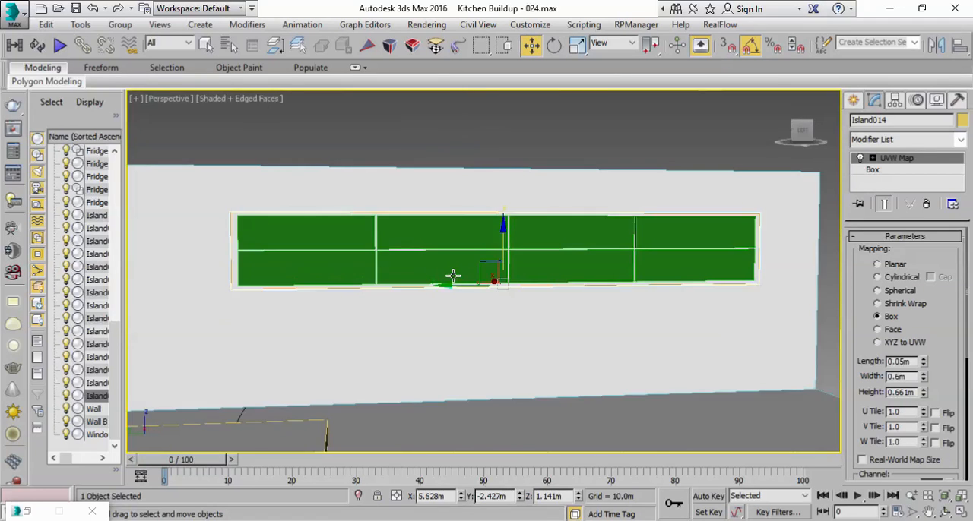
middle_click_drag(452, 276, 451, 278, "alt")
key("r")
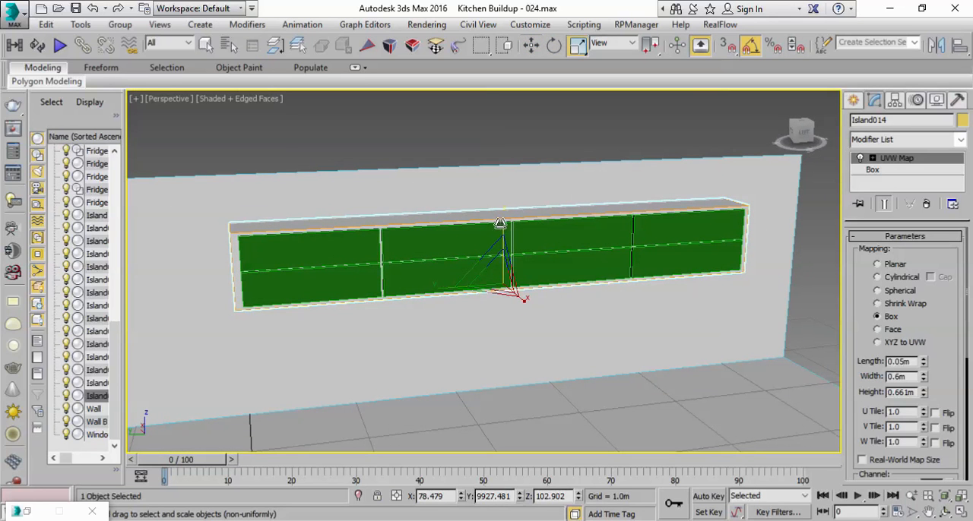
left_click_drag(503, 219, 502, 246)
Step: Deselect the casing and save the scene as the incremental file Kitchen Buildup - 025.max
key("w")
left_click(497, 142)
middle_click_drag(562, 244, 509, 280, "alt")
scroll(509, 276, "down", 5)
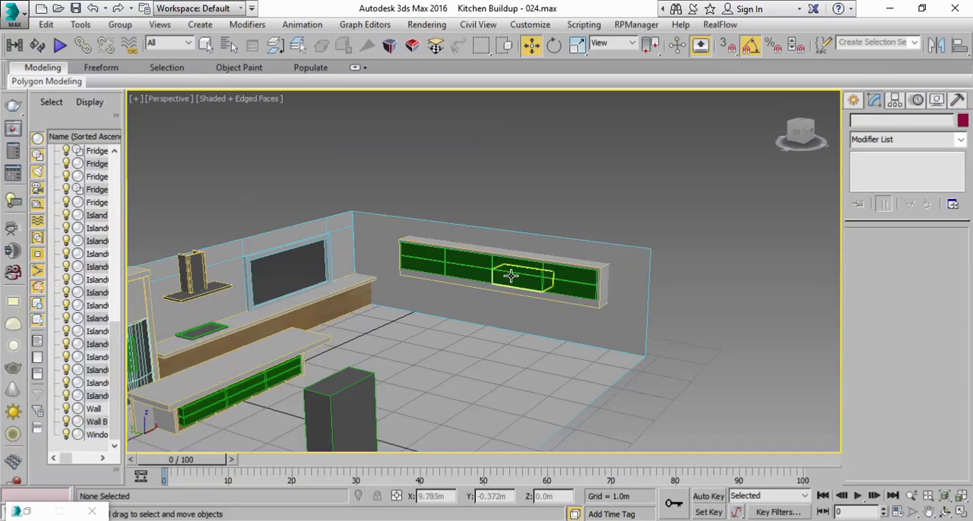
key("ctrl+s")
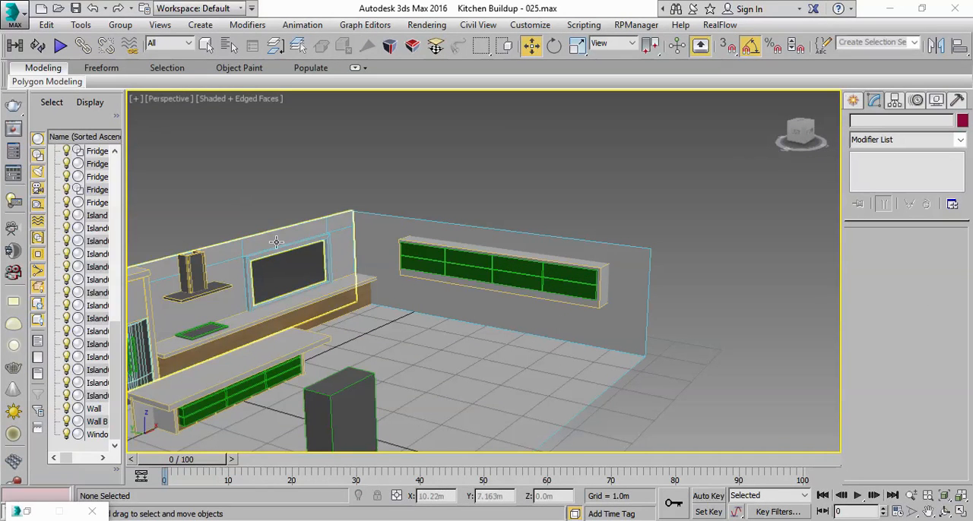
Step: Select the bottom drawer in the kitchen island's near end column with the Select Object tool
left_click(209, 44)
middle_click_drag(192, 176, 308, 134)
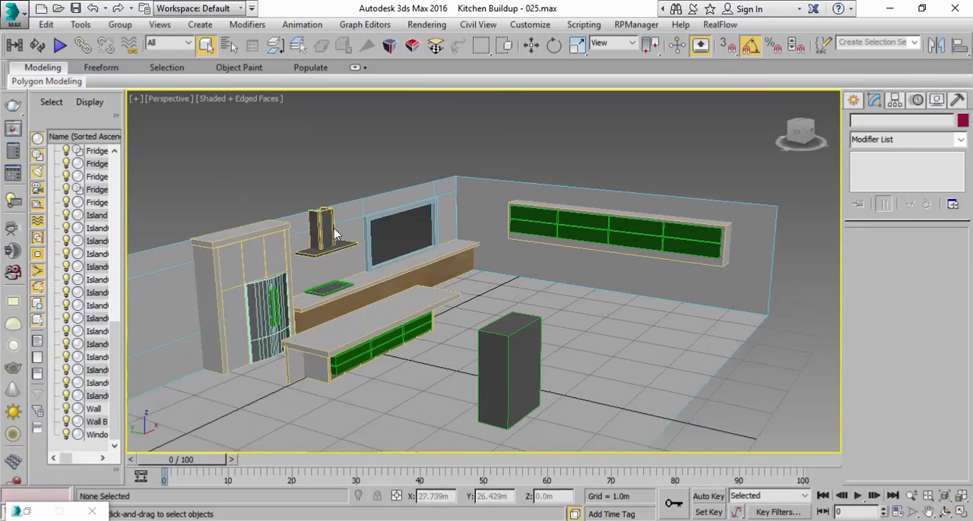
scroll(327, 361, "up", 6)
scroll(607, 357, "down", 6)
middle_click_drag(634, 336, 476, 326, "alt")
scroll(364, 349, "up", 6)
middle_click_drag(363, 349, 448, 334)
scroll(447, 335, "down", 6)
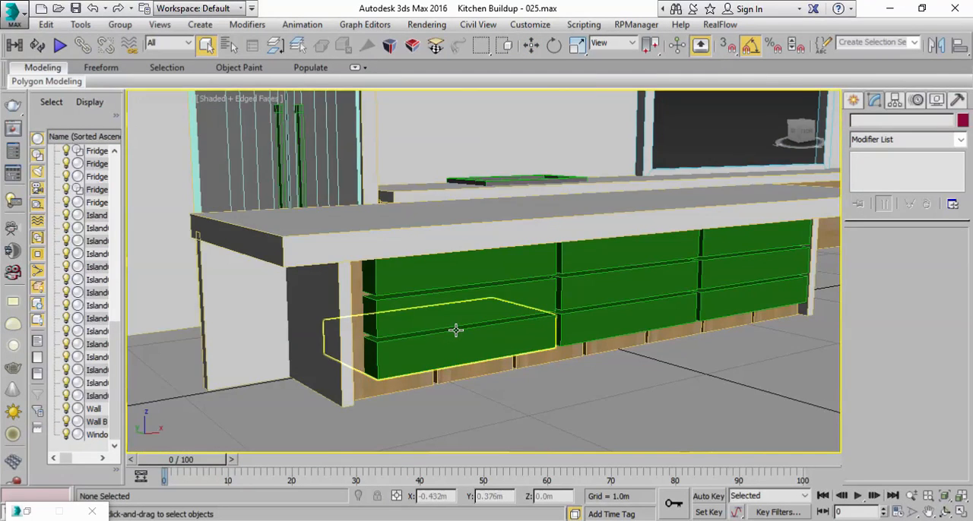
left_click(456, 330)
Step: Examine the island's drawer fronts and the gaps between them up close, and the layout around the island
left_click(949, 497)
middle_click_drag(570, 313, 539, 426)
scroll(549, 359, "up", 3)
scroll(537, 413, "up", 1)
scroll(558, 379, "down", 2)
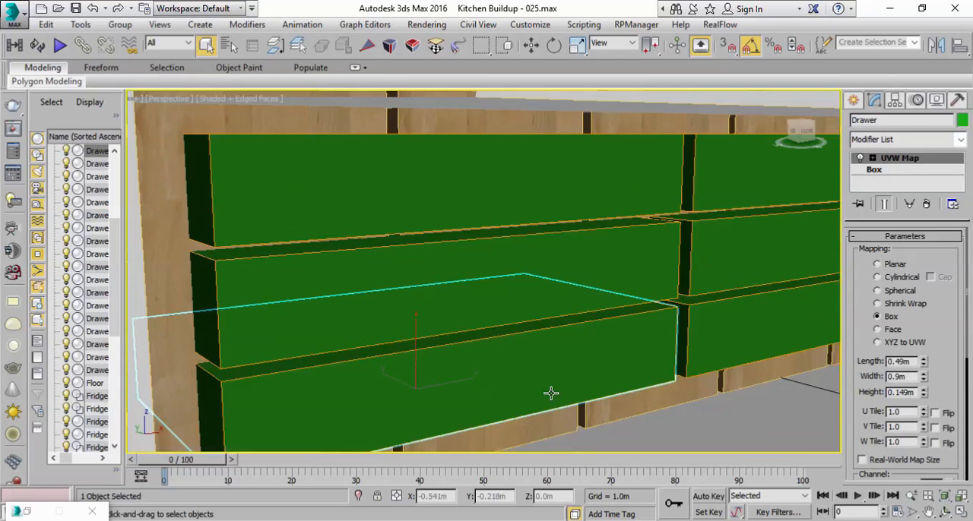
left_click(912, 497)
left_click_drag(626, 342, 576, 360)
middle_click_drag(245, 217, 388, 333)
scroll(278, 242, "down", 4)
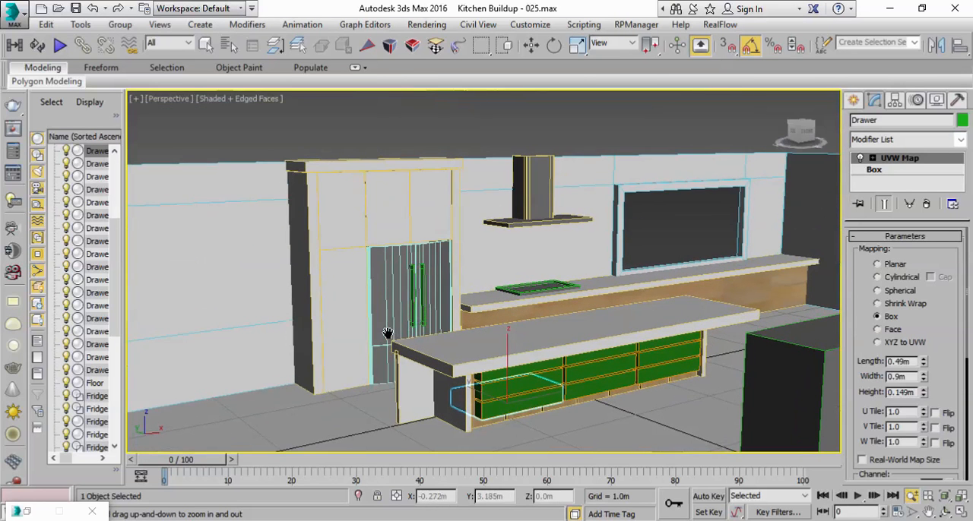
Step: Enable viewport clipping in the perspective view and adjust the clipping range around the island
left_click(155, 104)
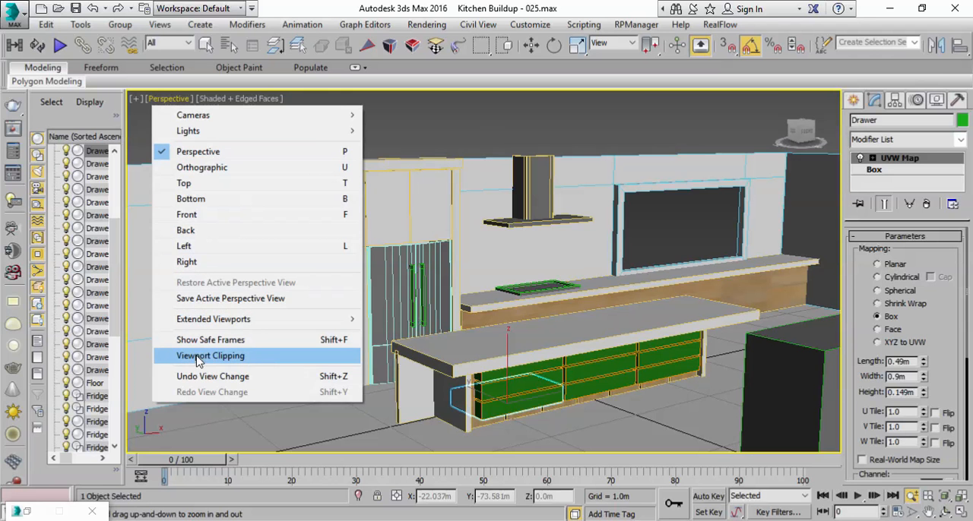
left_click(228, 360)
middle_click_drag(577, 397, 576, 361)
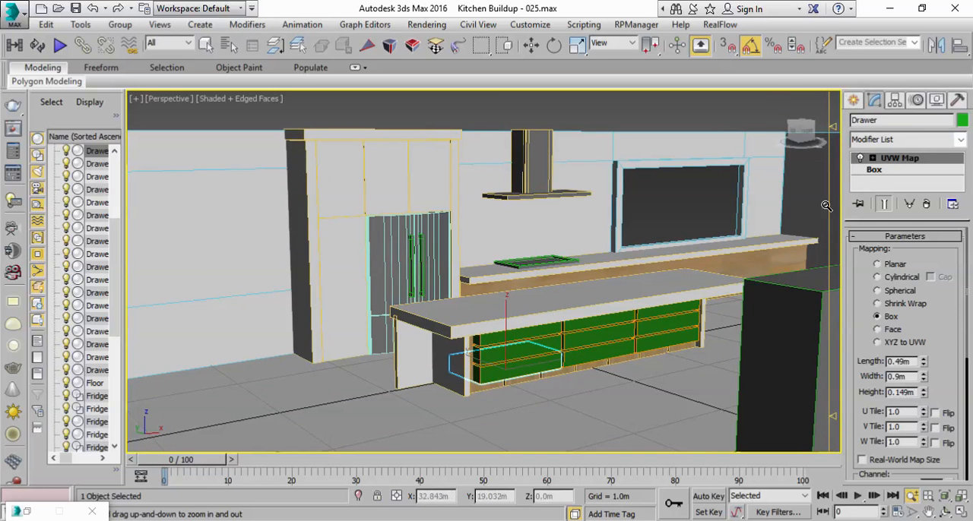
left_click_drag(516, 380, 606, 298)
left_click_drag(835, 417, 835, 420)
left_click_drag(595, 266, 576, 447)
middle_click_drag(518, 271, 564, 283)
Step: Check the island drawers at close range with clipping active and turn viewport clipping off
scroll(526, 333, "down", 8)
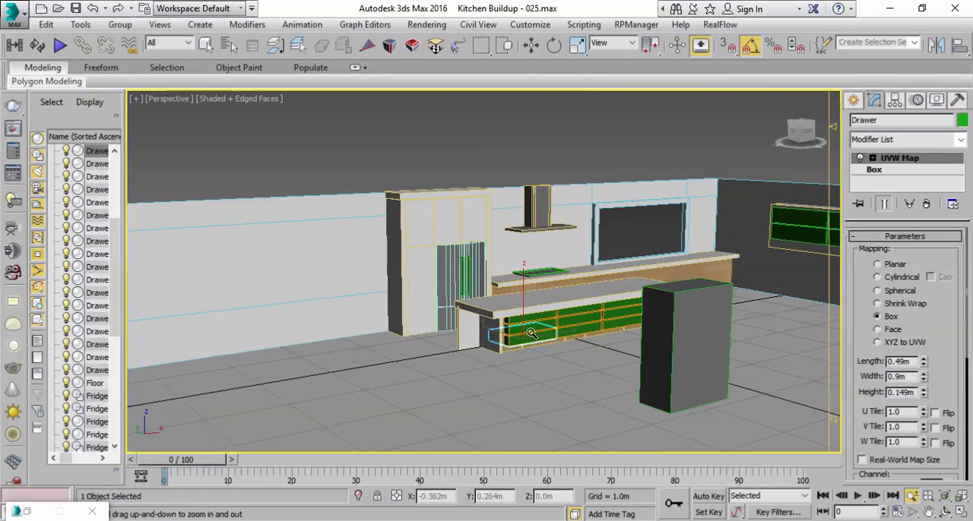
scroll(530, 331, "up", 10)
scroll(531, 328, "down", 6)
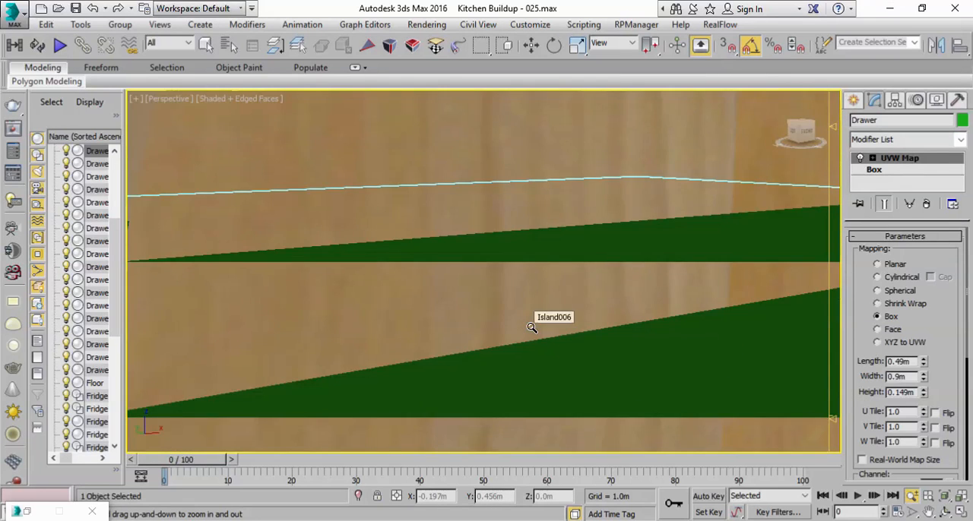
scroll(532, 327, "down", 3)
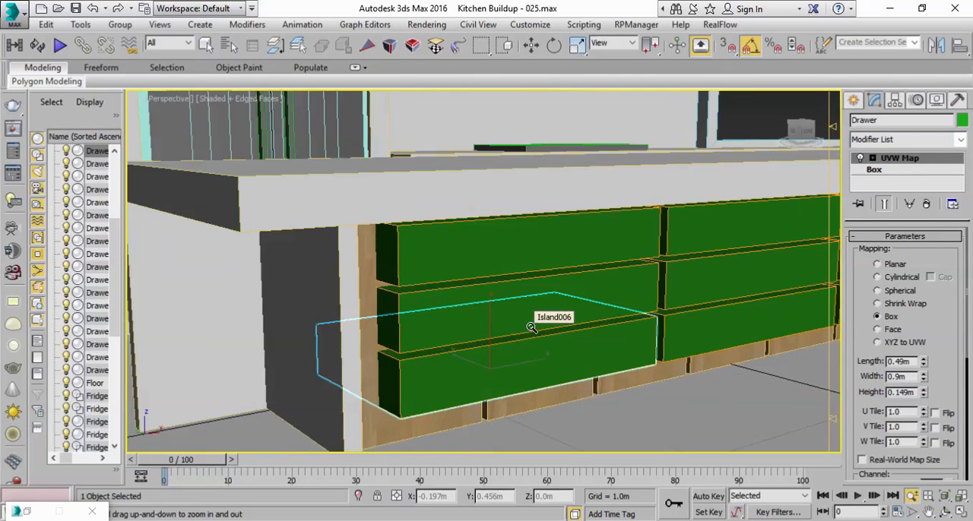
scroll(531, 325, "up", 3)
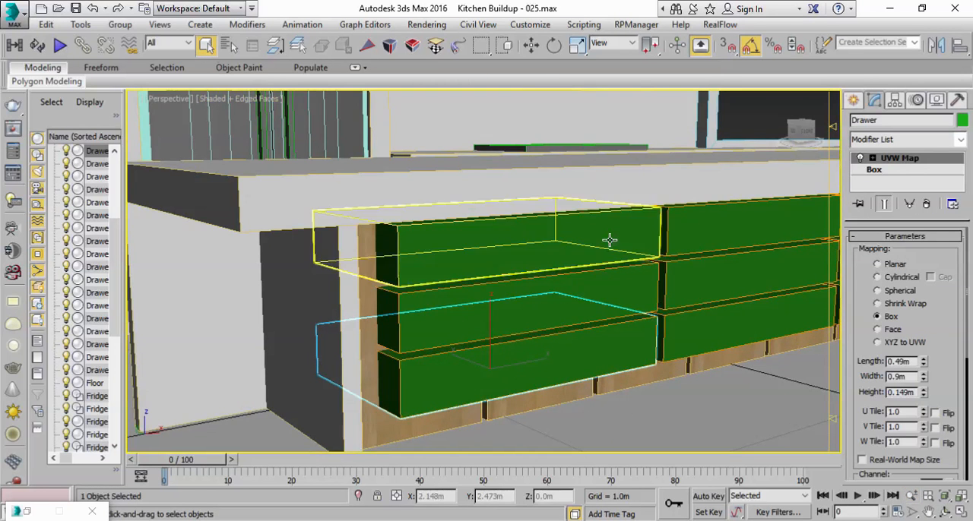
scroll(609, 240, "down", 5)
middle_click_drag(566, 216, 489, 304, "alt")
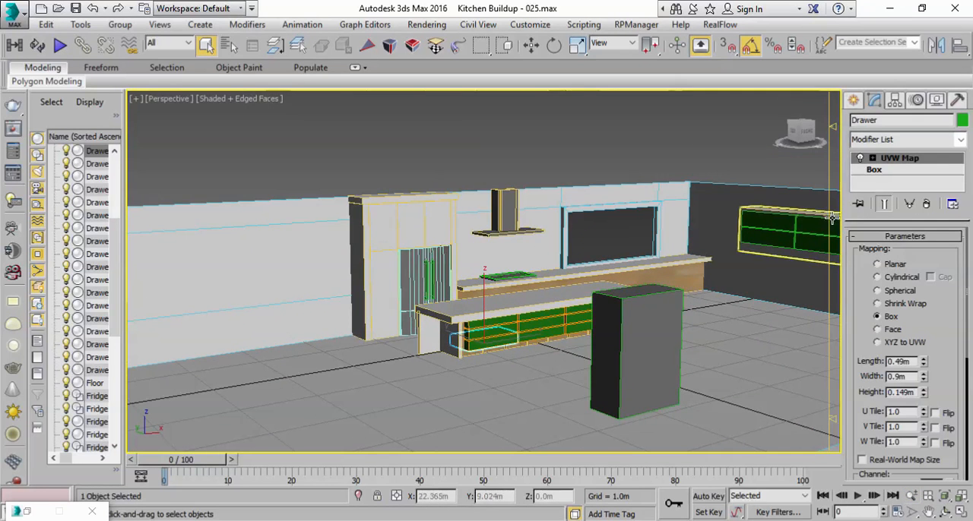
left_click(157, 99)
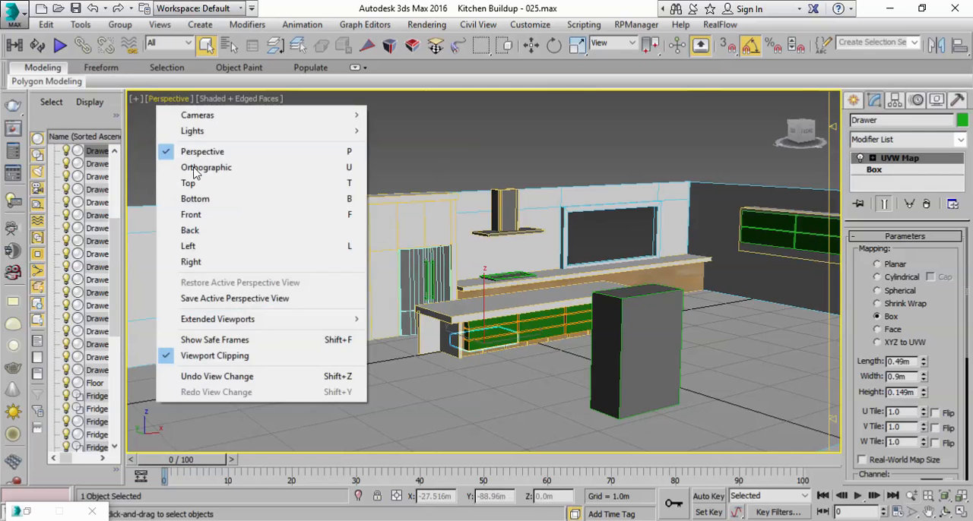
left_click(228, 358)
Step: Set the base box width of the instanced island drawers to 0.48 m
scroll(425, 355, "up", 4)
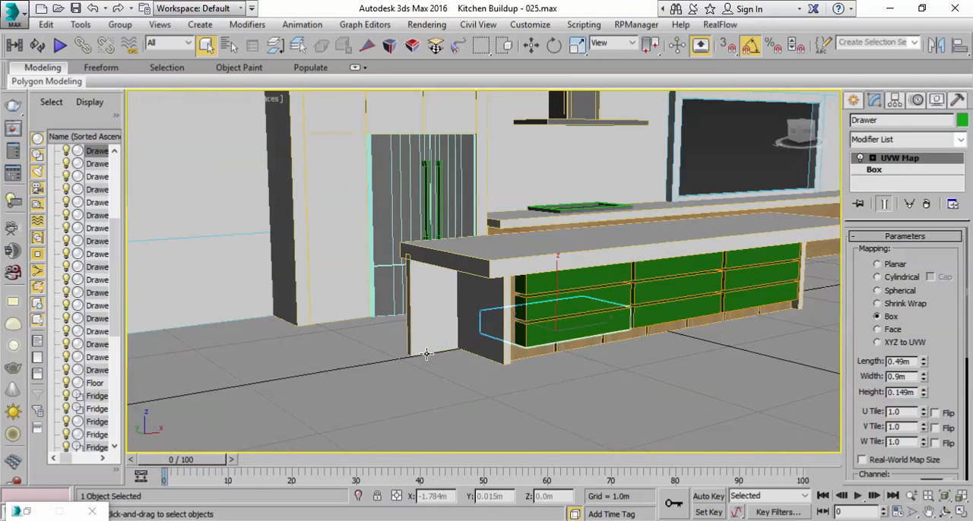
scroll(528, 301, "up", 4)
middle_click_drag(527, 302, 365, 301)
scroll(417, 326, "down", 4)
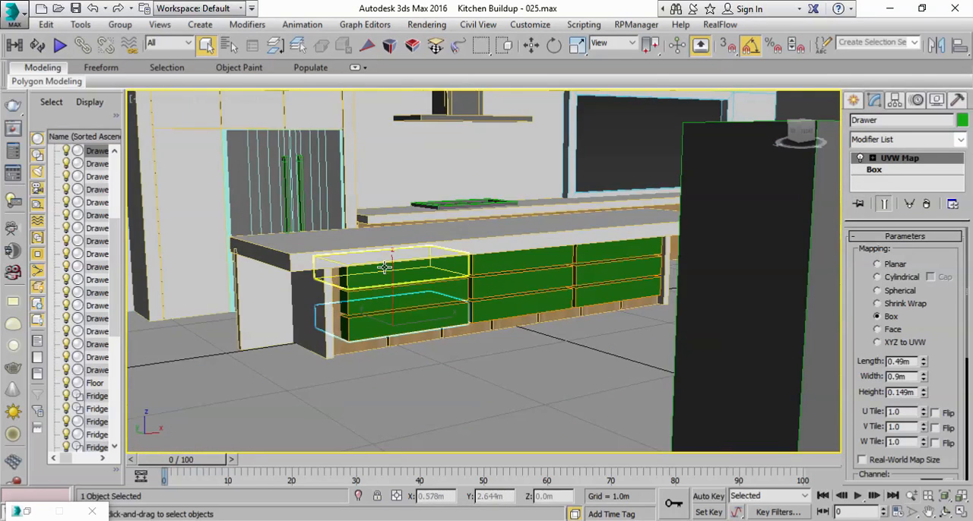
scroll(426, 286, "up", 4)
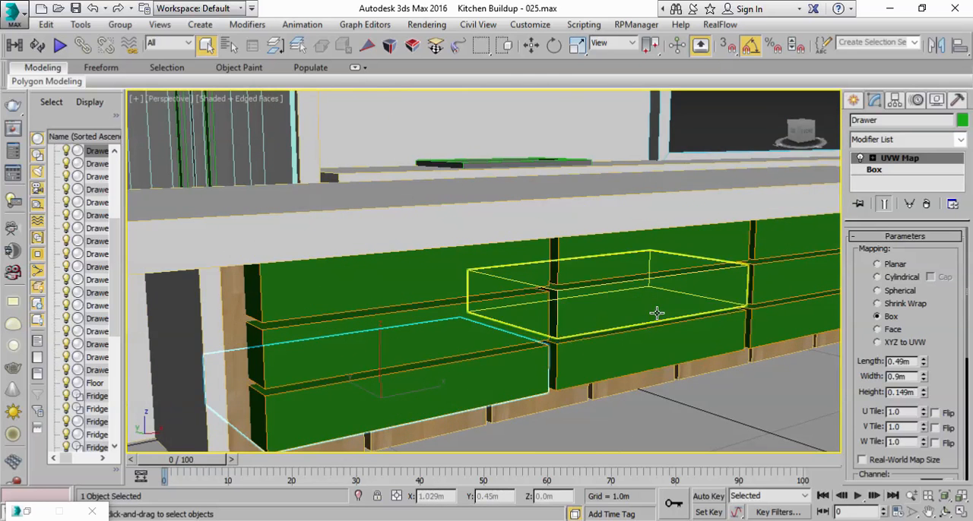
scroll(628, 332, "down", 4)
scroll(627, 334, "up", 4)
scroll(628, 335, "down", 6)
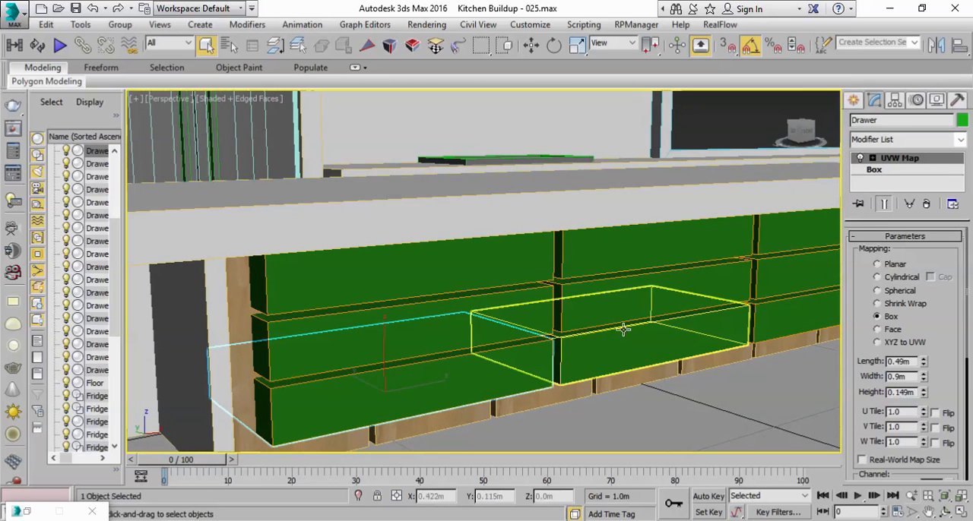
left_click(877, 171)
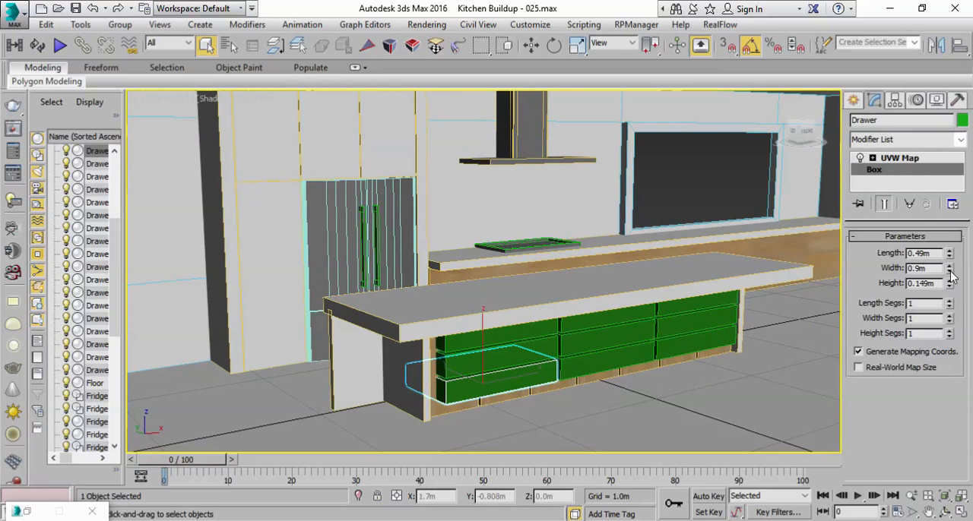
left_click_drag(950, 275, 946, 301)
mouse_move(466, 343)
middle_mouse_down("alt")
mouse_move(430, 321)
mouse_move(455, 359)
mouse_move(458, 350)
middle_mouse_up("alt")
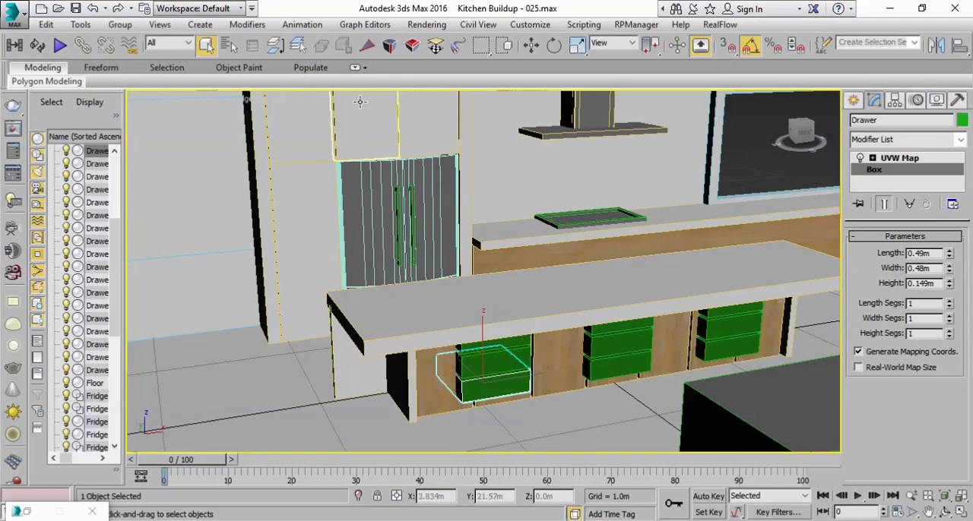
Step: Delete the drawers in the island's far and middle columns, keeping only the near end column
left_click(714, 348)
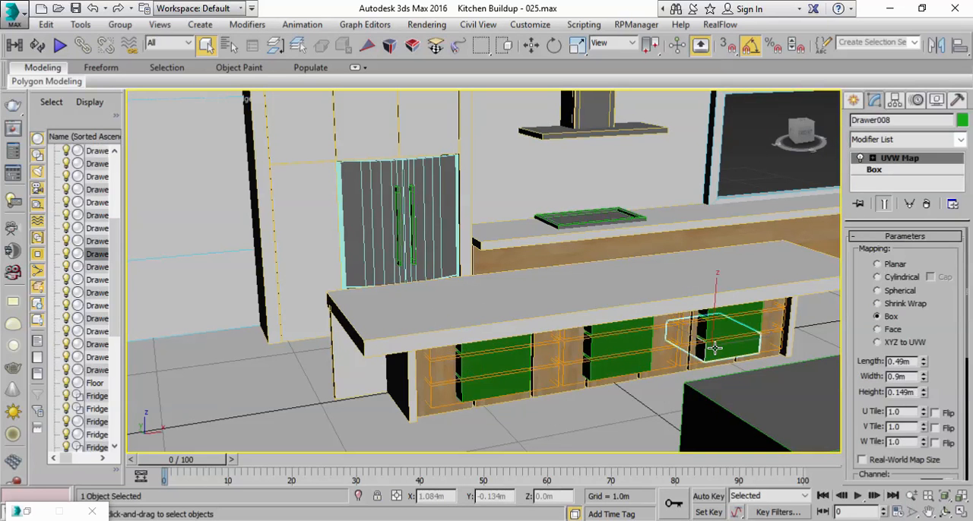
key("Delete")
left_click(719, 329)
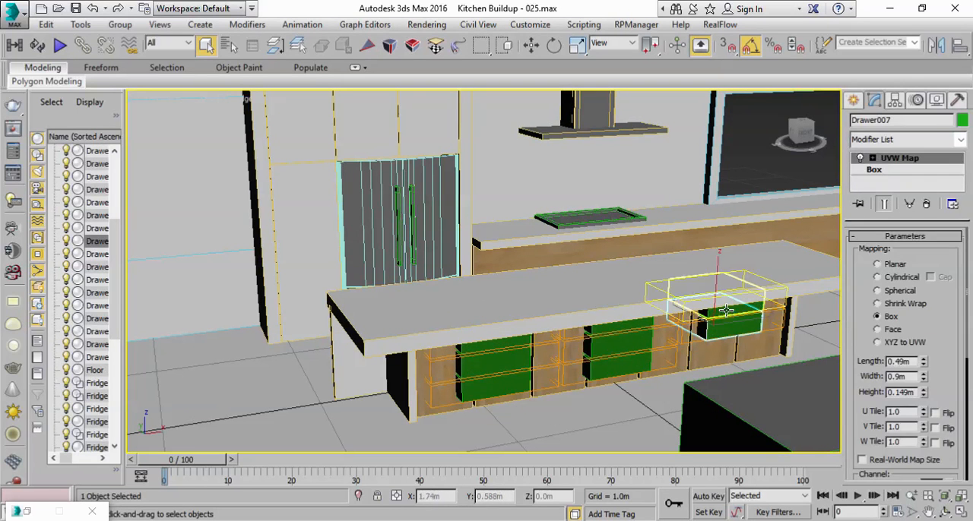
key("Delete")
left_click(720, 313)
key("Delete")
left_click(616, 367)
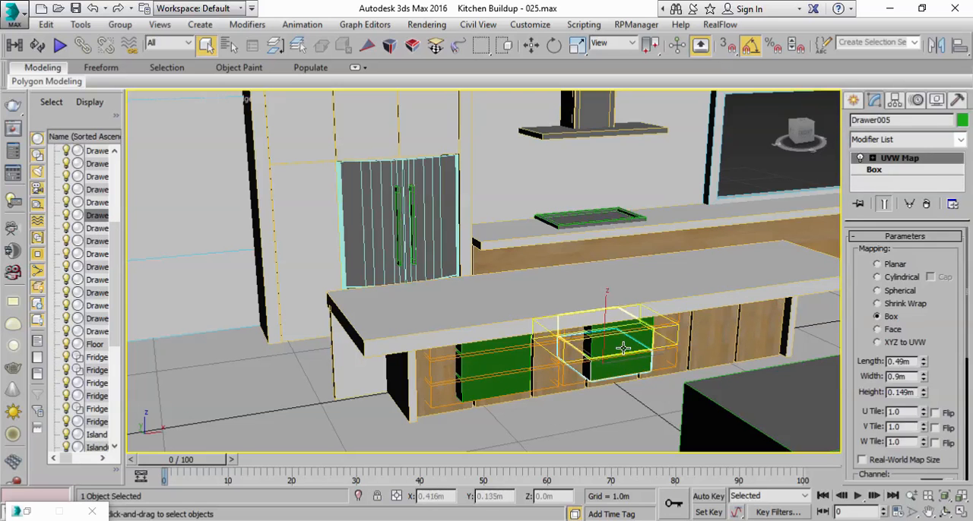
left_click(624, 347, "ctrl")
left_click(621, 327, "ctrl")
key("Delete")
Step: Fit the box UVW mapping of the island's near end drawers to their narrower size
left_click(501, 392)
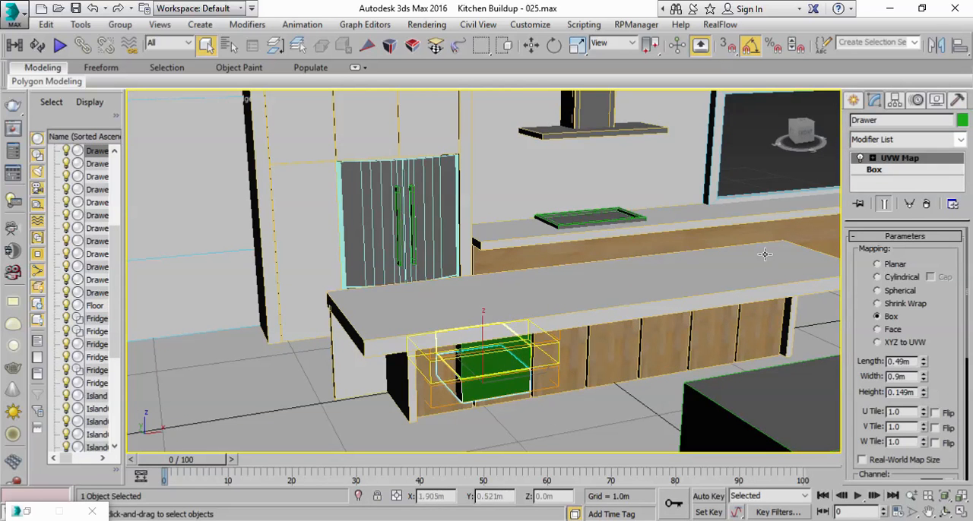
scroll(857, 409, "down", 5)
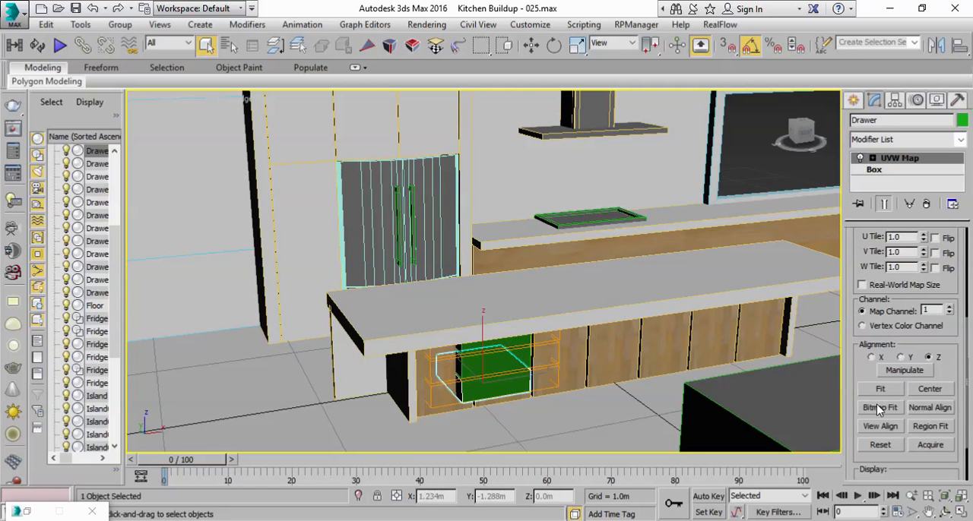
left_click(881, 391)
scroll(442, 370, "up", 2)
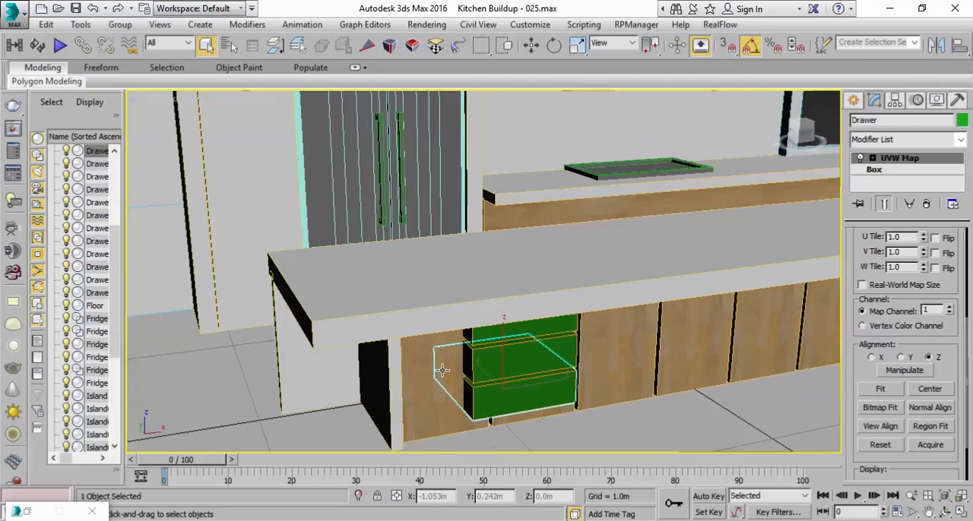
Step: Select all three drawers in the remaining island column and move them against the near end panel
left_click(550, 354, "ctrl")
left_click(563, 322, "ctrl")
key("w")
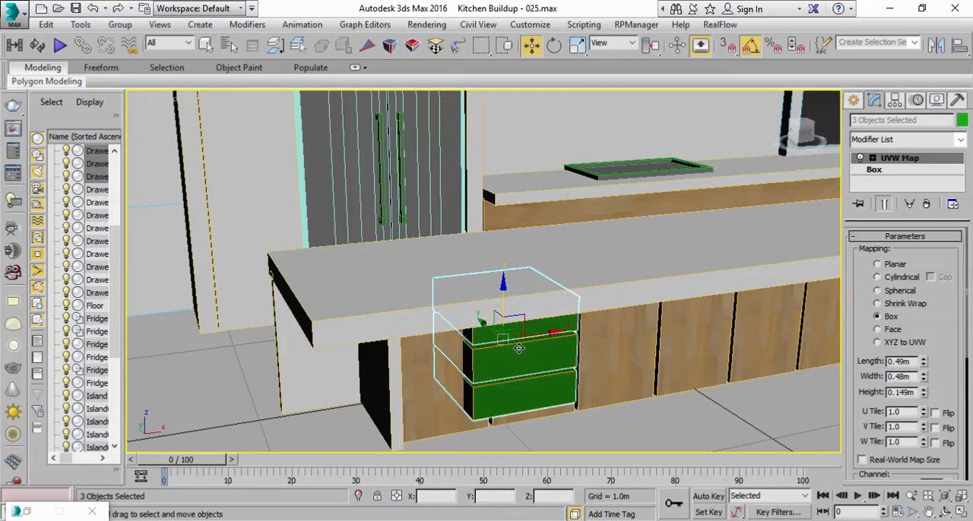
left_click_drag(519, 335, 486, 350)
key("f")
middle_click_drag(486, 350, 425, 341, "alt")
scroll(478, 389, "down", 3)
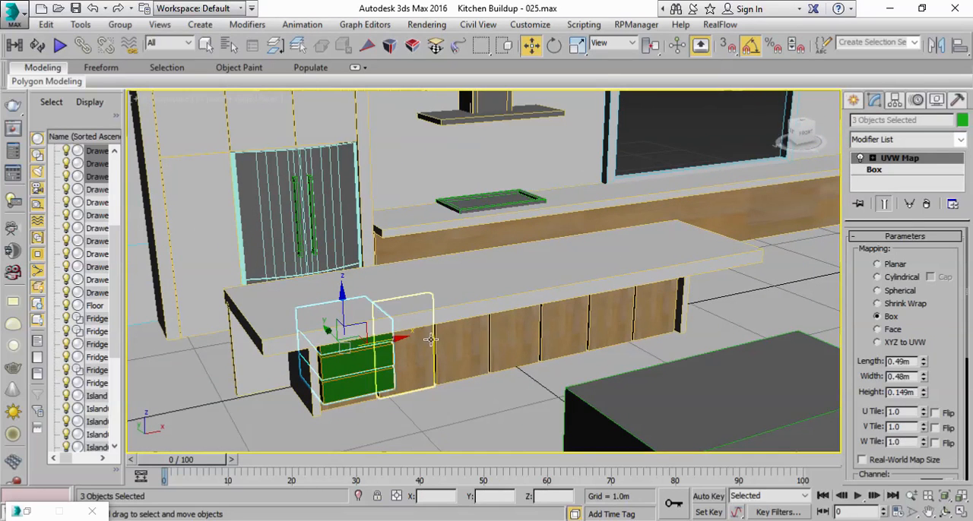
Step: Start an instanced array of the three drawers with reset parameters and preview, setting the total X distance to 3.0 m
left_click(81, 24)
left_click(115, 274)
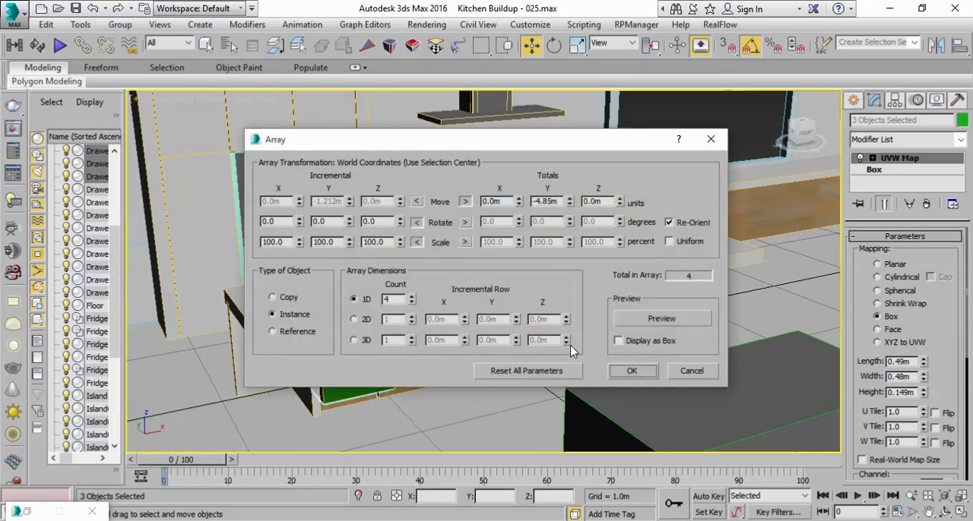
left_click(532, 373)
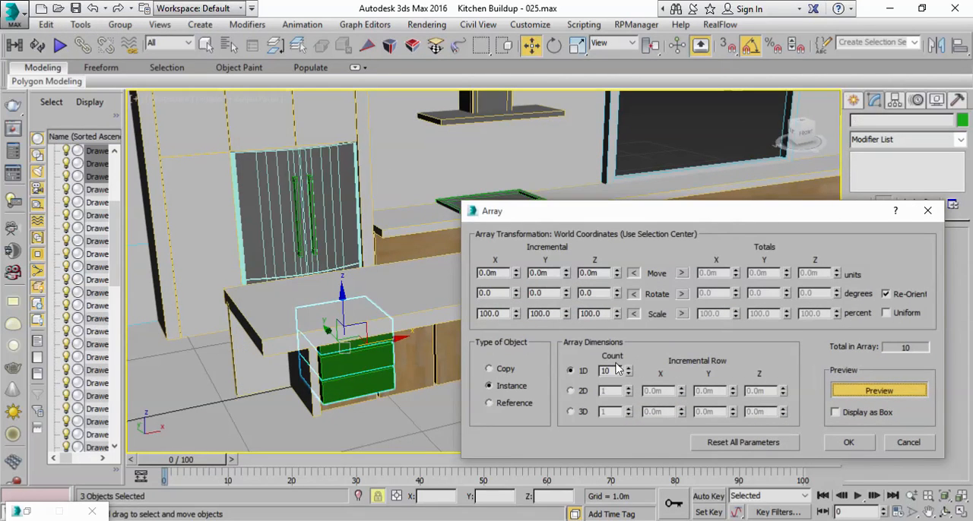
left_click(681, 273)
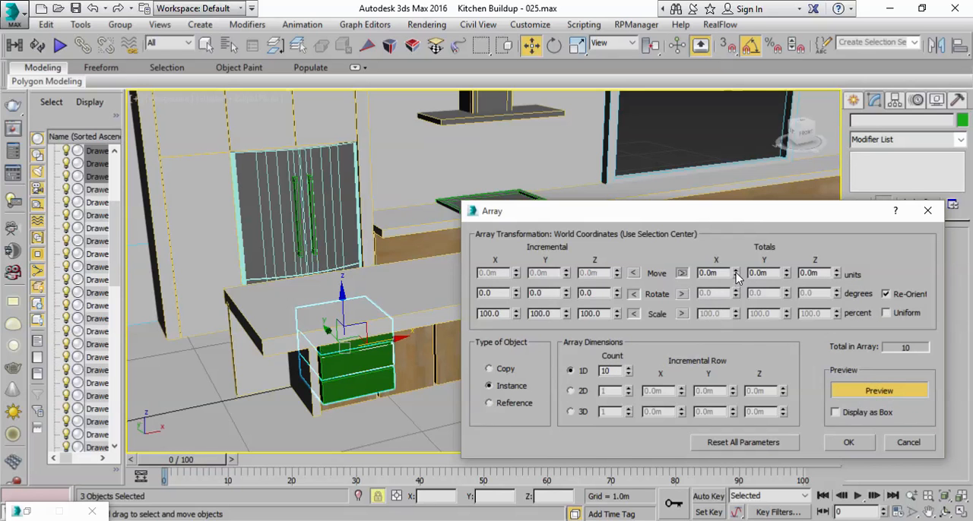
left_click_drag(735, 277, 735, 271)
left_click_drag(740, 223, 790, 369)
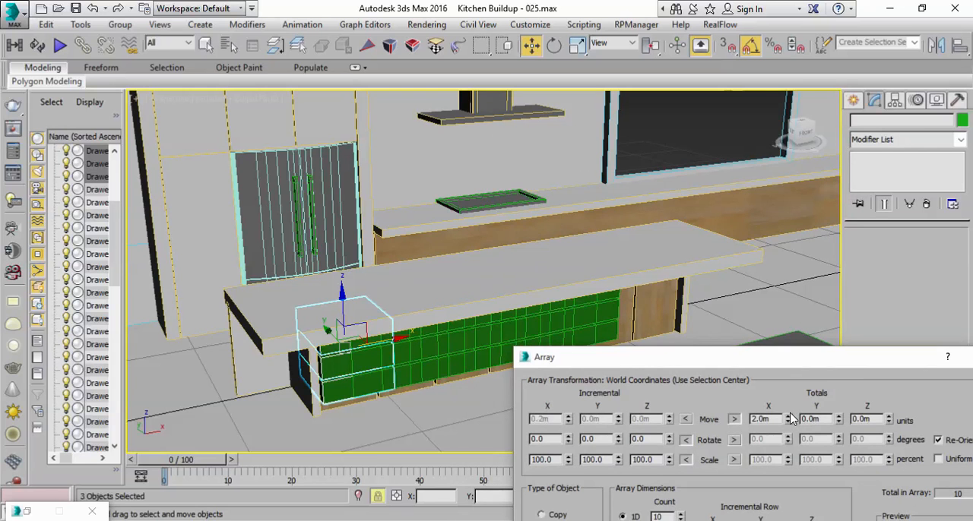
left_click_drag(788, 417, 787, 416)
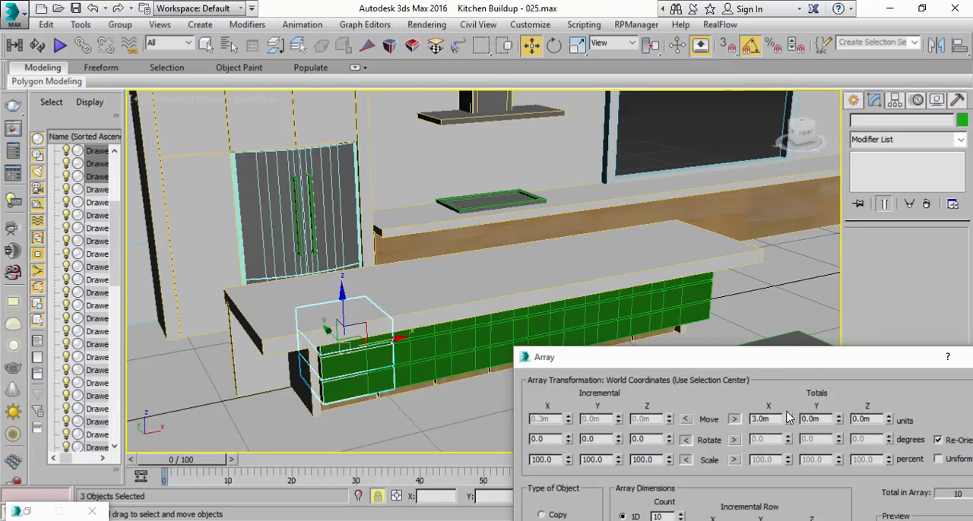
left_click_drag(794, 354, 777, 195)
Step: Set the array count to 6 and create the instanced drawer columns along the island
left_click(668, 356)
left_click(669, 356)
left_click(668, 357)
left_click_drag(692, 192, 600, 181)
left_click(647, 403)
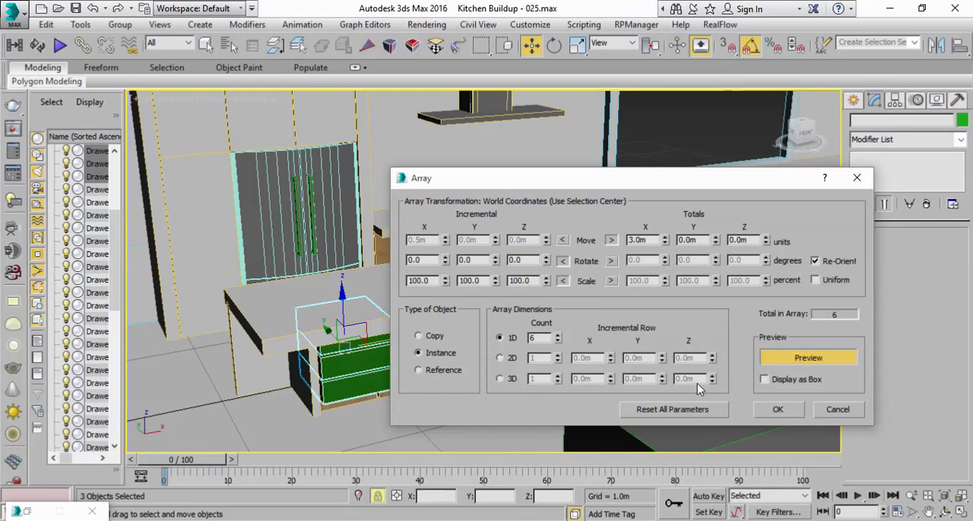
left_click(778, 412)
Step: Move the island's far end panel outward to about X 1.51 m to clear the last drawer column
middle_click_drag(593, 329, 538, 327, "alt")
scroll(651, 331, "up", 4)
middle_click_drag(638, 333, 528, 339)
scroll(528, 339, "up", 2)
scroll(650, 367, "down", 1)
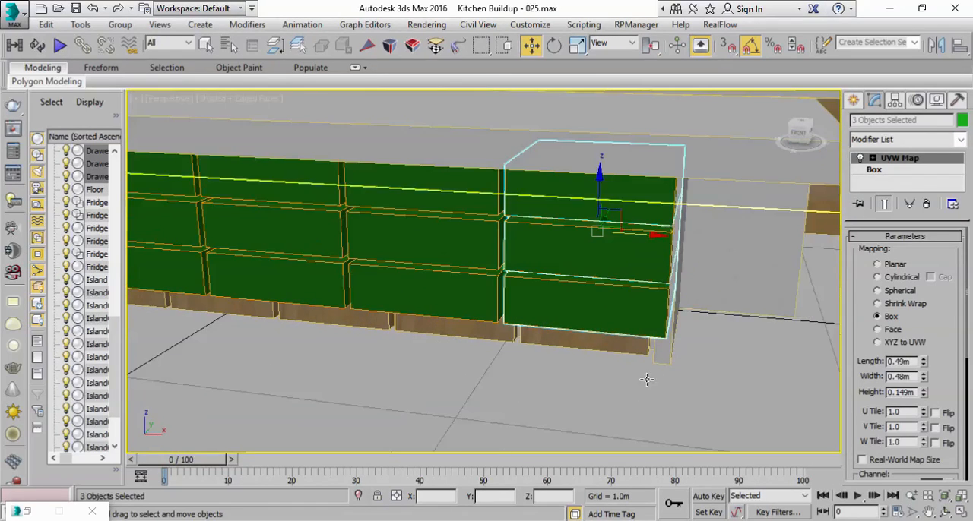
left_click(664, 353)
left_click(664, 354)
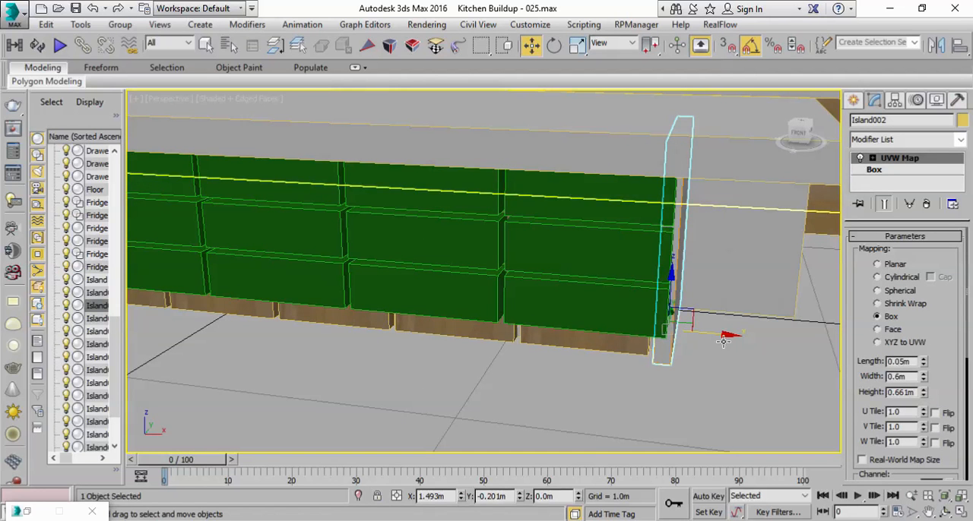
left_click_drag(719, 333, 721, 334)
mouse_move(614, 335)
middle_mouse_down("alt")
mouse_move(630, 322)
mouse_move(643, 342)
mouse_move(599, 345)
middle_mouse_up("alt")
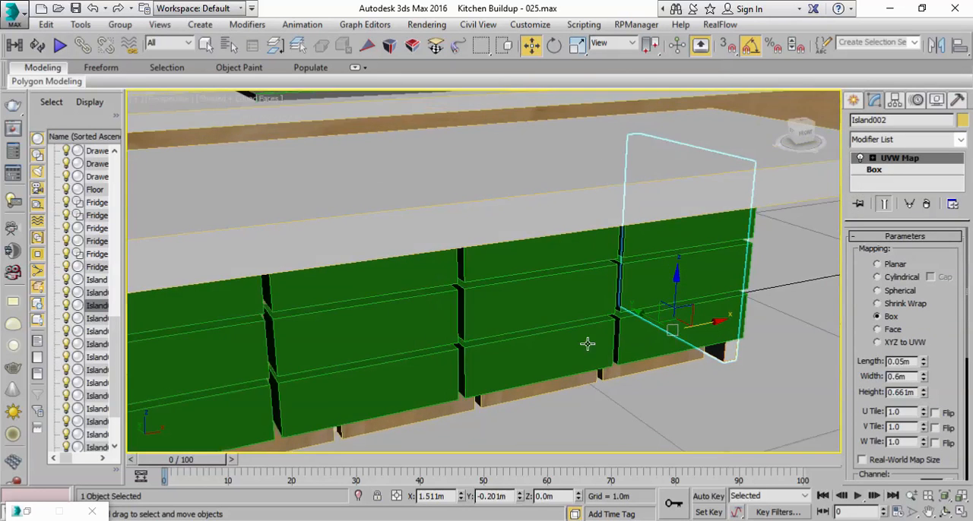
Step: Inspect the rebuilt island drawers from a distance and save the scene as Kitchen Buildup - 026.max
scroll(599, 345, "down", 5)
left_click(206, 47)
middle_click_drag(500, 327, 520, 312, "alt")
left_click(515, 329)
left_click(514, 305)
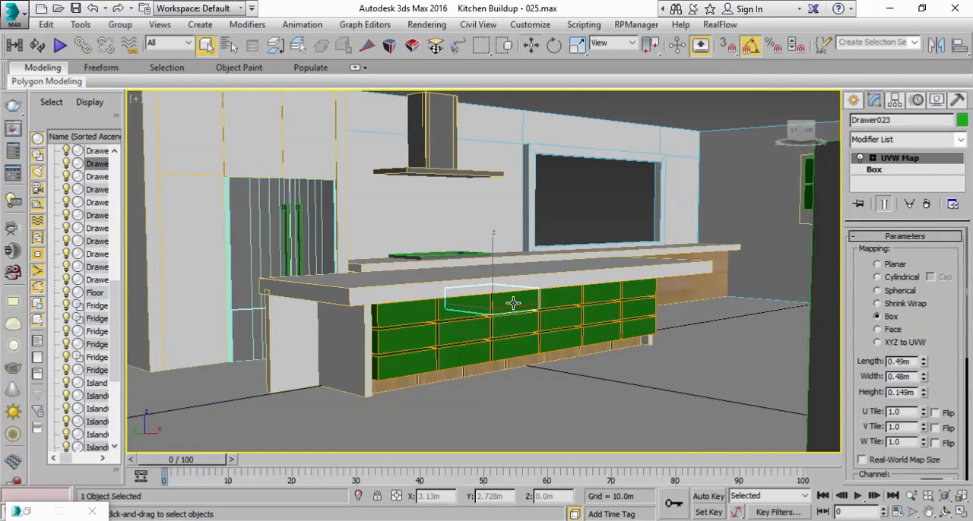
scroll(560, 336, "down", 5)
left_click(581, 252)
scroll(543, 354, "up", 6)
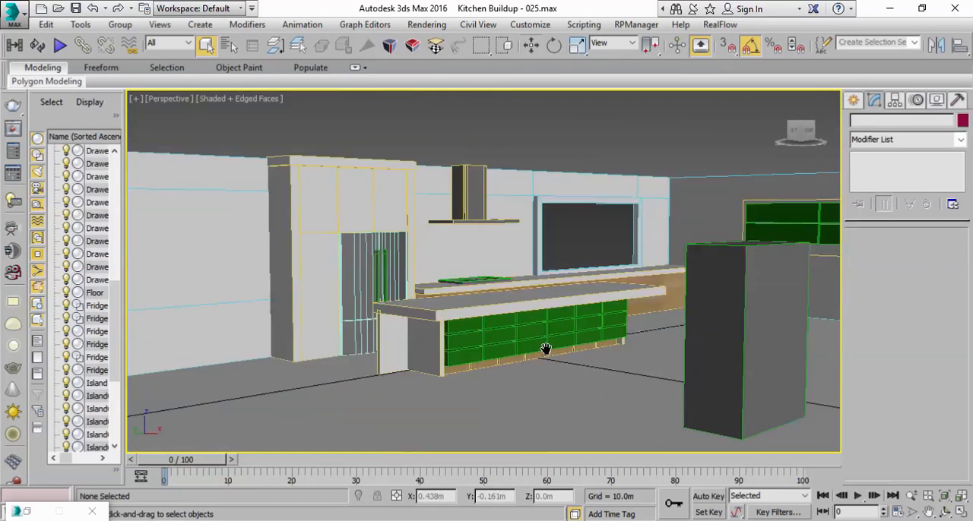
scroll(544, 356, "down", 4)
scroll(543, 364, "up", 1)
scroll(543, 364, "down", 3)
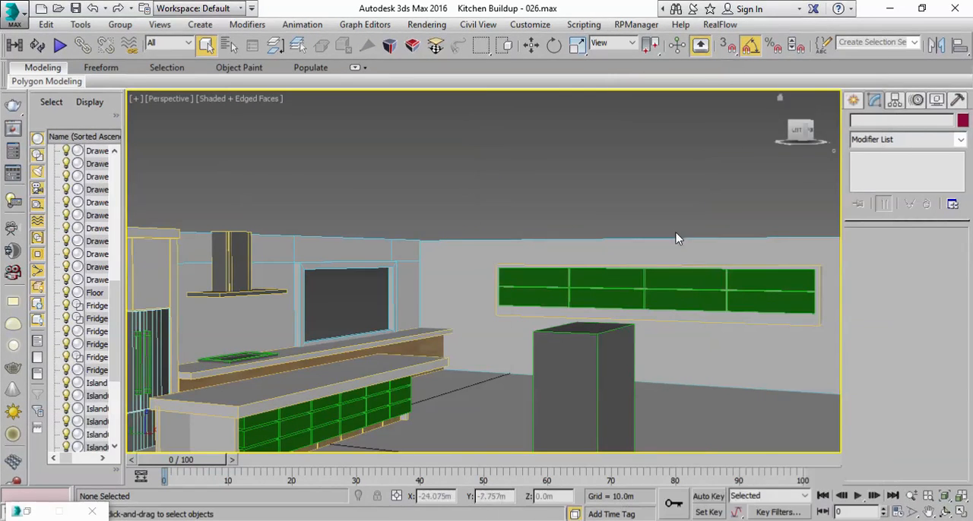
Step: Delete the upper and lower drawers in the Wall B unit's column farthest from the window
middle_click_drag(632, 302, 548, 355)
scroll(532, 362, "down", 3)
scroll(517, 355, "up", 1)
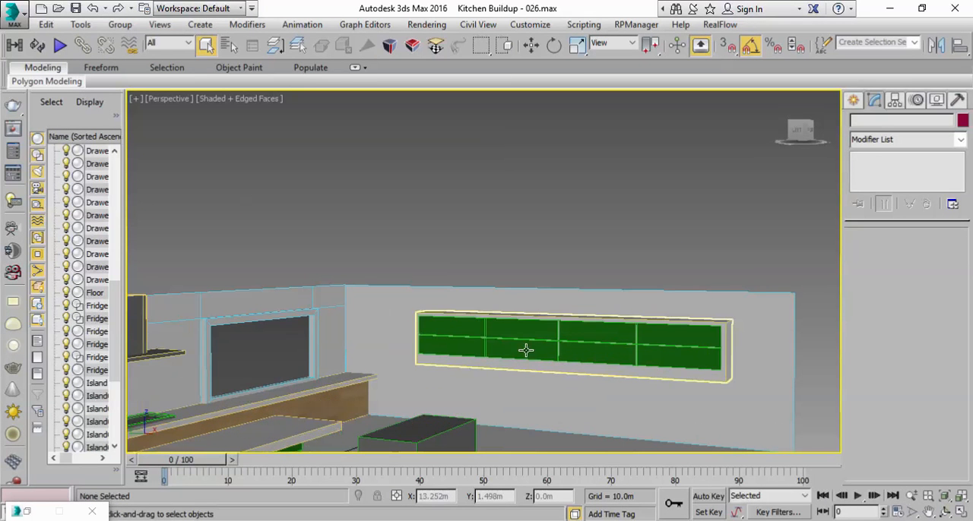
left_click(676, 337)
key("Delete")
left_click(673, 364)
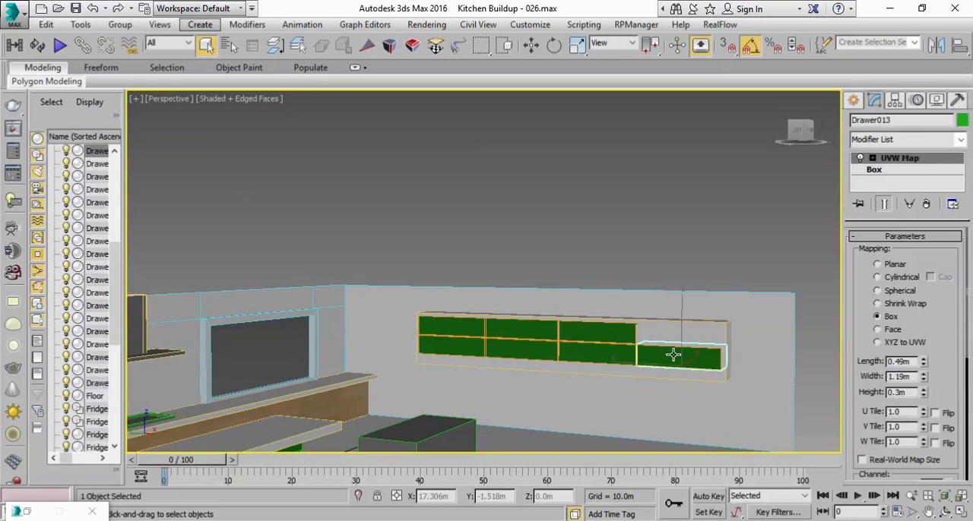
key("Delete")
Step: Select the casing around the Wall B drawers and scale it down along the wall
left_click(664, 342)
middle_click_drag(654, 342, 679, 366, "alt")
key("e")
key("r")
left_click_drag(632, 375, 594, 371)
key("w")
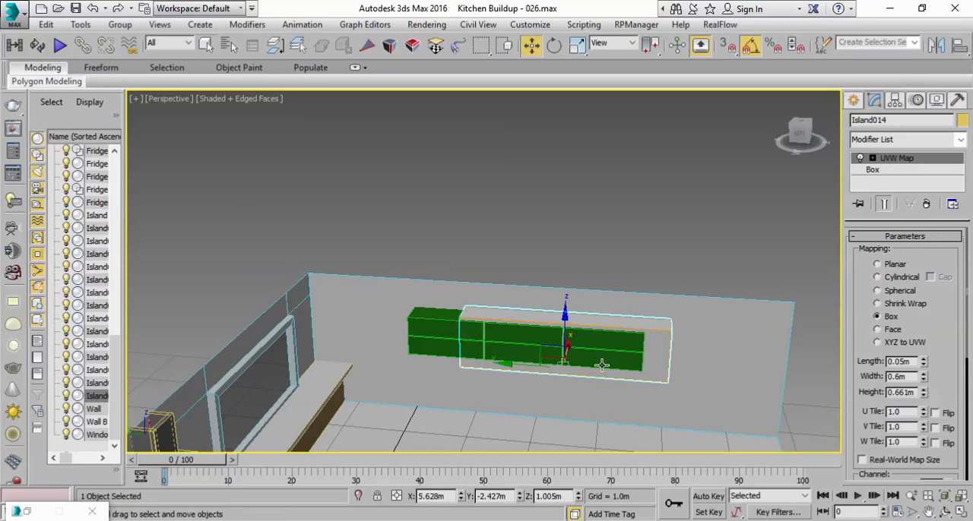
Step: Shift and slightly lengthen the casing along the wall to frame the three remaining drawer columns
left_click_drag(503, 366, 472, 363)
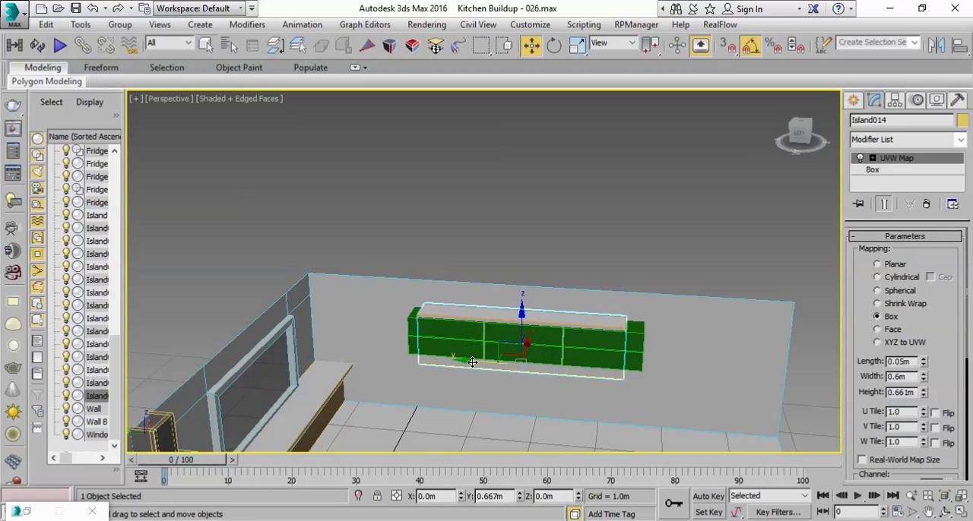
key("r")
left_click_drag(584, 371, 601, 370)
key("w")
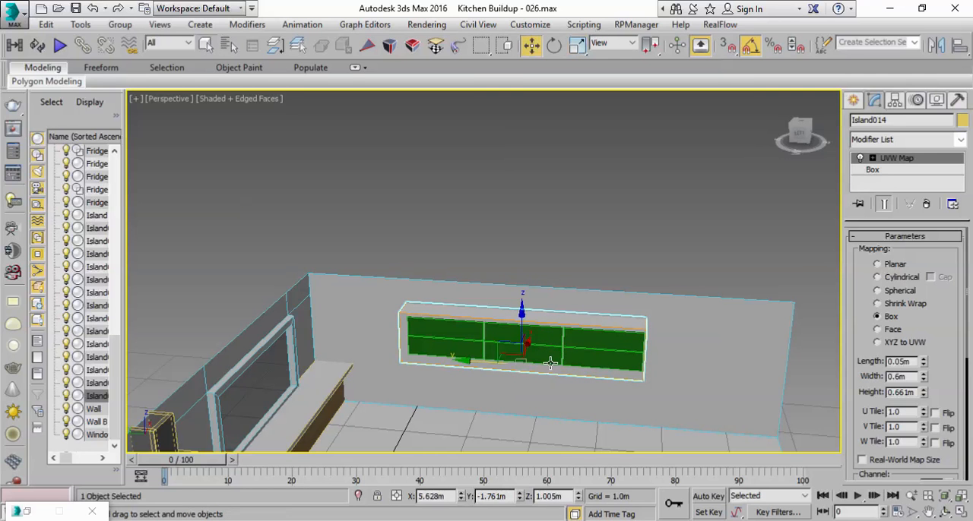
left_click_drag(476, 363, 480, 362)
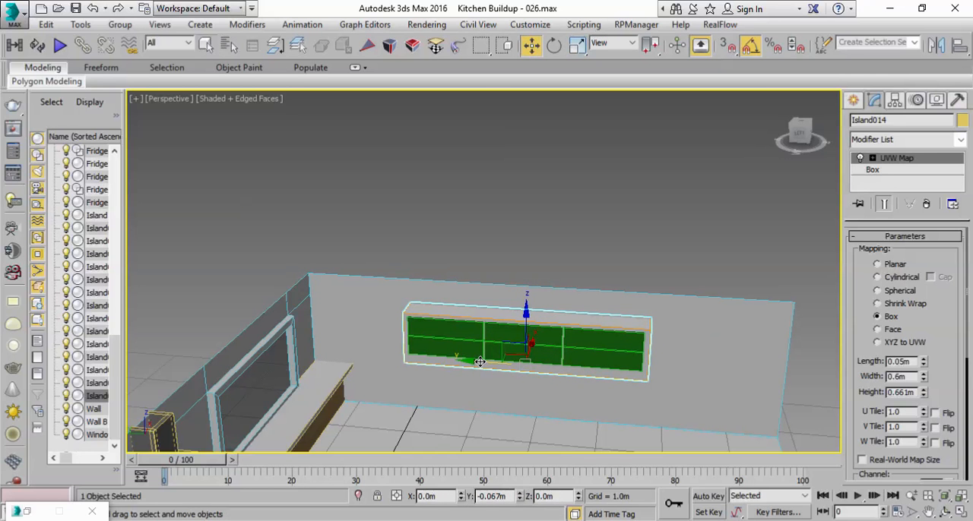
Step: Check the casing's placement in the four-viewport layout and return to the maximized perspective view
left_click(958, 513)
left_click(285, 198)
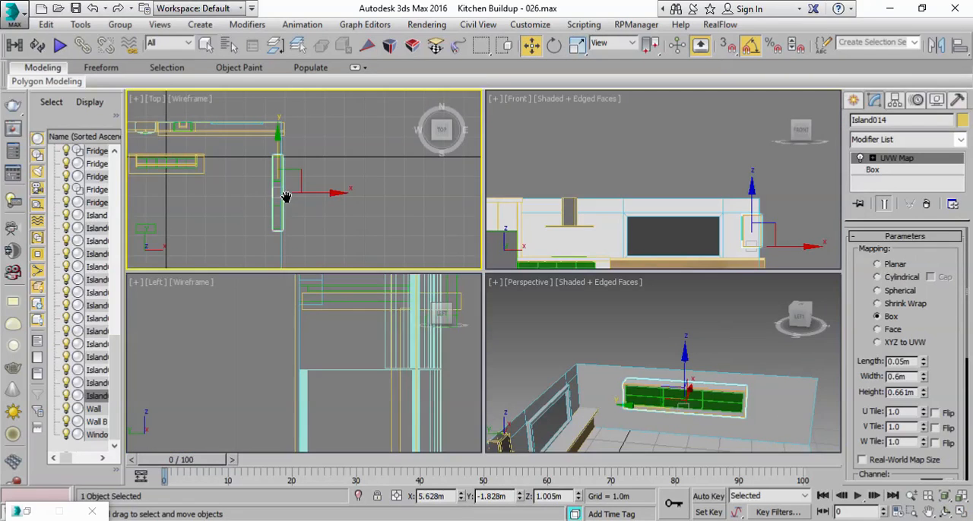
scroll(286, 199, "up", 3)
middle_click_drag(317, 193, 308, 180)
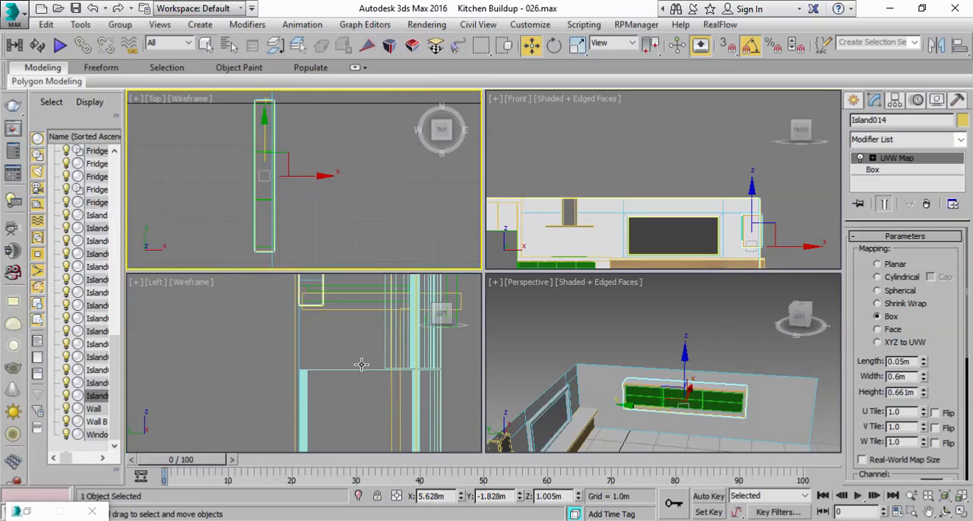
scroll(345, 365, "down", 2)
middle_click_drag(344, 365, 346, 367)
right_click(676, 318)
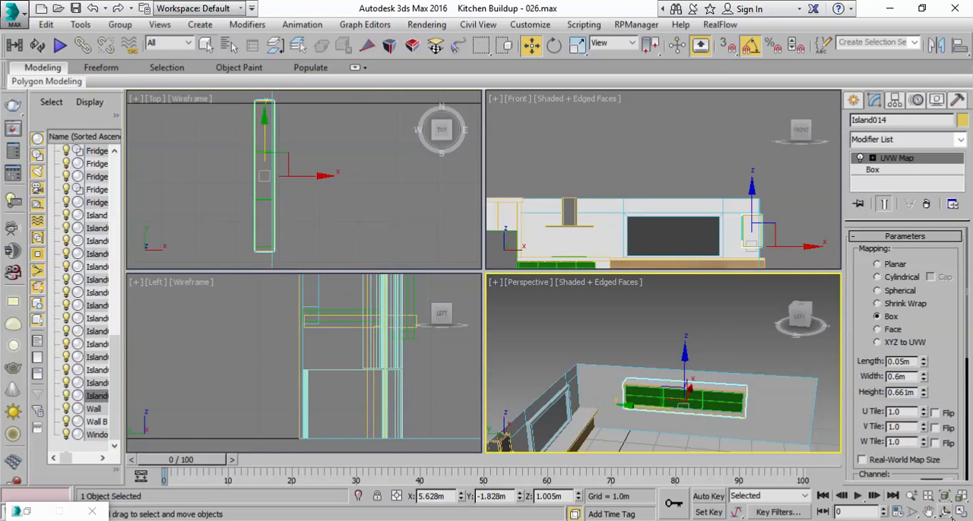
left_click(962, 514)
Step: Select the casing with its six drawers and move the whole unit along Wall B toward the window corner
left_click(206, 46)
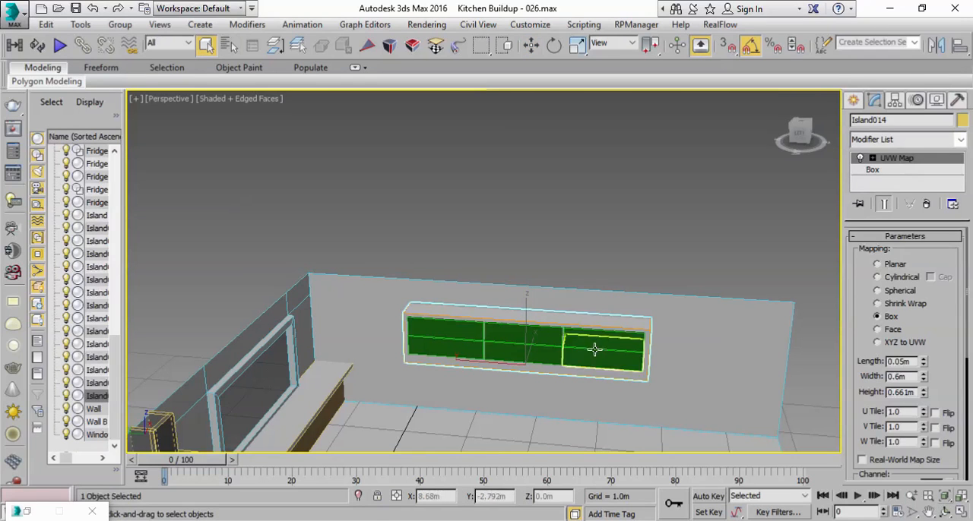
left_click(593, 343, "ctrl")
left_click(539, 348, "ctrl")
left_click(426, 329, "ctrl")
key("w")
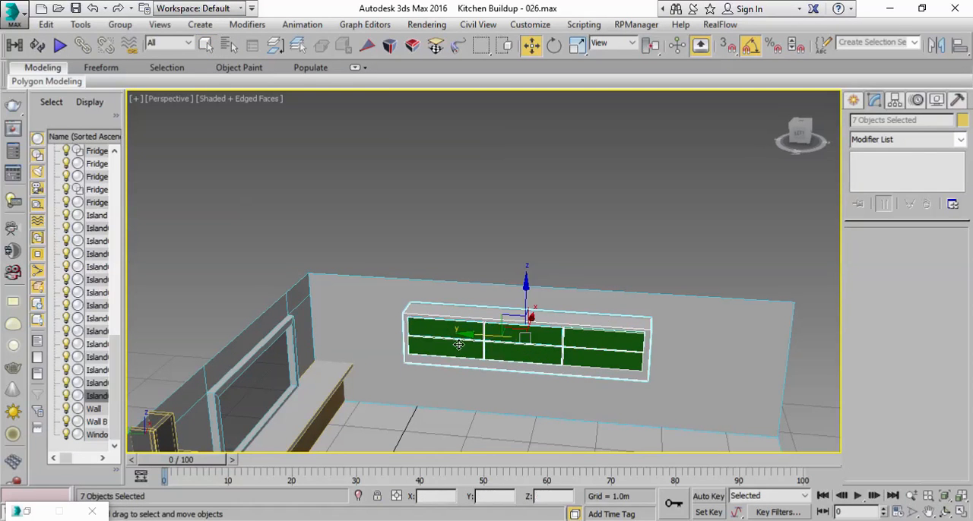
left_click_drag(478, 335, 387, 304)
Step: Scale the wall drawer unit to about 79% along its length and raise it slightly on the wall
middle_click_drag(517, 313, 536, 338, "alt")
key("e")
key("r")
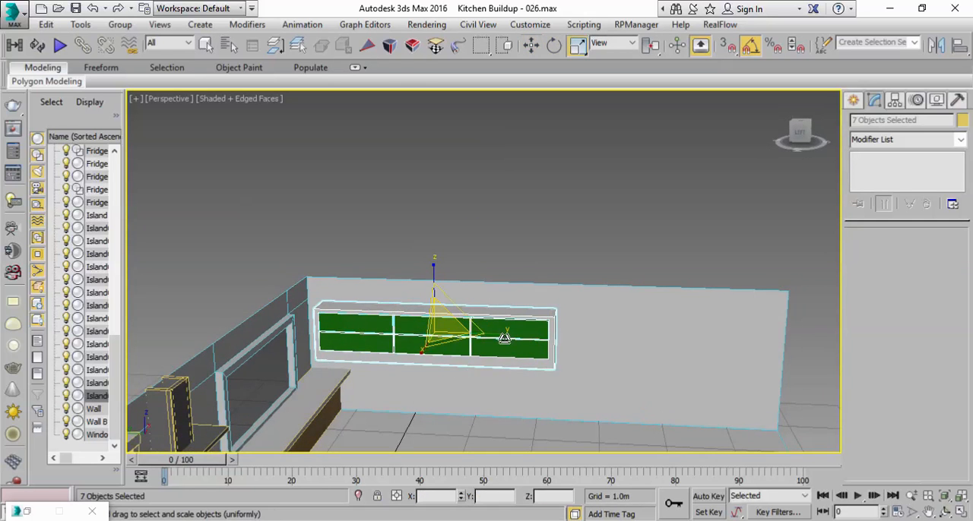
left_click_drag(497, 332, 490, 332)
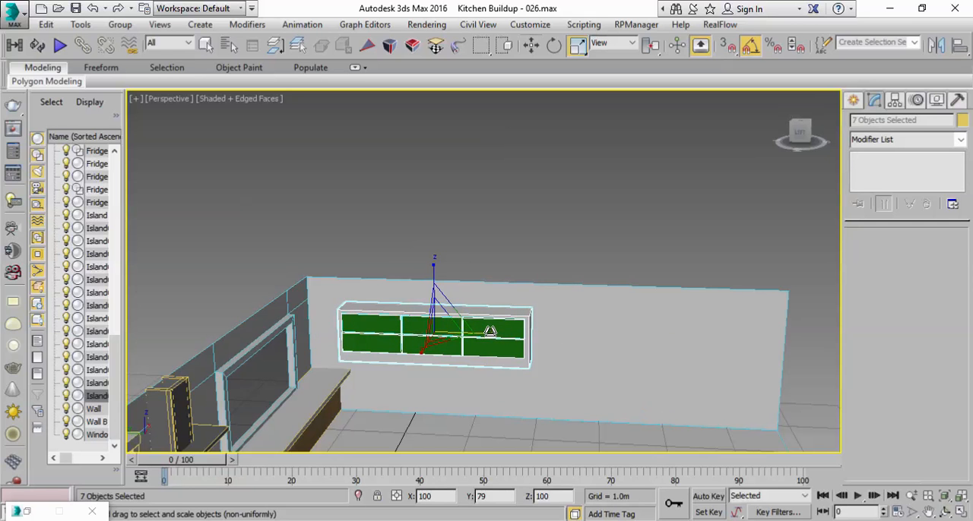
key("w")
middle_click_drag(502, 333, 489, 313, "alt")
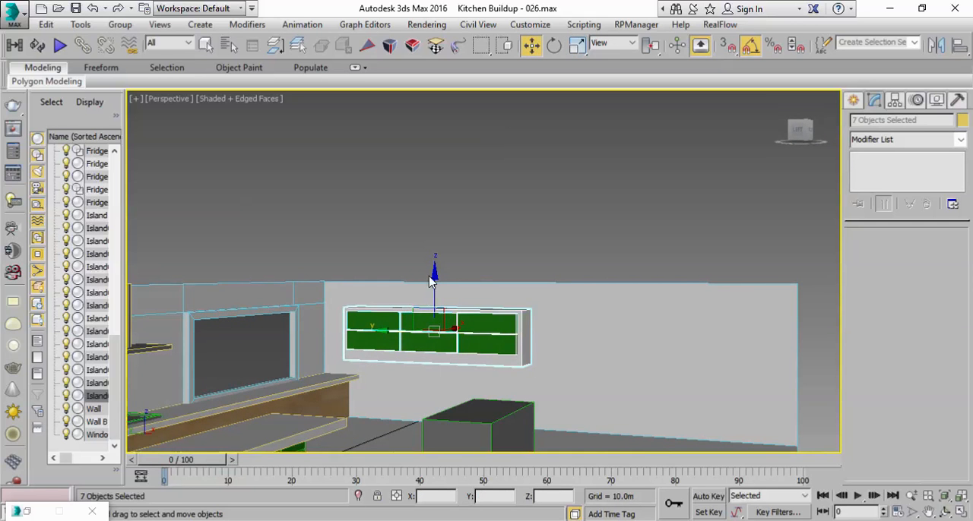
left_click_drag(435, 283, 434, 277)
Step: Scale the depth of the wall drawer unit along X to about 48%
key("r")
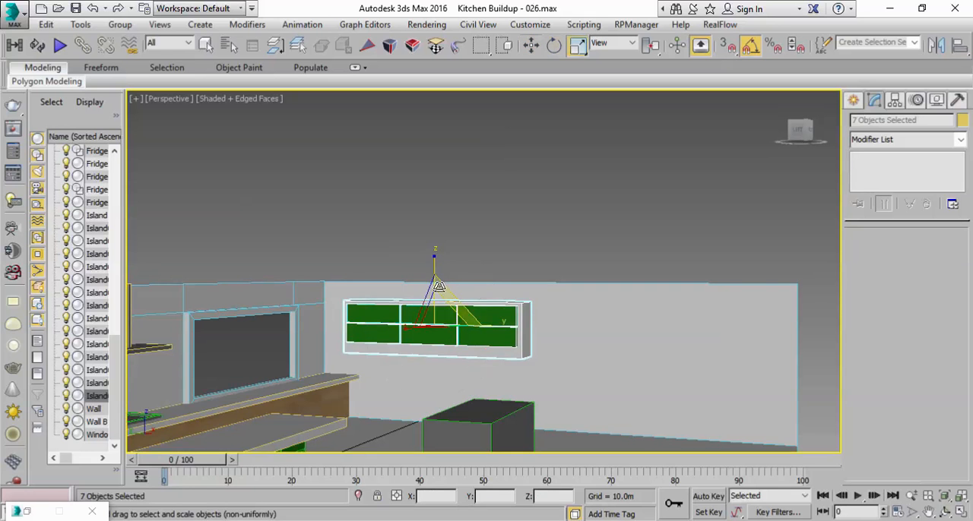
middle_click_drag(482, 285, 434, 344, "alt")
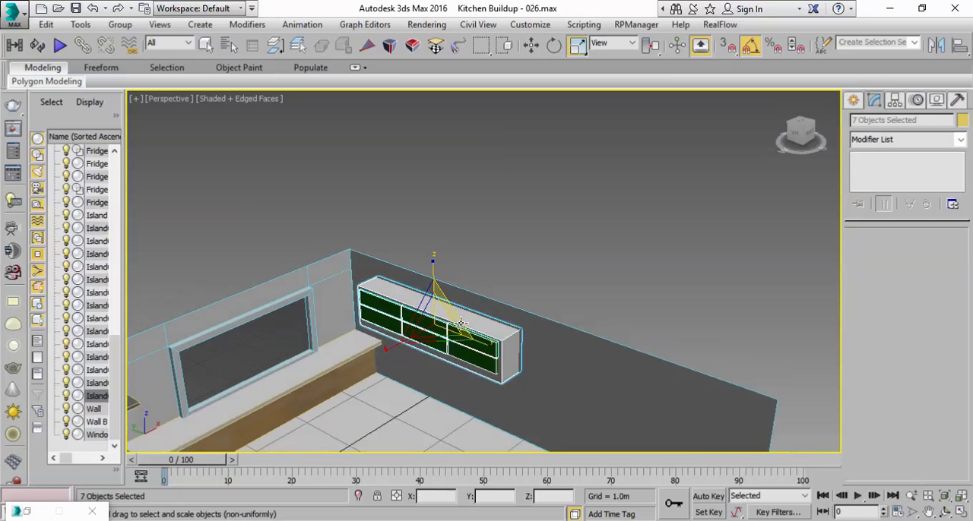
key("w")
key("r")
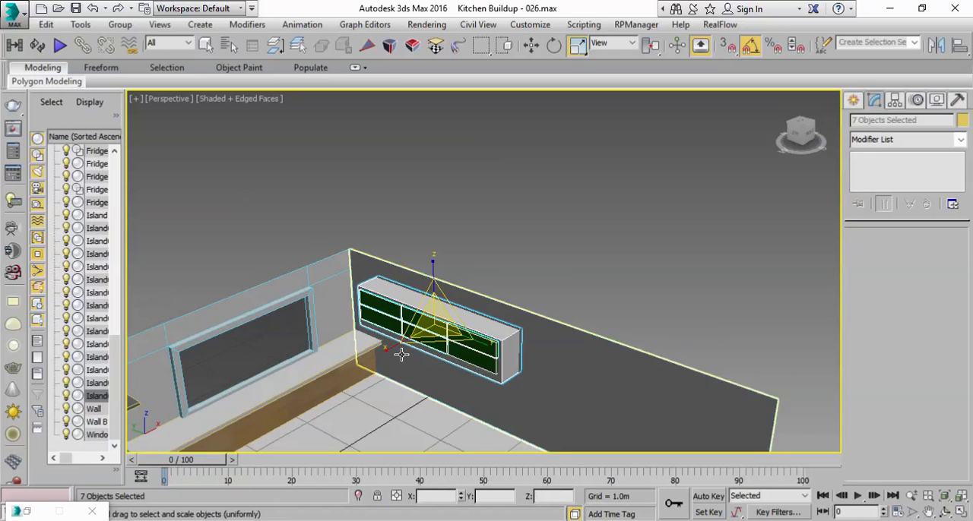
left_click_drag(390, 349, 423, 329)
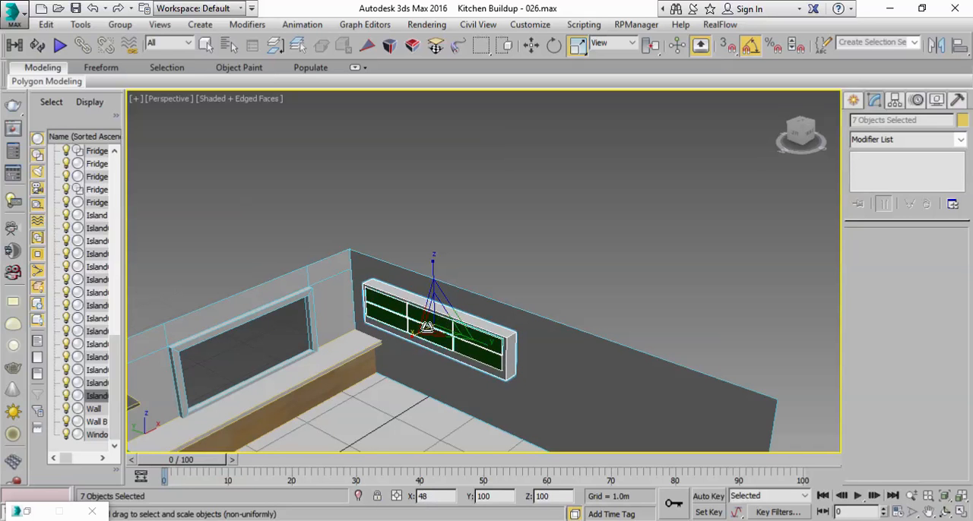
Step: Raise the wall drawer unit about 0.17 m and shift it about 0.045 m along Y toward the window corner
key("w")
left_click_drag(463, 305, 471, 295)
middle_click_drag(471, 295, 494, 299, "alt")
left_click_drag(396, 322, 383, 321)
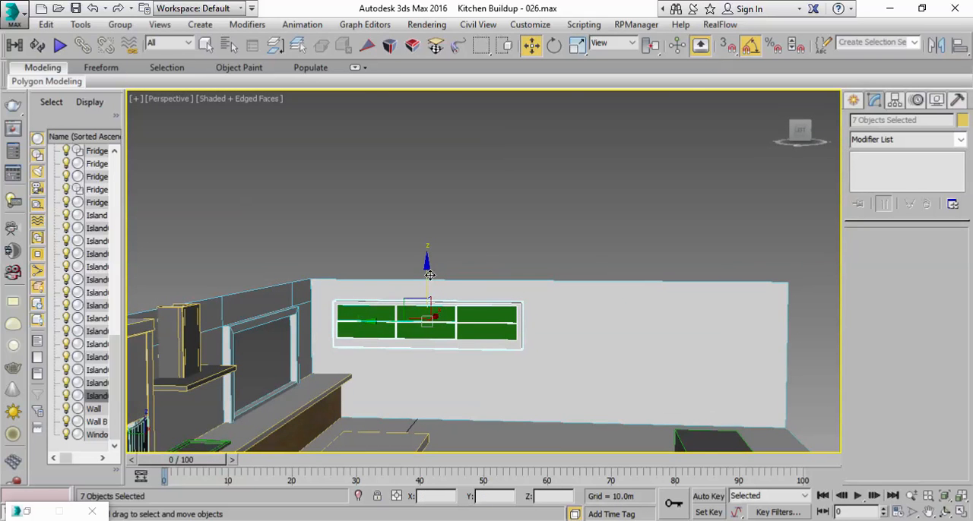
left_click_drag(427, 273, 427, 263)
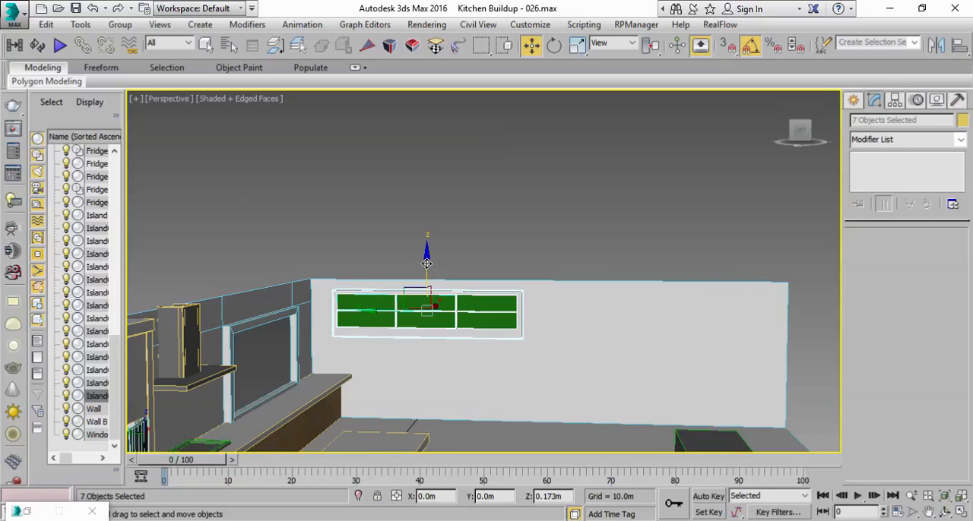
left_click_drag(386, 313, 383, 313)
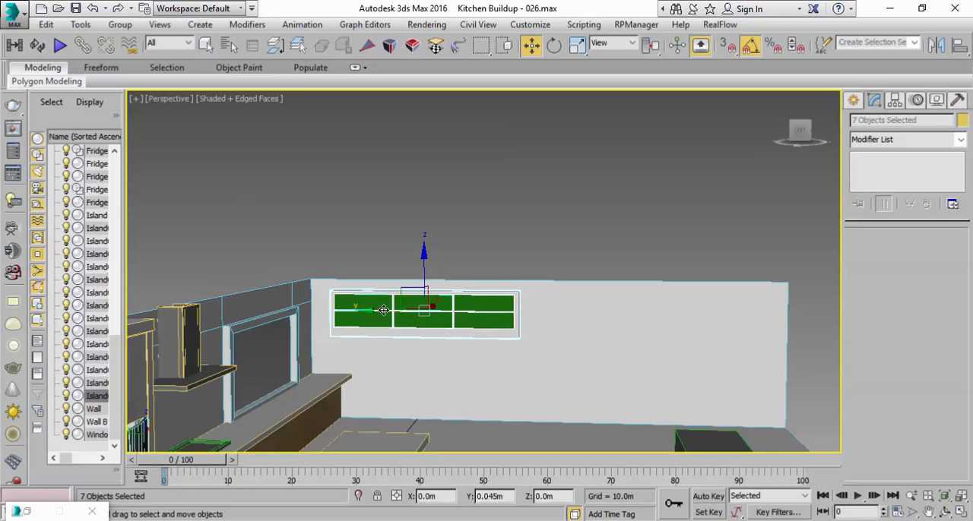
Step: Connect Wall B's top and bottom edges with one vertical segment to split the wall
left_click(565, 299)
left_click(886, 253)
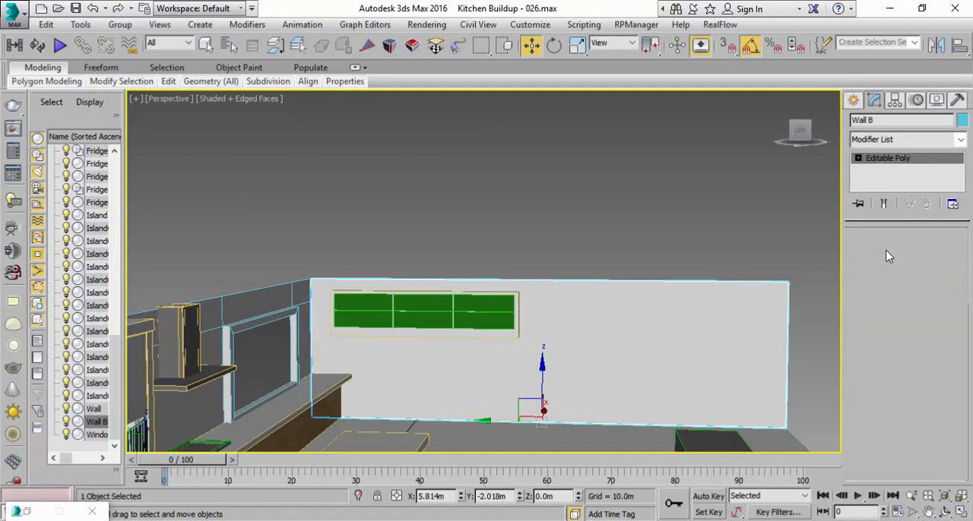
left_click(622, 284)
left_click(873, 327)
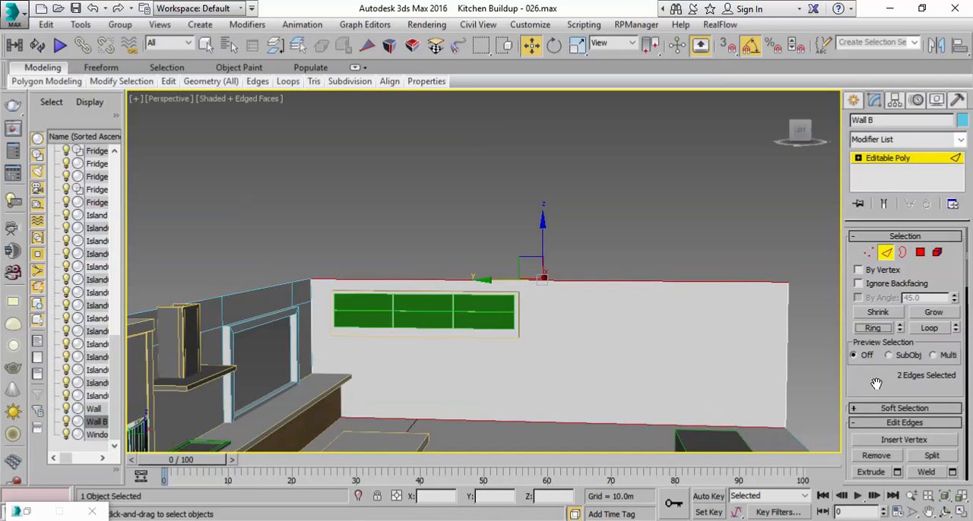
left_click_drag(877, 380, 876, 279)
left_click(951, 405)
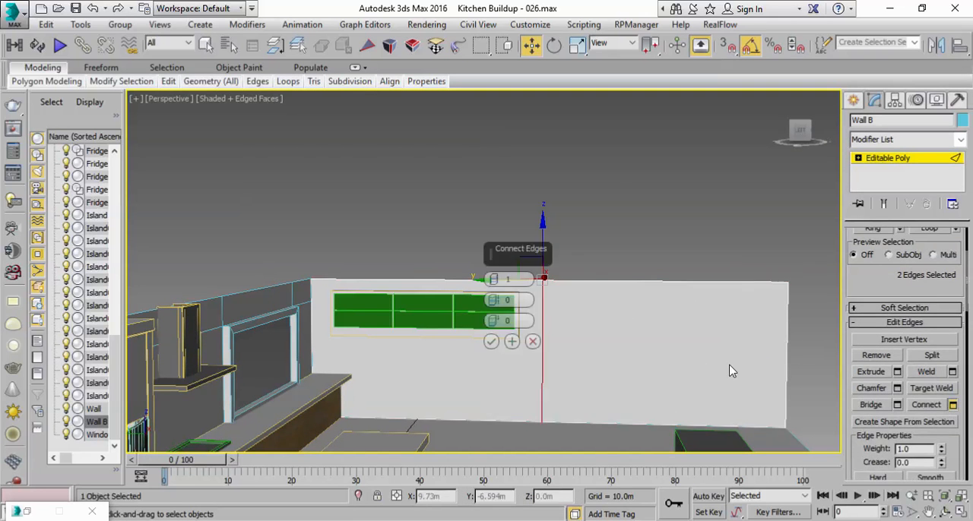
left_click(492, 343)
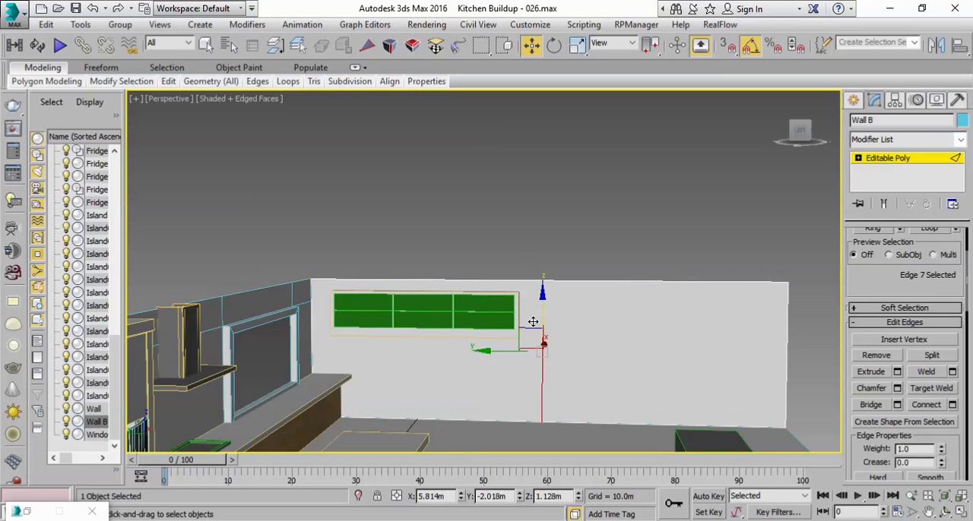
Step: Move Wall B's new vertical edge along Y toward the drawer unit's end, to about Y -1.77 m
left_click_drag(495, 355, 475, 351)
middle_click_drag(571, 346, 557, 353, "alt")
scroll(855, 304, "up", 3)
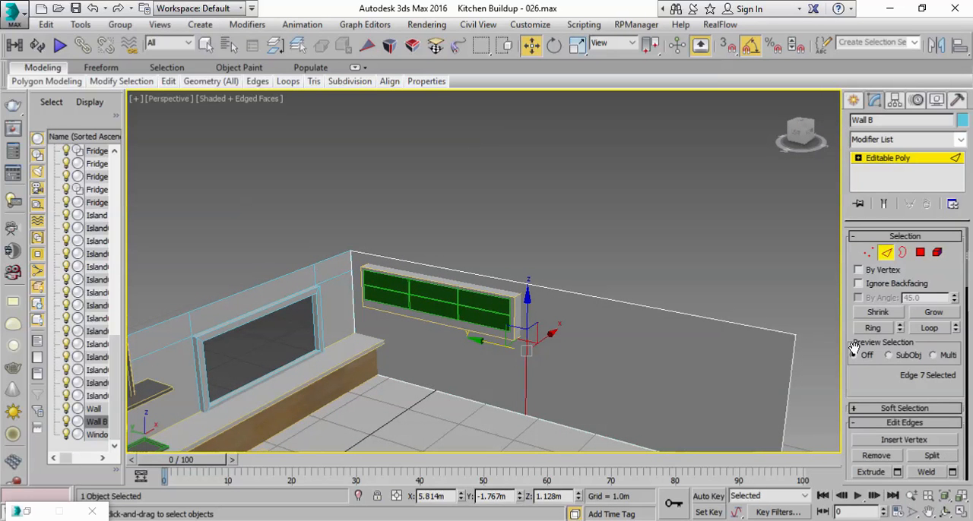
Step: Select only the Wall B polygon beyond the new vertical edge, on the side away from the drawer unit
left_click(920, 251)
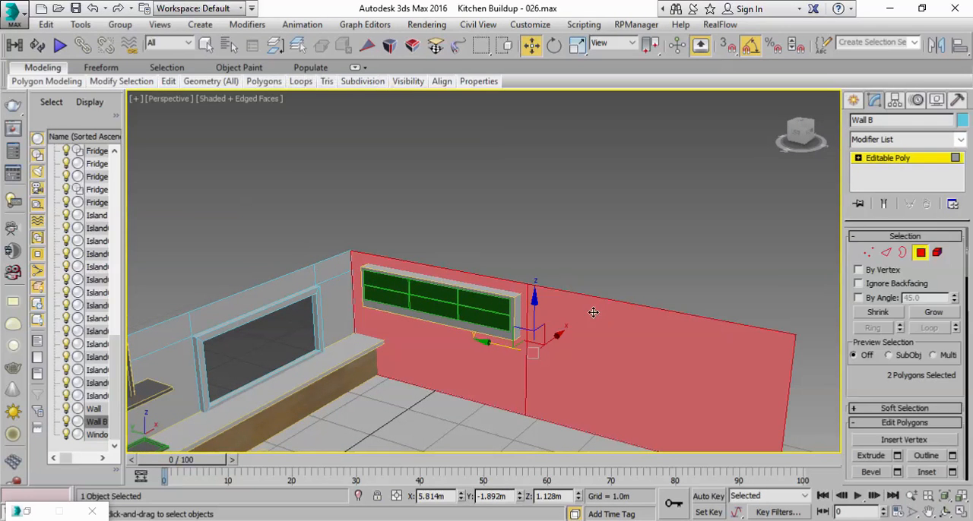
left_click(595, 267)
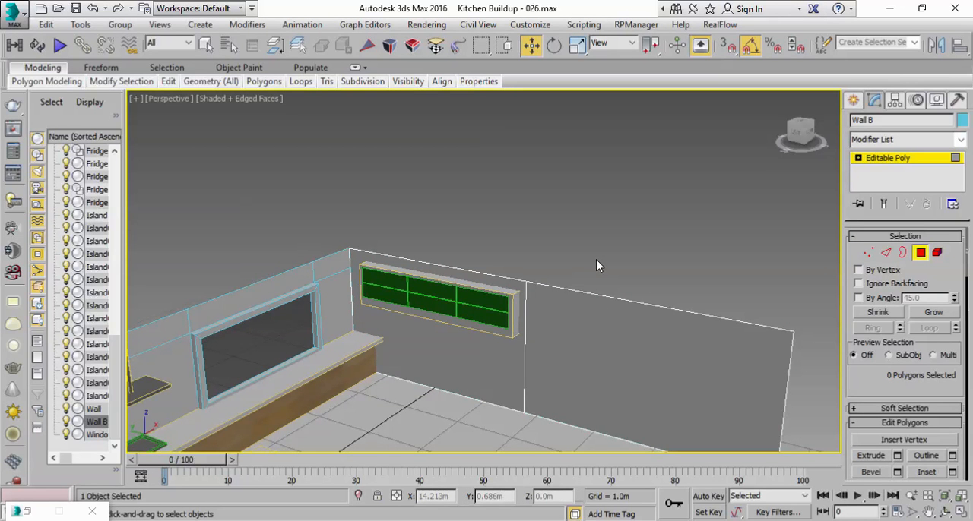
middle_click_drag(580, 299, 580, 290)
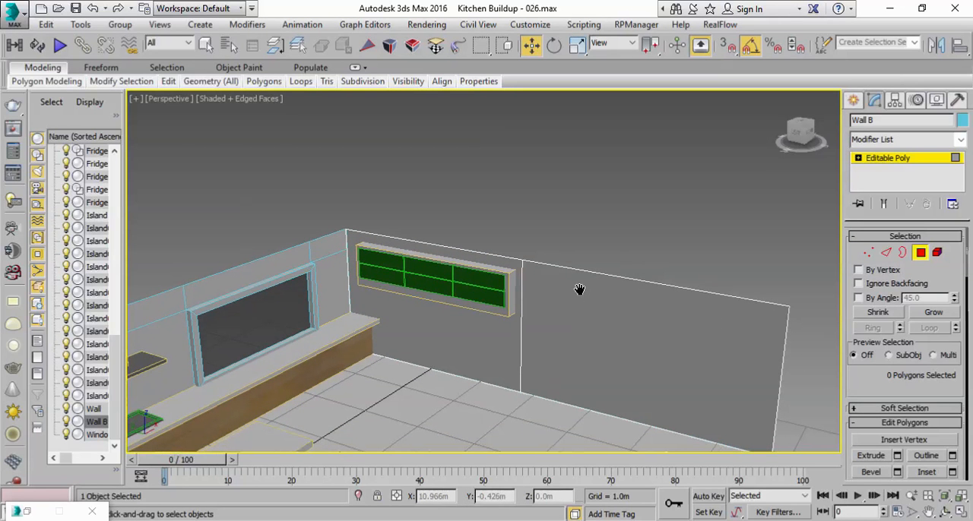
left_click(546, 319)
middle_click_drag(586, 342, 625, 358, "alt")
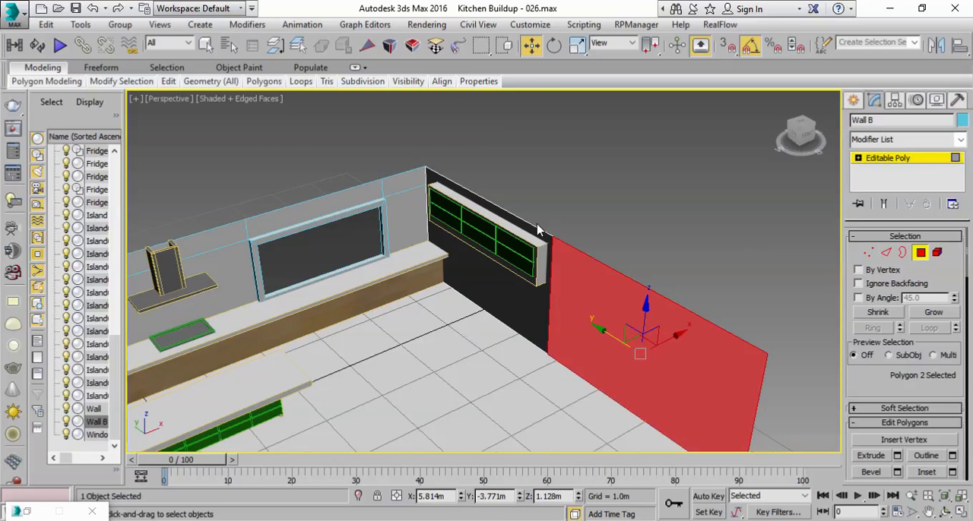
Step: Chamfer Wall B's vertical edge beside the wall drawer unit by 0.01 m with one segment
key("2")
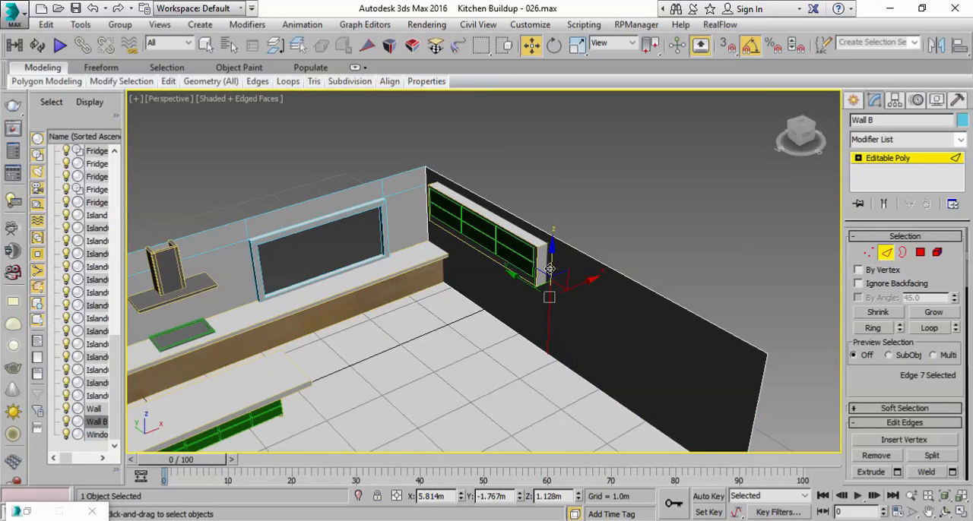
scroll(865, 390, "down", 5)
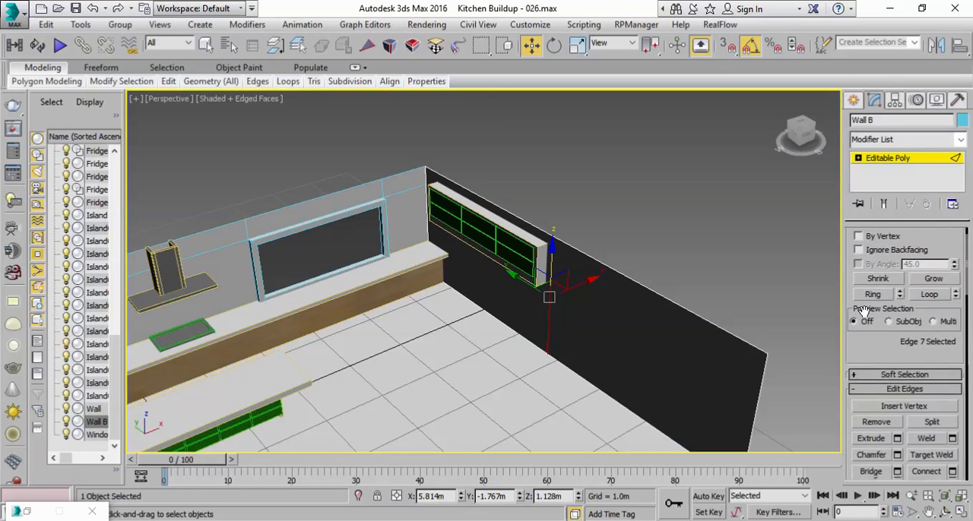
left_click(897, 325)
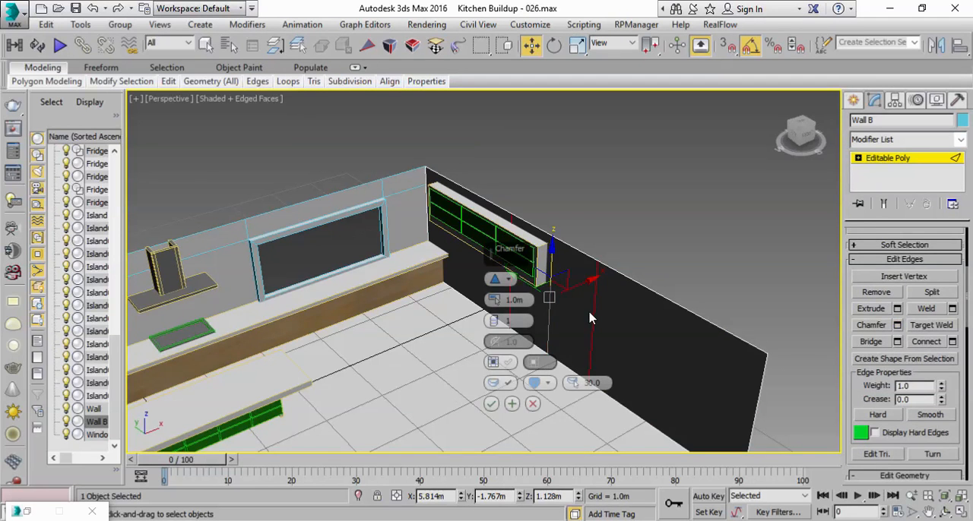
scroll(592, 318, "up", 2)
left_click_drag(494, 301, 494, 320)
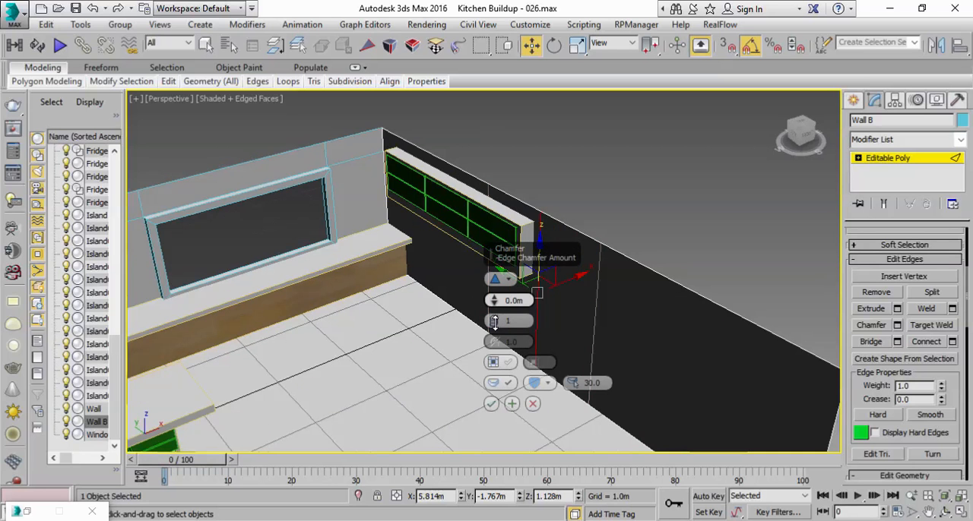
left_click(494, 298)
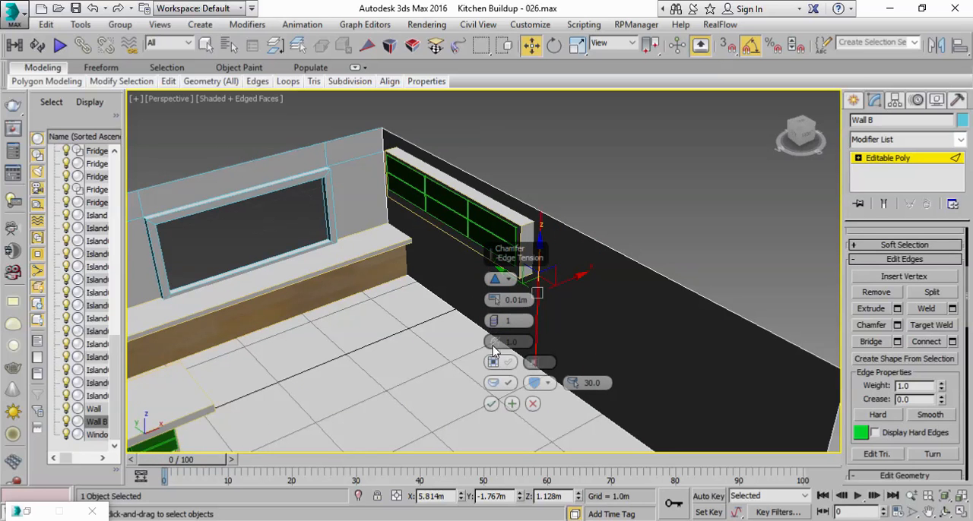
left_click(491, 404)
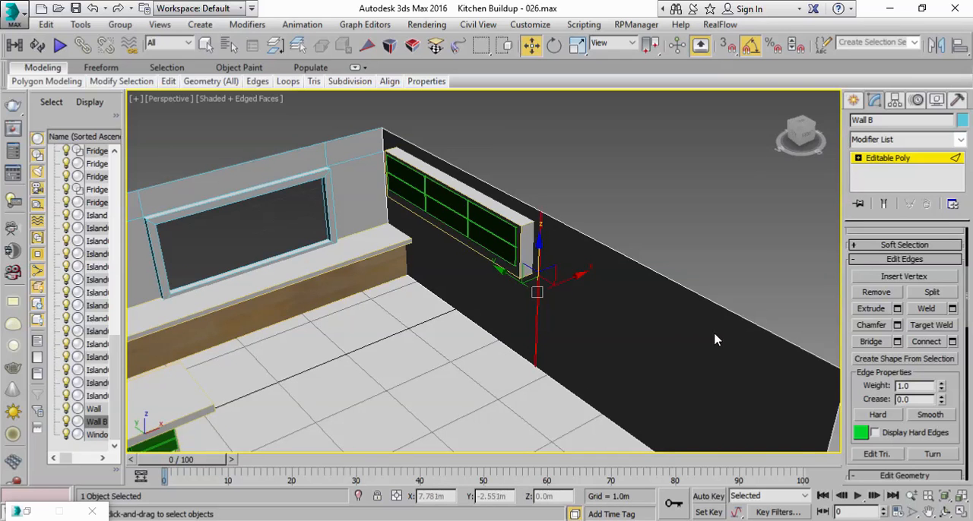
Step: Move the Wall B polygon beyond the chamfered edge about 0.62 m outward along X to form a stepped recess
scroll(886, 377, "up", 5)
left_click(920, 253)
left_click(738, 233)
left_click(624, 299)
scroll(601, 370, "down", 2)
left_click_drag(631, 351, 645, 325)
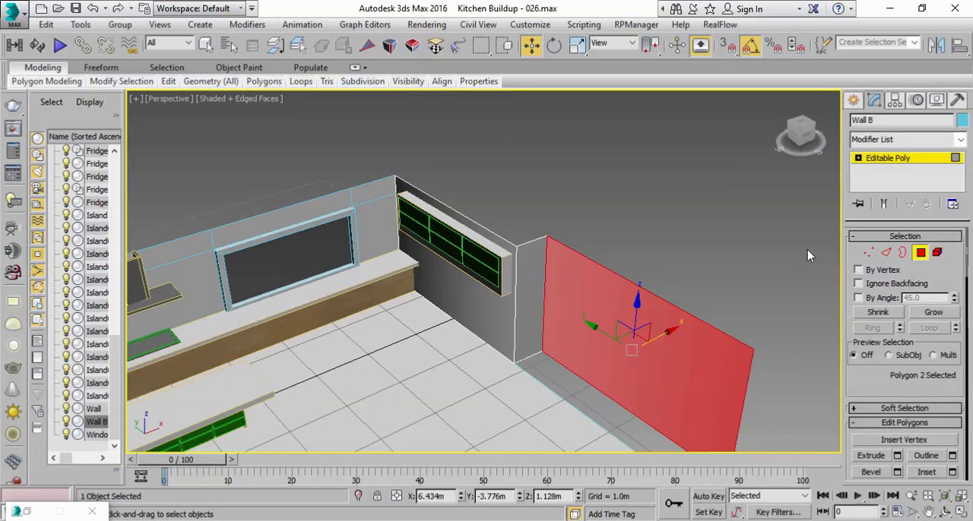
Step: Chamfer the two vertical corner edges of Wall B's step by 0.01 m with one segment
left_click(884, 254)
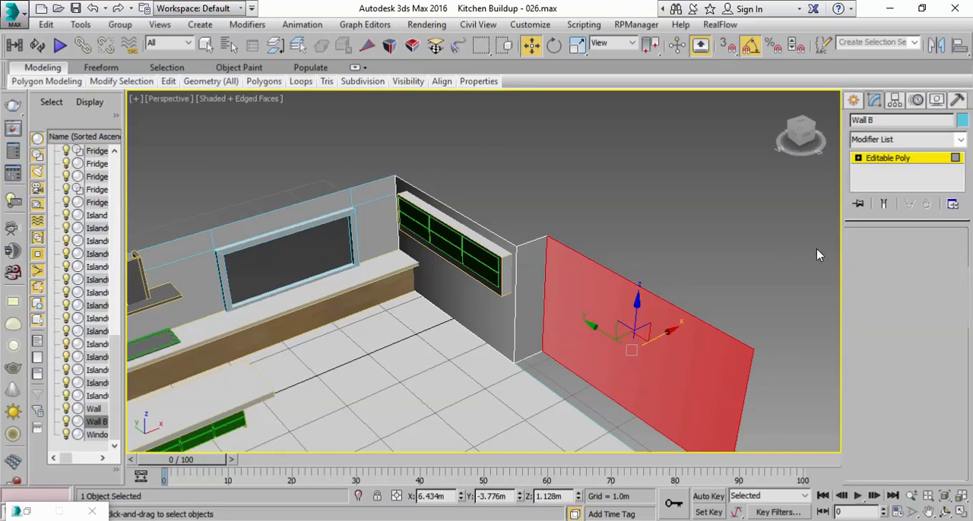
left_click(546, 270)
left_click(516, 325, "ctrl")
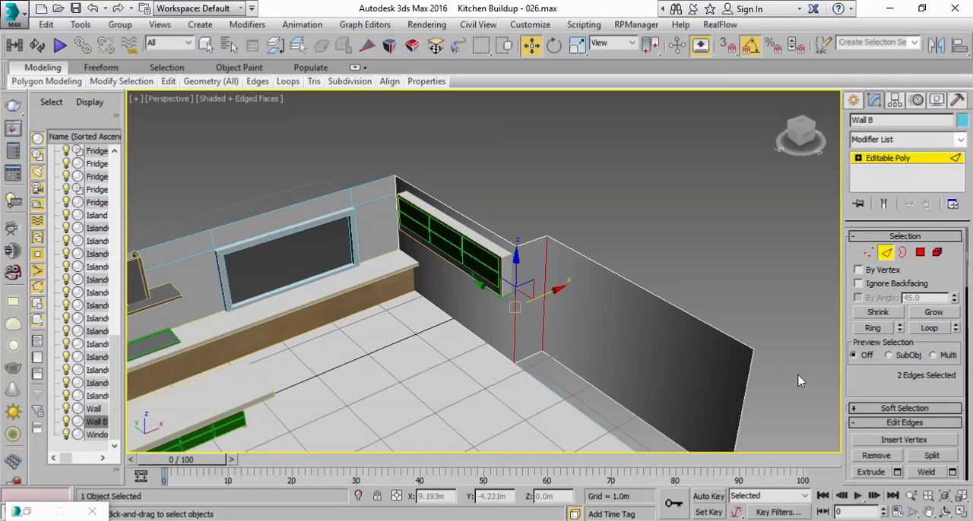
scroll(867, 365, "down", 4)
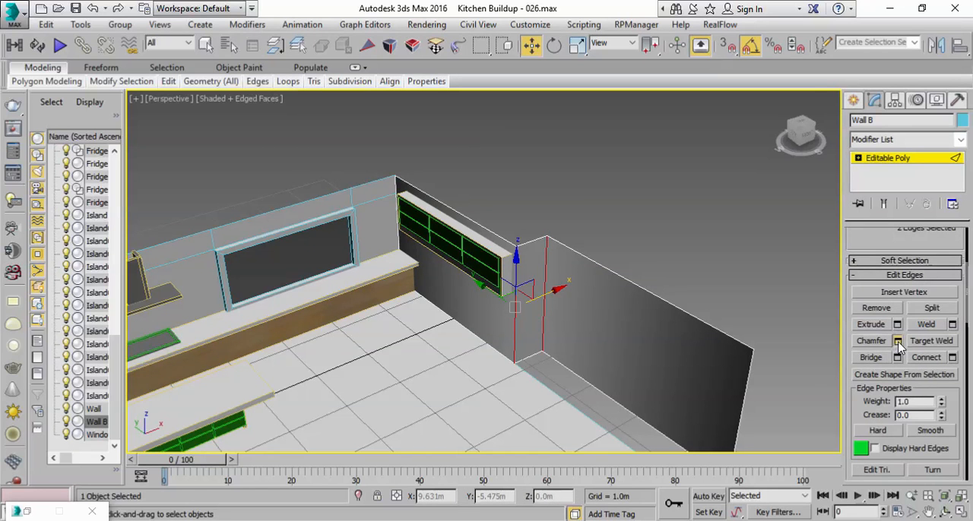
left_click(898, 342)
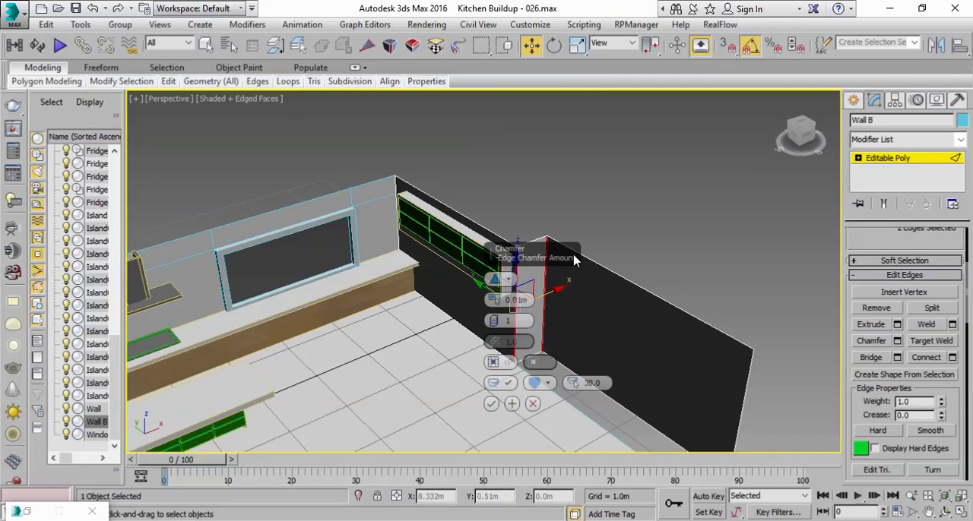
scroll(631, 260, "up", 2)
middle_click_drag(631, 260, 628, 302)
scroll(636, 287, "up", 4)
scroll(483, 294, "up", 2)
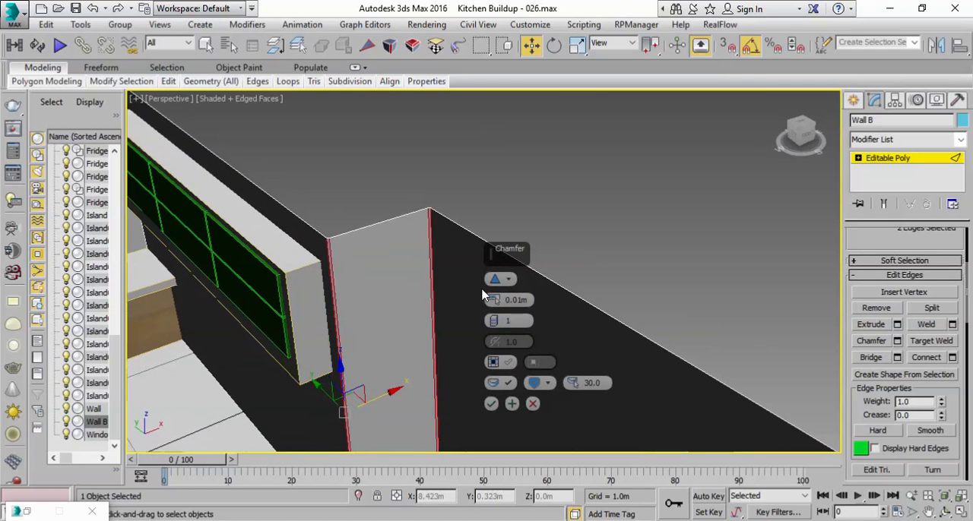
left_click(492, 405)
scroll(479, 329, "down", 6)
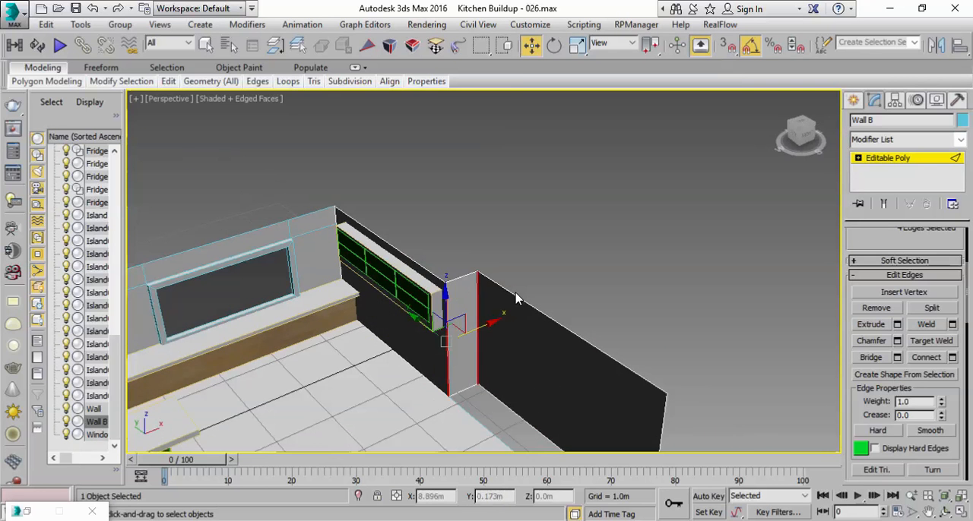
key("2")
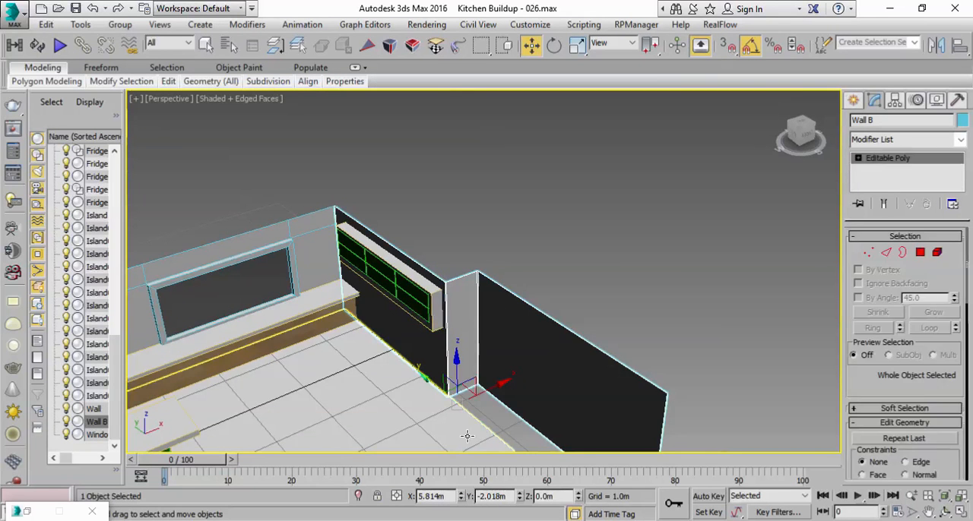
Step: Extend the floor by moving its edge on the Wall B side outward along X, past the recessed wall section
left_click(472, 423)
scroll(473, 423, "down", 4)
key("r")
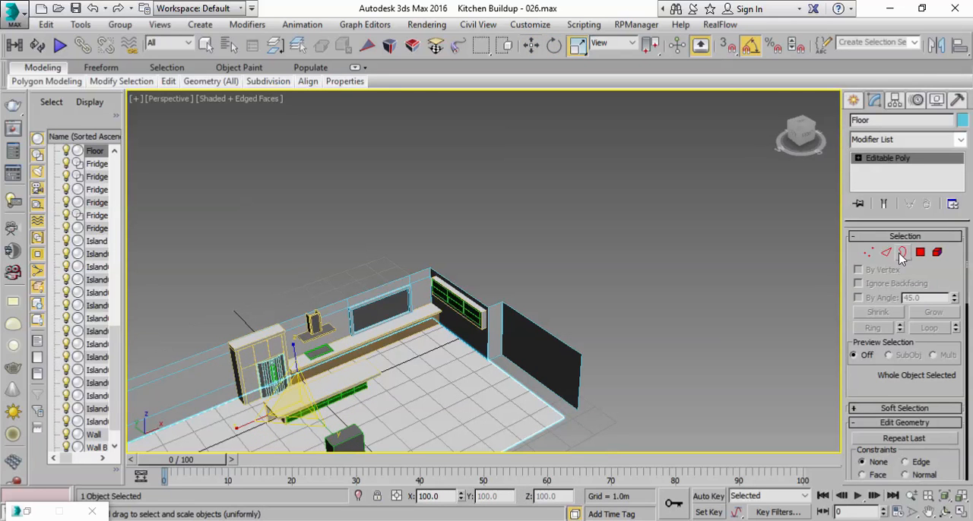
left_click(887, 253)
left_click(516, 384)
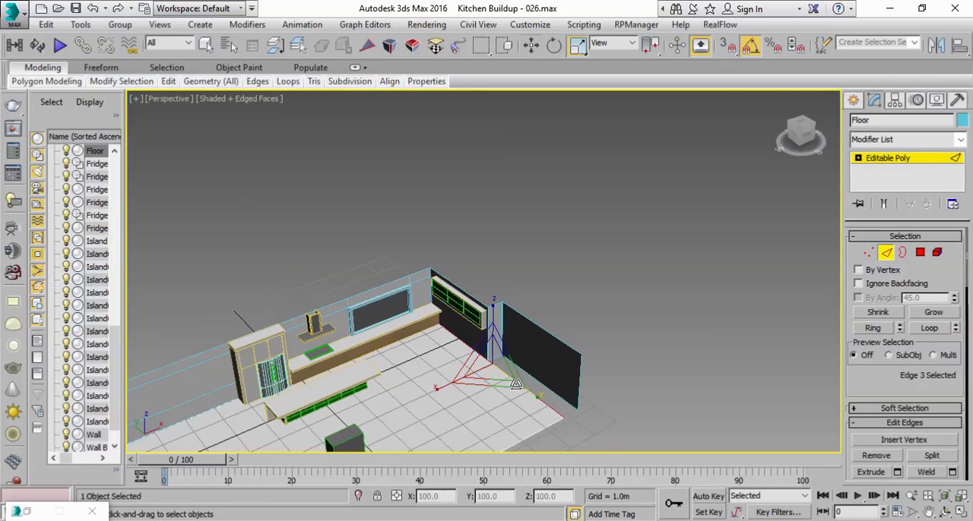
key("w")
left_click_drag(524, 351, 573, 336)
left_click(882, 166)
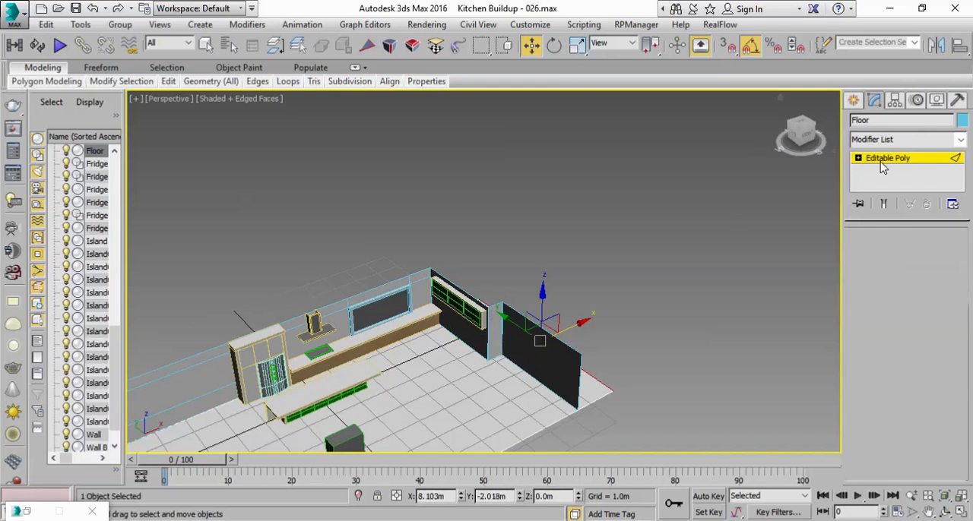
Step: Add a UVW Map modifier to the floor
left_click(961, 140)
left_click_drag(964, 164, 971, 440)
left_click(881, 374)
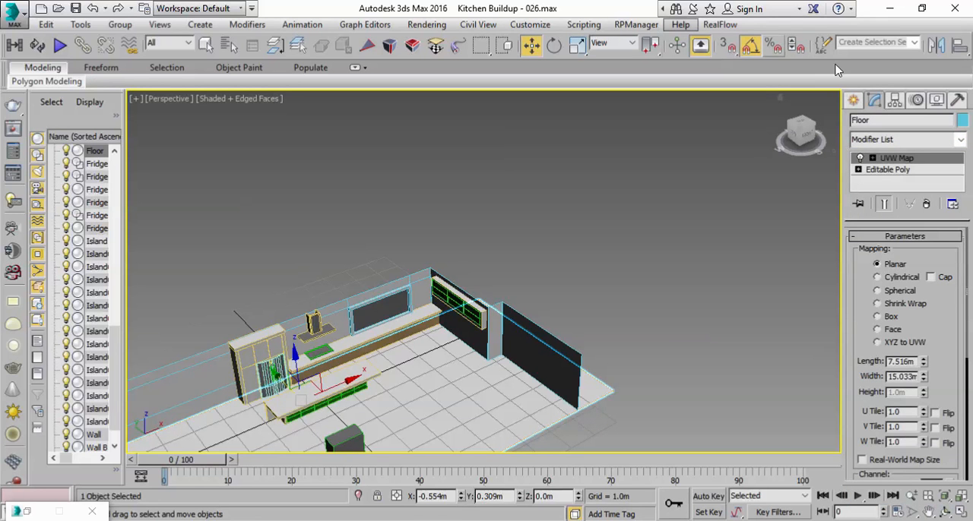
Step: Assign the blue checker material to the floor and inspect its planar mapping
left_click_drag(853, 52, 634, 69)
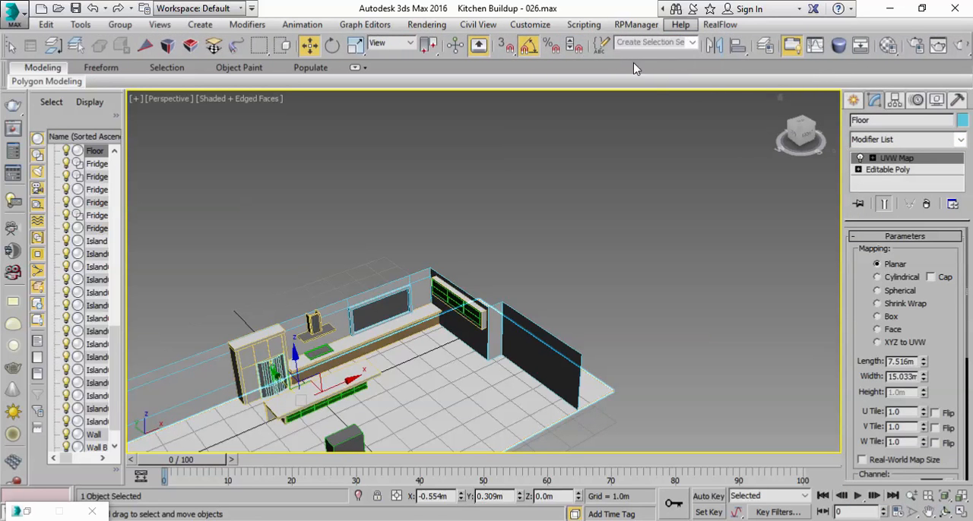
left_click(883, 47)
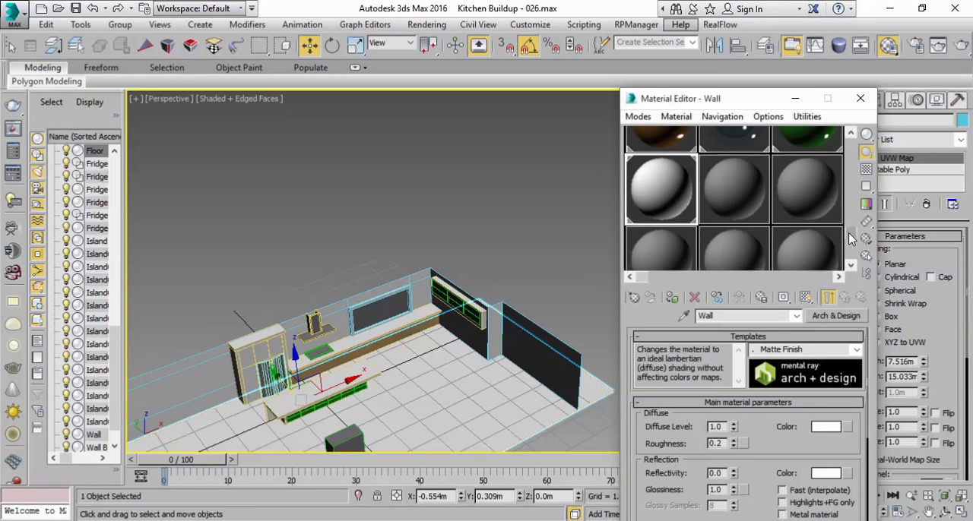
left_click_drag(851, 242, 853, 146)
left_click(688, 160)
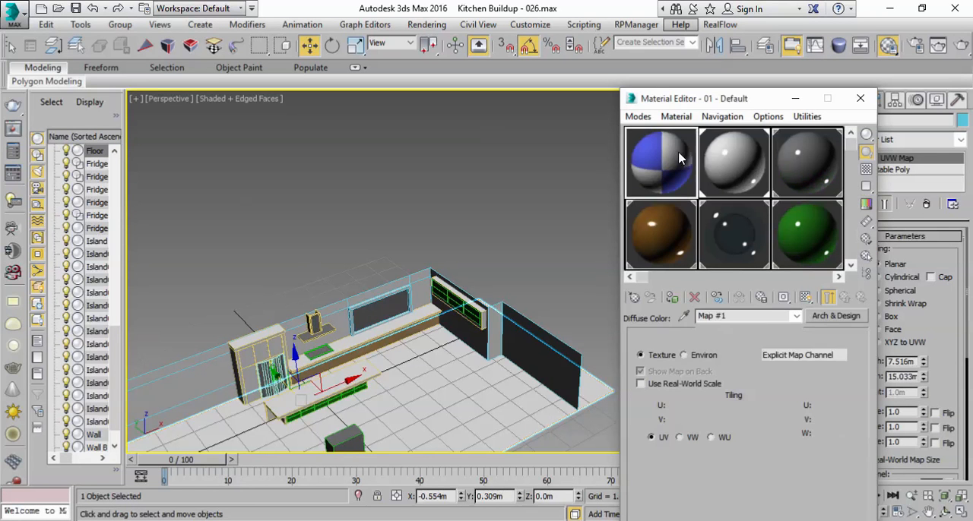
left_click(670, 300)
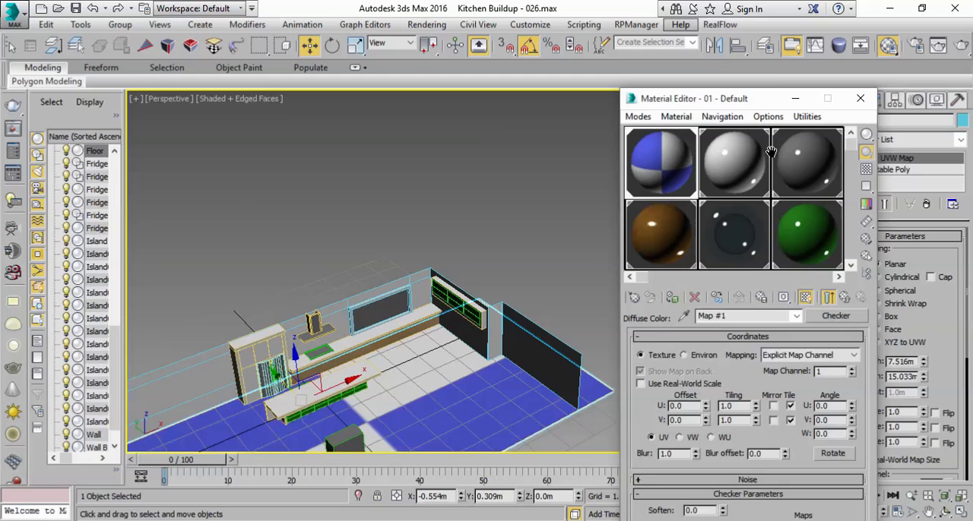
left_click(795, 99)
scroll(614, 275, "down", 3)
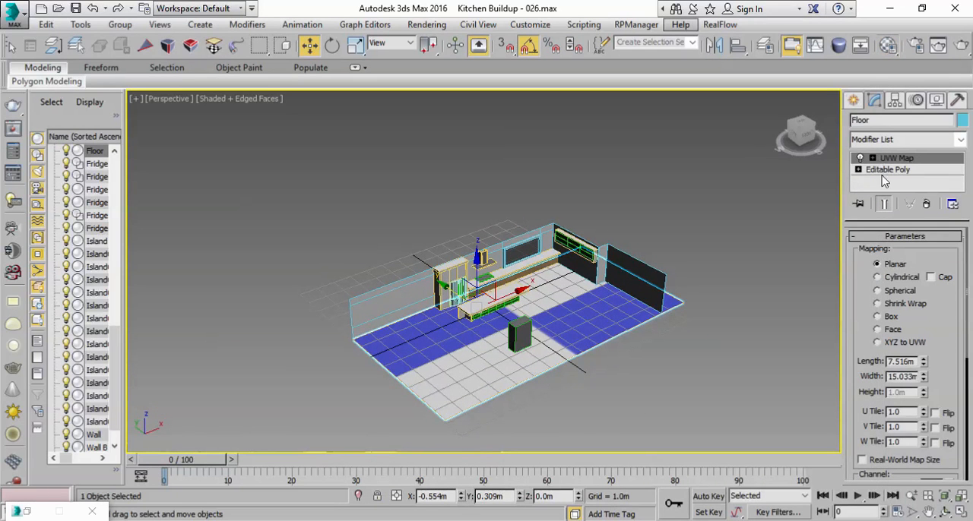
left_click_drag(856, 374, 867, 286)
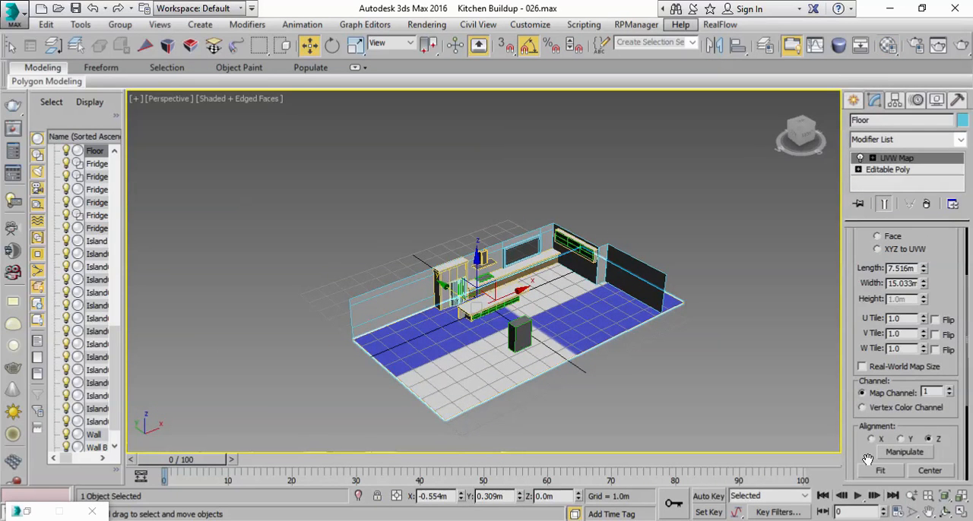
scroll(625, 335, "up", 5)
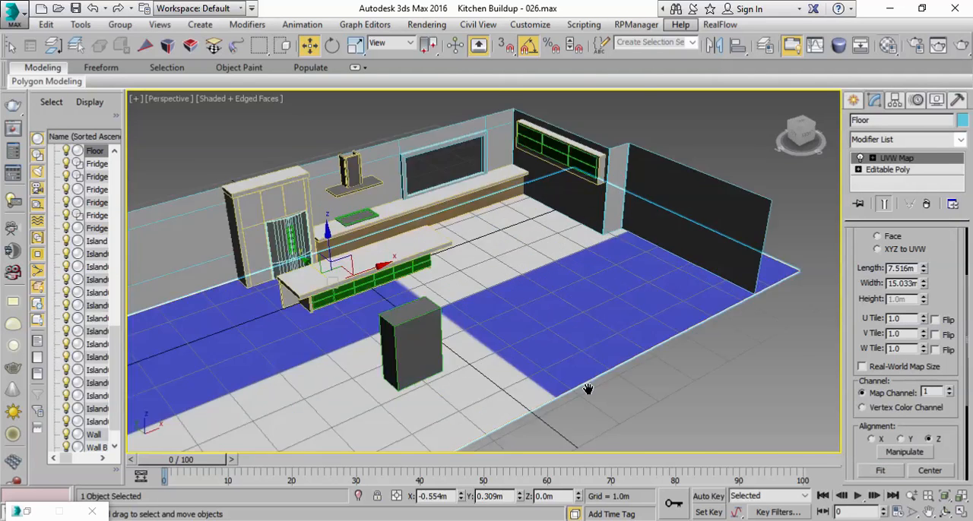
middle_click_drag(661, 155, 560, 374, "alt")
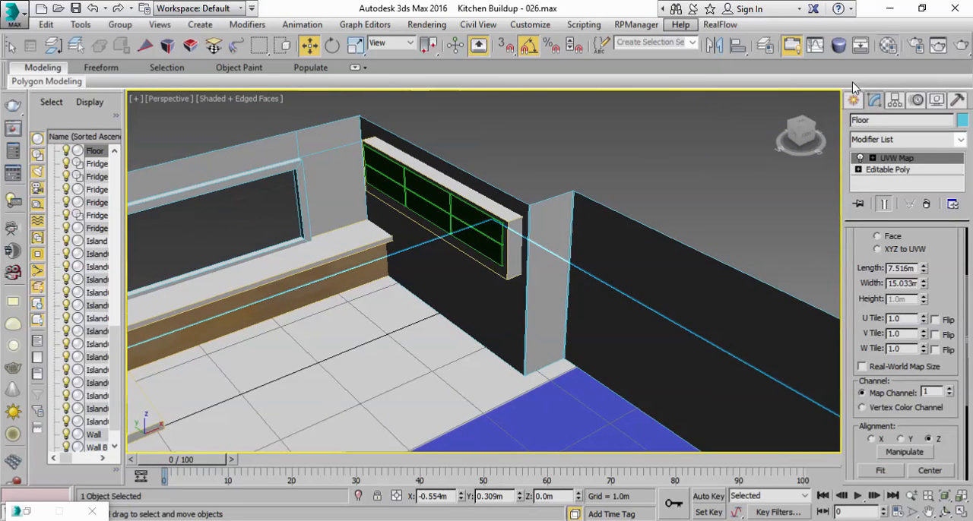
Step: Name the unused material slot after Wall as Floor and change its type to Arch & Design
left_click(888, 46)
left_click_drag(852, 144, 851, 232)
left_click(743, 201)
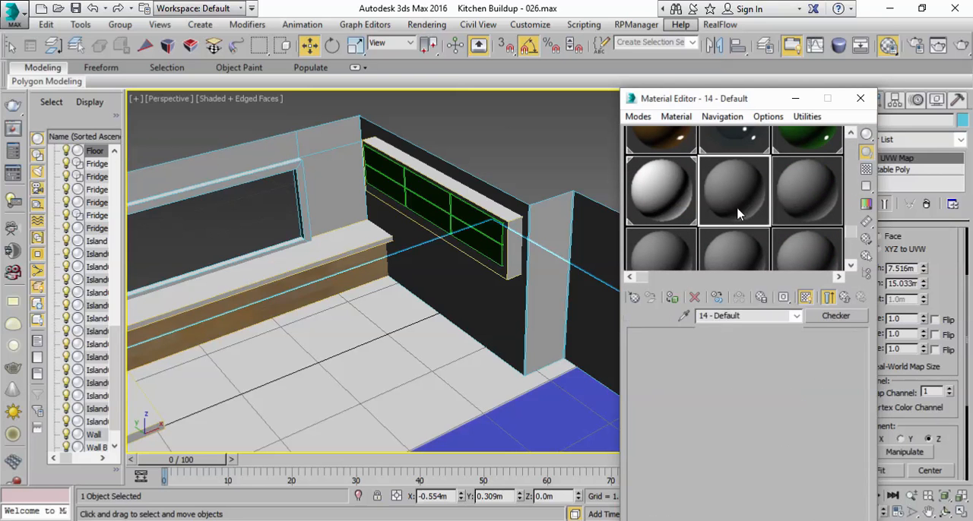
left_click(737, 318)
type("Floor")
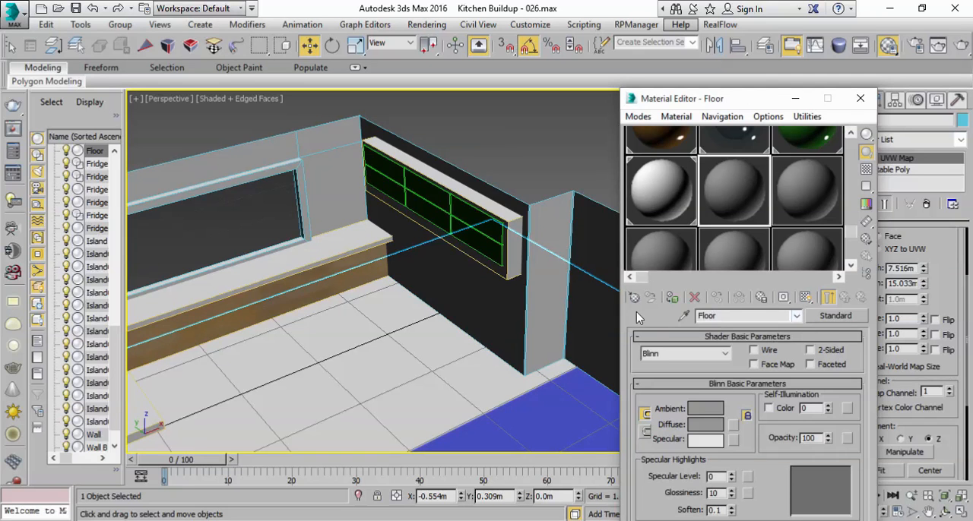
left_click(837, 316)
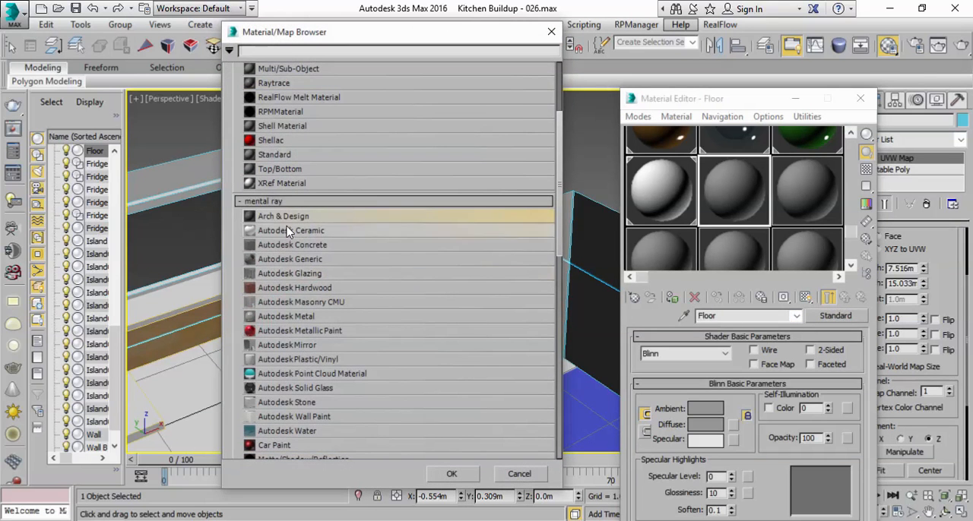
double_click(365, 231)
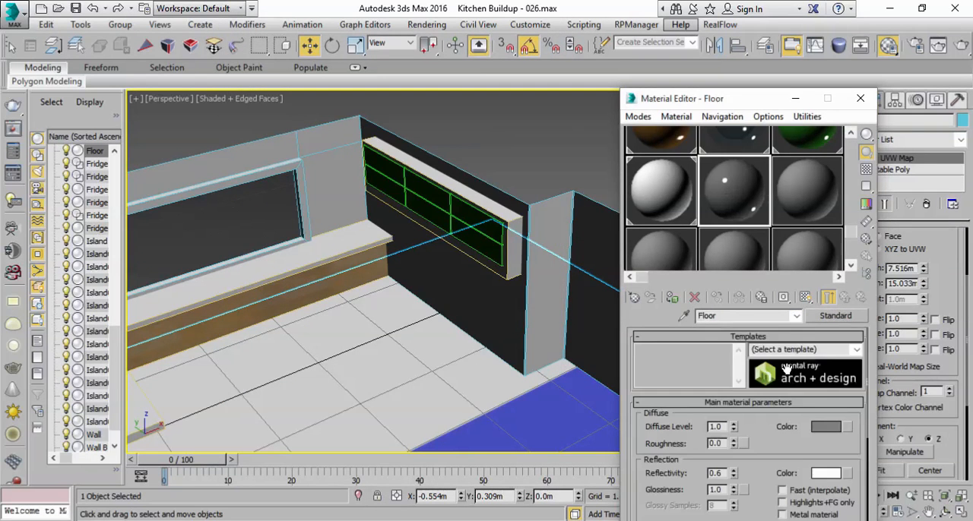
Step: Set the Floor material's diffuse colour to light orange and assign the material to the floor
left_click(824, 428)
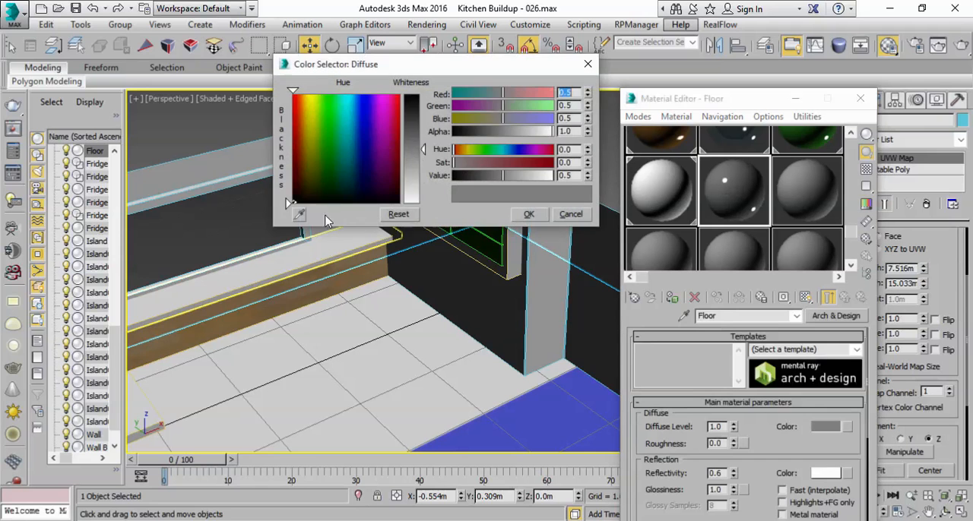
left_click(301, 102)
left_click(530, 214)
left_click(673, 298)
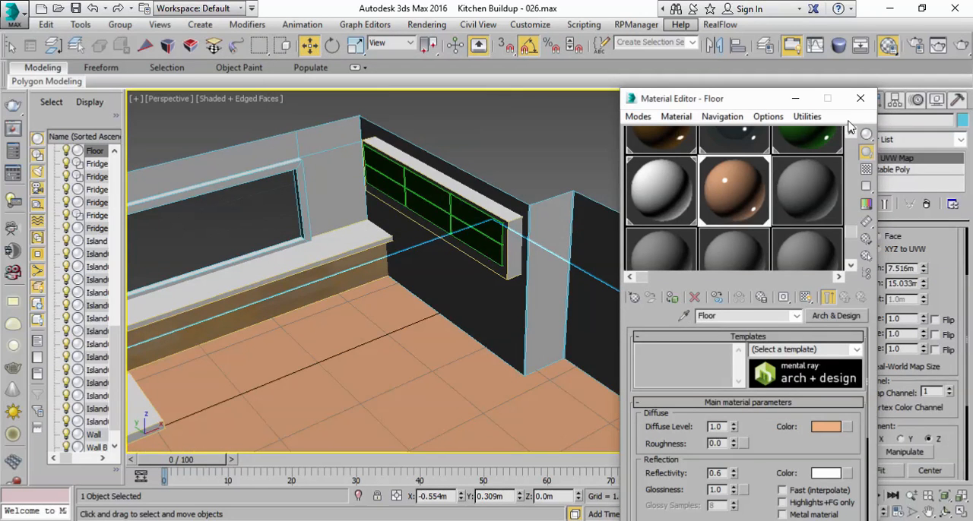
left_click(860, 98)
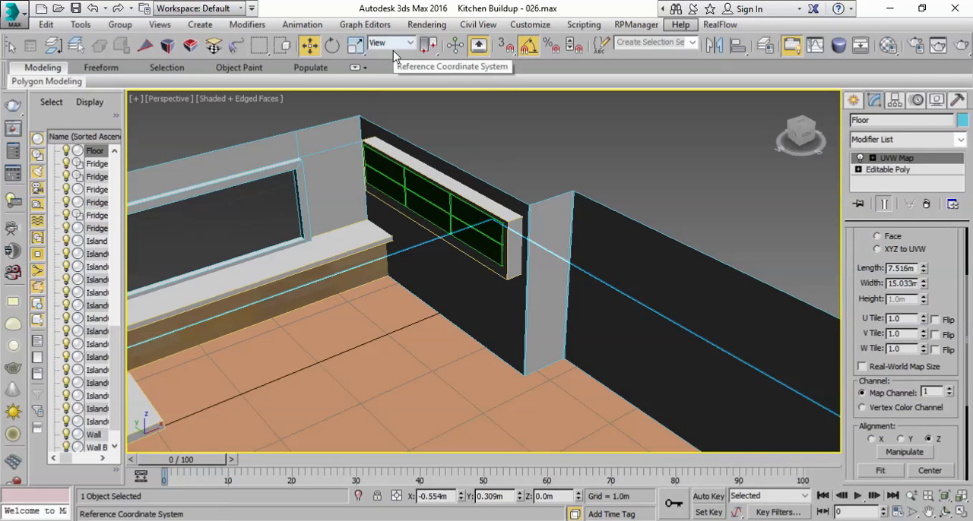
Step: Clear the selection and examine the window wall, drawer unit and stepped Wall B from room level
left_click_drag(411, 53, 639, 53)
left_click(210, 49)
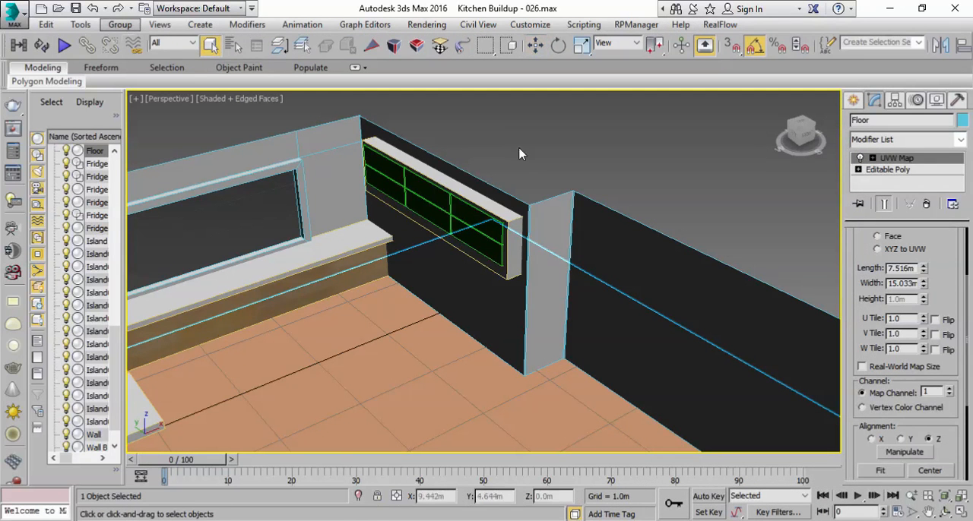
left_click(571, 135)
middle_click_drag(536, 269, 560, 228, "alt")
scroll(560, 229, "down", 3)
middle_click_drag(563, 285, 695, 353)
scroll(587, 302, "down", 3)
scroll(621, 272, "up", 3)
scroll(706, 266, "up", 3)
middle_click_drag(670, 307, 779, 224)
scroll(667, 295, "down", 3)
scroll(766, 256, "up", 2)
middle_click_drag(712, 243, 670, 259)
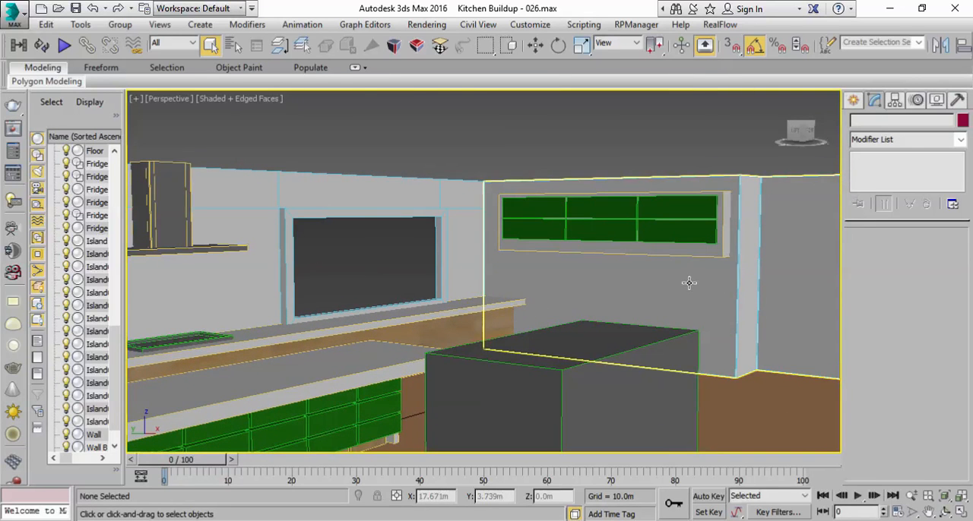
Step: Move the tall dark Fridge001 box to about X 1.342 m, Y -3.605 m, deselect it and save the scene as Kitchen Buildup - 027
left_click(689, 283)
scroll(727, 235, "up", 2)
middle_click_drag(728, 235, 725, 251)
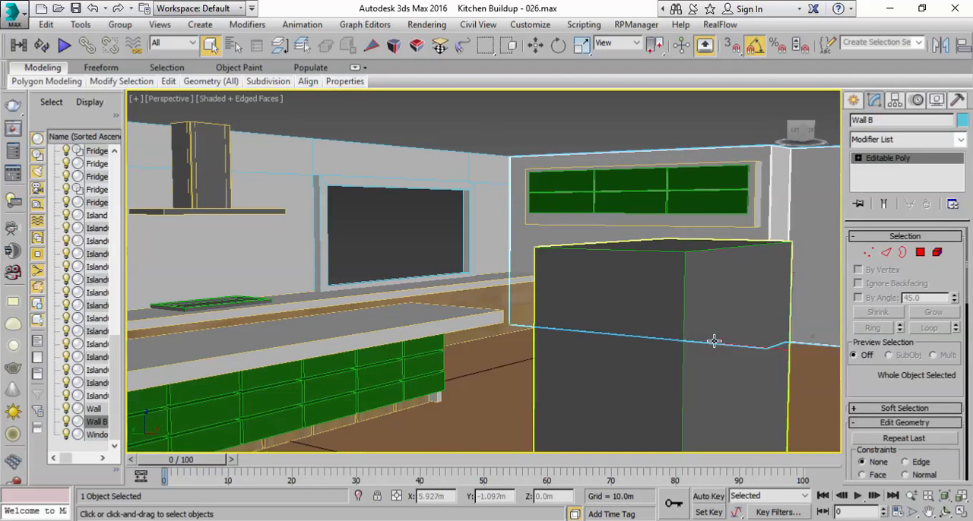
left_click(711, 392)
scroll(710, 402, "down", 3)
middle_click_drag(710, 402, 643, 343)
scroll(632, 350, "up", 2)
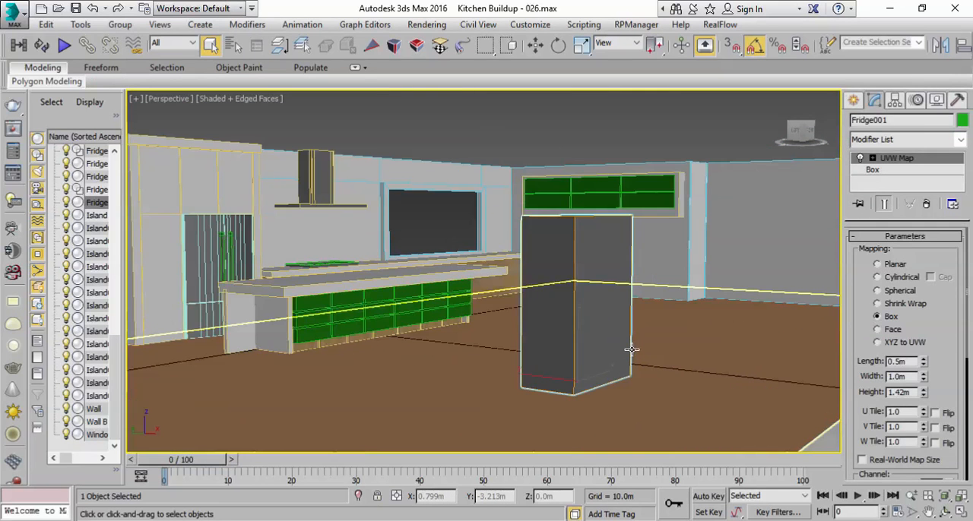
scroll(595, 333, "down", 2)
key("w")
left_click_drag(623, 351, 686, 333)
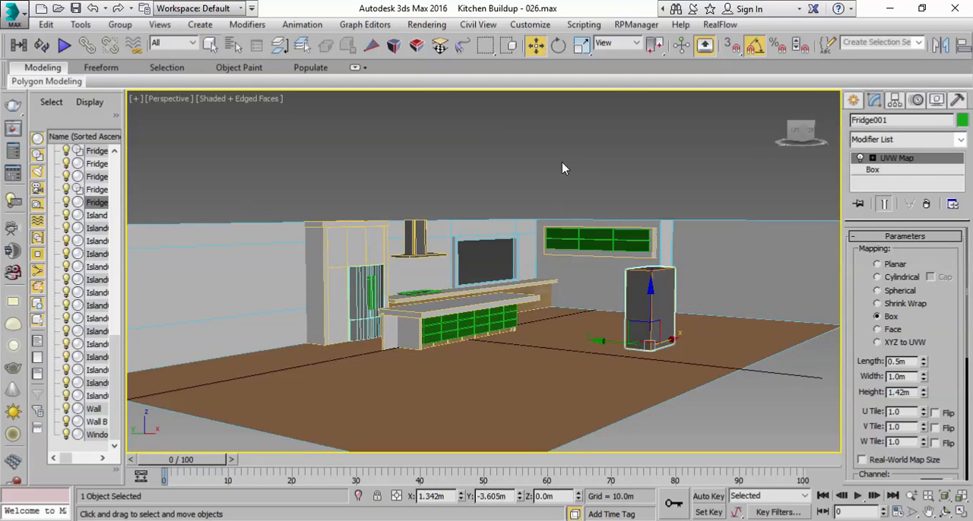
left_click(563, 178)
scroll(582, 319, "up", 3)
scroll(532, 332, "down", 3)
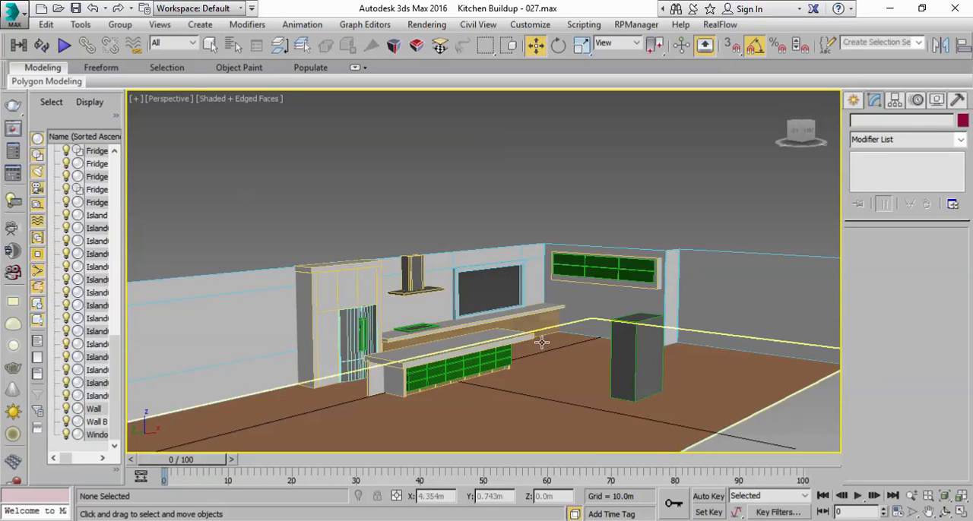
Step: Clone the wooden panel below the window-wall countertop as an independent copy named Island015
scroll(541, 343, "up", 3)
left_click(626, 278)
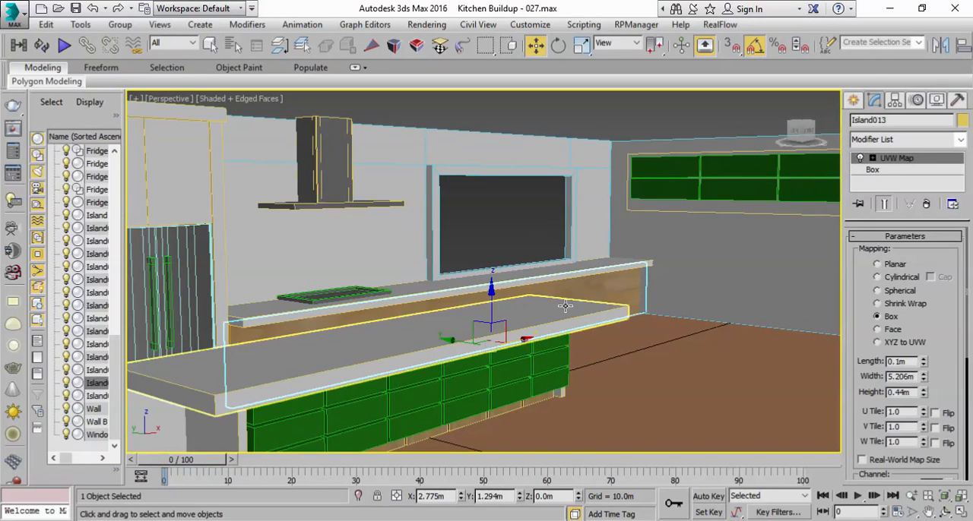
scroll(564, 307, "down", 5)
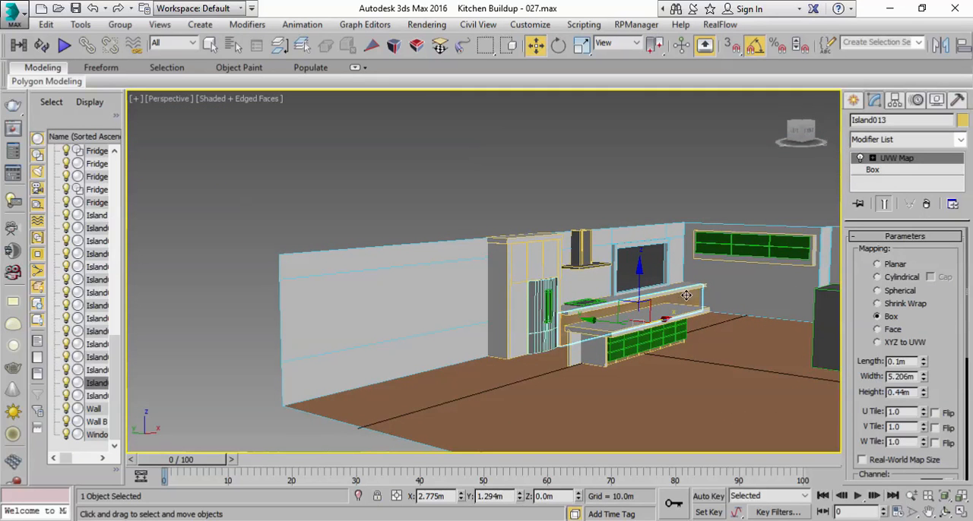
middle_click_drag(648, 283, 613, 314, "alt")
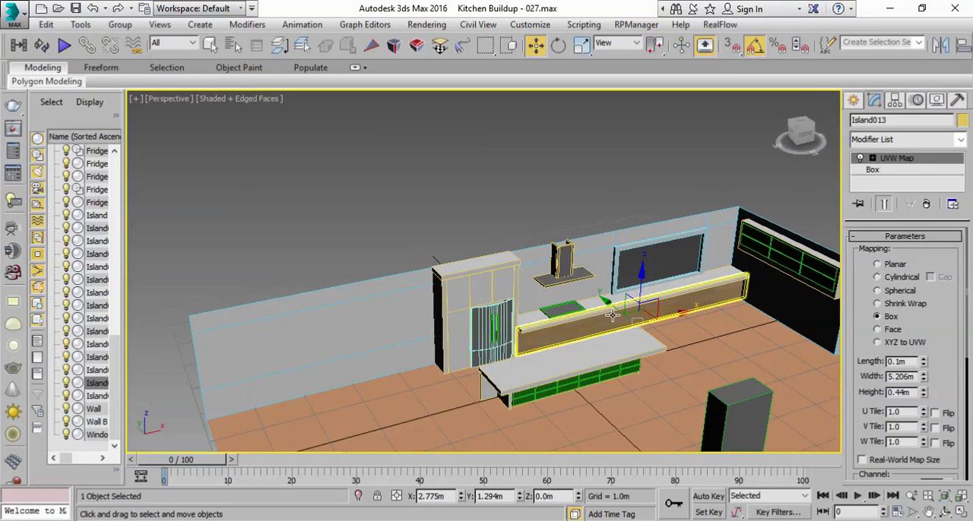
left_click(45, 24)
left_click(67, 131)
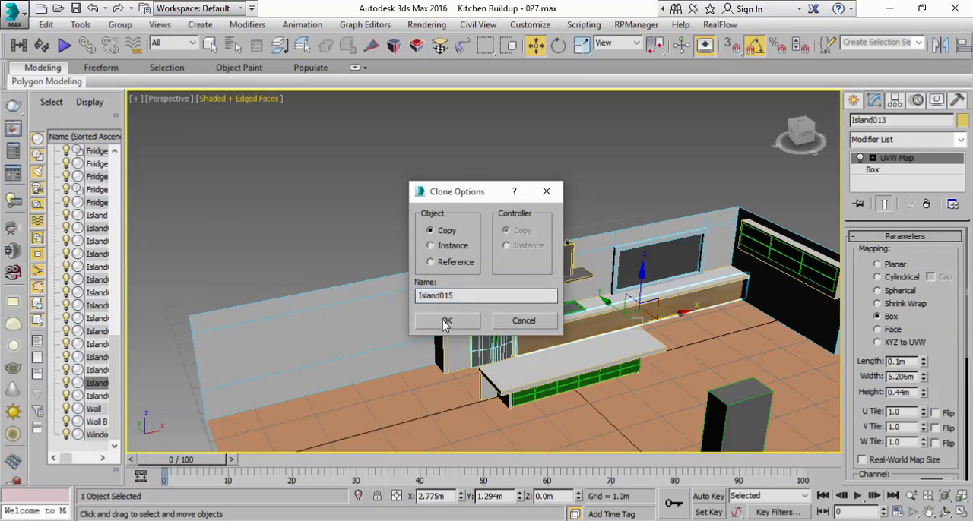
left_click(446, 320)
Step: Move the copied wooden panel to the bare wall beyond the fridge unit and scale its X to about 91.3%
mouse_move(671, 317)
left_mouse_down()
mouse_move(338, 374)
mouse_move(352, 376)
left_mouse_up()
key("e")
key("r")
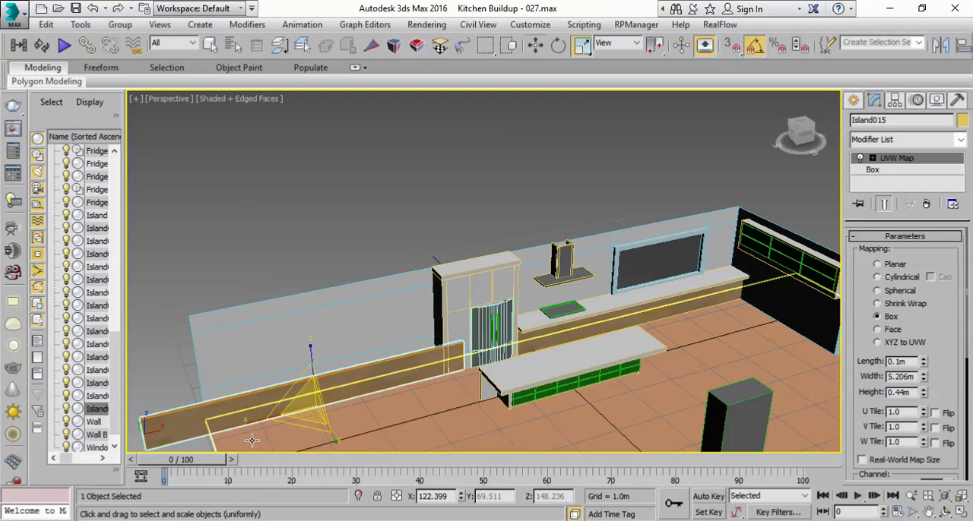
mouse_move(247, 426)
left_mouse_down()
mouse_move(278, 416)
mouse_move(266, 412)
left_mouse_up()
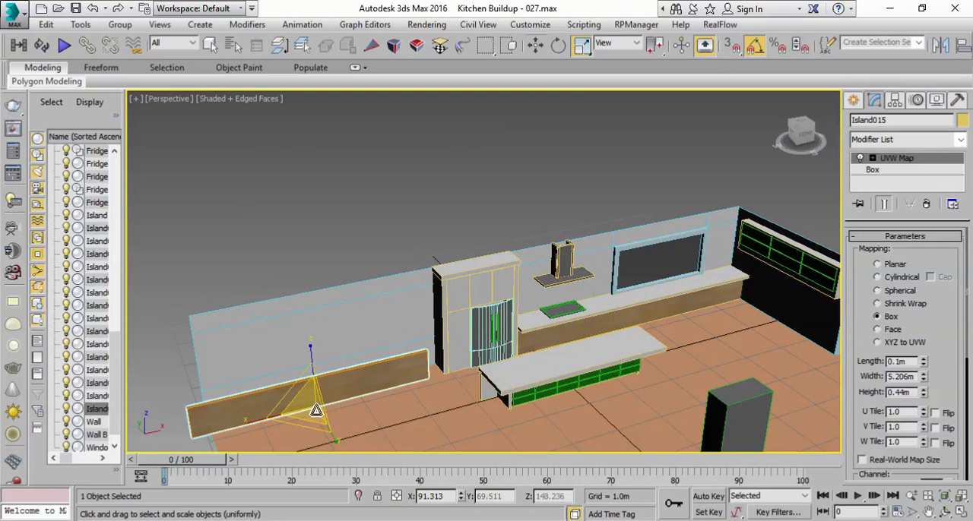
Step: Thicken the copied panel and fit it against the bare wall beside the fridge unit at about X -4.469 m, Y 1.63 m
key("w")
scroll(266, 413, "up", 5)
left_click_drag(466, 361, 502, 346)
left_click_drag(538, 333, 554, 330)
key("e")
key("r")
left_click_drag(538, 375, 832, 465)
key("w")
left_click_drag(504, 351, 506, 332)
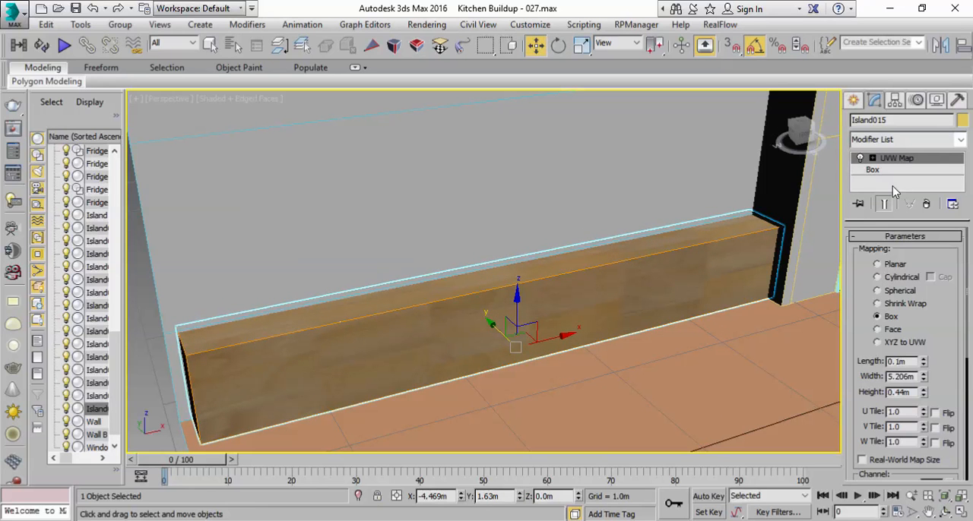
Step: Refit the UVW Map gizmo to the resized wooden panel and clear the selection
scroll(864, 342, "down", 5)
left_click(884, 376)
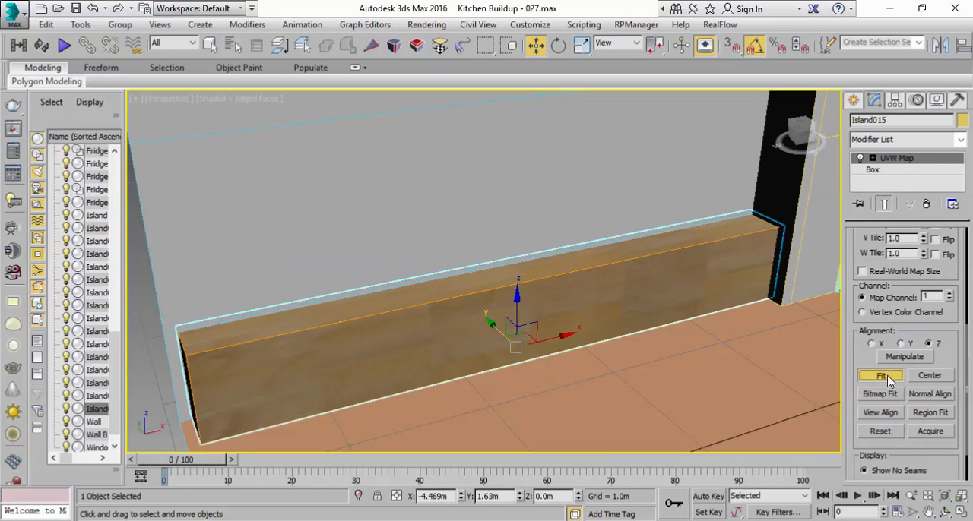
scroll(652, 326, "down", 8)
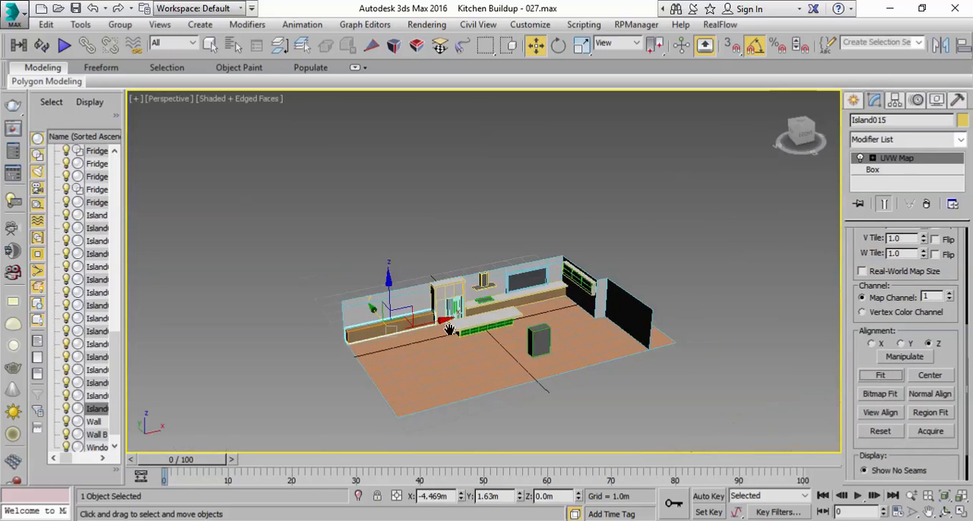
left_click(600, 235)
Step: Examine the island's open end and drawers up close, and save the scene as Kitchen Buildup - 028
middle_click_drag(546, 339, 583, 333, "alt")
scroll(586, 291, "up", 6)
middle_click_drag(494, 271, 622, 291)
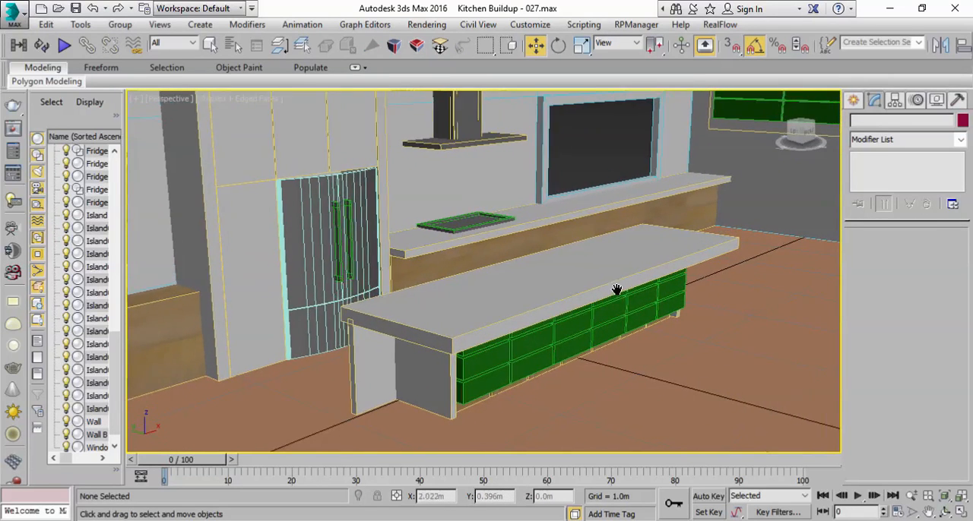
scroll(614, 290, "down", 4)
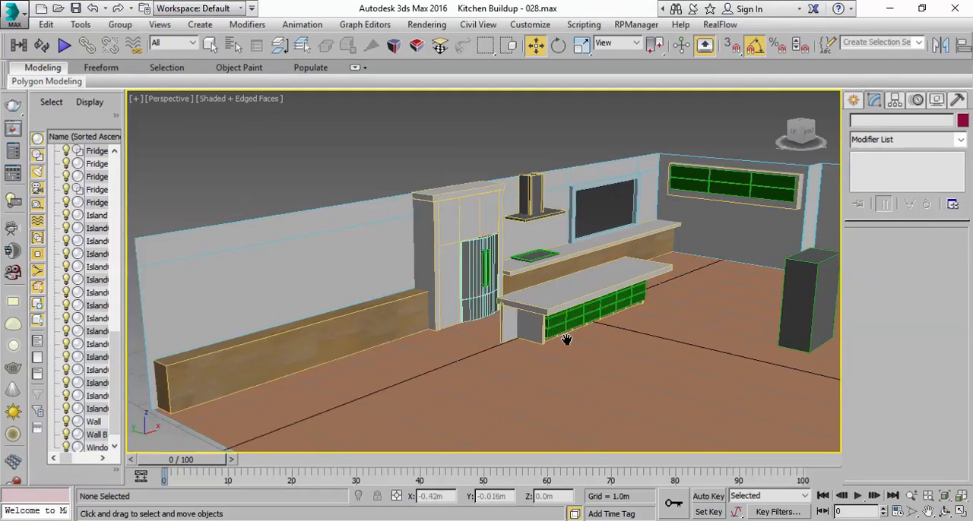
scroll(534, 323, "up", 8)
scroll(534, 323, "down", 8)
scroll(527, 329, "up", 6)
scroll(528, 327, "down", 5)
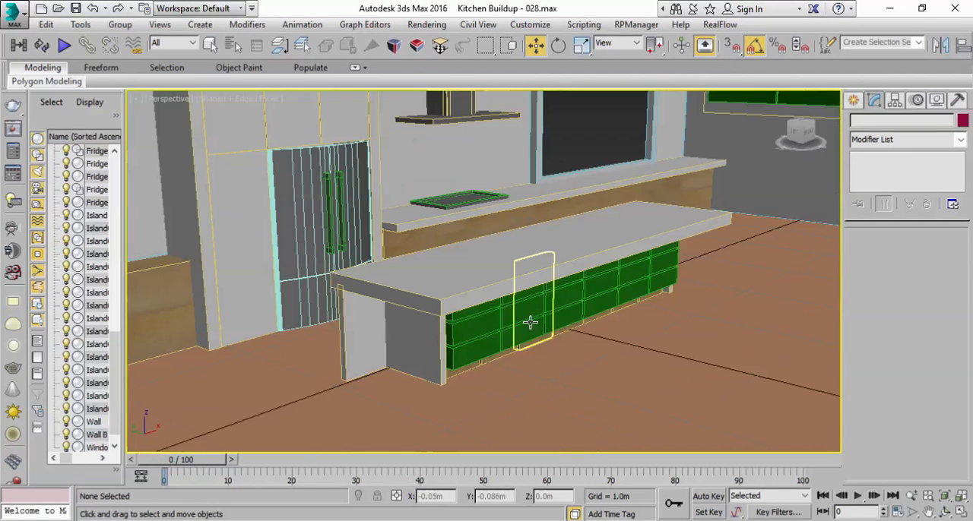
left_click(853, 101)
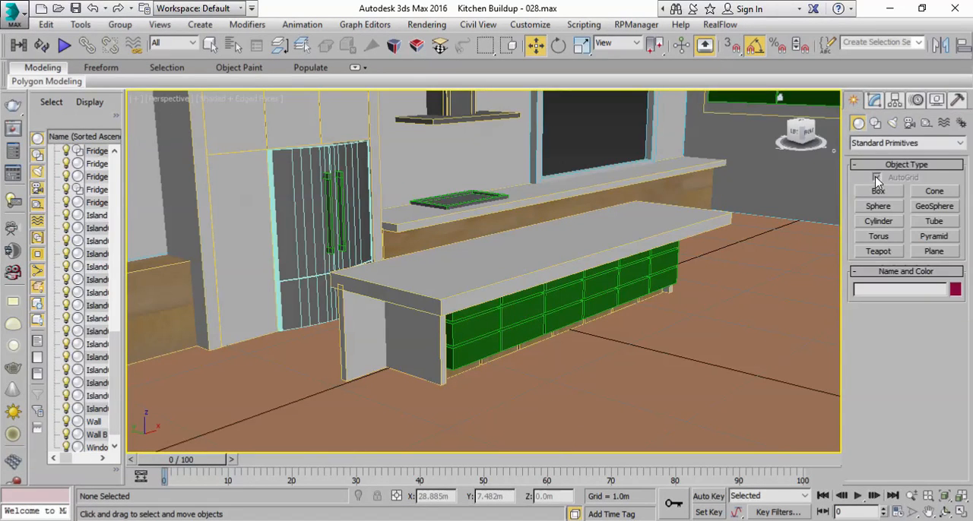
left_click(877, 222)
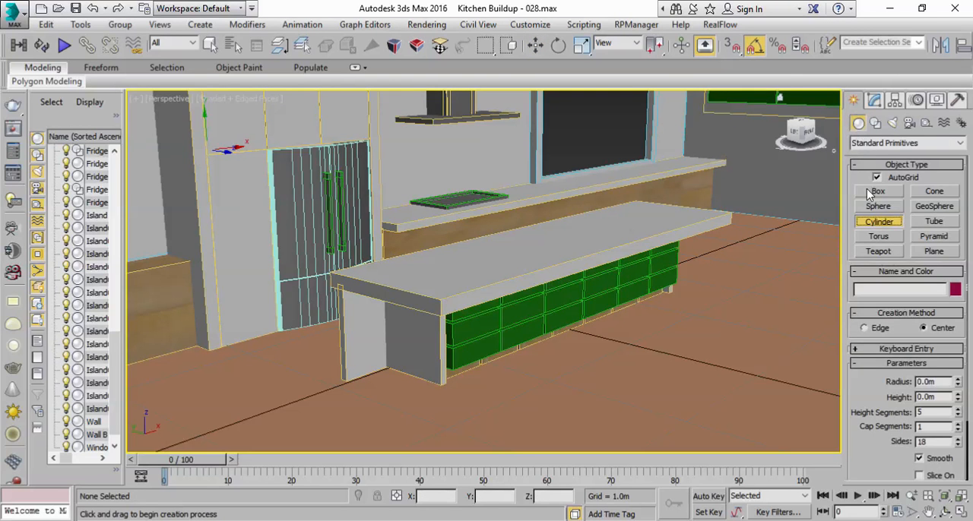
left_click(933, 225)
mouse_move(439, 420)
left_mouse_down()
mouse_move(447, 427)
mouse_move(444, 417)
left_mouse_up()
right_click(445, 413)
right_click(448, 408)
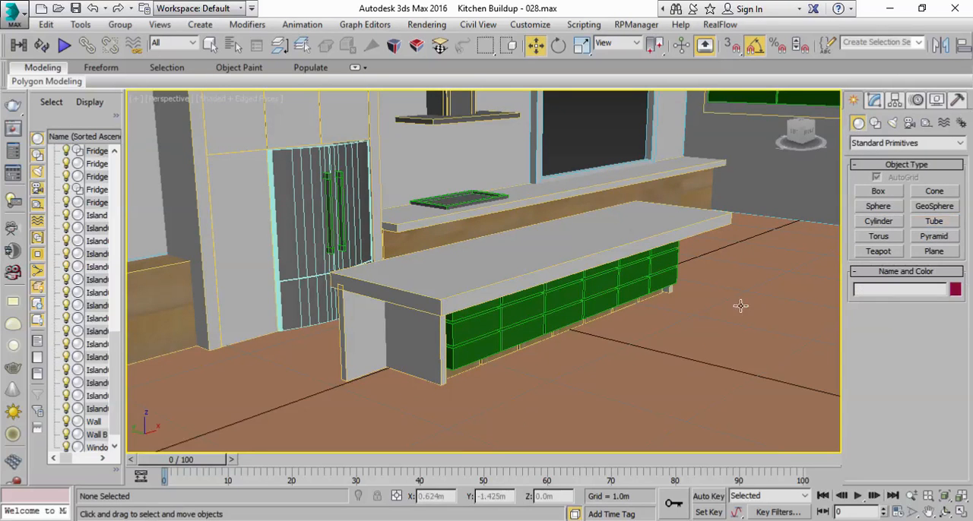
Step: Create a cylinder on the floor by the island's open end, about 0.215 m in radius and 0.883 m high
left_click(879, 226)
left_click_drag(391, 436, 405, 427)
right_click(400, 424)
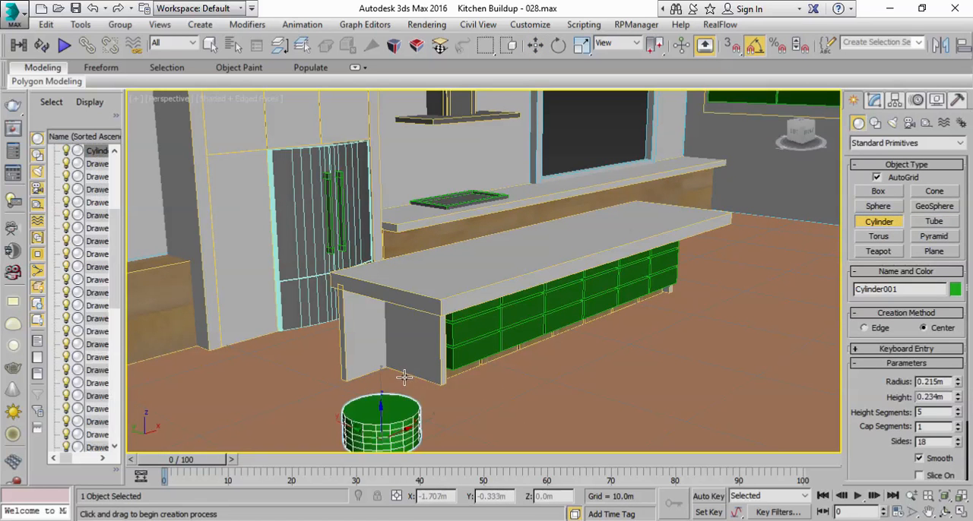
left_click(386, 270)
Step: Reduce the cylinder to a slim post with a radius of 0.045 m and a height of 0.503 m
left_click(874, 99)
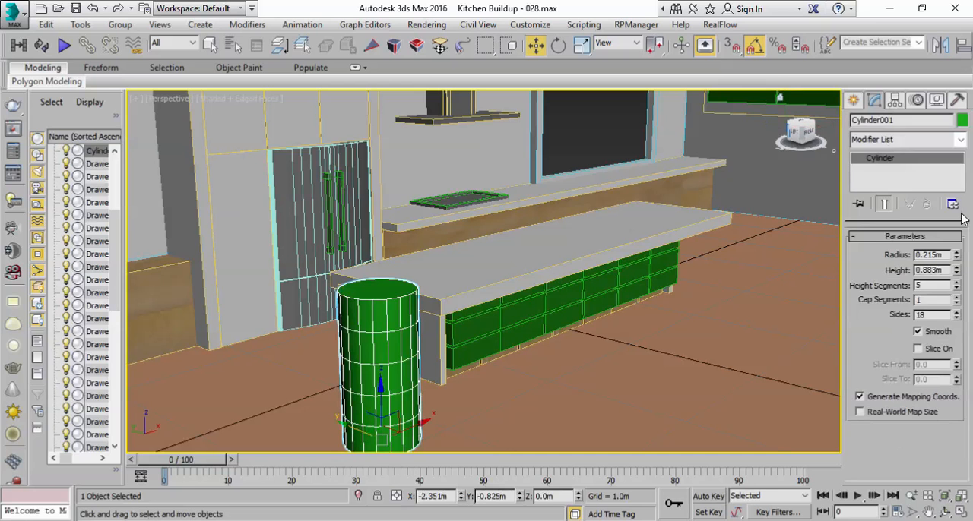
right_click(956, 258)
left_click_drag(951, 275, 951, 260)
left_click(960, 511)
scroll(644, 220, "down", 2)
middle_click_drag(643, 220, 698, 144)
scroll(625, 181, "up", 5)
middle_click_drag(639, 181, 802, 168)
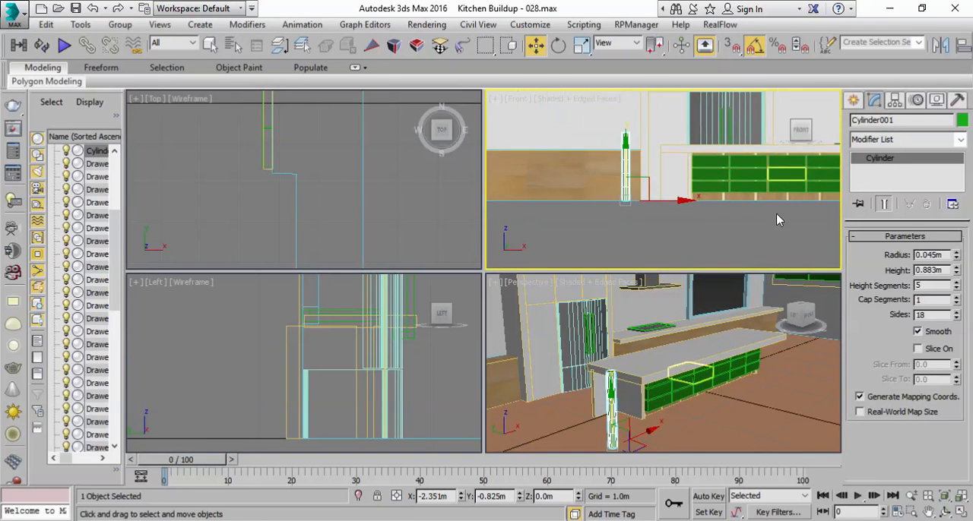
left_click_drag(956, 269, 955, 298)
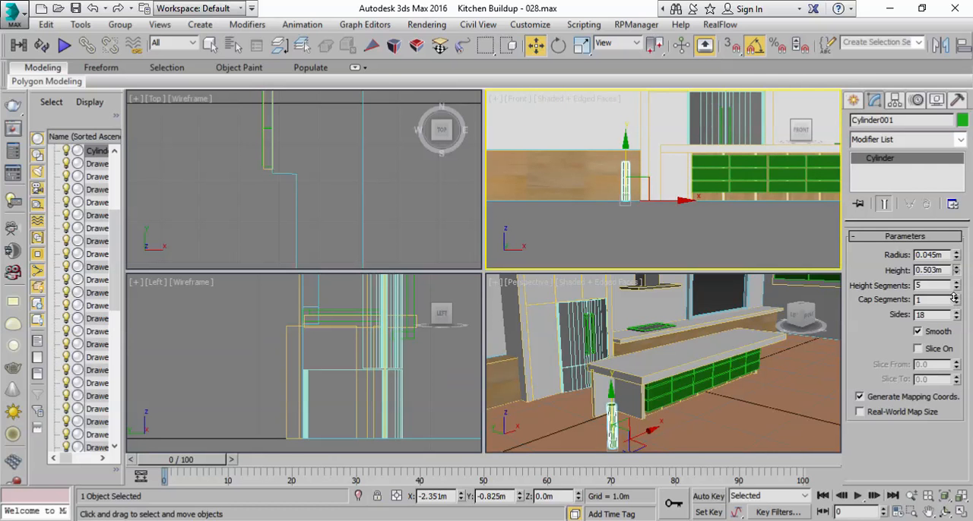
Step: Set the post's height segments to 1 and its sides to 30
right_click(686, 421)
left_click(960, 512)
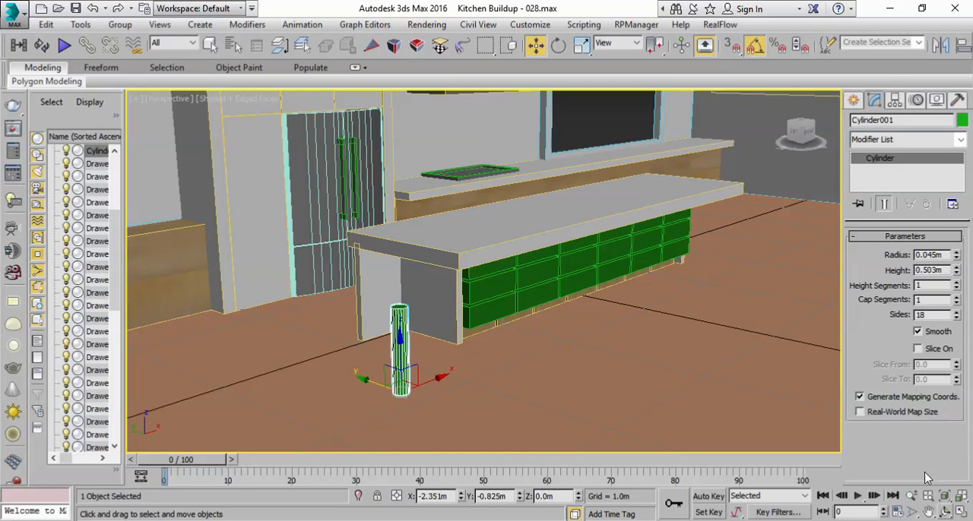
left_click(911, 497)
left_click_drag(530, 363, 528, 347)
middle_click_drag(301, 267, 396, 294)
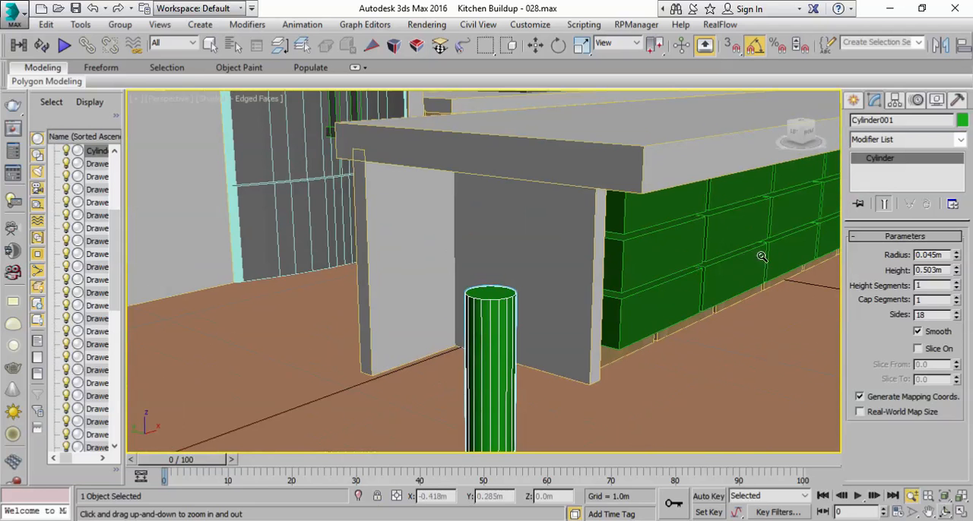
double_click(942, 316)
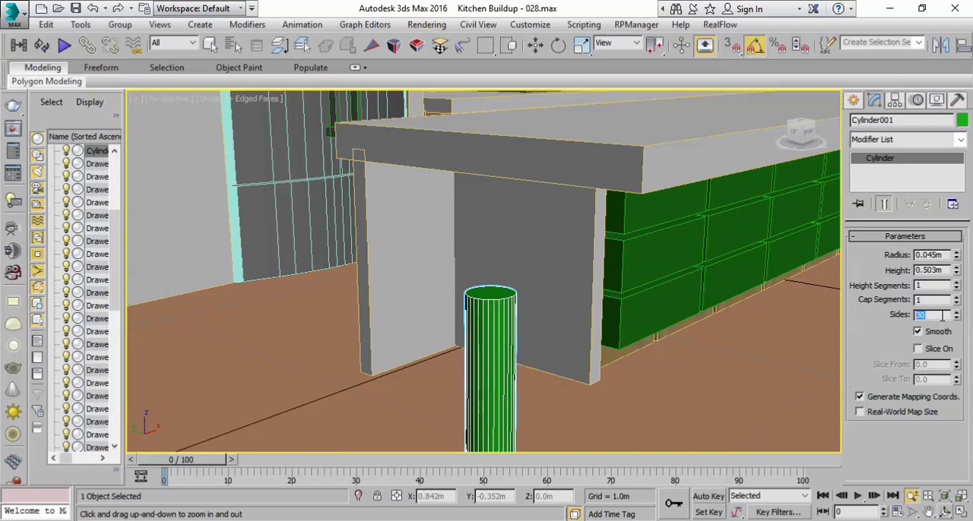
left_click_drag(574, 320, 566, 364)
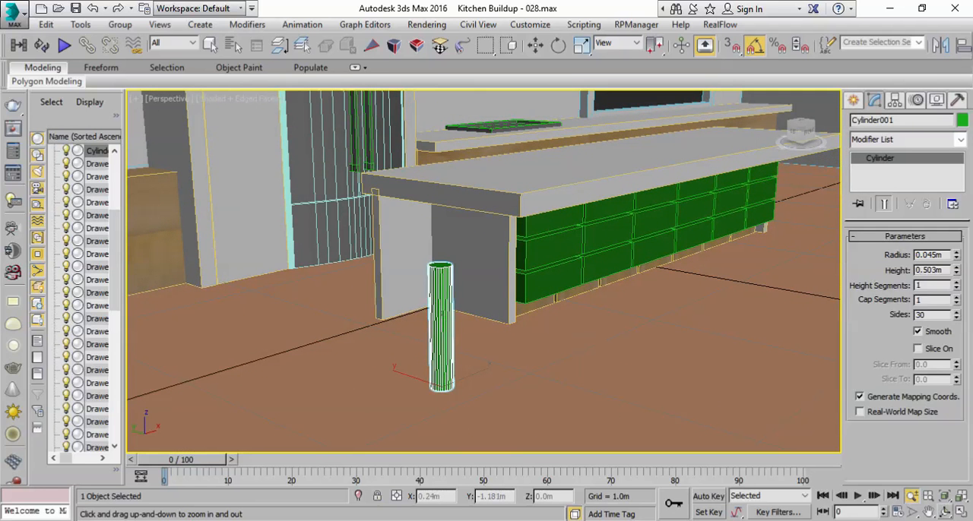
Step: Reduce the post's radius slightly to make it thinner
left_click(956, 259)
left_click(956, 259)
middle_click_drag(498, 260, 505, 307, "alt")
Step: Create a flat seat cylinder on the floor beside the post, about 0.187 m in radius and 0.053 m high
left_click(855, 102)
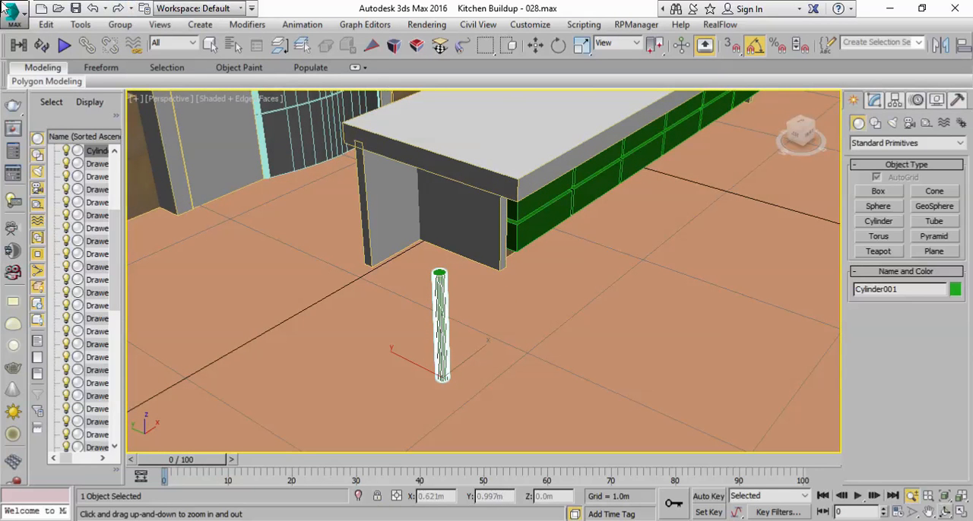
left_click(880, 221)
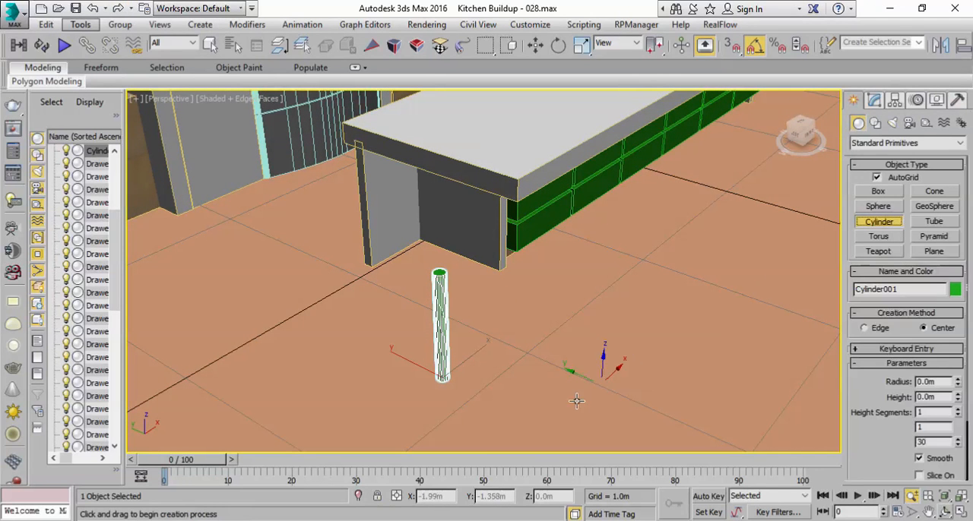
left_click_drag(510, 390, 547, 373)
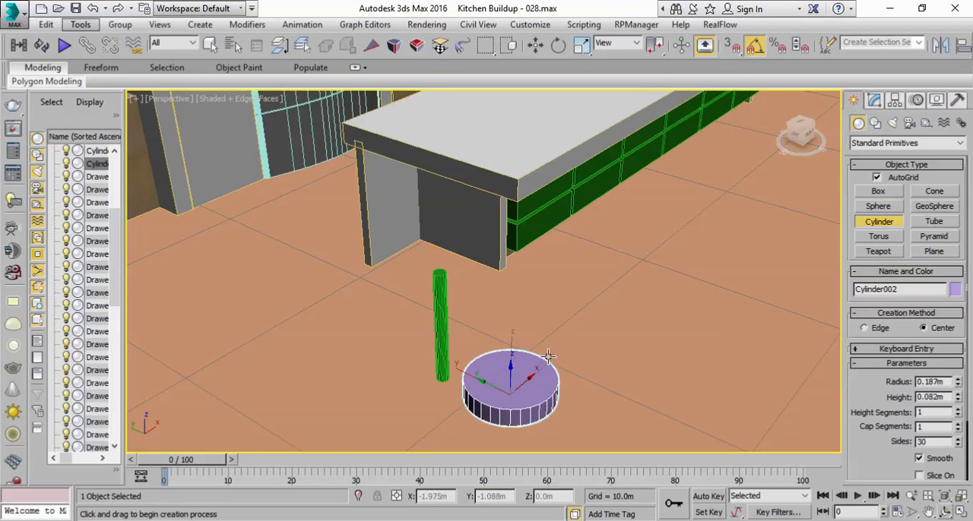
left_click(546, 344)
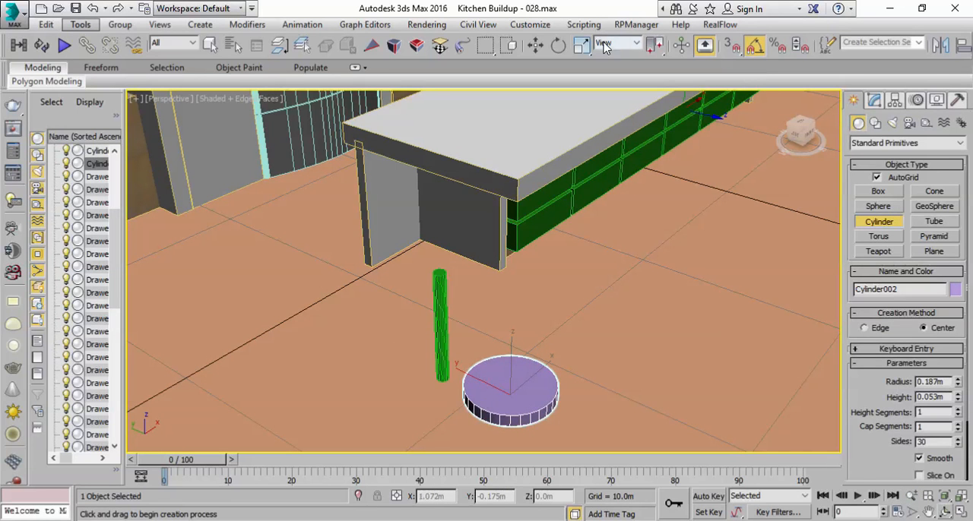
Step: Align the flat cylinder to the post pivot to pivot in X, Y and Z
left_click(949, 47)
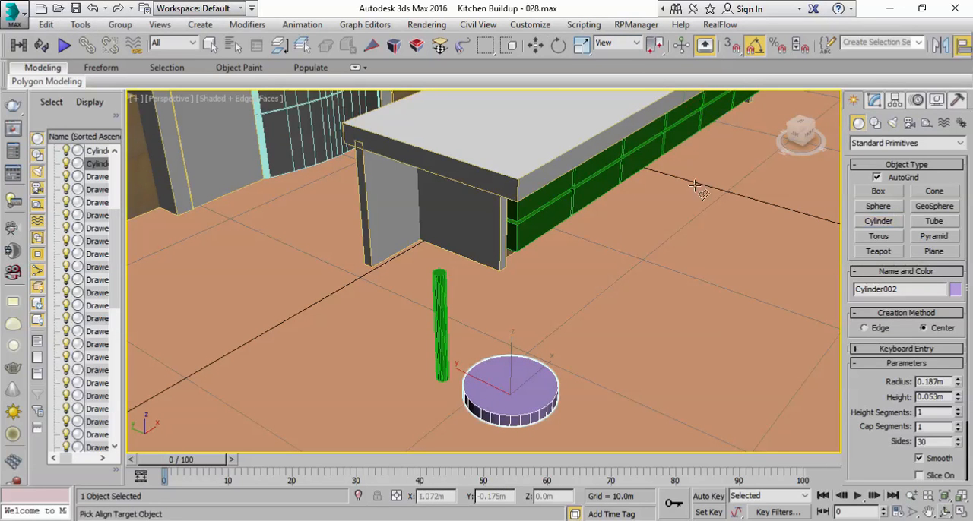
left_click(441, 295)
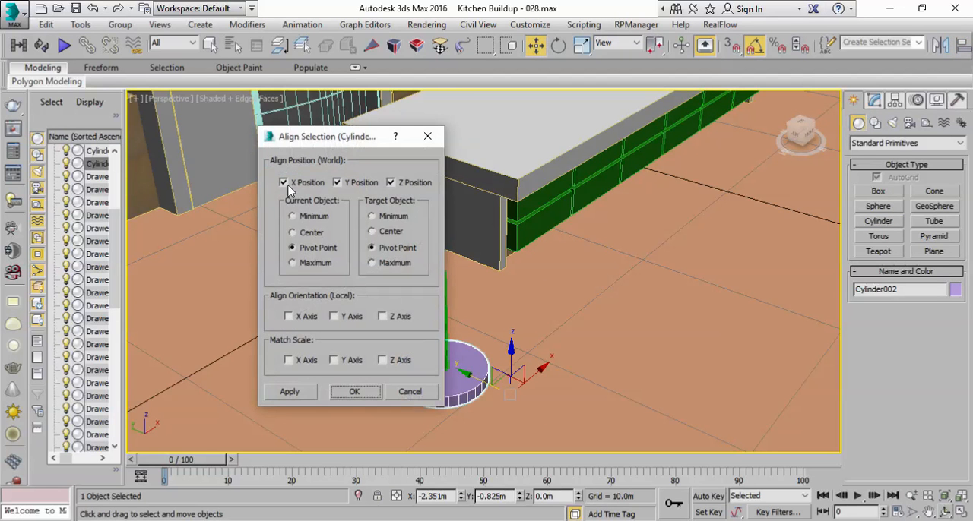
left_click(310, 251)
left_click(363, 389)
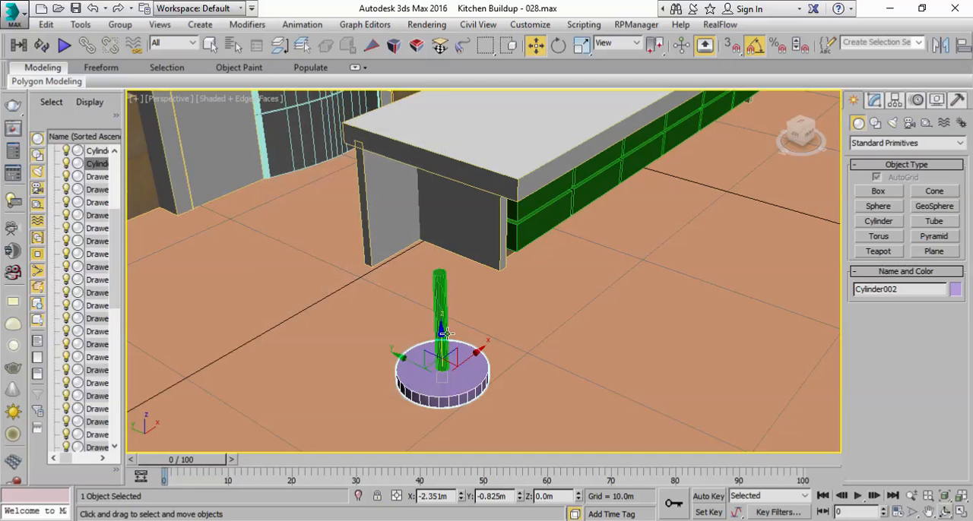
Step: Raise the flat seat cylinder to the top of the post, at about 0.48 m in Z
left_click_drag(440, 302, 440, 212)
middle_click_drag(473, 324, 501, 305, "alt")
left_click(945, 497)
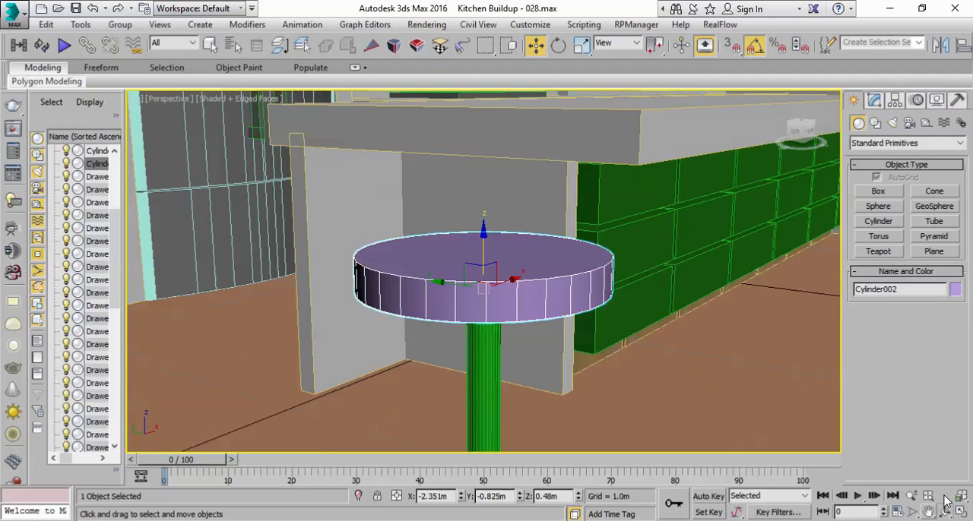
Step: Set the seat cylinder's sides to 40 and its cap segments to 2
left_click(875, 101)
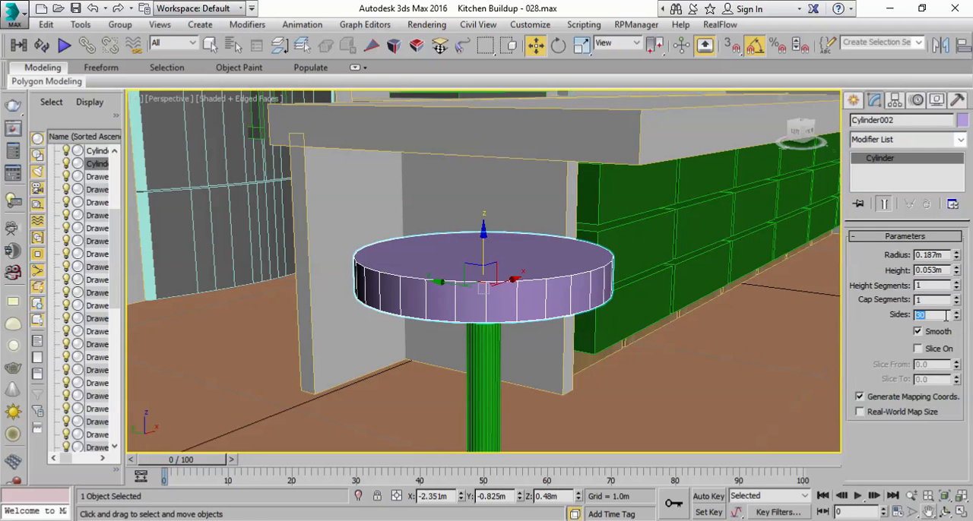
key("Return")
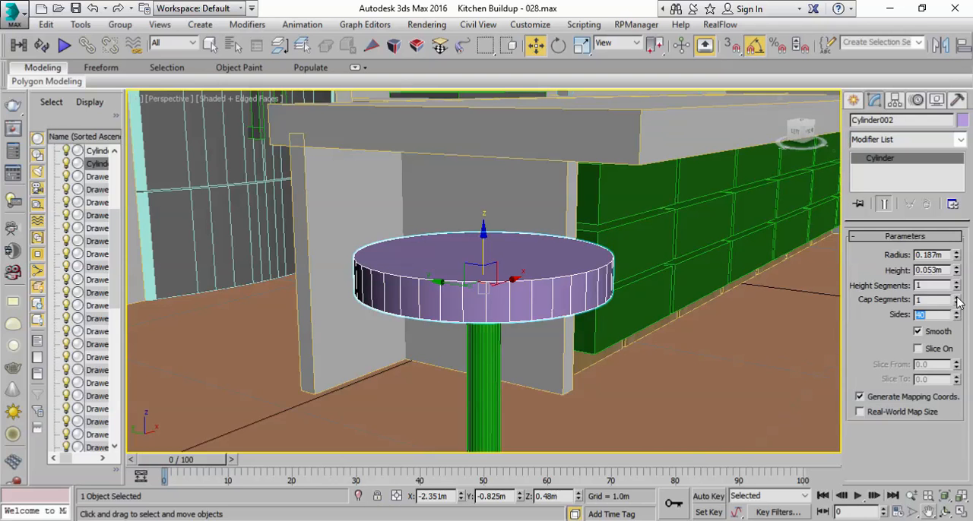
left_click(957, 298)
middle_click_drag(688, 219, 686, 226, "alt")
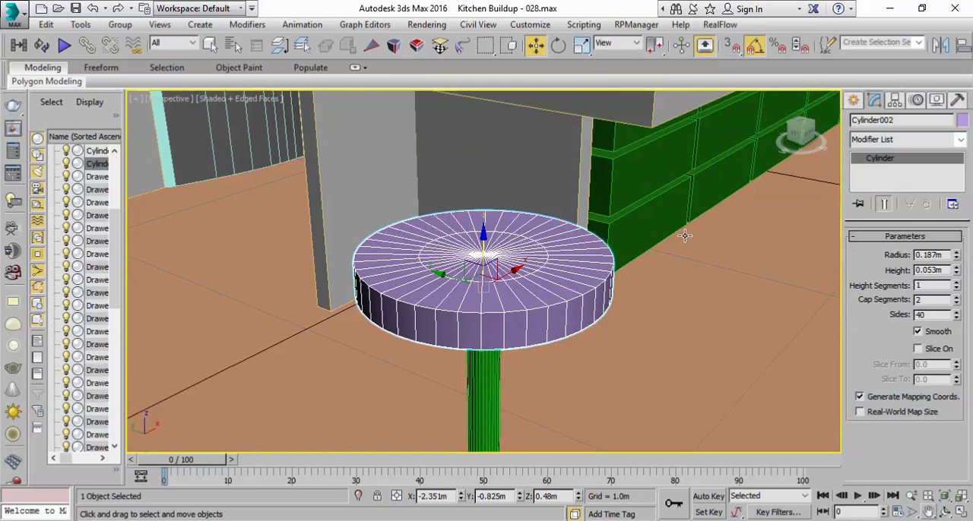
Step: Convert the seat to Editable Poly and uniformly scale its top outer edge loop to about 89%
right_click(900, 163)
left_click(890, 280)
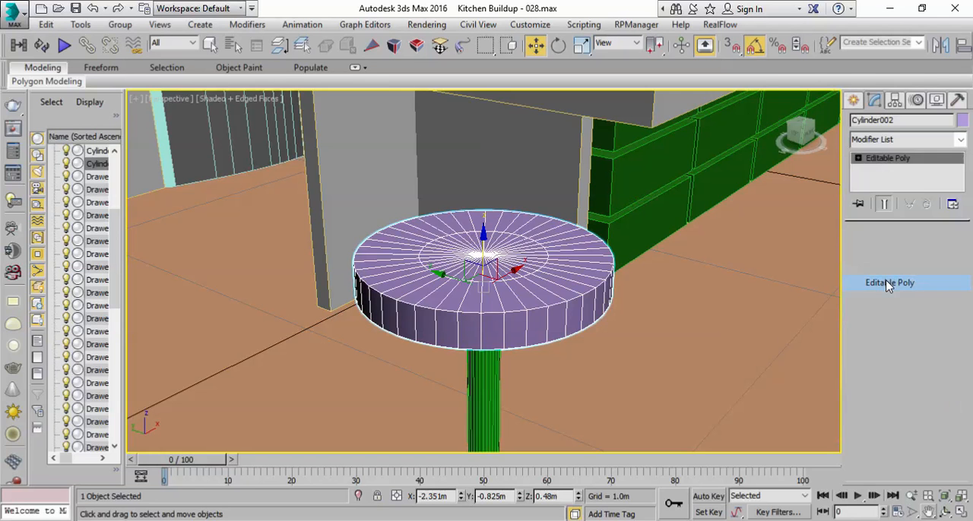
left_click(887, 253)
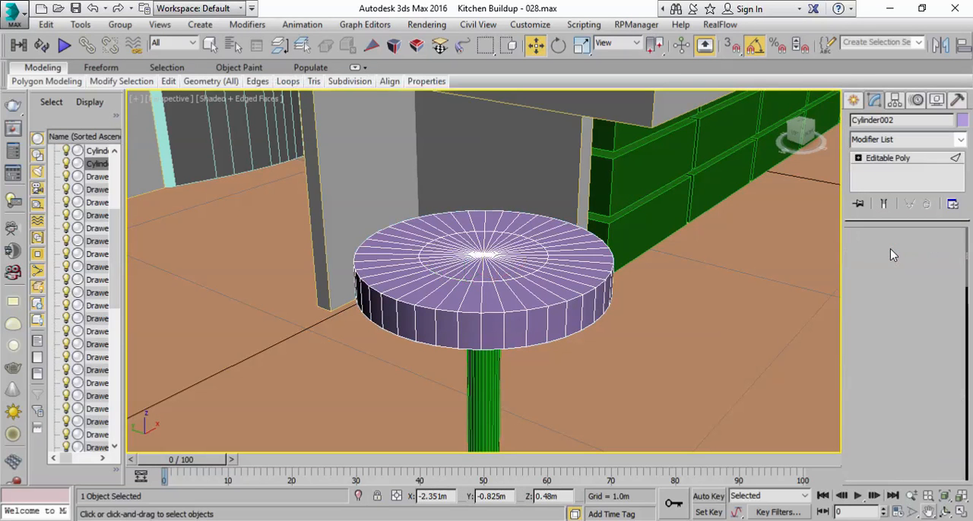
left_click(514, 311)
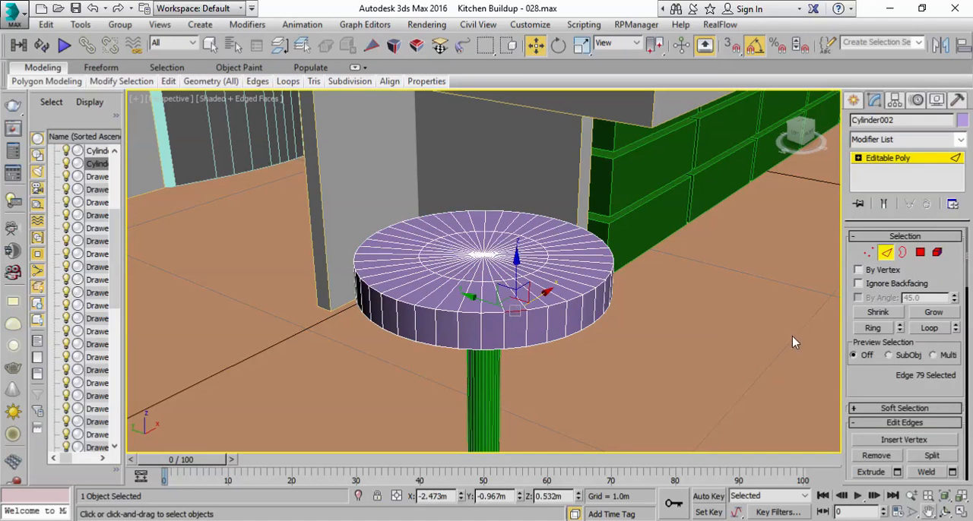
left_click(929, 327)
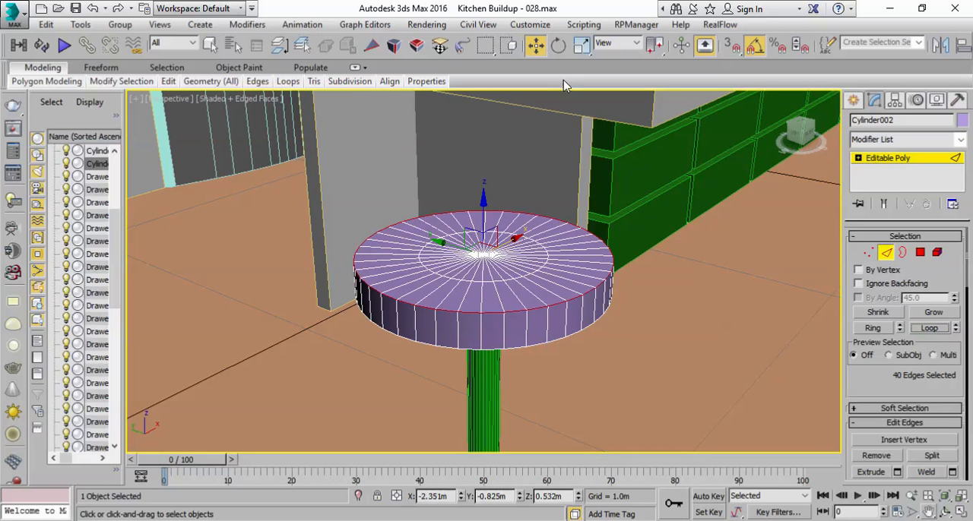
left_click(581, 45)
left_click_drag(484, 247, 487, 260)
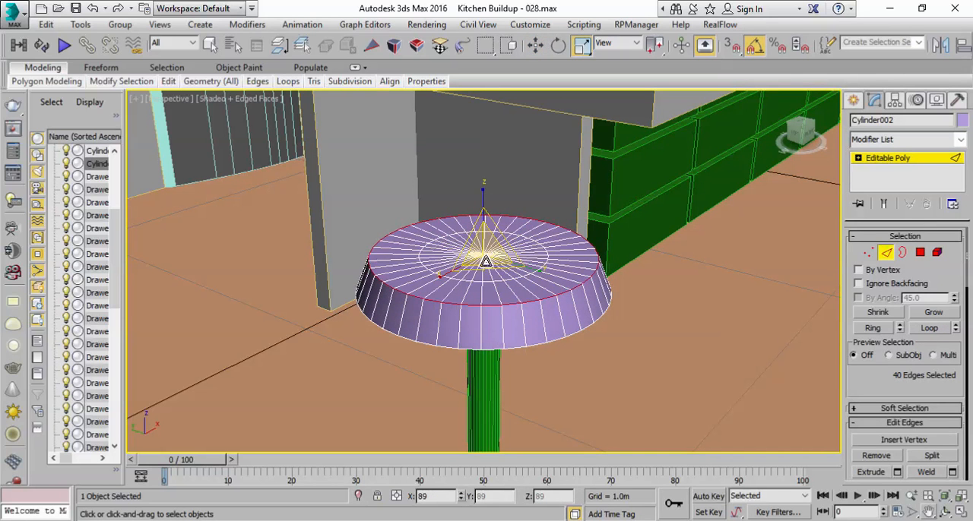
Step: Chamfer the seat's top rim edges by 0.01 m with one segment
left_click_drag(879, 369, 896, 274)
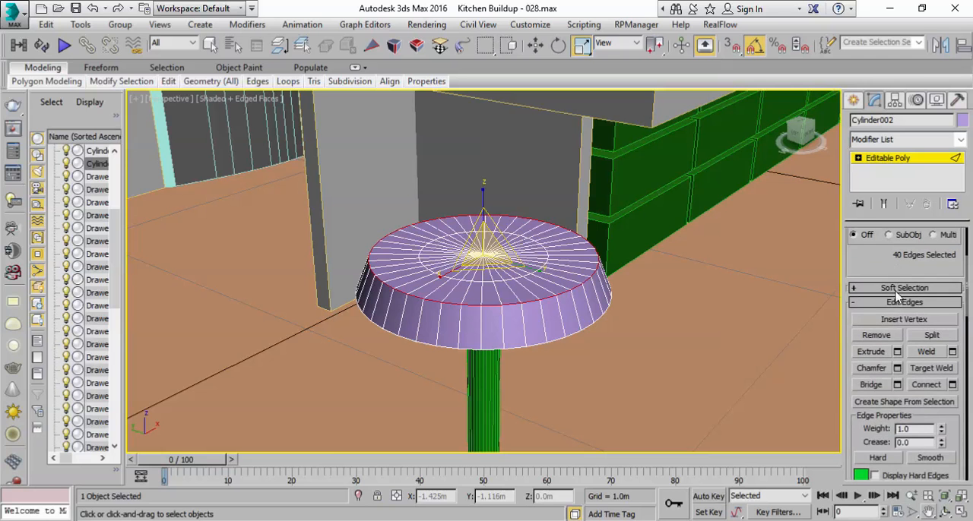
left_click(897, 369)
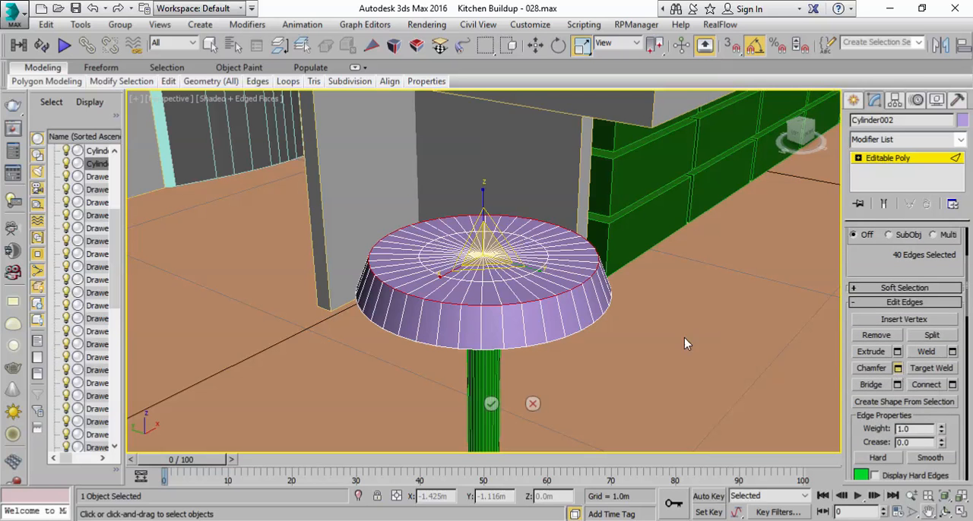
left_click(495, 304)
mouse_move(496, 304)
left_mouse_down()
mouse_move(496, 325)
mouse_move(496, 301)
left_mouse_up()
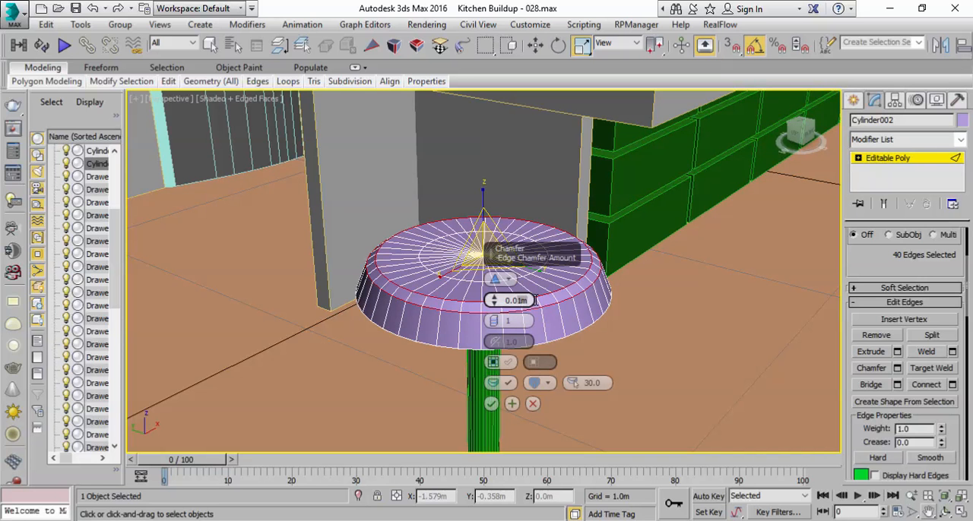
left_click(493, 405)
middle_click_drag(502, 380, 532, 351, "alt")
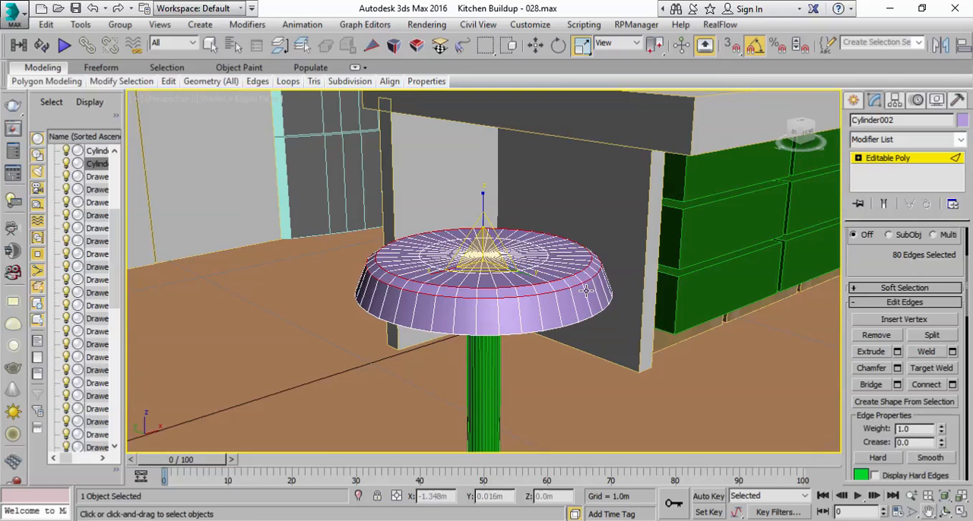
Step: Leave the seat's edge editing and examine the stool in shaded display without edges
left_click(899, 167)
left_click(758, 408)
middle_click_drag(707, 387, 679, 378, "alt")
left_click(228, 99)
left_click(253, 163)
scroll(484, 254, "down", 8)
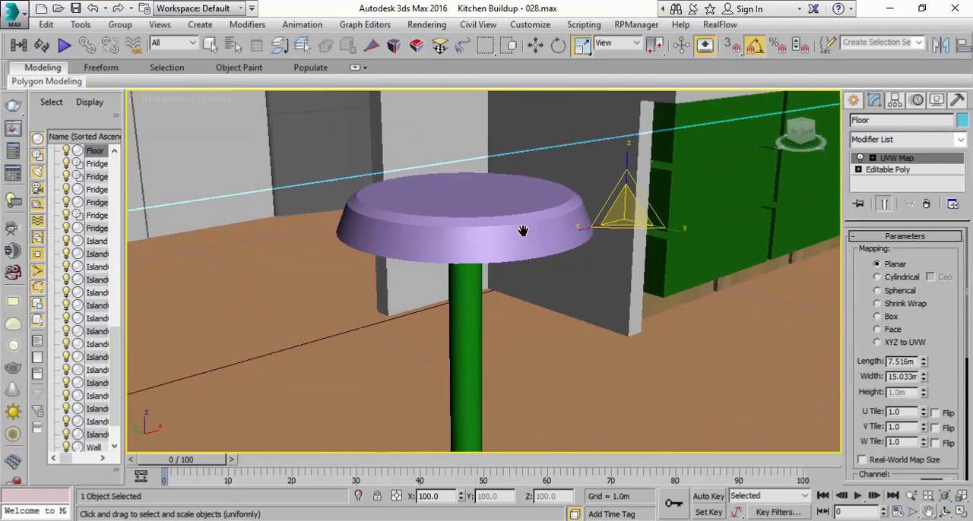
scroll(487, 253, "up", 8)
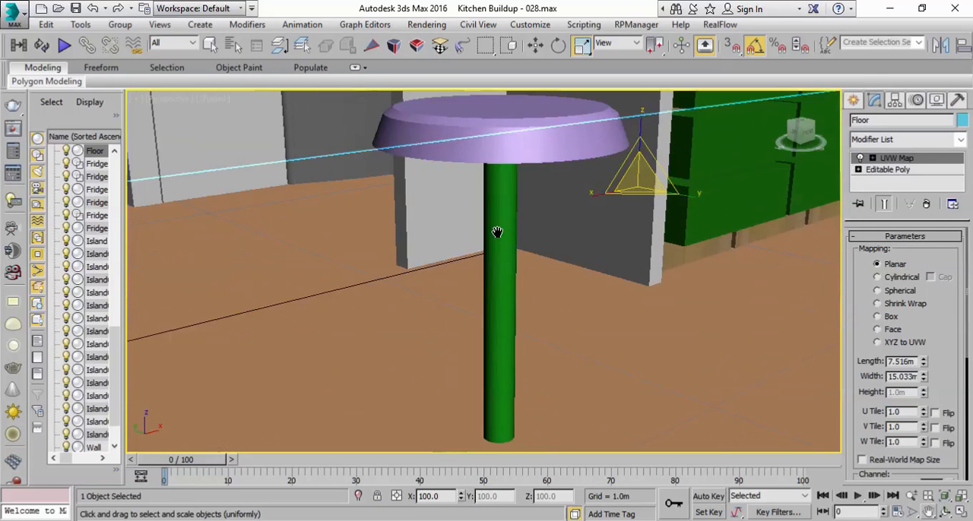
Step: Show edged faces again and set the stool post's height segments to 4
left_click(508, 330)
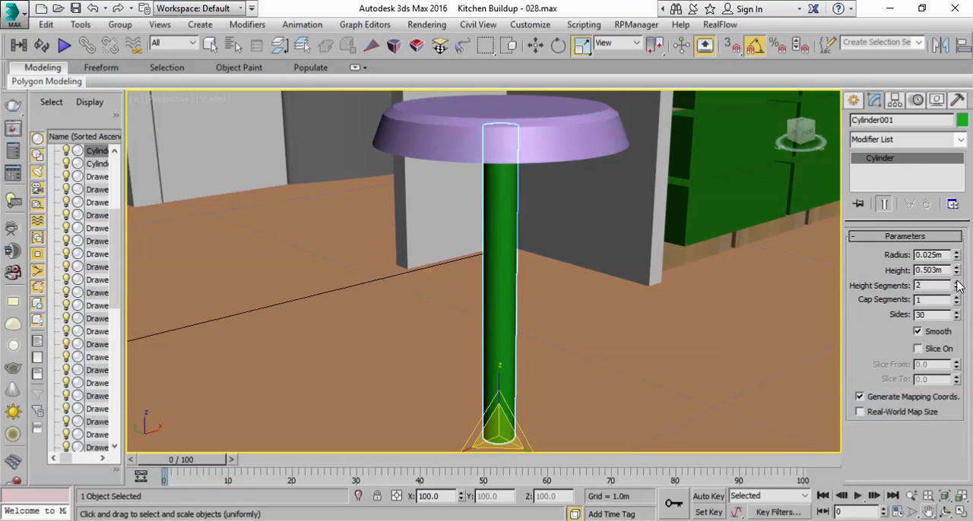
left_click(215, 98)
left_click(239, 159)
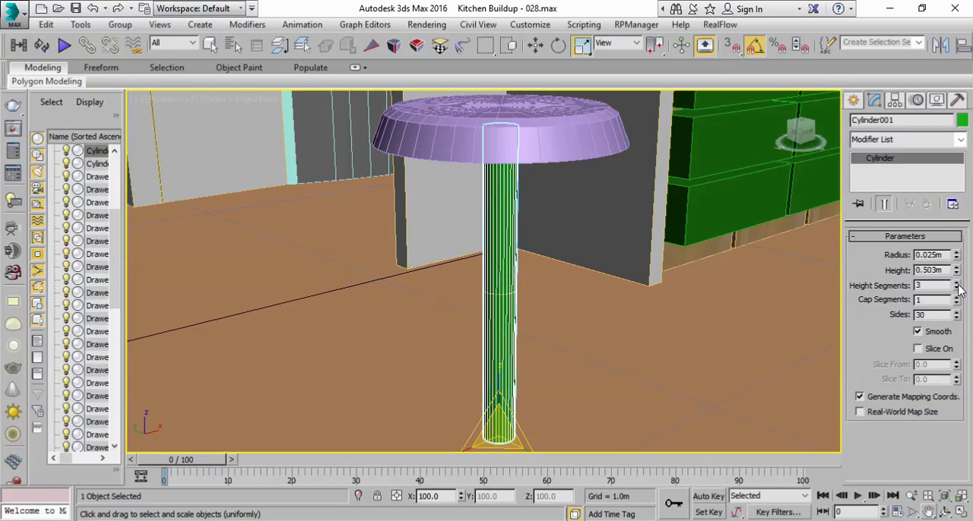
scroll(677, 332, "up", 3)
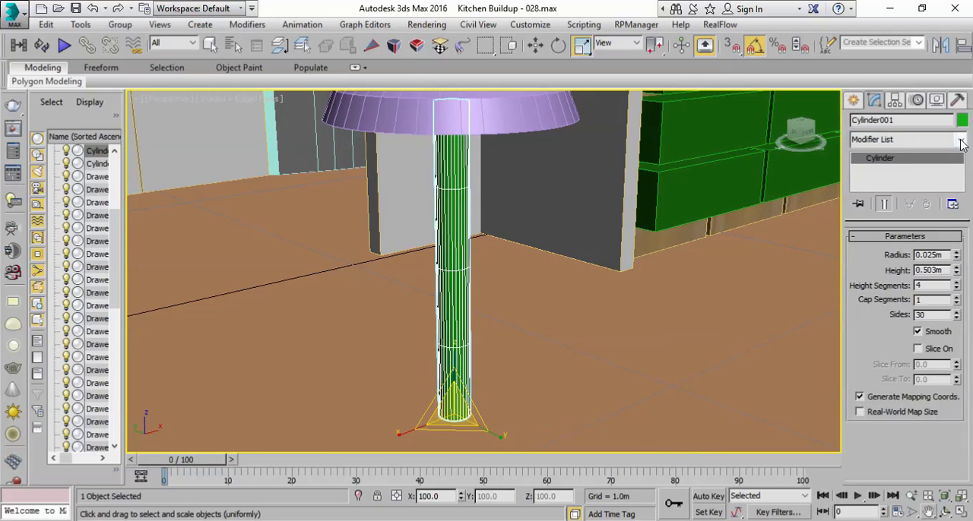
Step: Convert the post to Editable Poly and lower its three inner vertex rings so they gather near the base
right_click(911, 172)
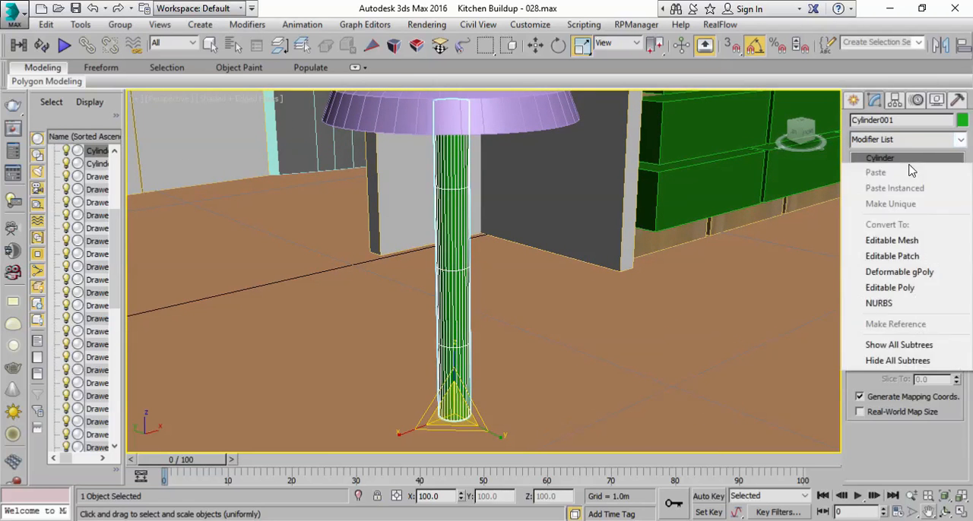
left_click(891, 289)
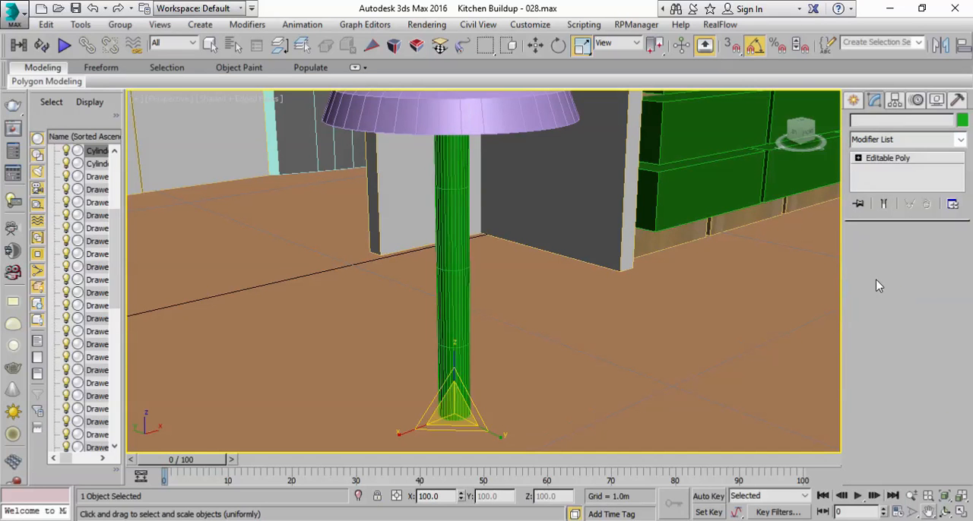
left_click(868, 253)
left_click_drag(394, 208, 373, 142)
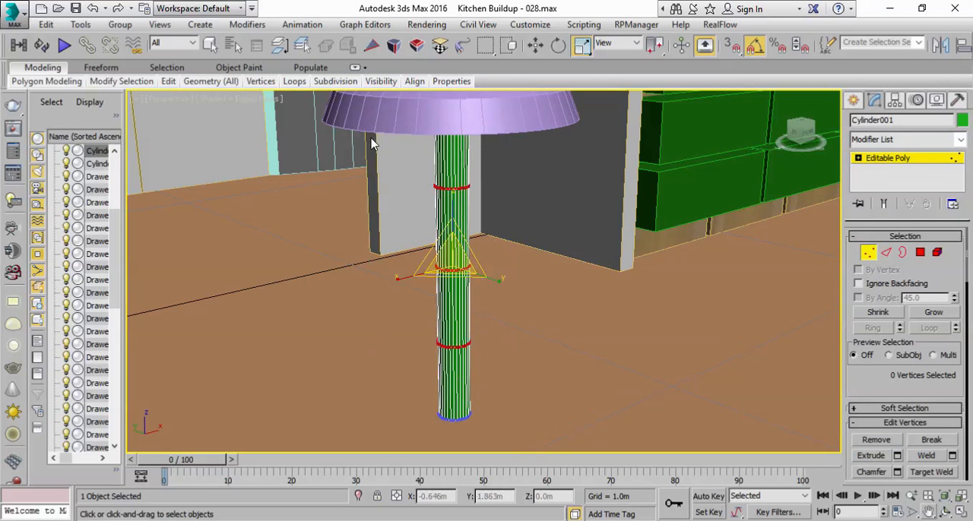
left_click(538, 46)
left_click_drag(453, 219, 454, 276)
left_click_drag(394, 228, 384, 199)
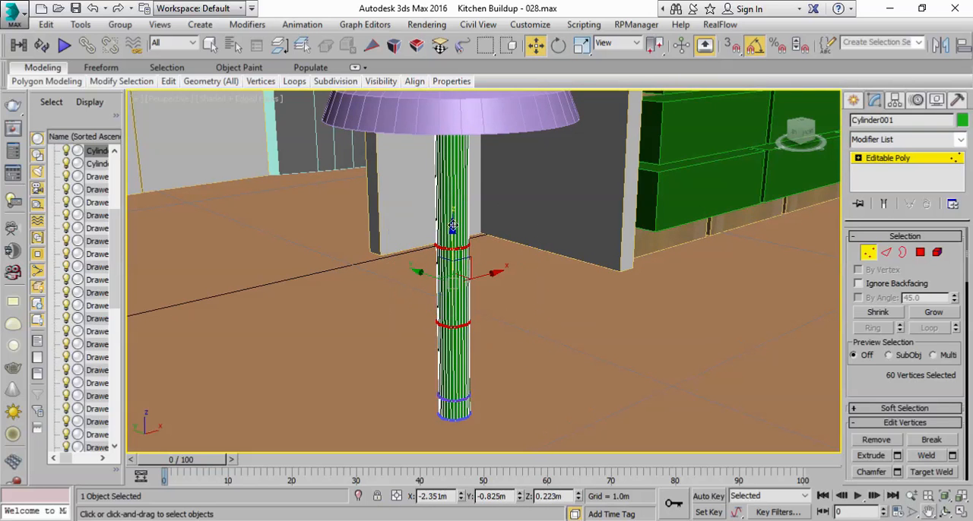
left_click_drag(455, 234, 451, 283)
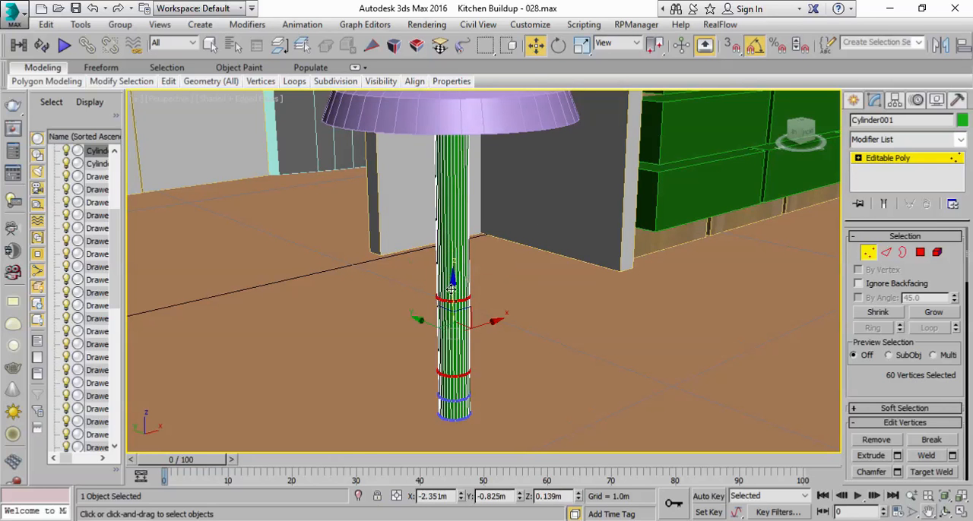
left_click_drag(535, 329, 535, 327)
left_click_drag(452, 249, 451, 277)
Step: Select the post's four lowest vertex rings and apply an FFD 3x3x3 modifier to them
middle_click_drag(525, 426, 590, 362)
left_click_drag(393, 202, 393, 200)
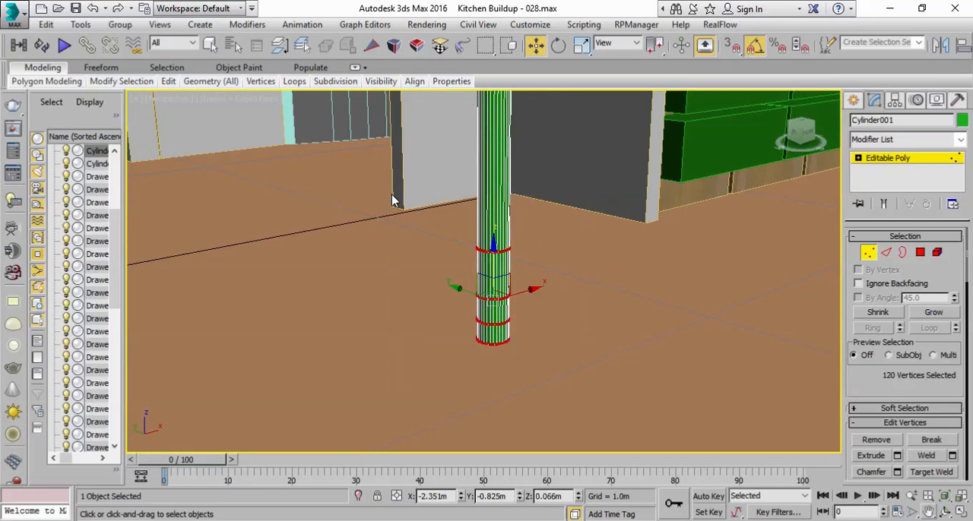
left_click(960, 139)
left_click_drag(960, 170, 960, 312)
left_click_drag(964, 346, 953, 291)
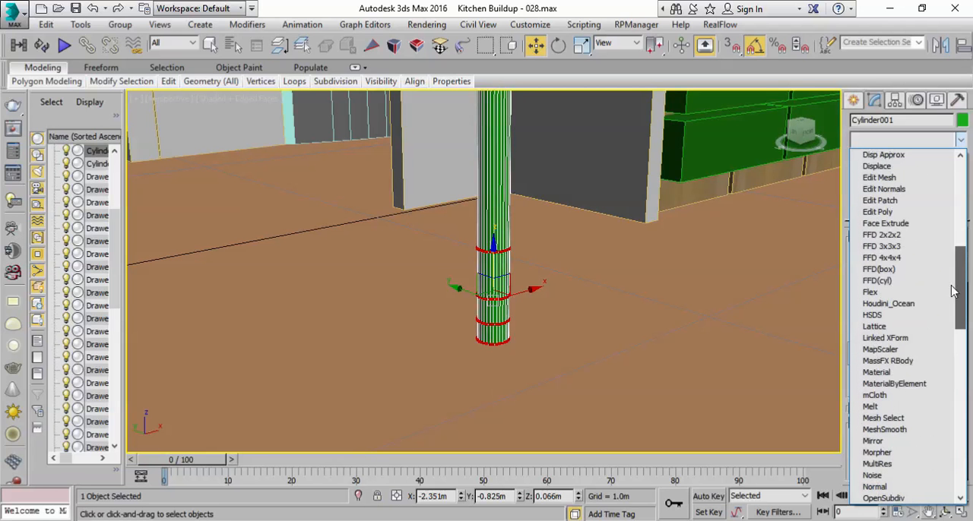
left_click(890, 247)
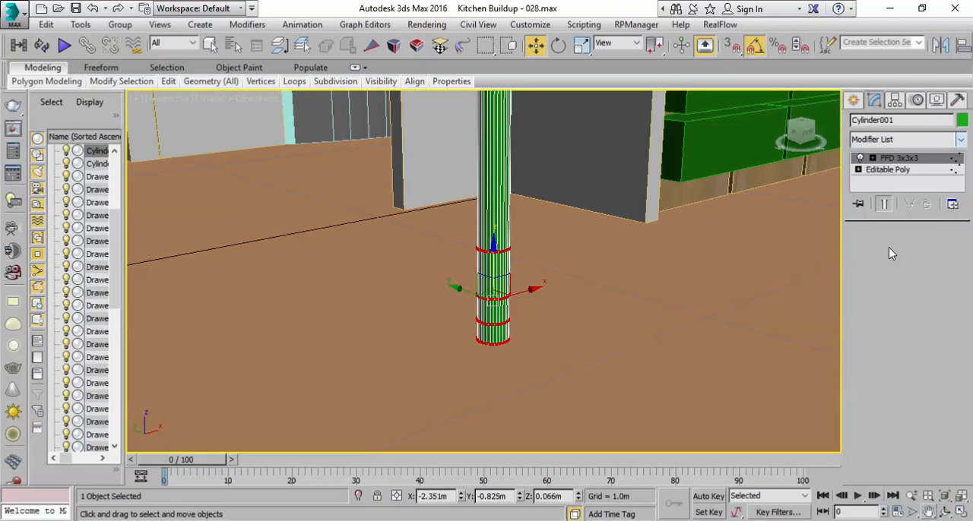
Step: Scale the lattice's bottom row of FFD control points outward to flare the post's foot into a wide base
left_click(900, 158)
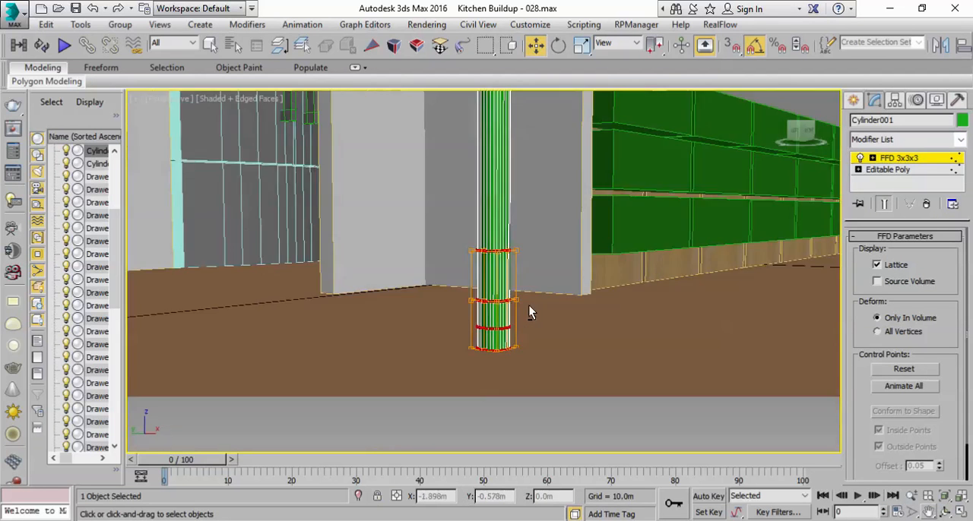
middle_click_drag(528, 305, 476, 307, "alt")
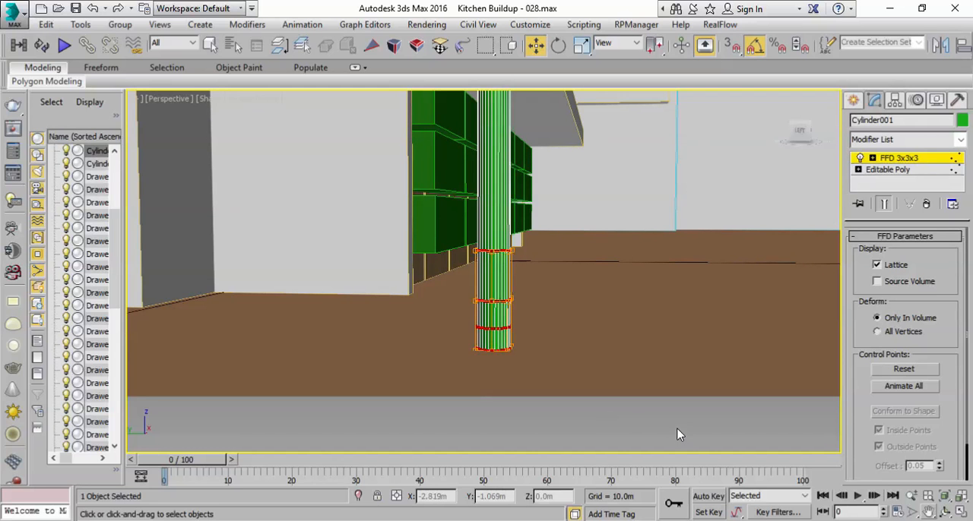
left_click_drag(437, 333, 408, 327)
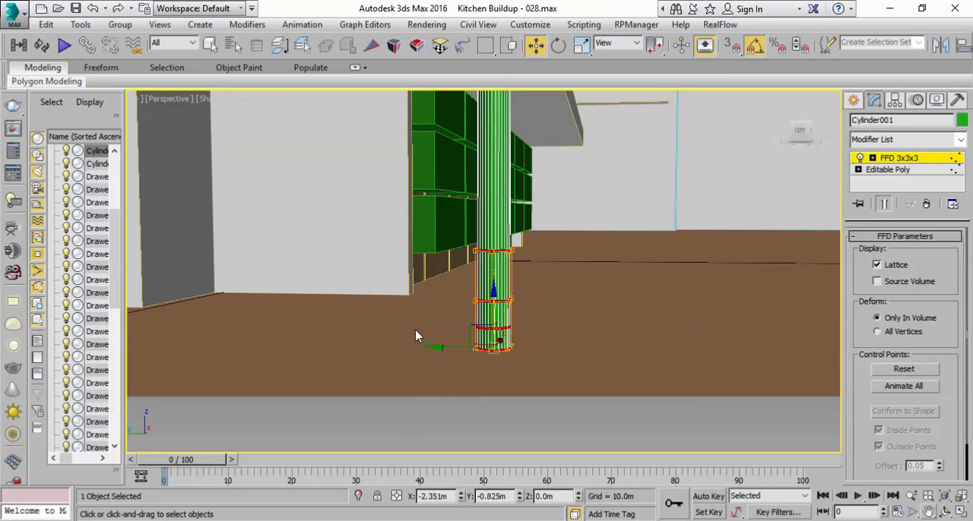
left_click(581, 45)
left_click_drag(502, 344, 541, 126)
mouse_move(517, 249)
middle_mouse_down()
mouse_move(506, 302)
mouse_move(510, 265)
middle_mouse_up()
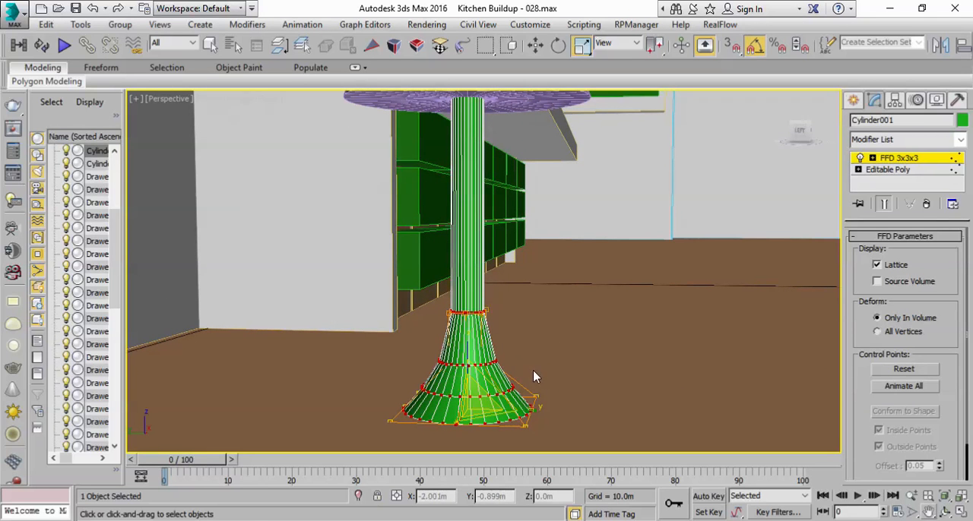
Step: Leave control point editing and collapse the post's FFD modifier into an Editable Poly
left_click(901, 159)
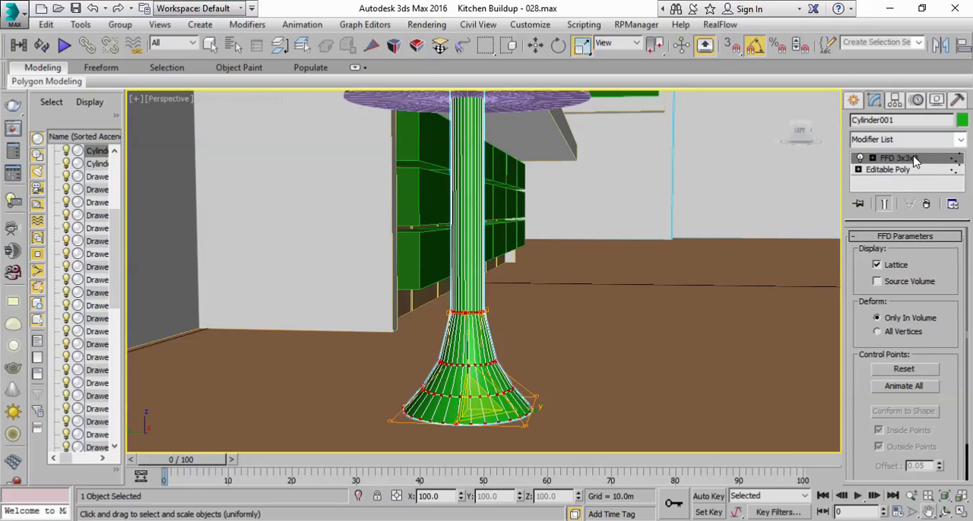
right_click(916, 159)
left_click(823, 300)
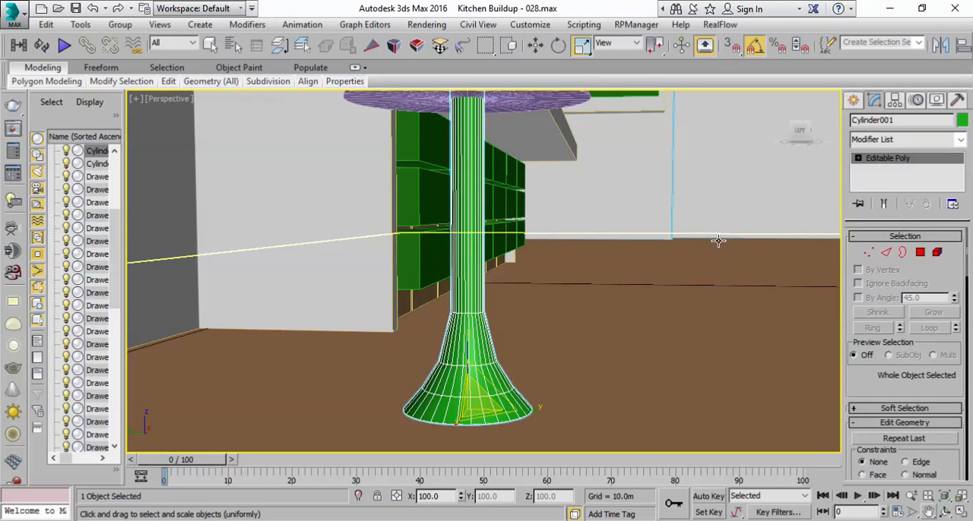
Step: Add a TurboSmooth modifier to the post and adjust its Separate surface options to keep the end rims crisp
left_click(960, 140)
left_click_drag(960, 174, 932, 400)
left_click(882, 418)
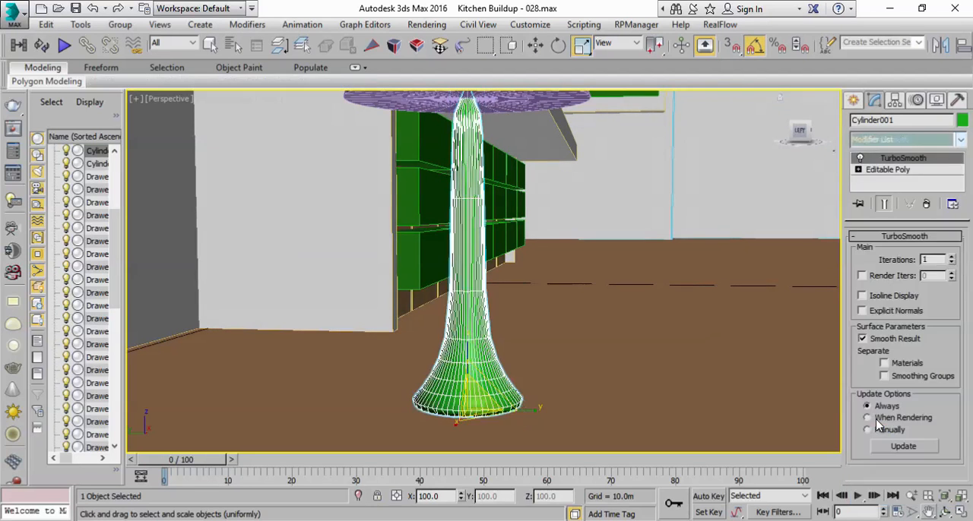
left_click(884, 363)
left_click(896, 366)
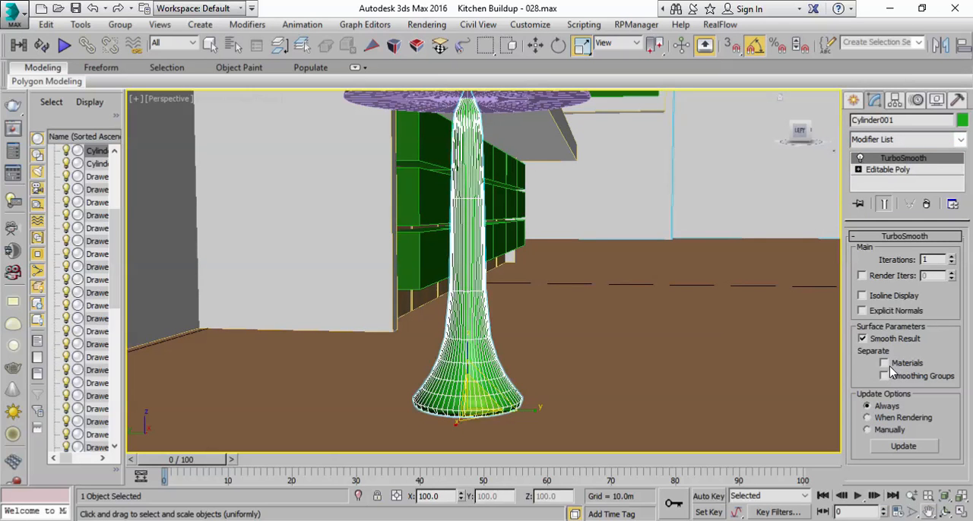
left_click(891, 365)
Step: Deselect the post and examine the stool beside the island in shaded display without edges
scroll(725, 221, "down", 5)
middle_click_drag(722, 222, 625, 324)
left_click(650, 116)
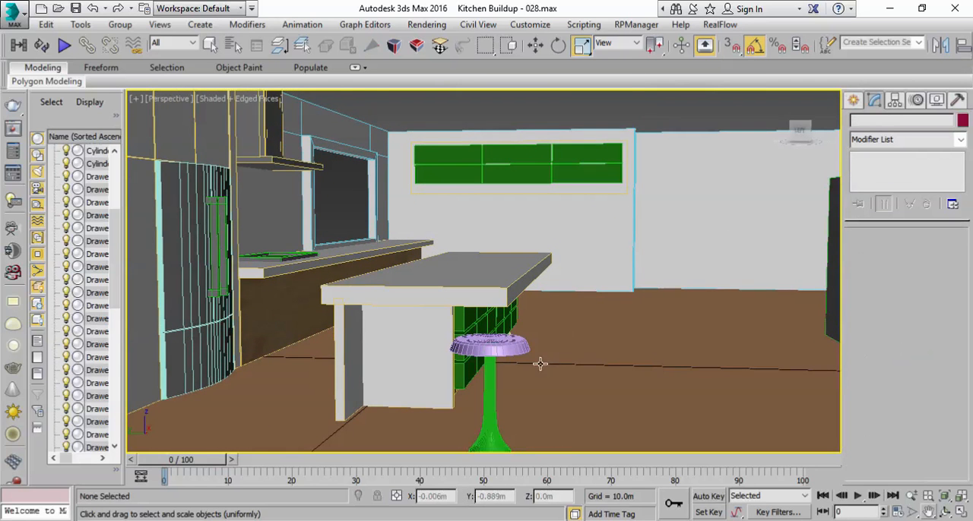
scroll(539, 364, "up", 5)
middle_click_drag(539, 363, 540, 309)
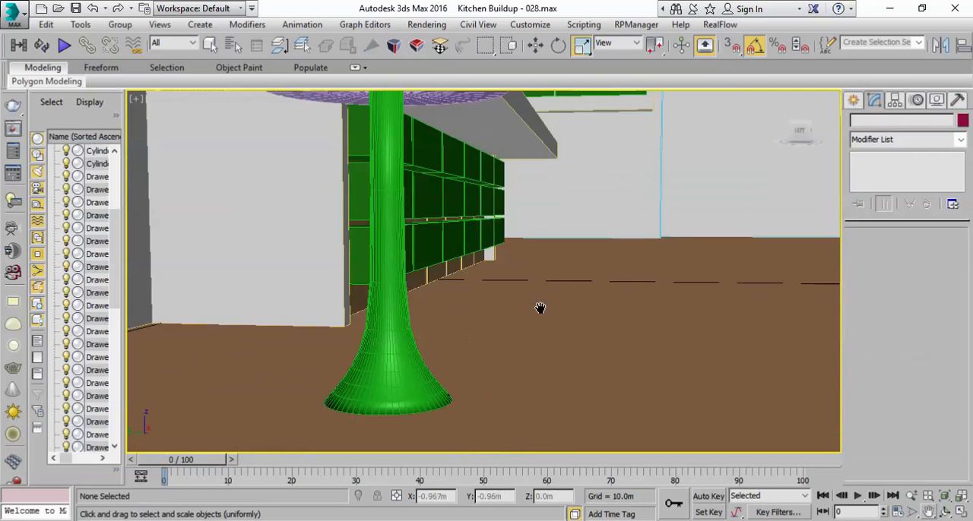
left_click(228, 99)
left_click(282, 161)
mouse_move(428, 327)
middle_mouse_down()
mouse_move(458, 326)
mouse_move(458, 340)
mouse_move(424, 360)
middle_mouse_up()
scroll(347, 330, "down", 3)
middle_click_drag(348, 330, 420, 280)
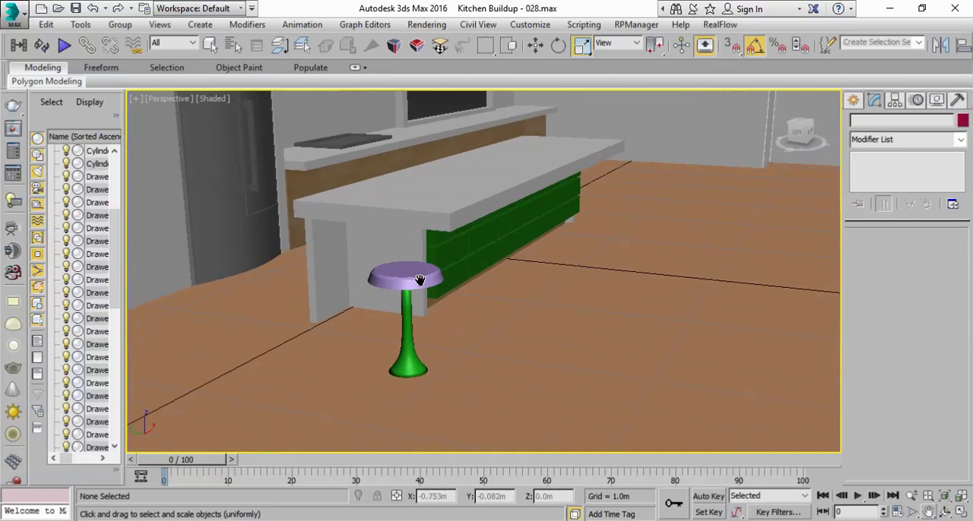
Step: Save the kitchen scene as the incremented file Kitchen Buildup - 029.max
scroll(420, 281, "up", 3)
middle_click_drag(388, 351, 390, 374)
scroll(401, 312, "down", 3)
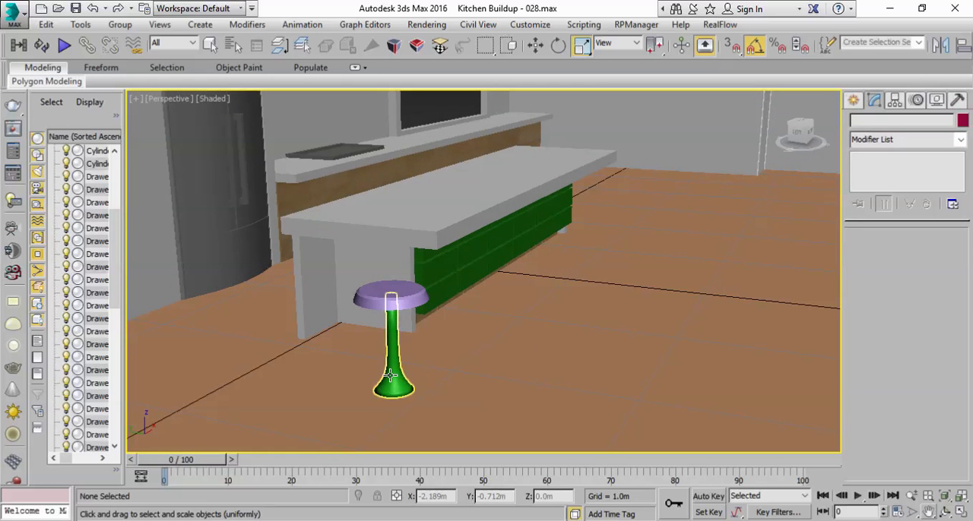
left_click(75, 8)
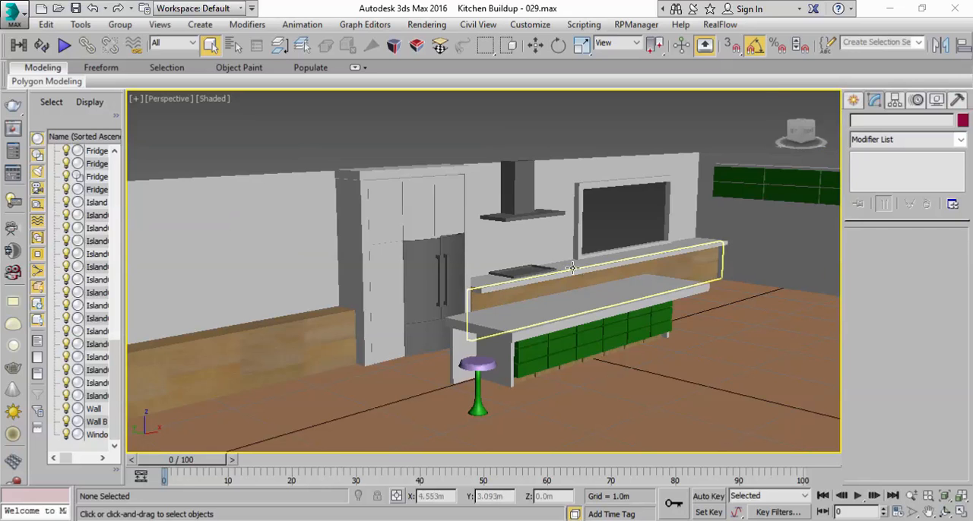
Step: Select the back wall behind the fridge and range hood and turn on Edged Faces display in the perspective view
scroll(600, 274, "up", 3)
middle_click_drag(593, 270, 605, 282)
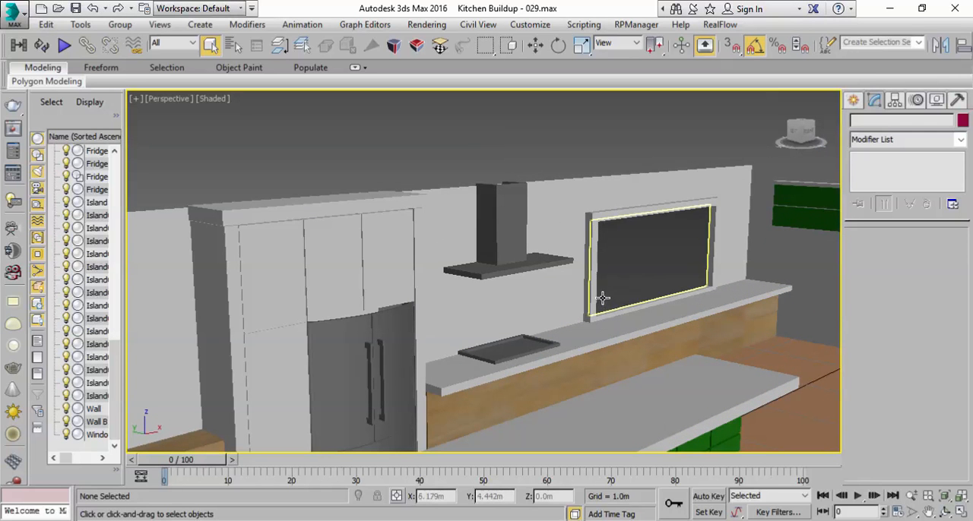
scroll(524, 353, "down", 3)
middle_click_drag(524, 352, 623, 283)
left_click(415, 254)
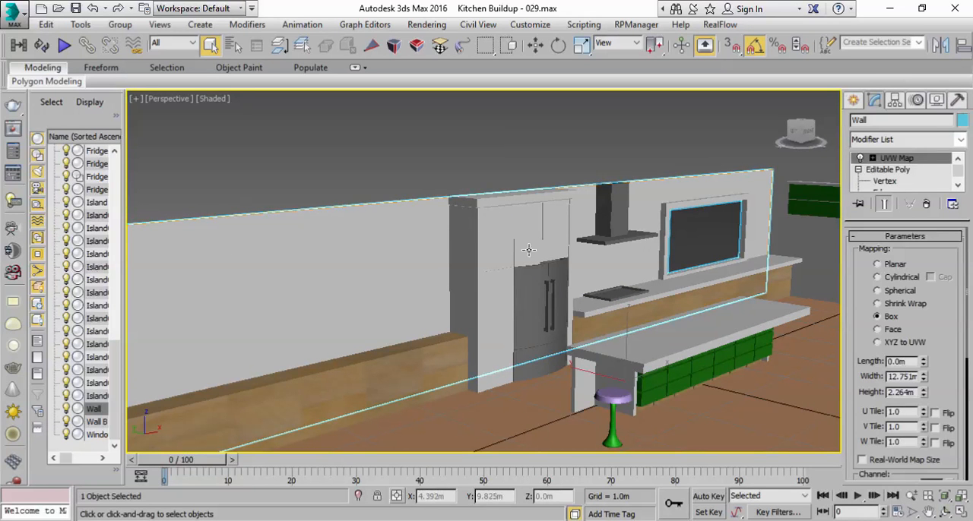
left_click(225, 103)
left_click(261, 161)
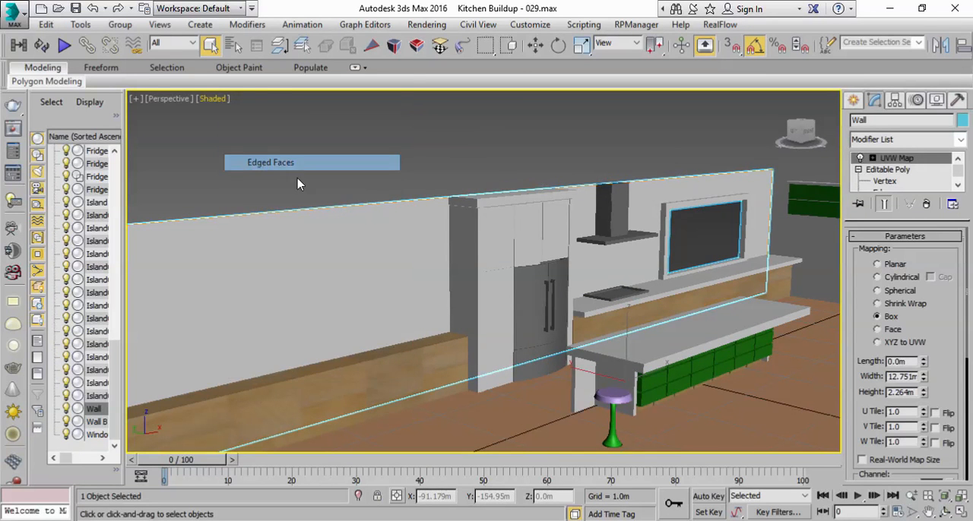
scroll(539, 261, "down", 3)
middle_click_drag(540, 261, 576, 229, "alt")
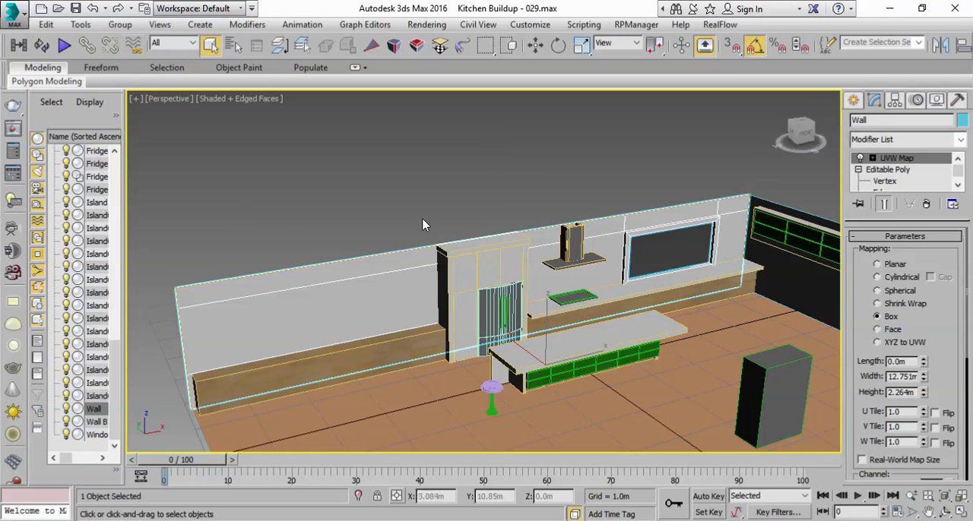
Step: Clone the back wall in place as a copy named Wall Animated 001
left_click(49, 25)
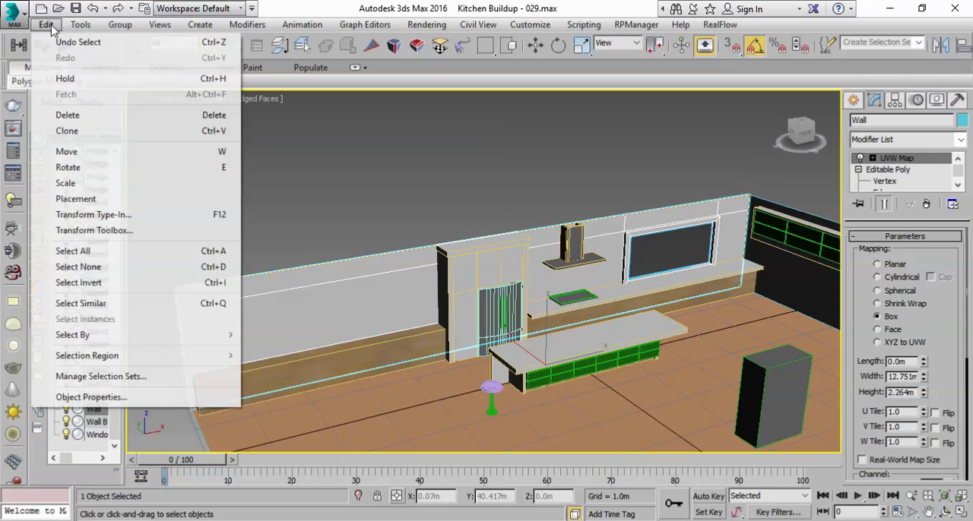
left_click(68, 130)
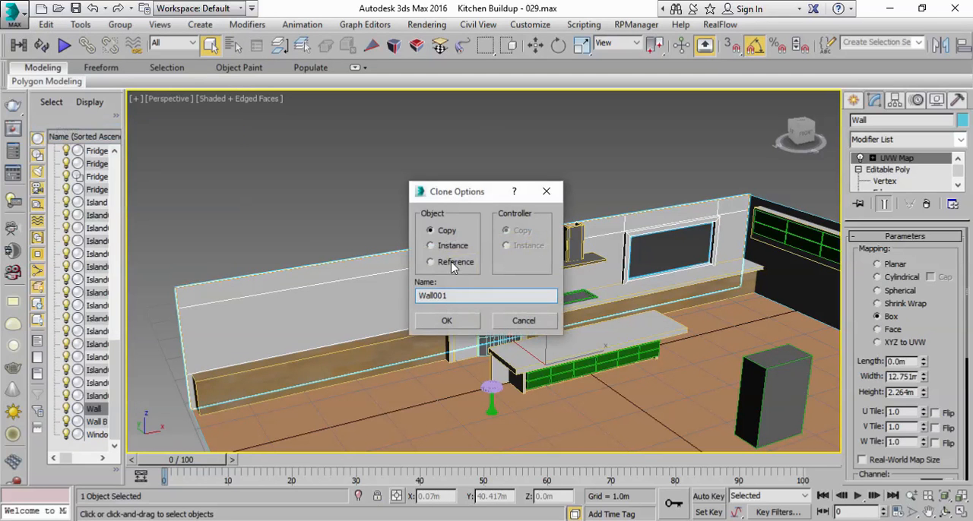
double_click(449, 296)
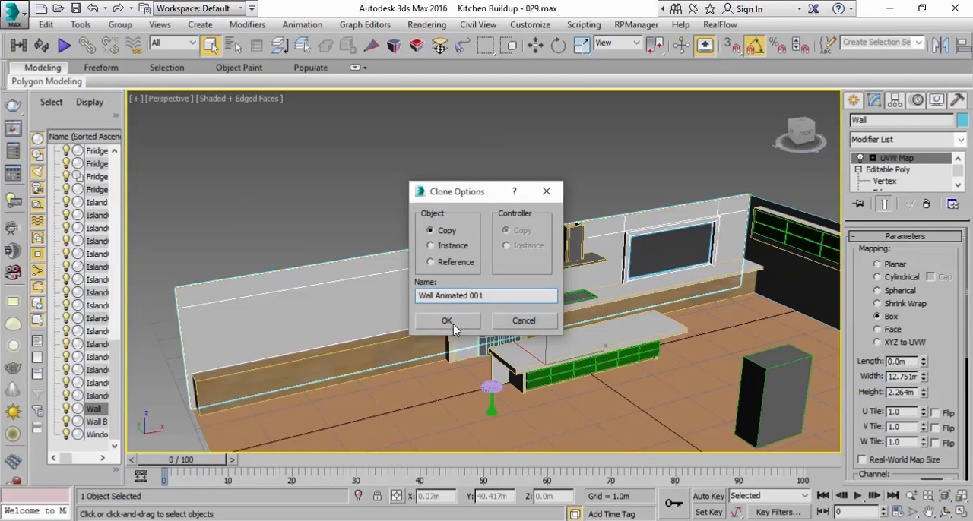
left_click(448, 321)
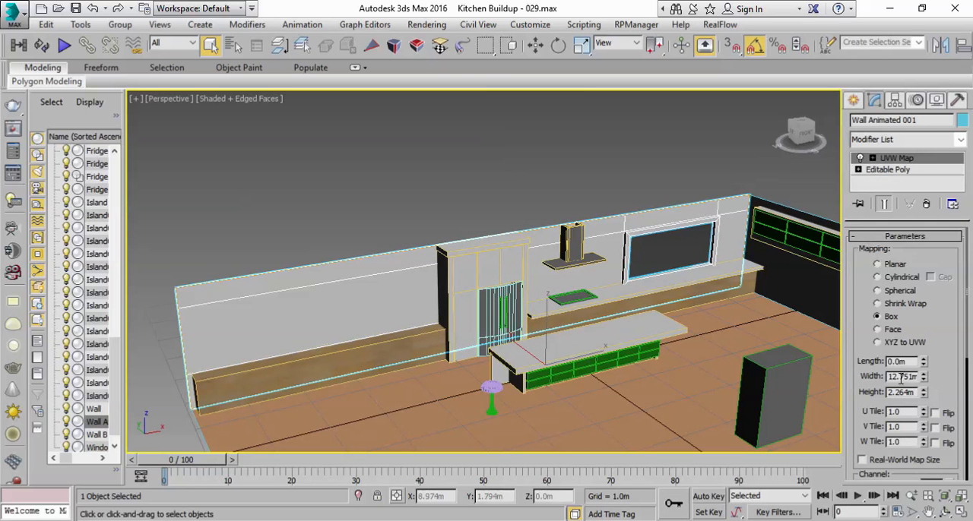
Step: Fit the UVW Map gizmo to the wall copy and collapse the modifier into the Editable Poly
scroll(867, 384, "down", 5)
left_click(882, 357)
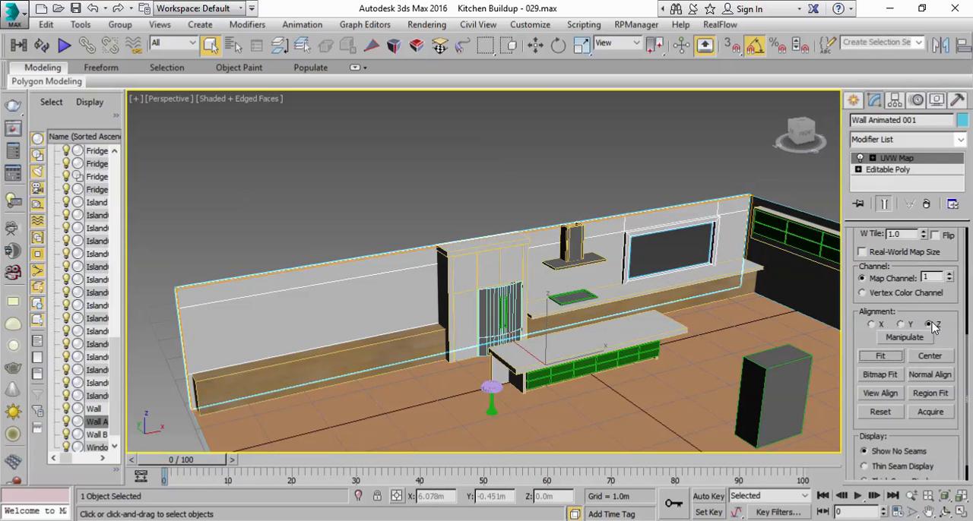
scroll(855, 327, "up", 5)
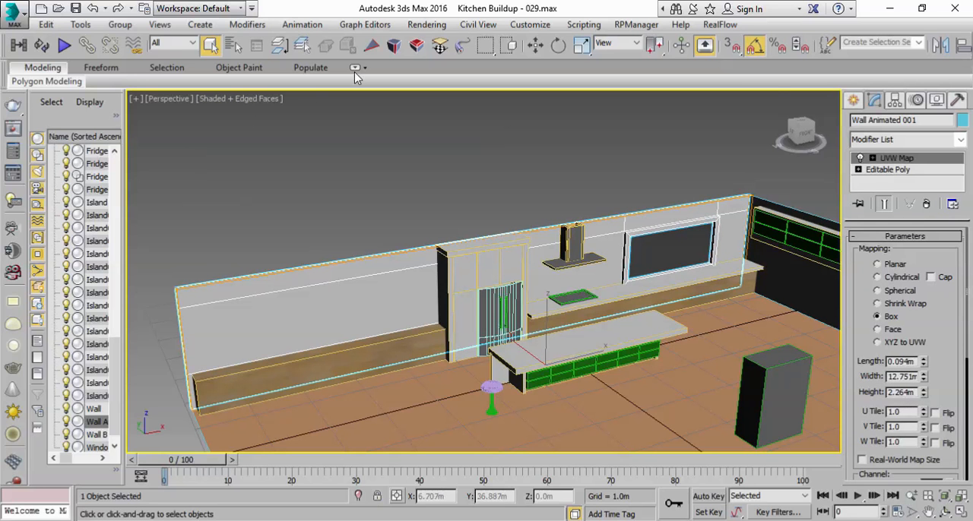
right_click(901, 160)
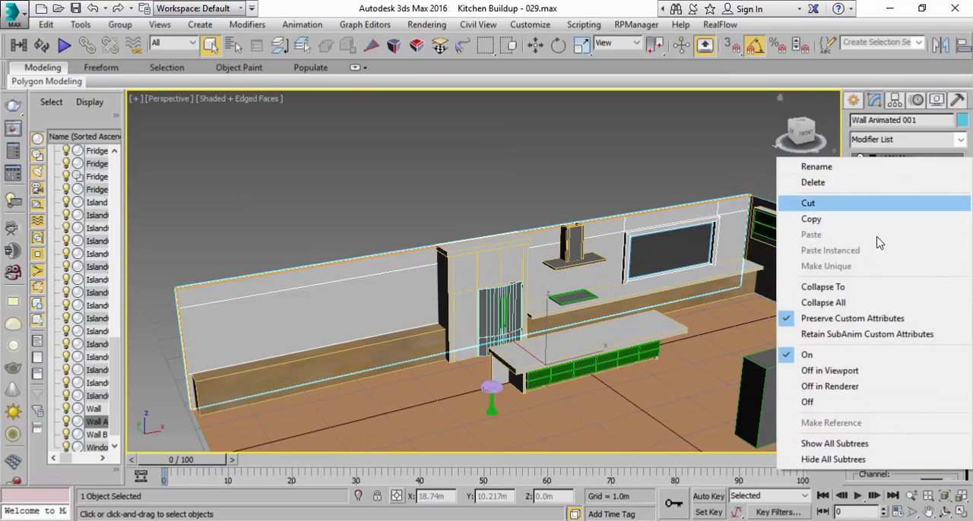
left_click(847, 286)
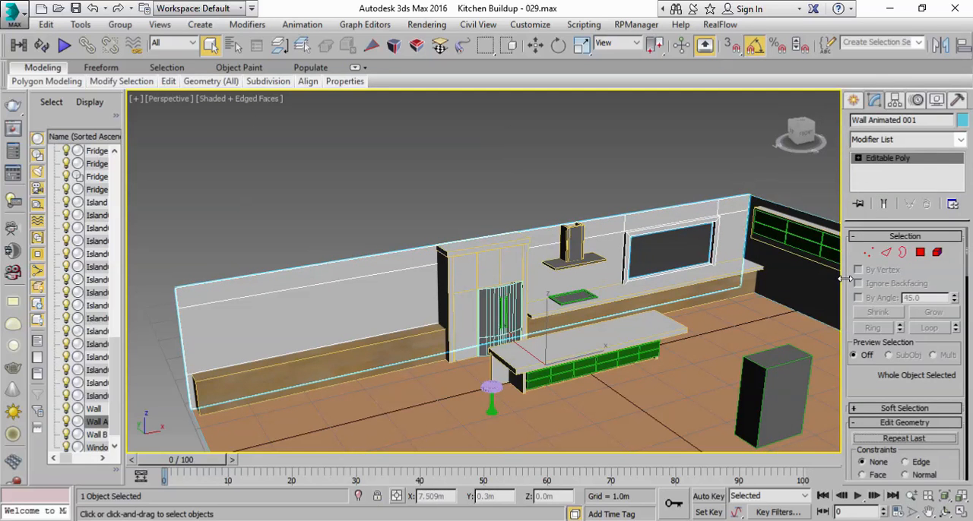
Step: Select the two large wall polygons behind the fridge unit and range hood and detach them as Wall Animated 002
left_click(920, 253)
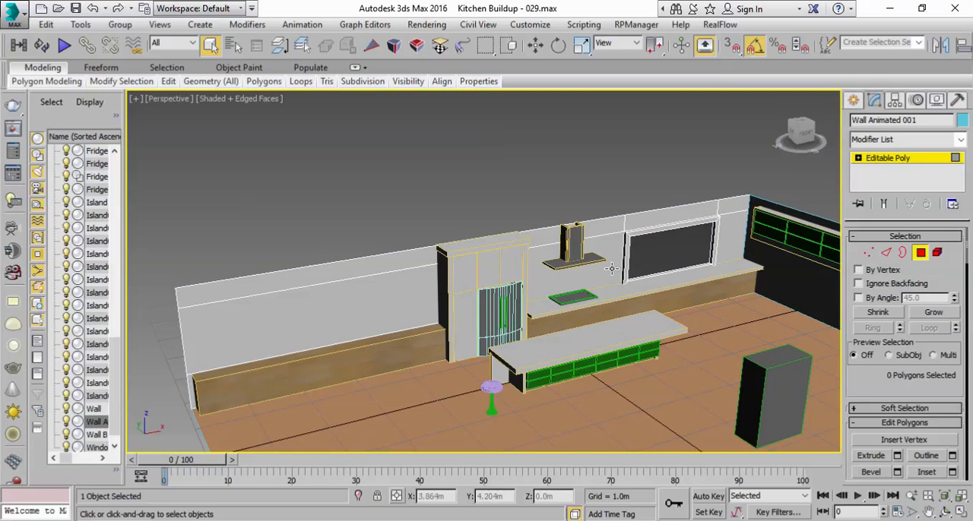
scroll(612, 268, "up", 3)
left_click(611, 265)
scroll(609, 219, "up", 1)
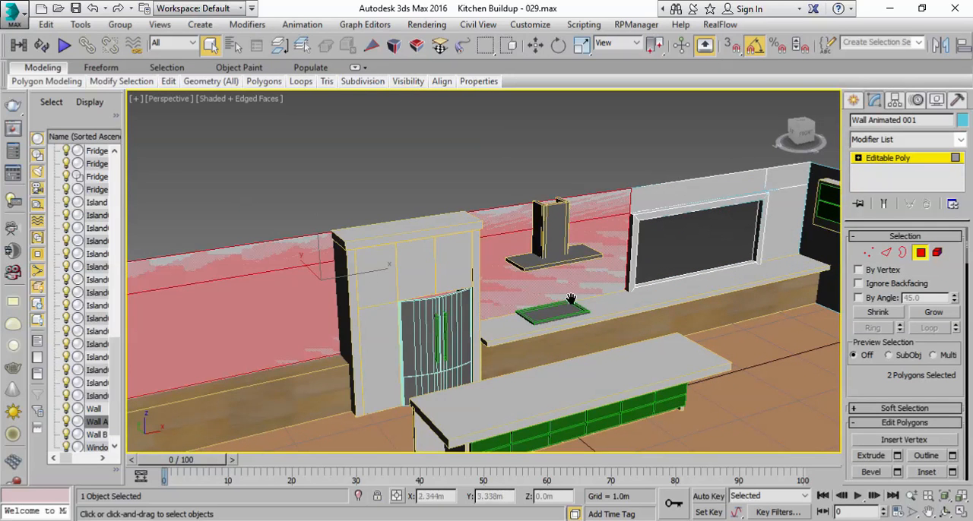
scroll(680, 257, "down", 3)
scroll(635, 273, "up", 3)
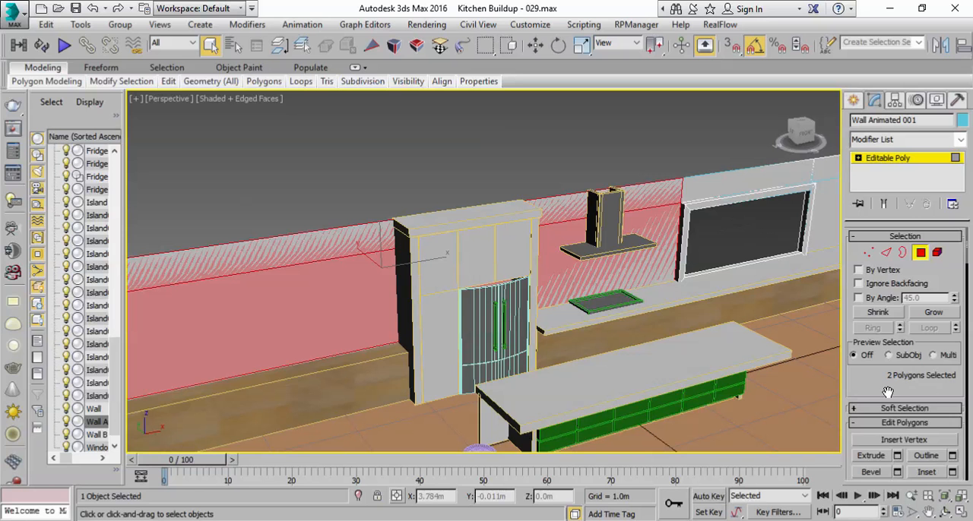
scroll(895, 395, "down", 5)
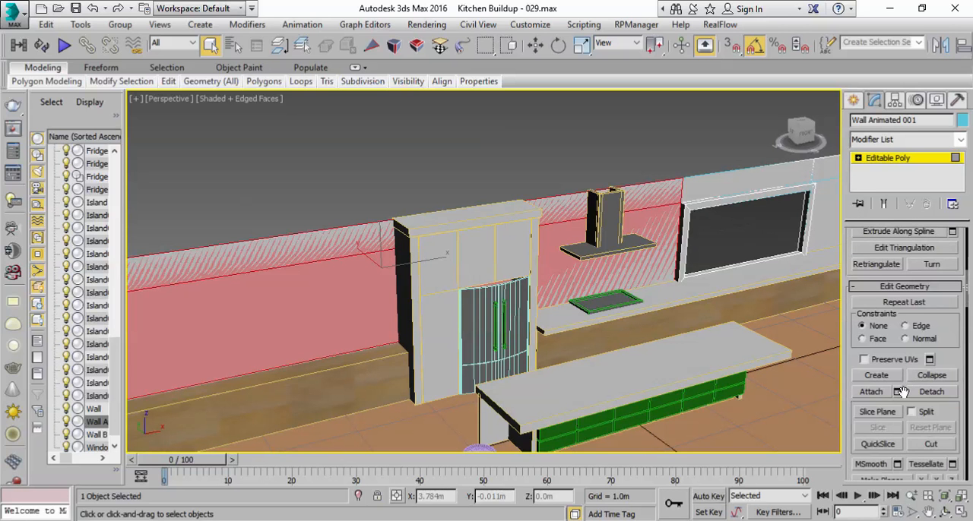
left_click(930, 392)
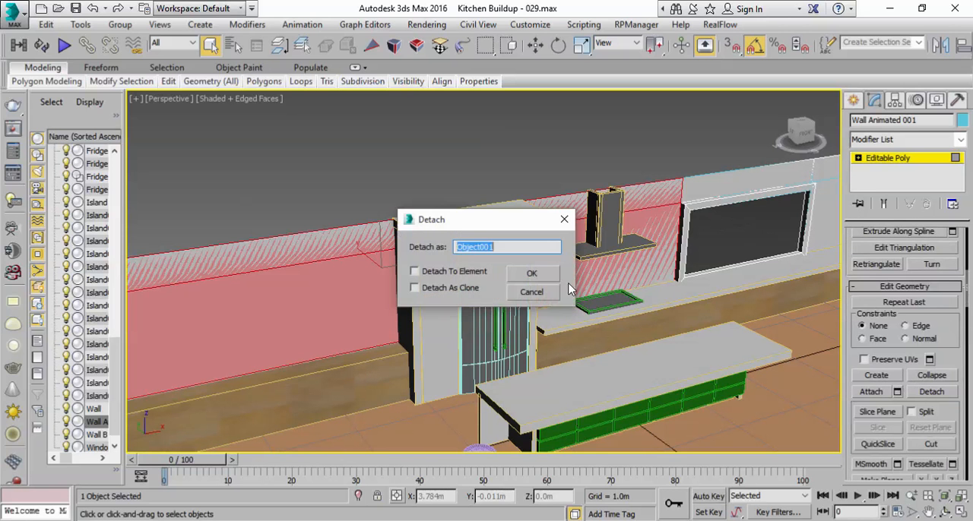
right_click(483, 251)
key("Escape")
type("Wall Animated 002")
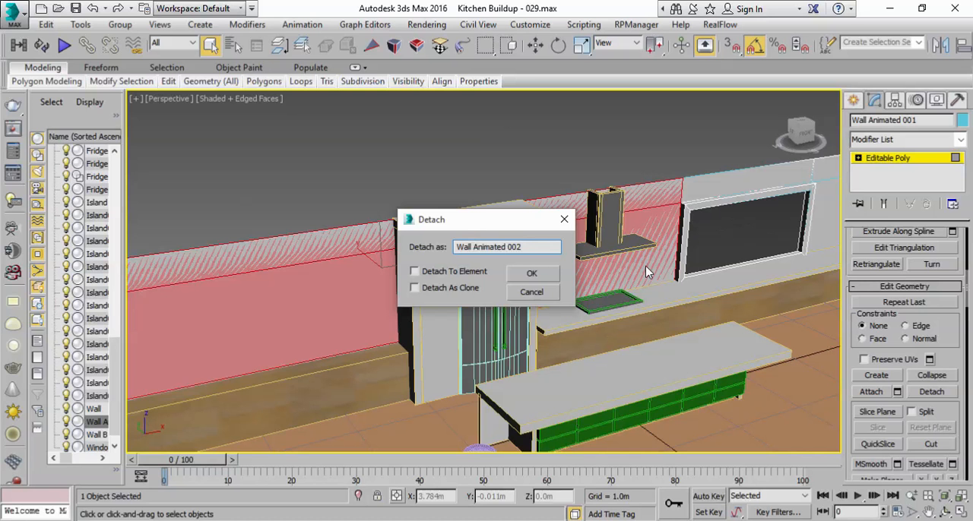
left_click(531, 274)
Step: Select the wall polygon above the window, detach it as its own wall object and leave polygon editing
scroll(467, 261, "up", 5)
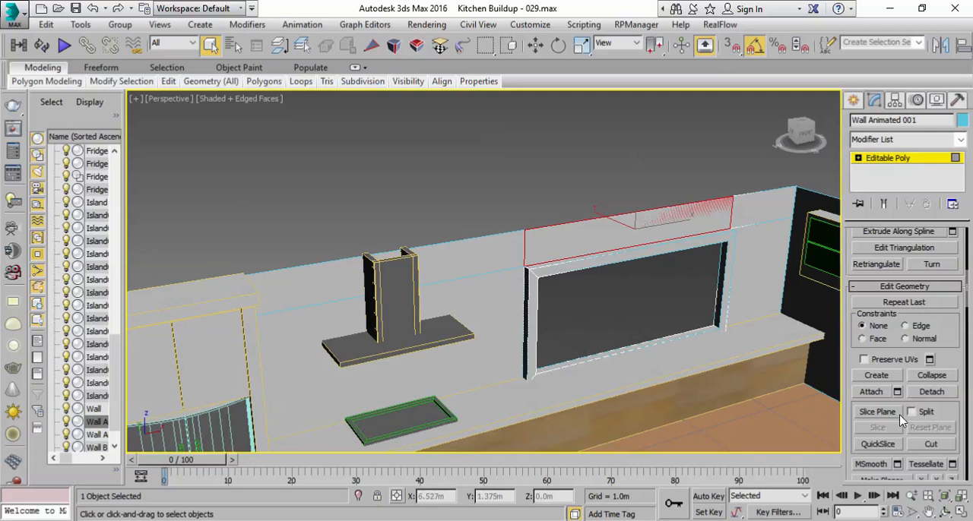
left_click(946, 394)
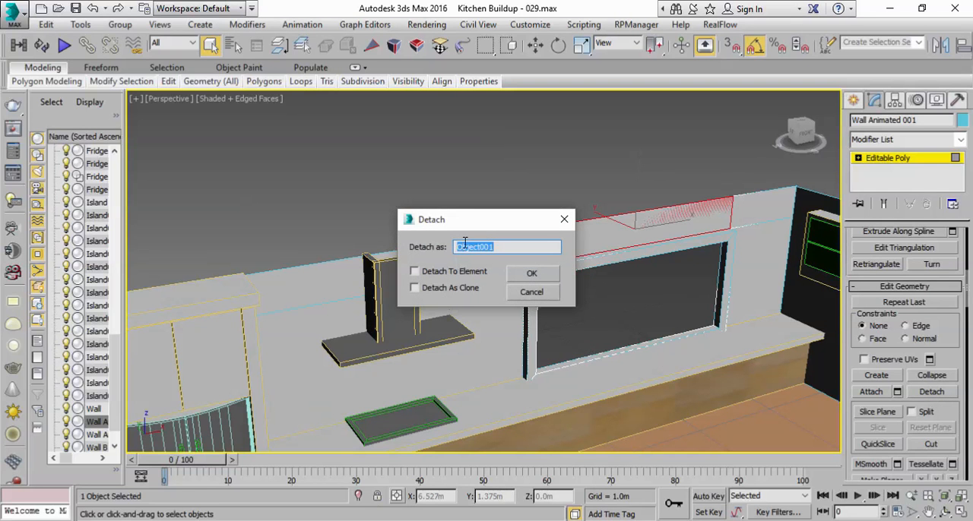
type("Wa")
left_click(534, 275)
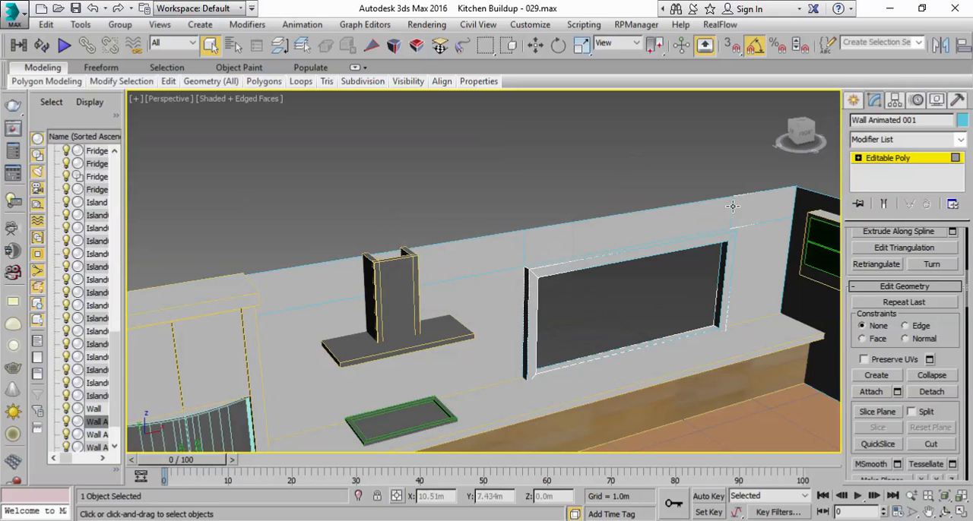
left_click(874, 162)
Step: Switch to wireframe display and delete the unneeded polygons of Wall Animated 001, including the one below the window
middle_click_drag(762, 260, 723, 225)
scroll(716, 242, "down", 3)
scroll(723, 224, "up", 3)
middle_click_drag(599, 328, 672, 257, "alt")
scroll(555, 296, "down", 3)
left_click(920, 253)
left_click(723, 317)
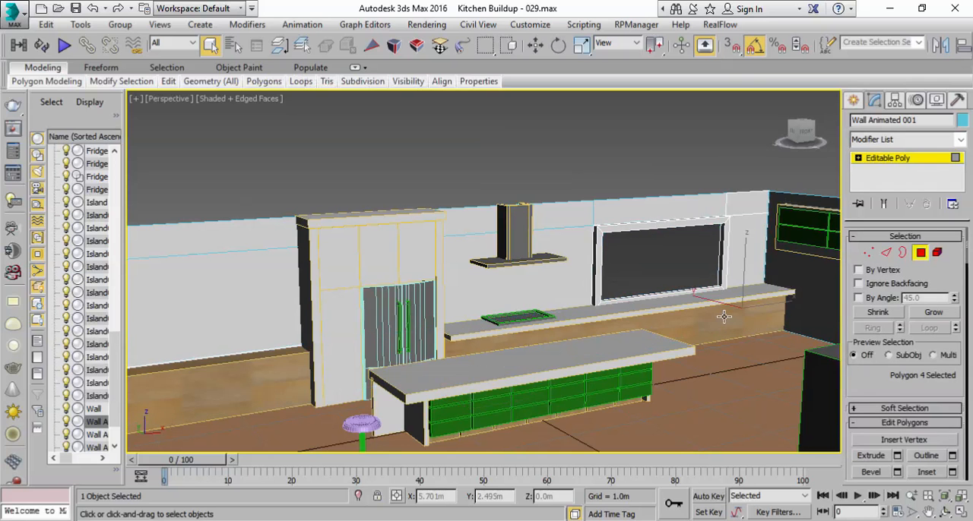
left_click(241, 99)
left_click(283, 215)
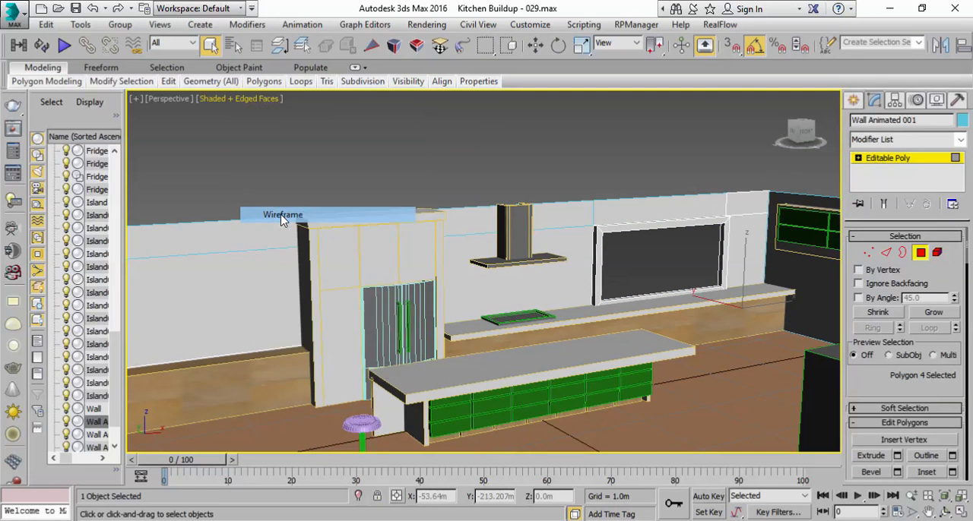
mouse_move(631, 320)
middle_mouse_down("alt")
mouse_move(656, 306)
mouse_move(730, 315)
middle_mouse_up("alt")
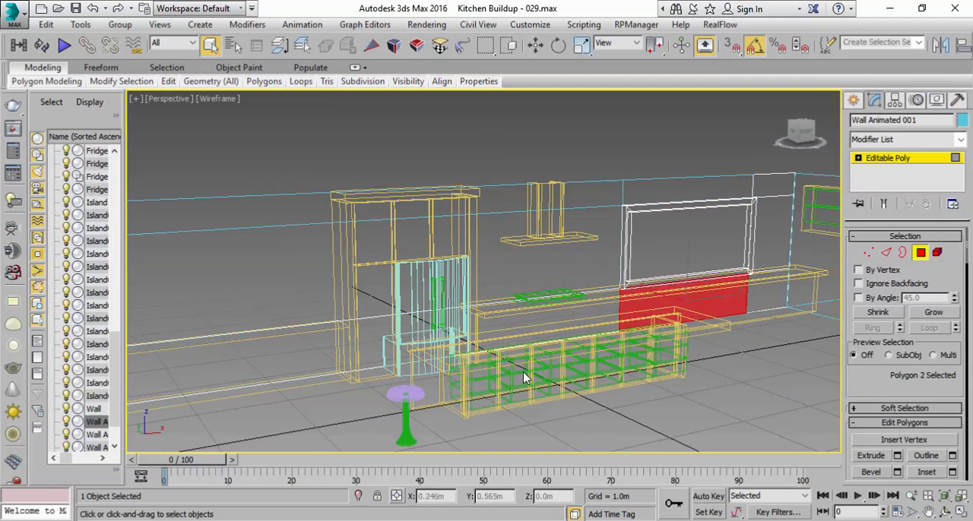
left_click(503, 330)
key("End")
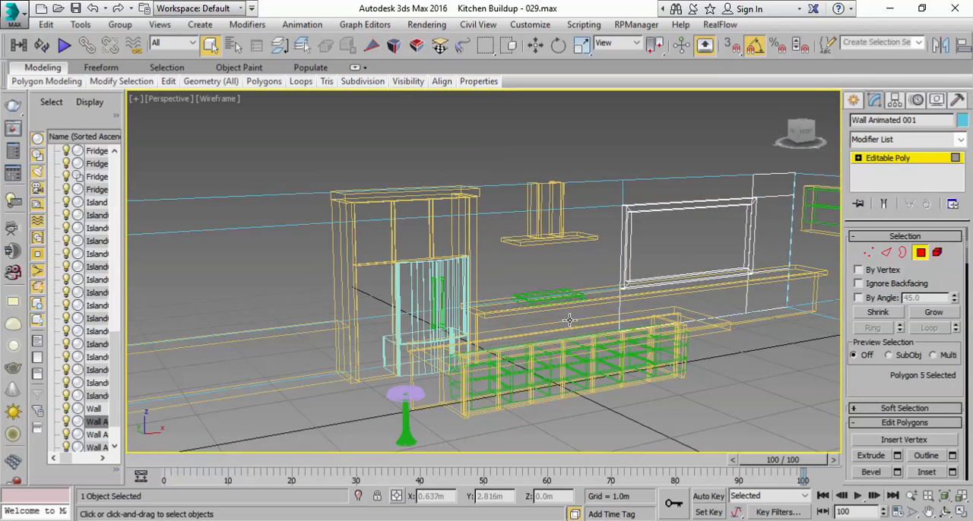
left_click(690, 300)
left_click(770, 293)
left_click(770, 293)
left_click(770, 293)
Step: Return the perspective view to shaded display with edged faces and leave polygon editing
left_click(218, 101)
left_click(253, 131)
mouse_move(540, 233)
middle_mouse_down()
mouse_move(560, 265)
mouse_move(492, 273)
middle_mouse_up()
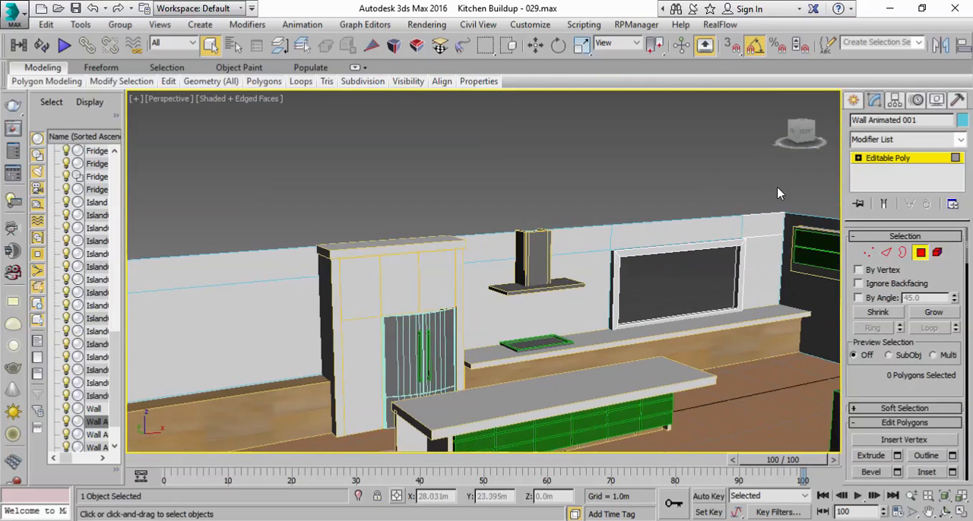
left_click(879, 161)
scroll(676, 275, "down", 3)
middle_click_drag(689, 278, 664, 296)
scroll(676, 274, "up", 3)
Step: Select the two wall polygons between the window and the corner, invert the selection, and delete the window frame polygons from Wall Animated 001
left_click(921, 253)
left_click(775, 278)
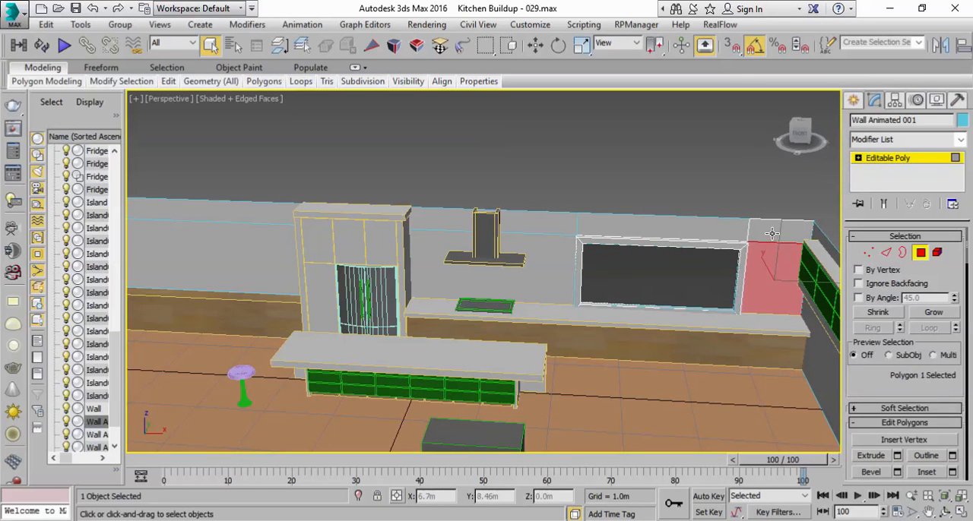
left_click(773, 232, "ctrl")
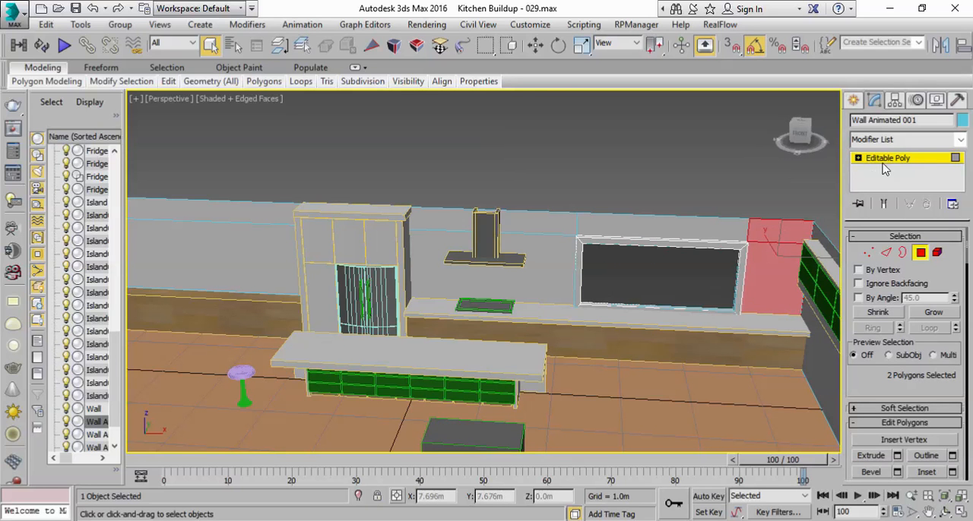
left_click(47, 25)
left_click(85, 283)
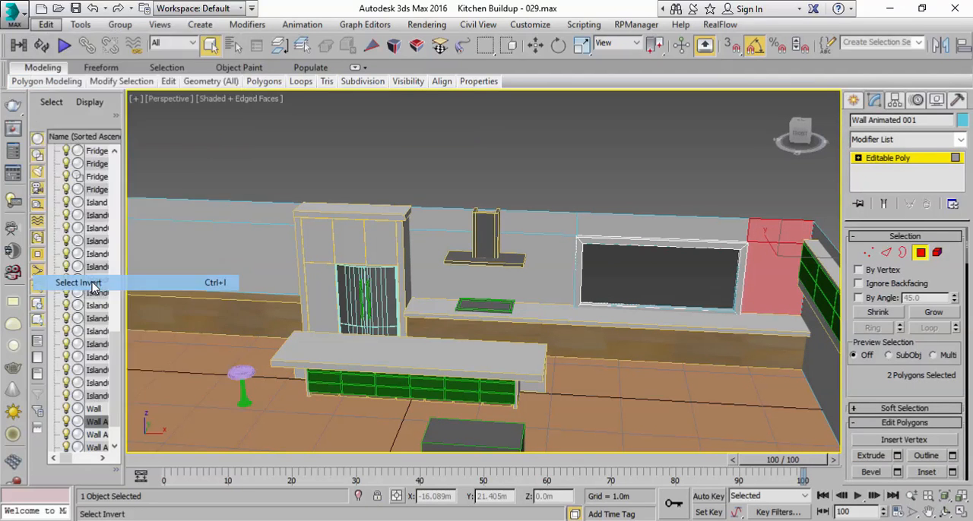
left_click(658, 306)
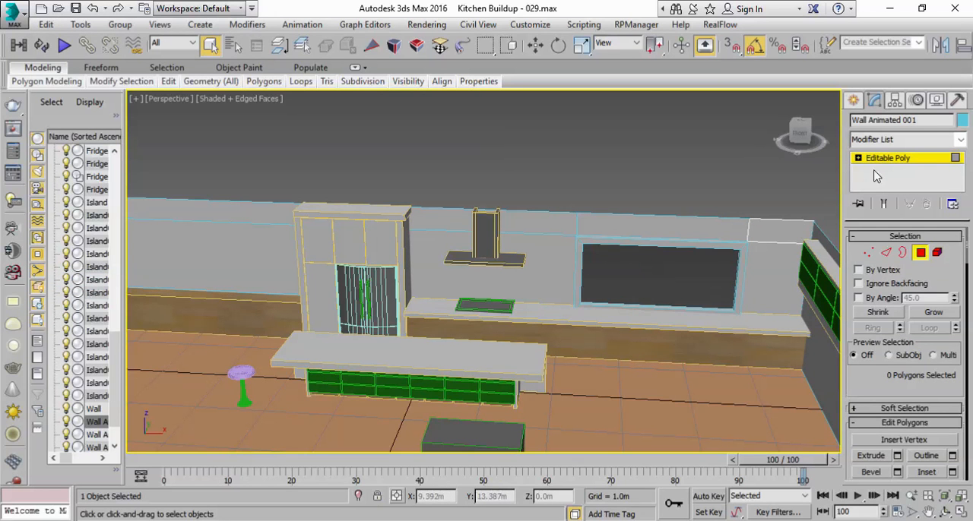
left_click(885, 158)
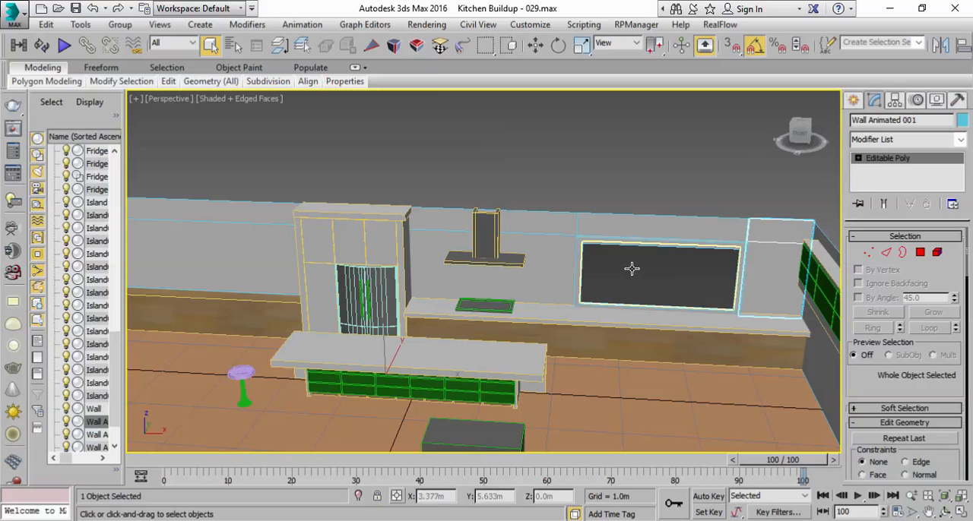
Step: Open the material editor, pick the unused sample beside the Floor material and name it Wall Animated A
left_click_drag(500, 47, 274, 50)
left_click(887, 48)
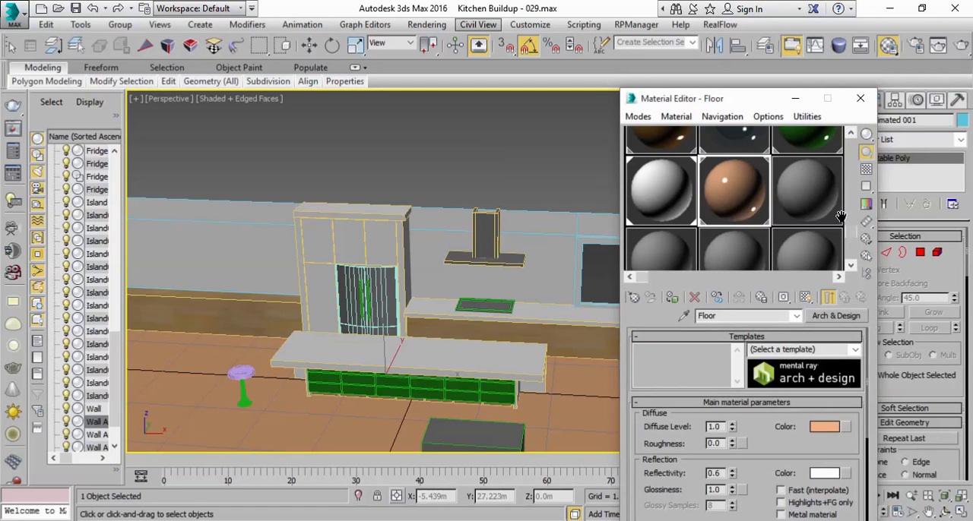
mouse_move(850, 231)
left_mouse_down()
mouse_move(850, 202)
mouse_move(850, 217)
left_mouse_up()
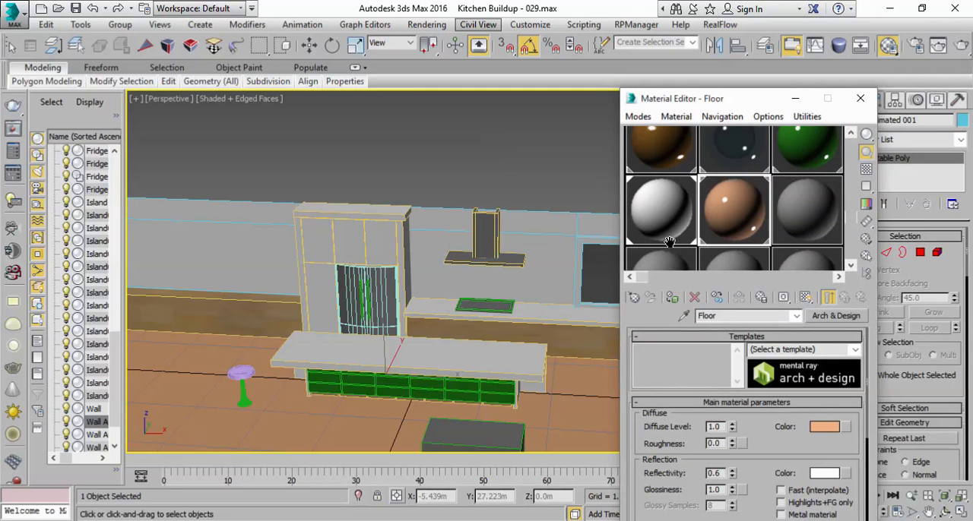
left_click(828, 219)
left_click(828, 220)
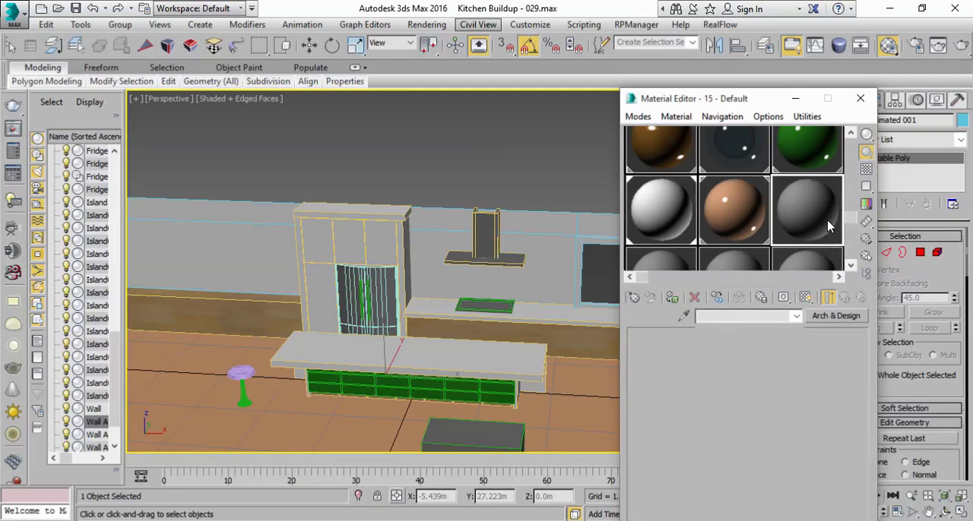
left_click(774, 317)
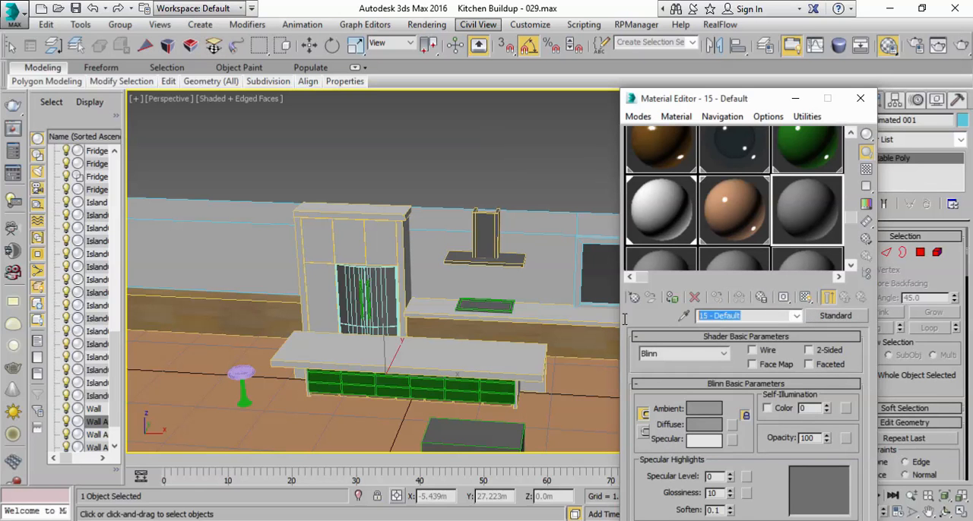
type("Wall Animated A")
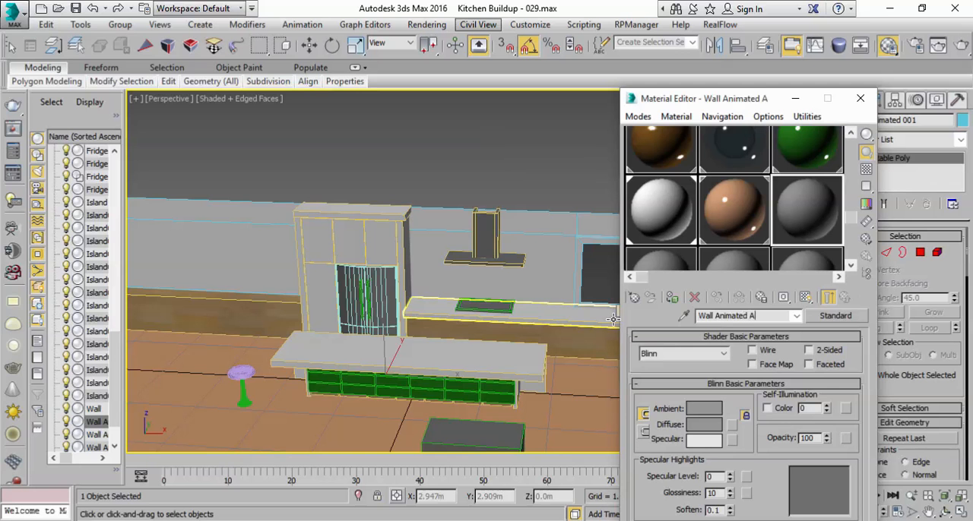
Step: Change Wall Animated A to an Arch & Design material with an orange diffuse color (red 0.918, green 0.604, blue 0.055)
left_click(835, 315)
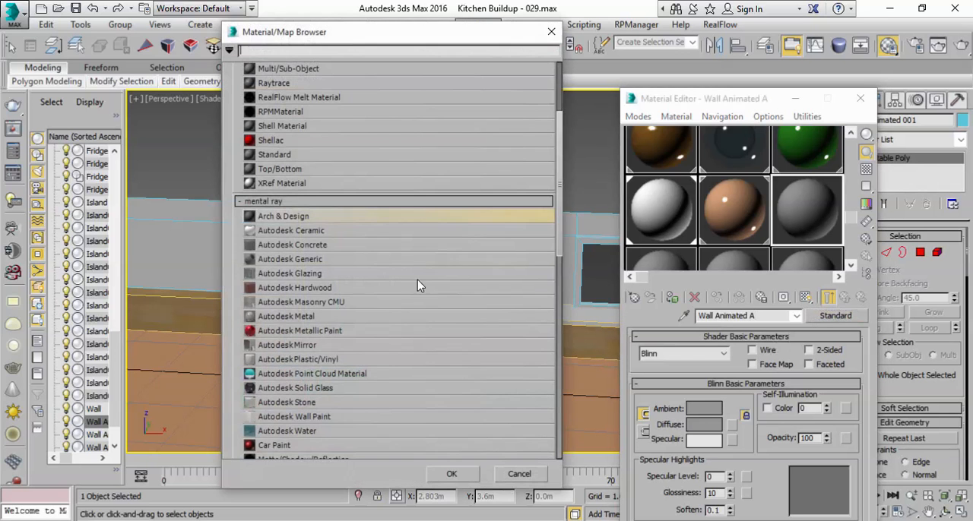
double_click(318, 219)
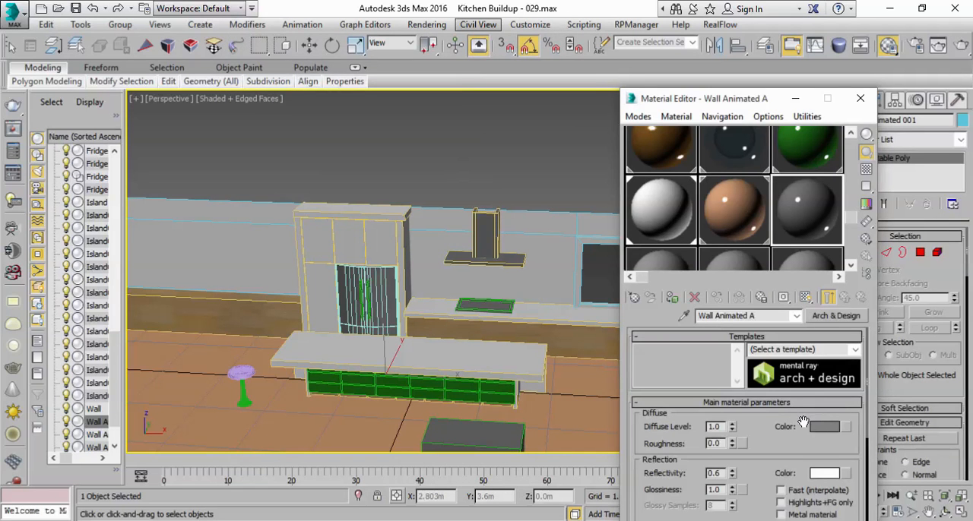
left_click(824, 428)
left_click_drag(314, 110, 304, 105)
left_click_drag(423, 149, 423, 101)
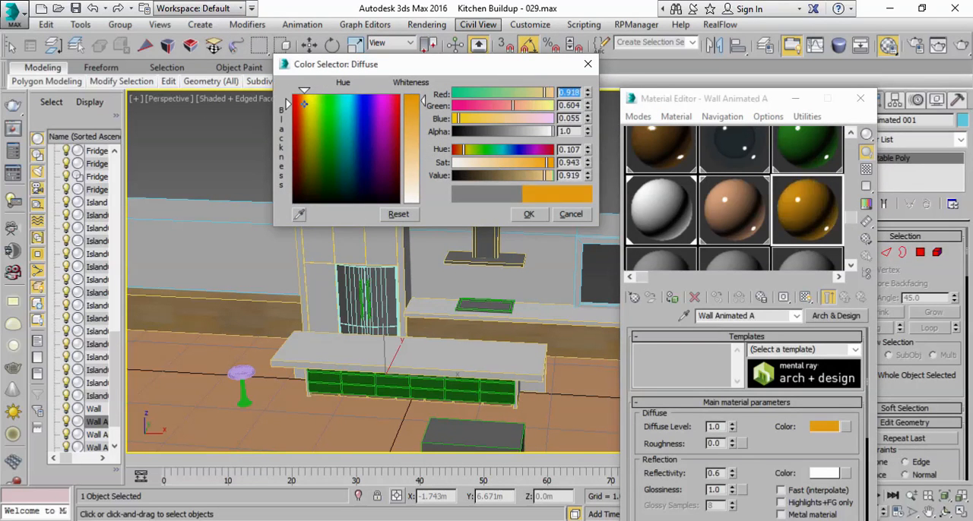
left_click(529, 216)
Step: Select Wall Animated 001, 002 and 003 by name and assign the Wall Animated A material to them
left_click_drag(768, 106, 492, 275)
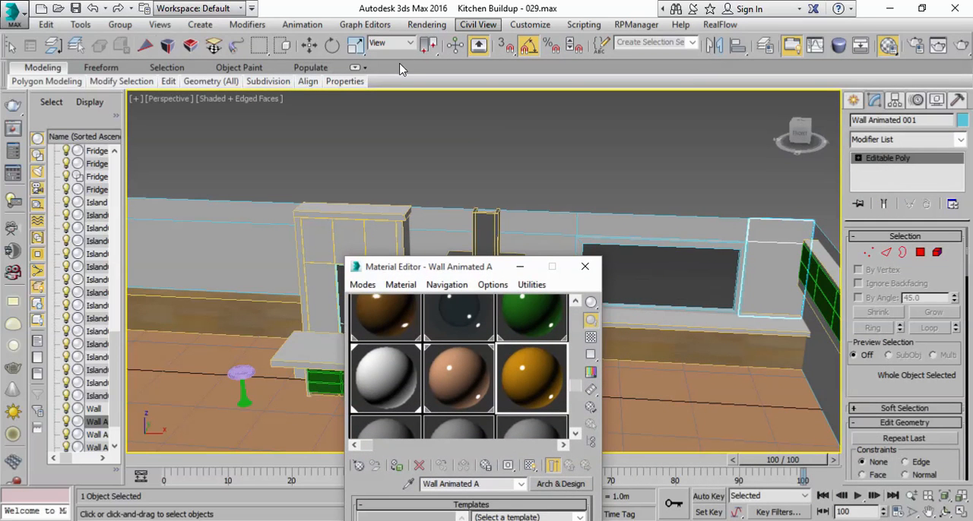
left_click_drag(398, 57, 562, 62)
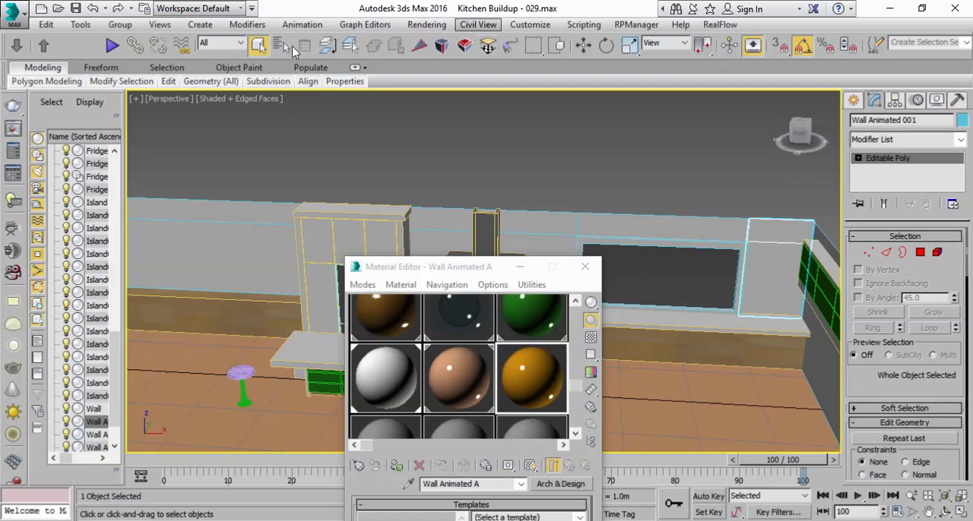
left_click(286, 46)
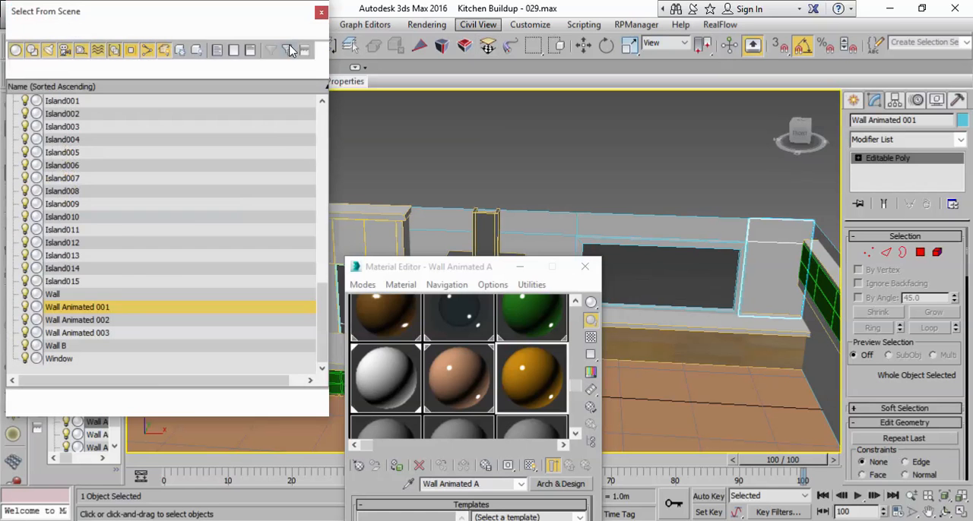
left_click(116, 309)
left_click(116, 334, "ctrl")
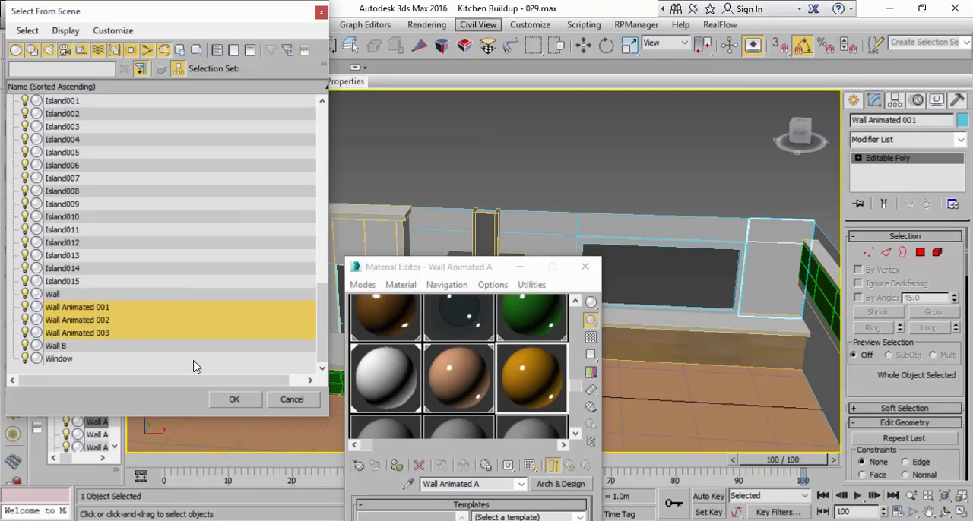
left_click(230, 400)
left_click_drag(426, 267, 576, 157)
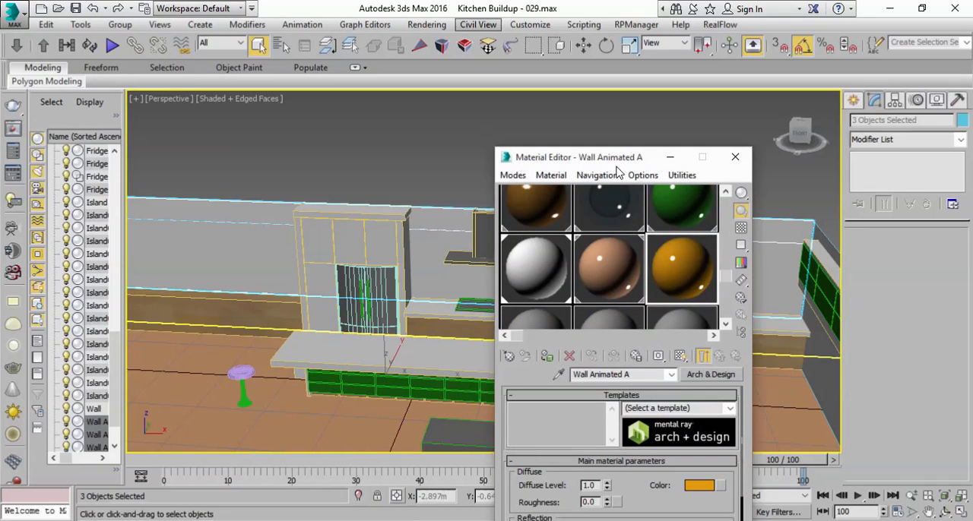
left_click(547, 357)
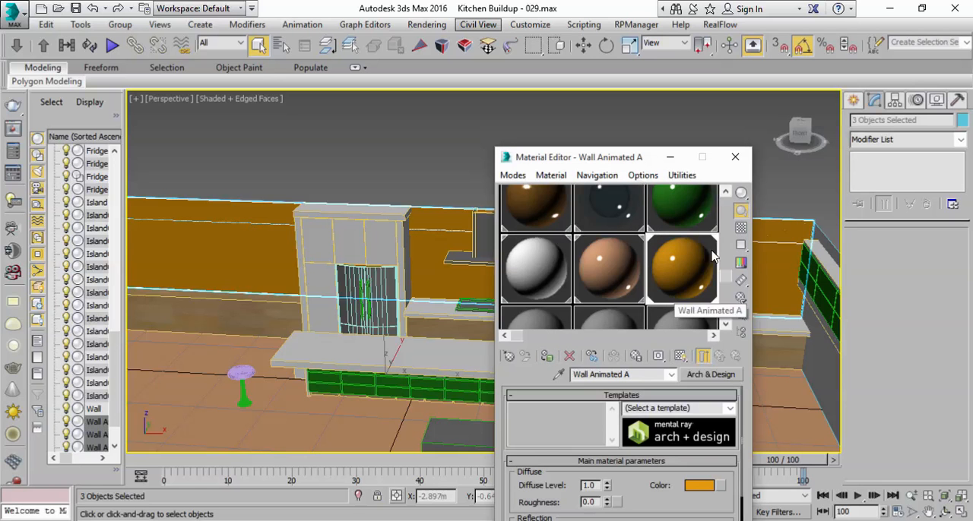
Step: Copy the orange material to an empty sample, name it Wall Animated B, make its diffuse color dark brown and minimize the editor
left_click_drag(726, 277, 724, 298)
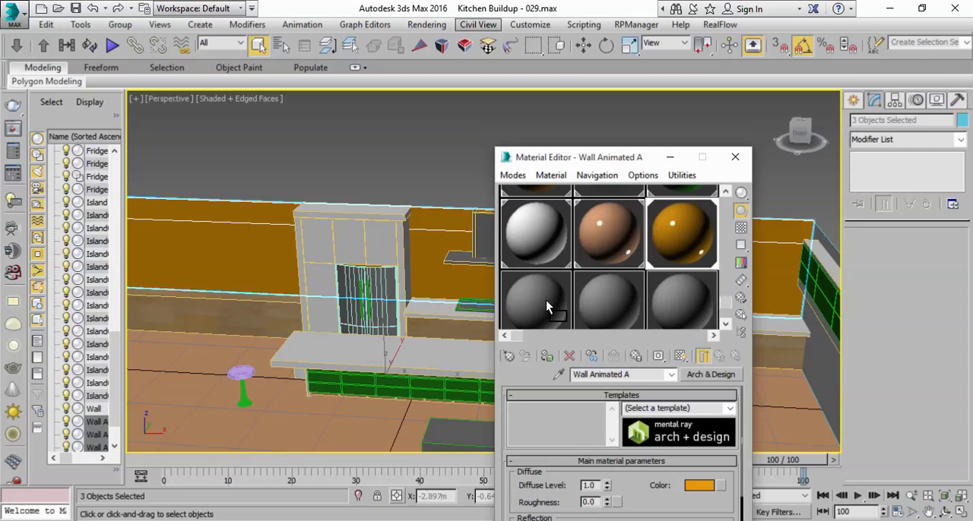
left_click_drag(546, 301, 545, 300)
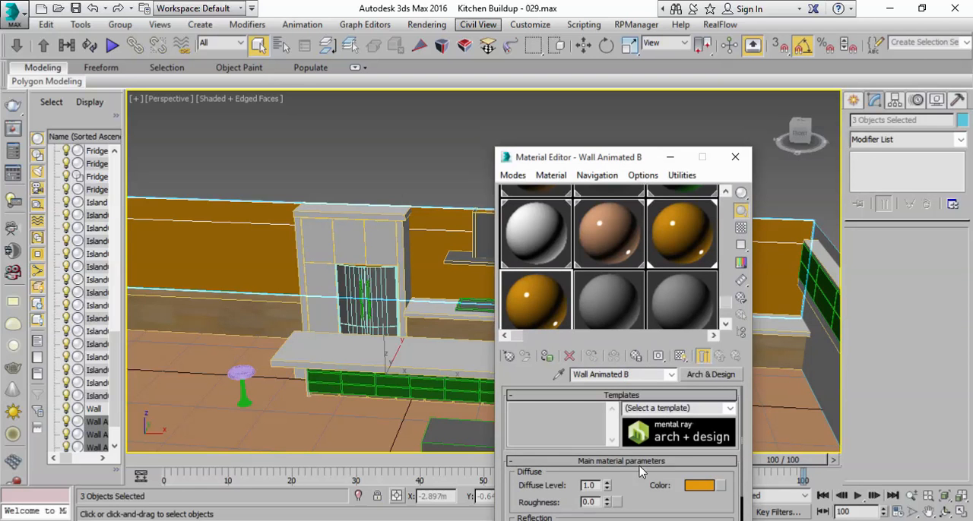
left_click(697, 492)
left_click_drag(315, 130, 300, 158)
left_click(529, 214)
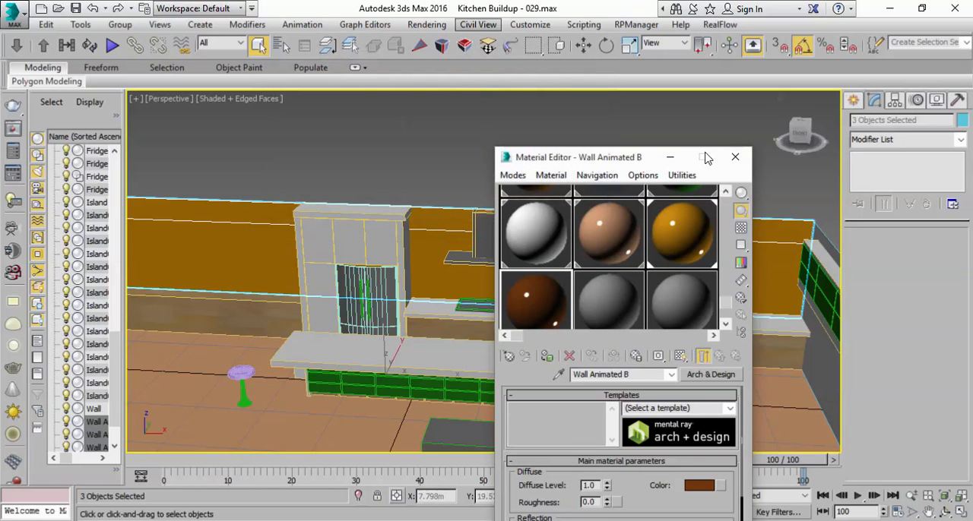
left_click(670, 158)
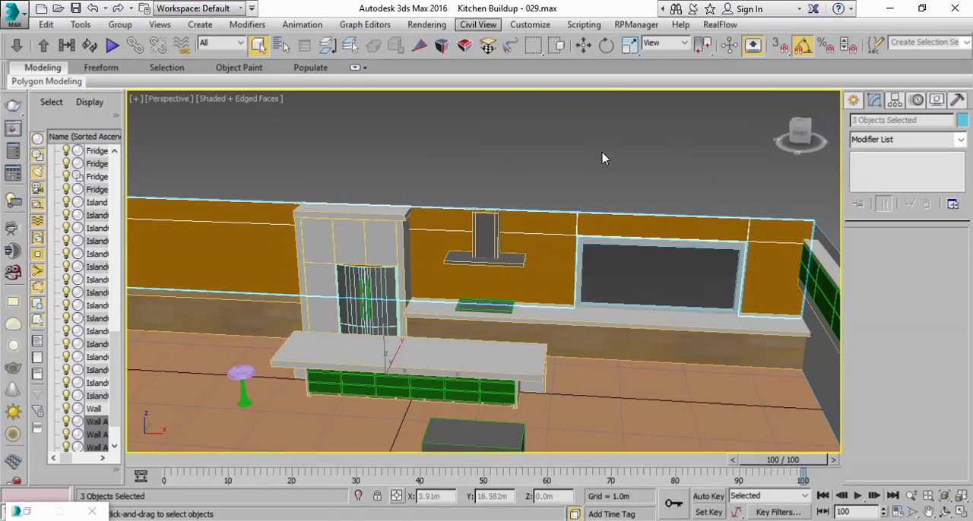
Step: Check the wall pieces in the perspective view and reselect Wall Animated 001, 002 and 003 together by name
left_click(591, 152)
middle_click_drag(566, 245, 488, 265)
middle_click_drag(419, 274, 702, 278)
left_click(461, 267)
middle_click_drag(650, 253, 330, 246)
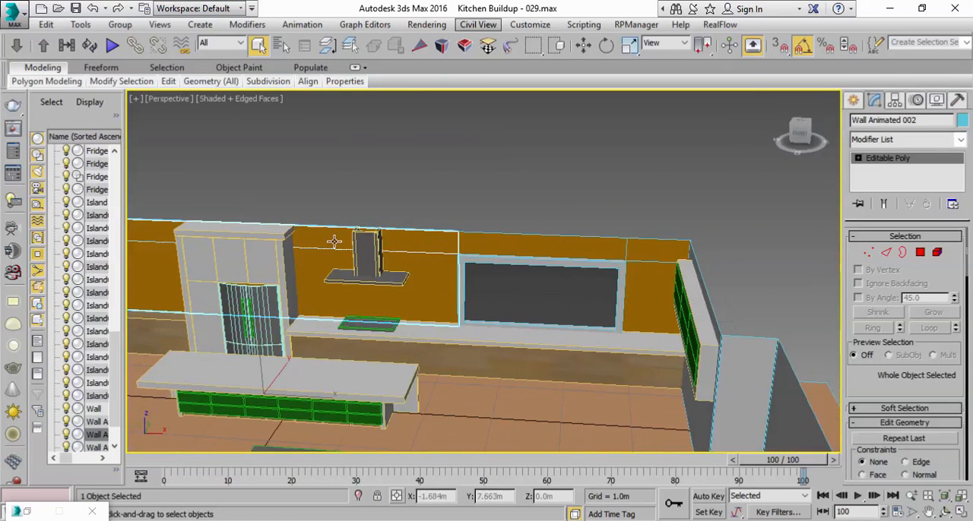
left_click(281, 45)
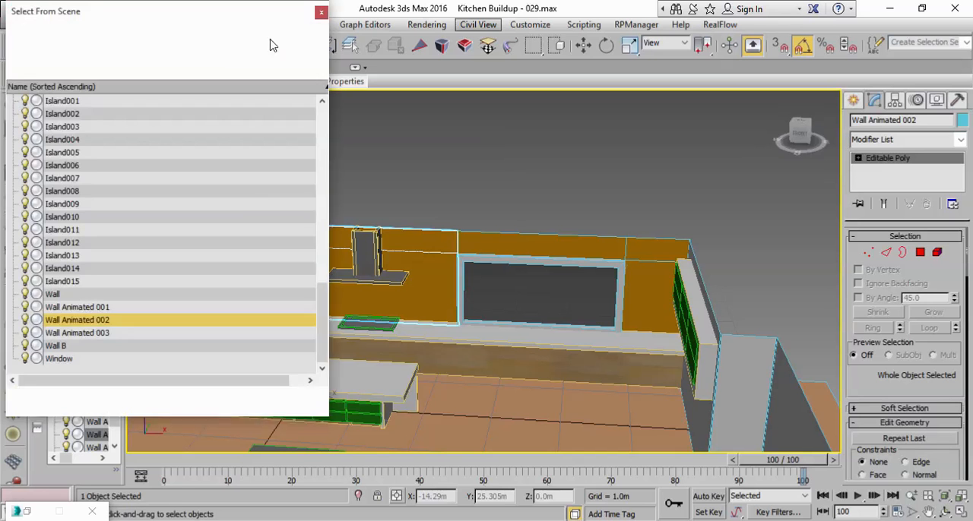
left_click(112, 308)
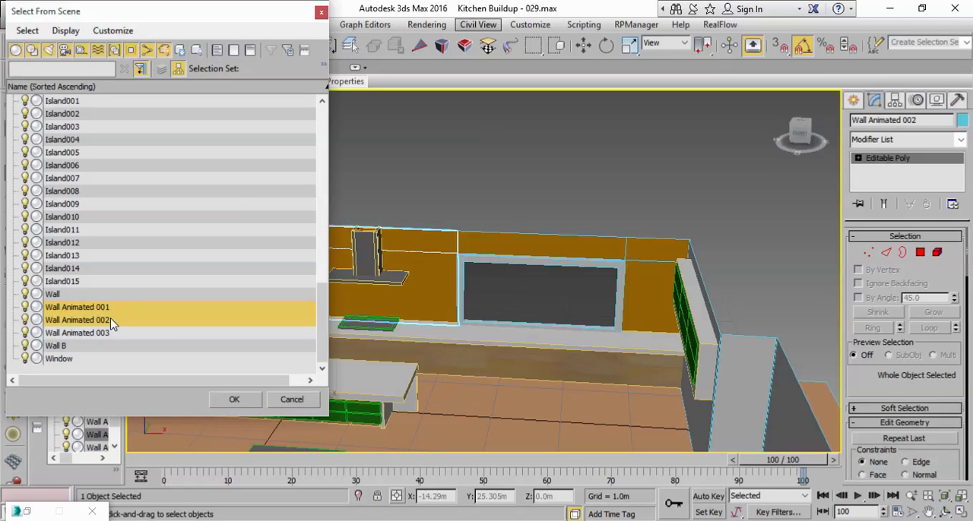
left_click(111, 333, "ctrl")
left_click(234, 399)
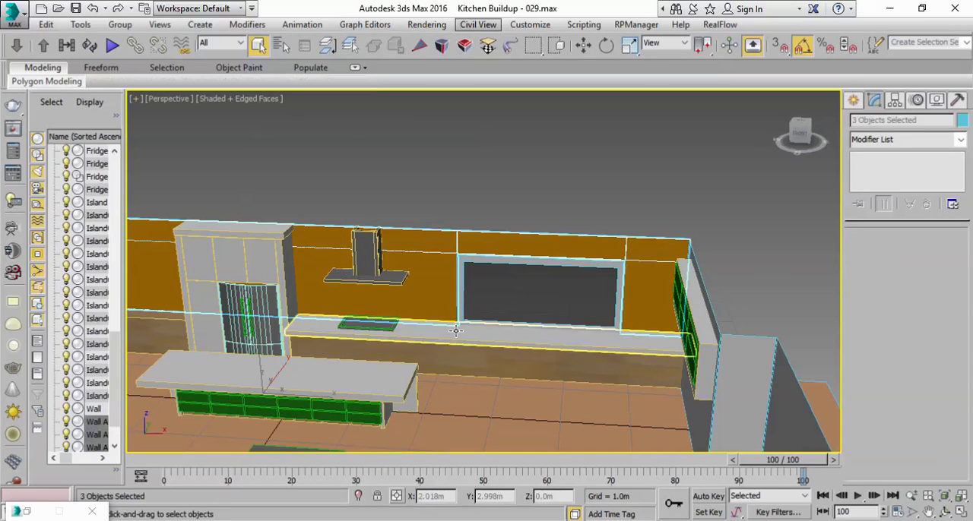
Step: Turn on Affect Pivot Only in the four-view layout and center the pivots of the three Wall Animated pieces to their objects
middle_click_drag(434, 291, 606, 303)
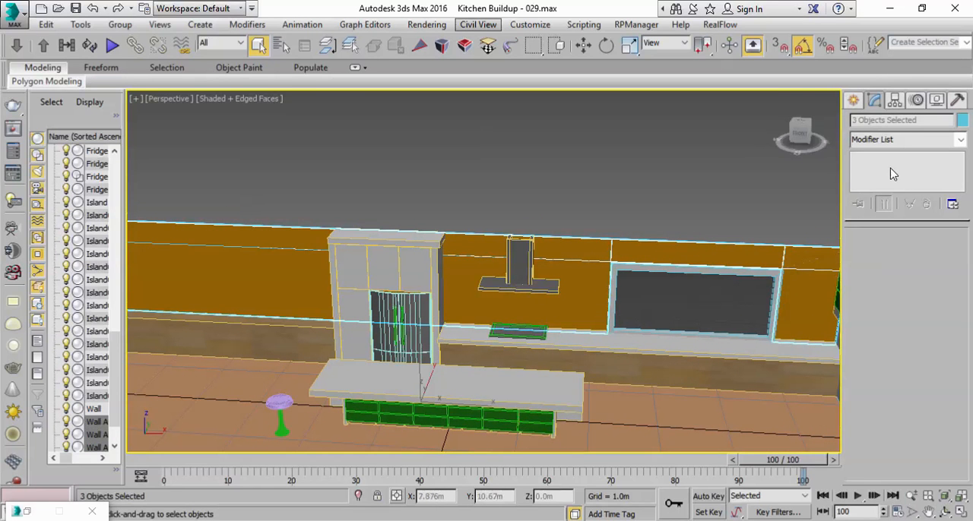
left_click(896, 102)
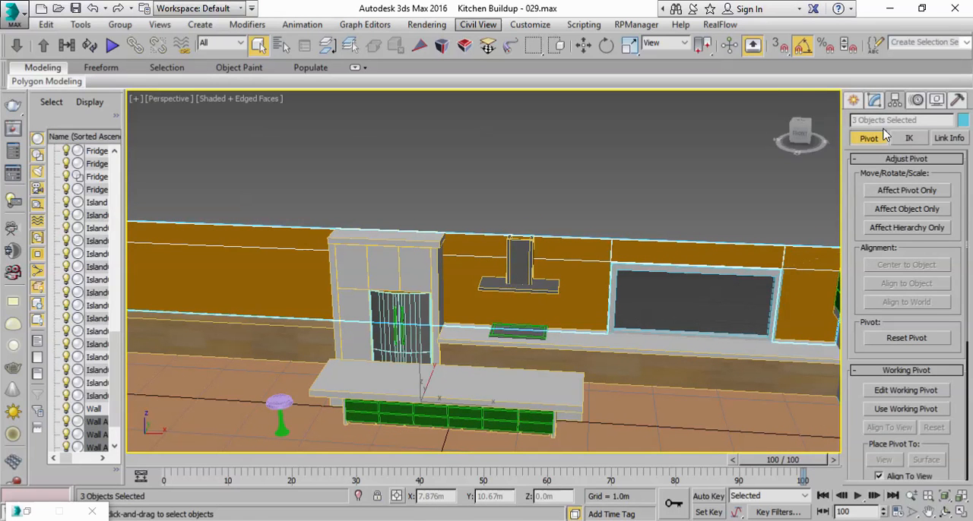
left_click(866, 191)
middle_click_drag(603, 303, 580, 304)
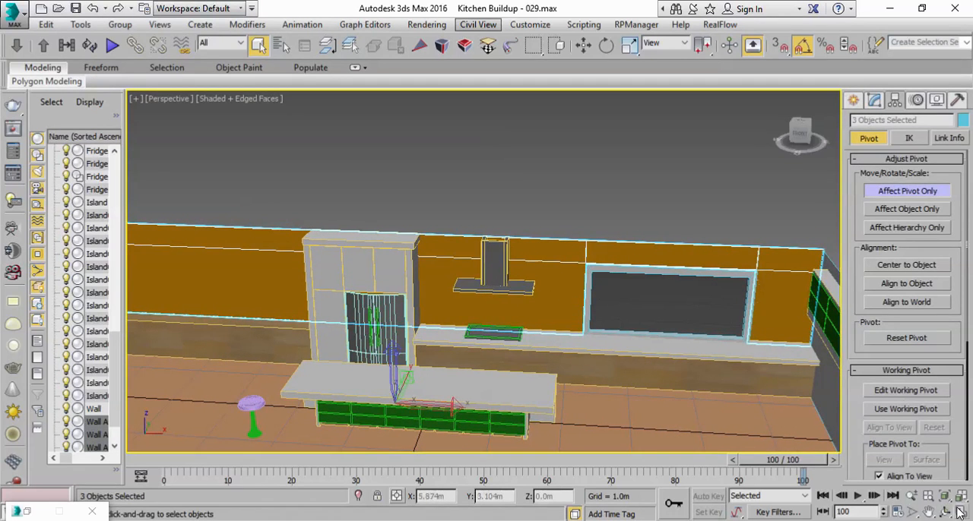
left_click(960, 512)
middle_click_drag(541, 190, 591, 198)
scroll(591, 198, "up", 1)
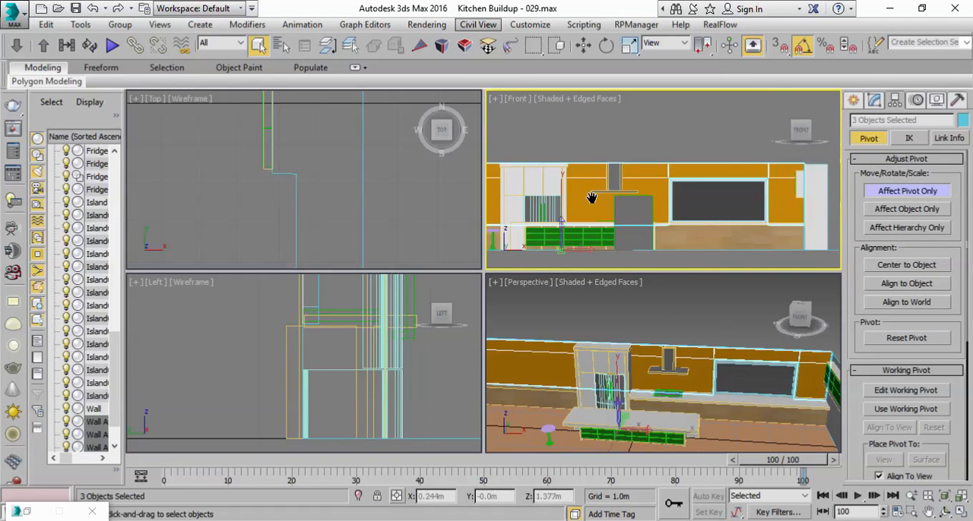
scroll(592, 198, "down", 1)
left_click(601, 48)
left_click(585, 47)
left_click_drag(558, 200, 562, 152)
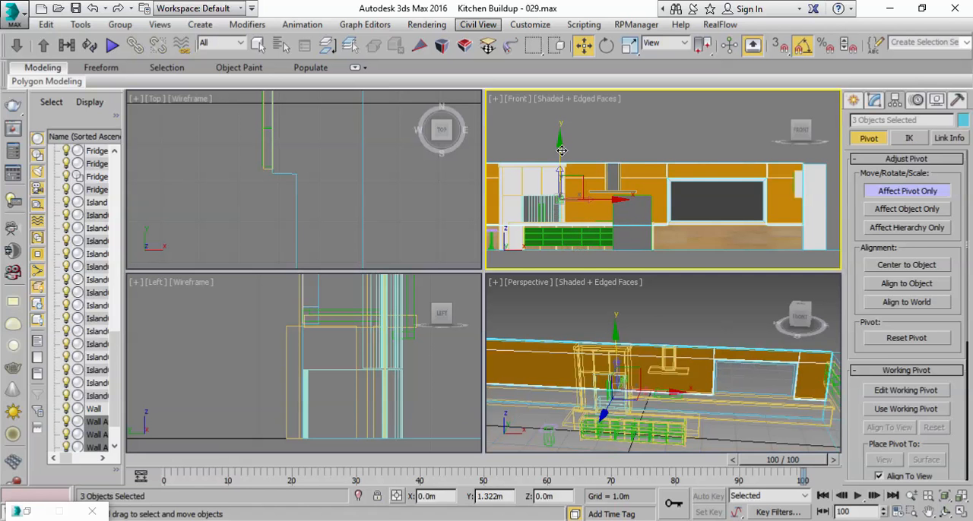
left_click(879, 270)
Step: Move the three pivots up together in the front view until the Wall Animated 001 pivot sits on the wall's top edge
scroll(710, 214, "up", 2)
middle_click_drag(673, 257, 548, 270)
left_click_drag(695, 157, 703, 114)
middle_click_drag(691, 184, 733, 211)
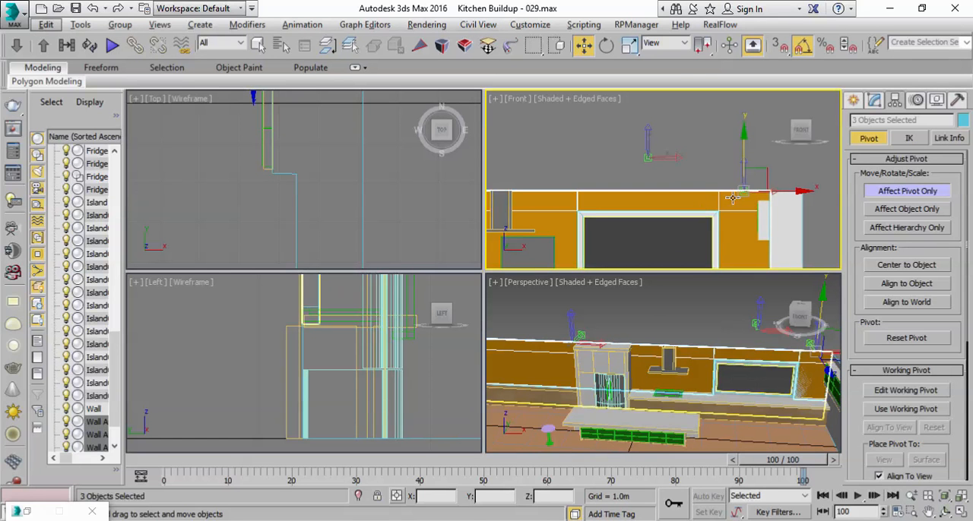
Step: Move the pivots of Wall Animated 003 and Wall Animated 002 onto the wall's top edge and leave pivot editing
left_click(656, 199)
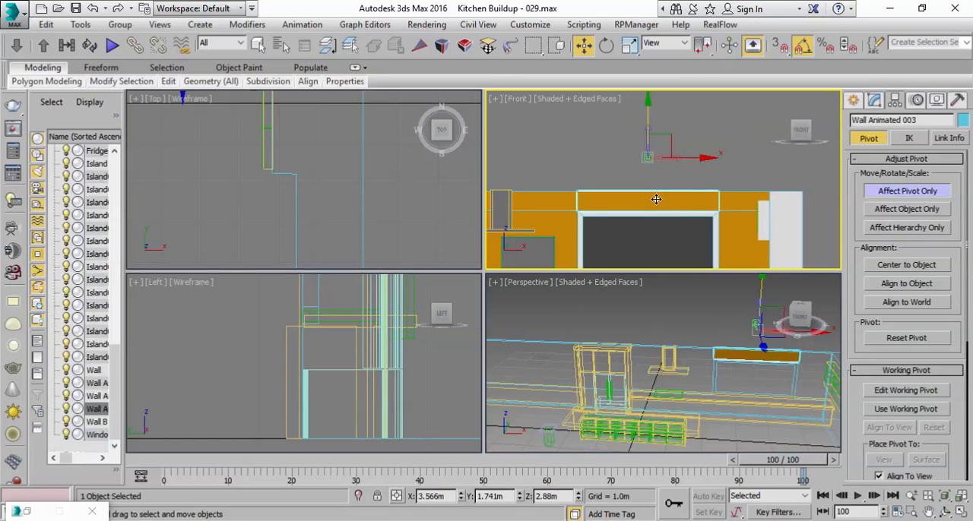
left_click_drag(647, 122, 650, 144)
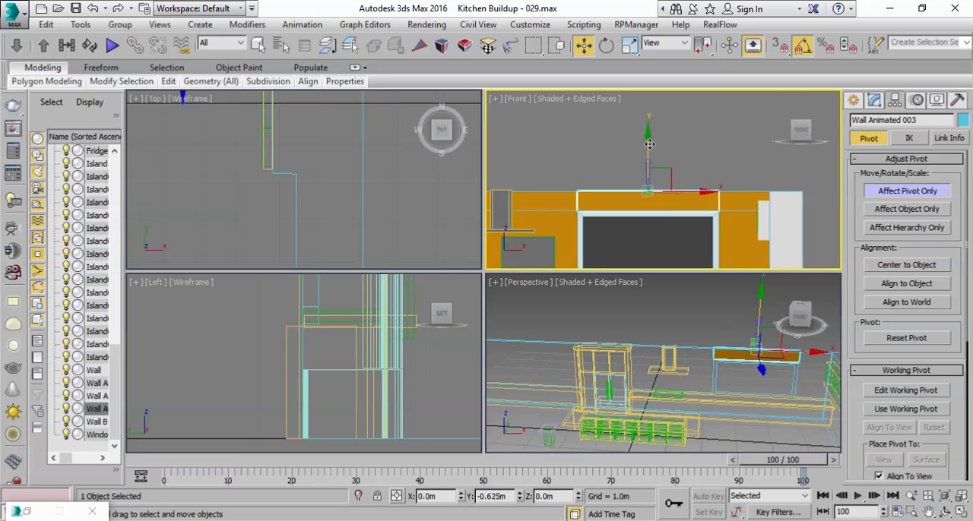
scroll(612, 184, "down", 2)
left_click(612, 185)
middle_click_drag(595, 173, 695, 162)
left_click_drag(653, 121, 652, 119)
right_click(735, 339)
left_click(916, 192)
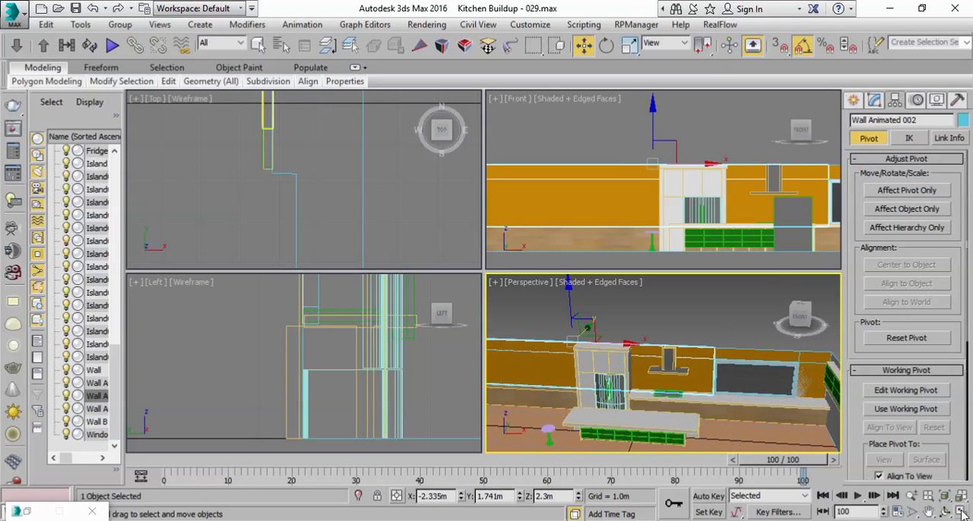
Step: Maximize the perspective view, bring the back wall into view, and select Wall Animated 001, 002 and 003 together by name
left_click(962, 513)
middle_click_drag(578, 217, 685, 231, "alt")
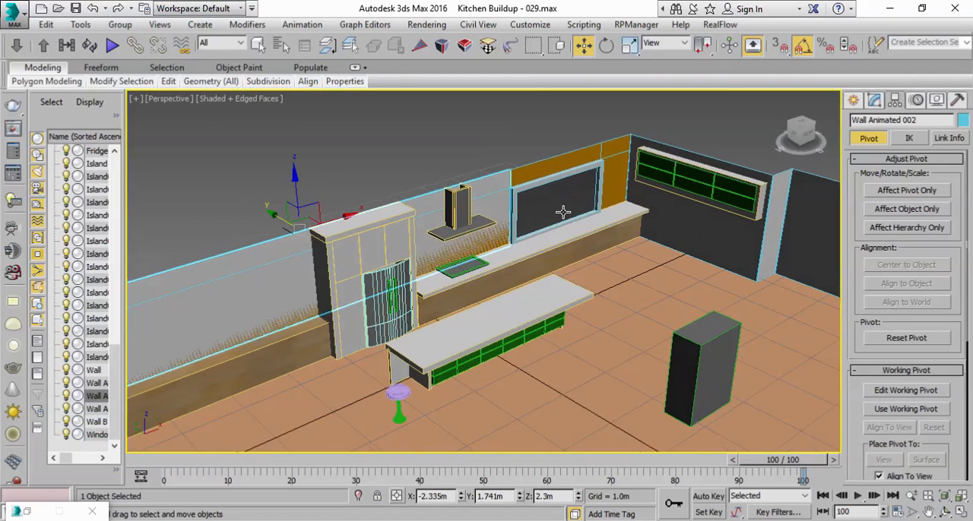
scroll(584, 252, "down", 3)
middle_click_drag(584, 252, 610, 271)
scroll(612, 271, "up", 4)
left_click(874, 100)
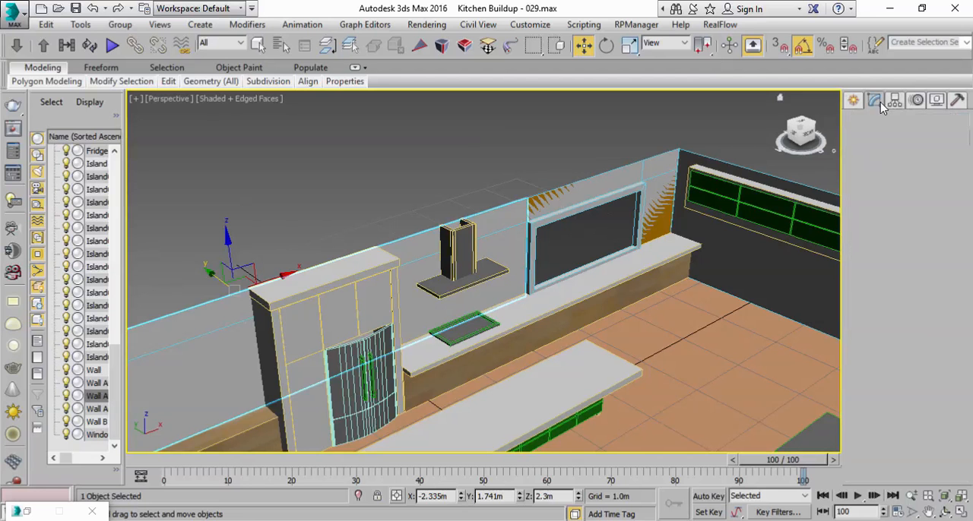
left_click(258, 44)
left_click(282, 44)
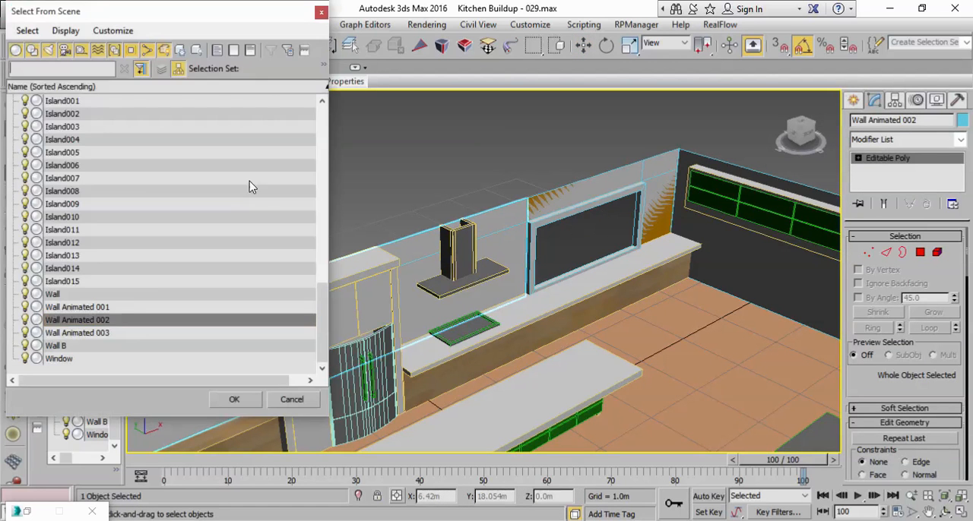
left_click(104, 309)
left_click(104, 338, "ctrl")
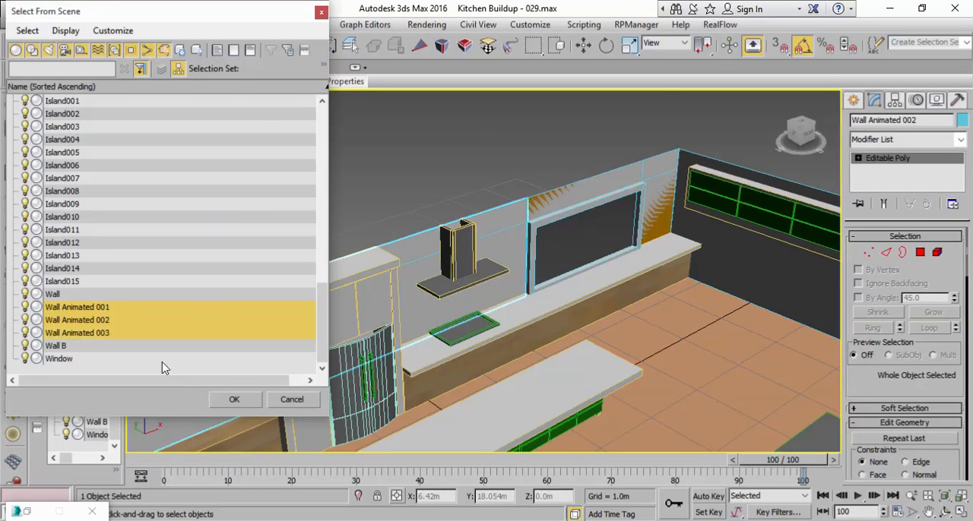
left_click(235, 399)
Step: Add a Shell modifier to the three selected Wall Animated pieces
scroll(631, 280, "up", 4)
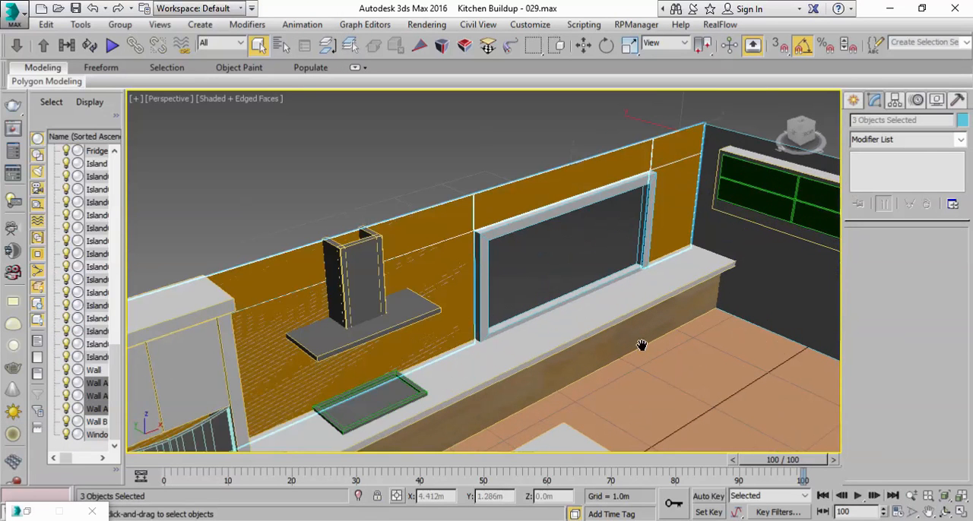
left_click(961, 140)
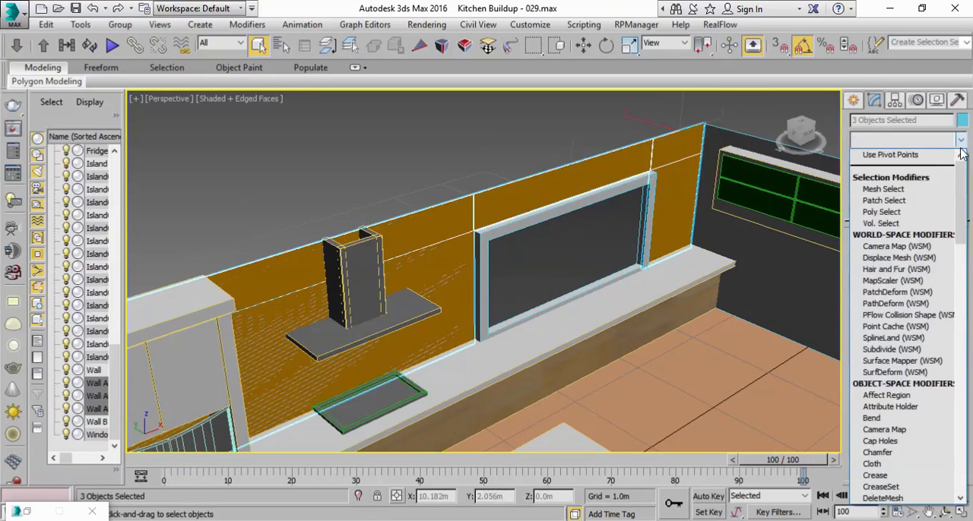
left_click_drag(960, 179, 943, 403)
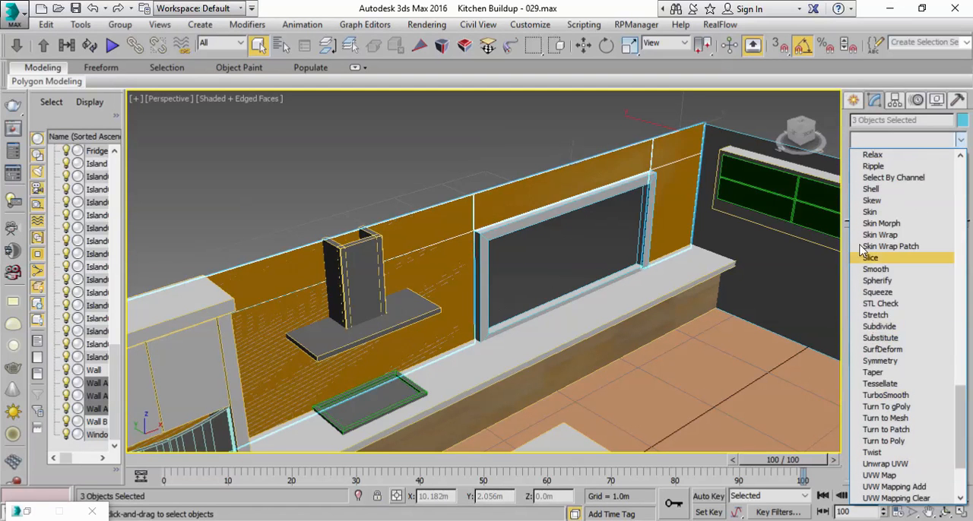
left_click(871, 188)
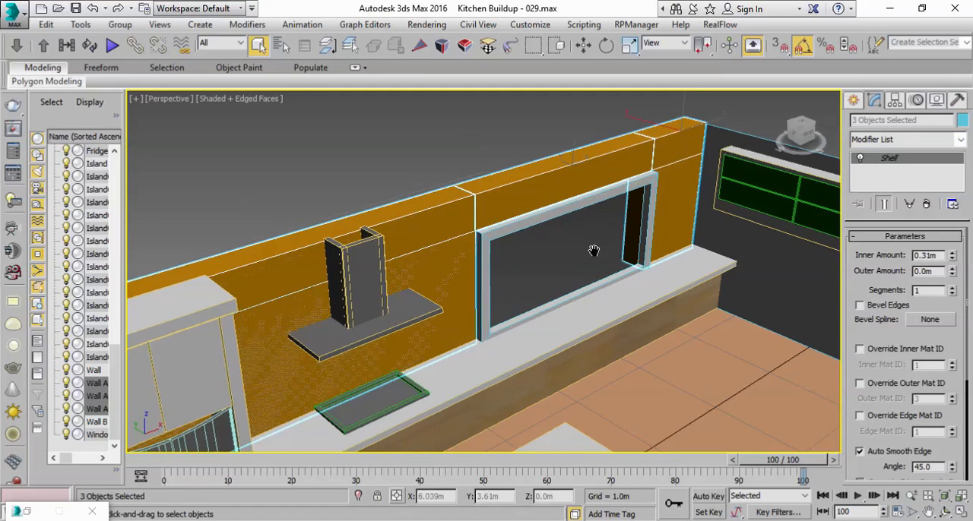
middle_click_drag(589, 245, 606, 291)
scroll(605, 291, "up", 2)
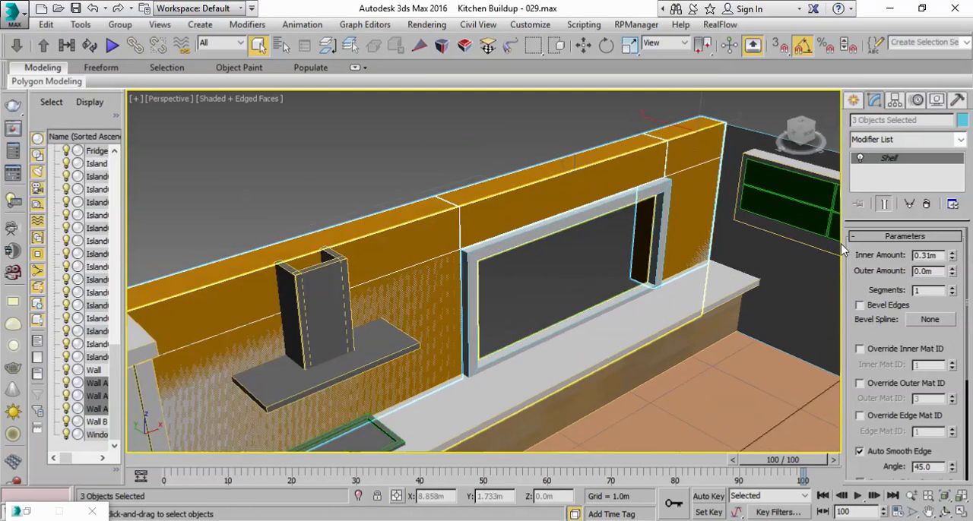
Step: Set the Shell's inner amount to 0.0 m and its outer amount to 0.07 m
right_click(952, 256)
left_click(952, 268)
left_click(953, 269)
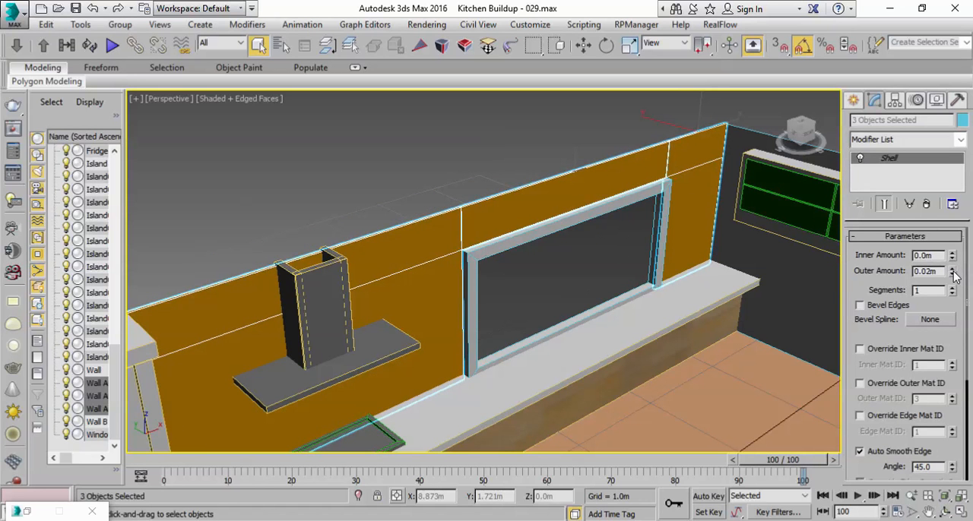
left_click(952, 269)
left_click(952, 268)
left_click(953, 268)
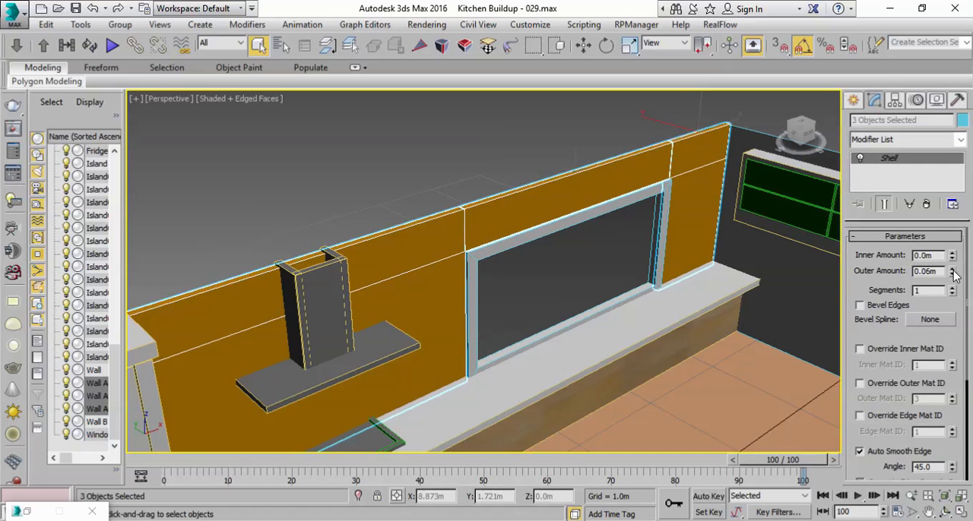
left_click(952, 269)
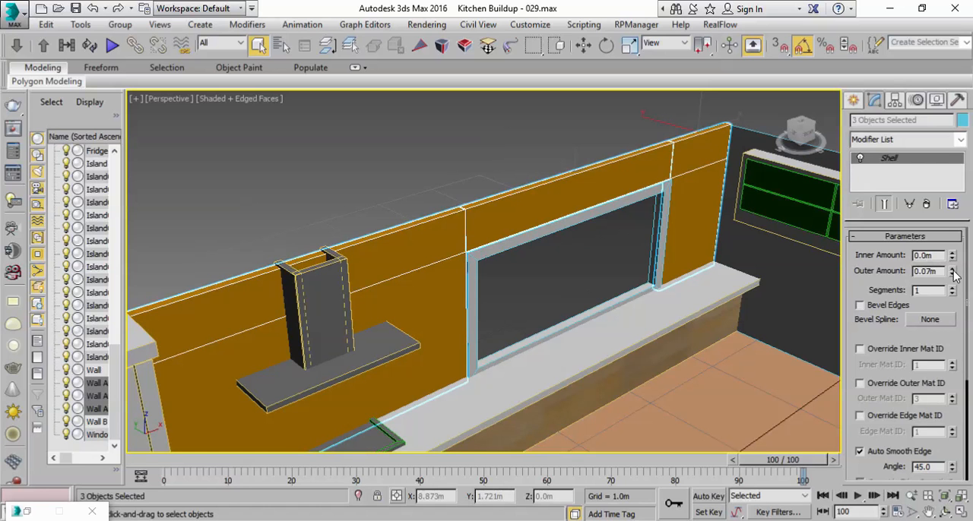
Step: Select the four front polygons of the Wall object's window frame and move them about 0.1 m outward along Y
left_click(552, 227)
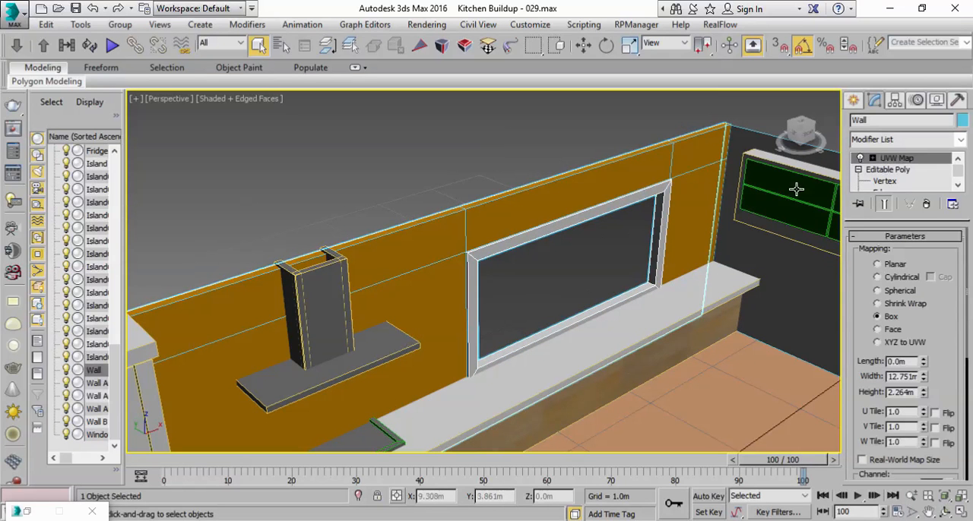
left_click(899, 170)
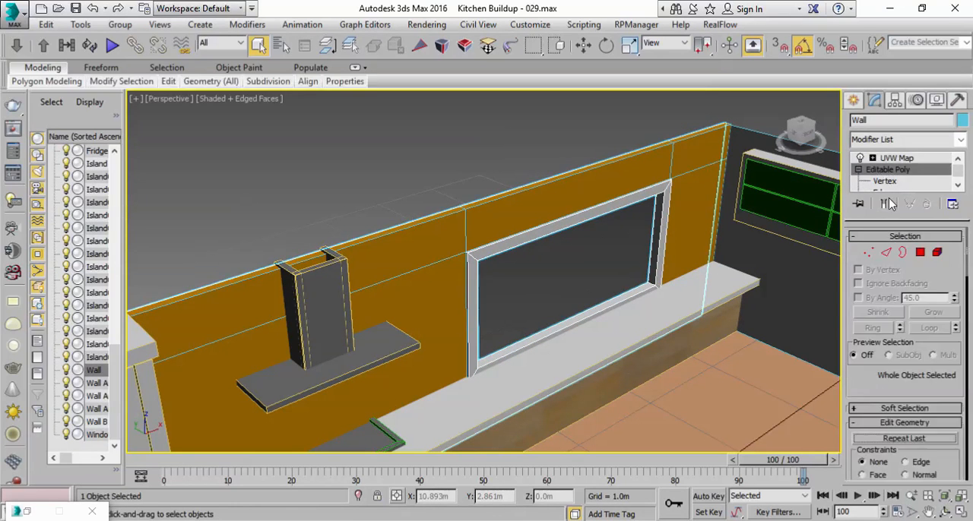
left_click(919, 255)
left_click(659, 235)
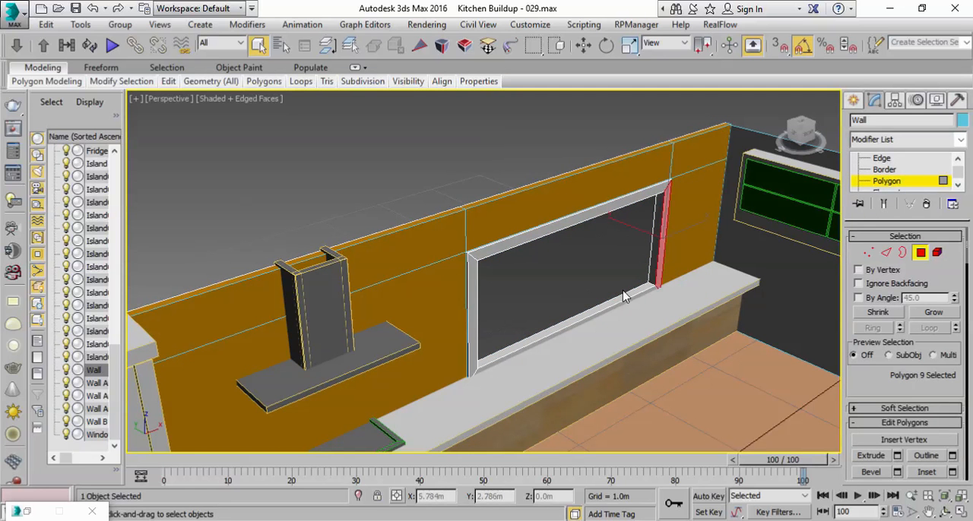
left_click(548, 332, "ctrl")
left_click(473, 304, "ctrl")
left_click(516, 239, "ctrl")
key("w")
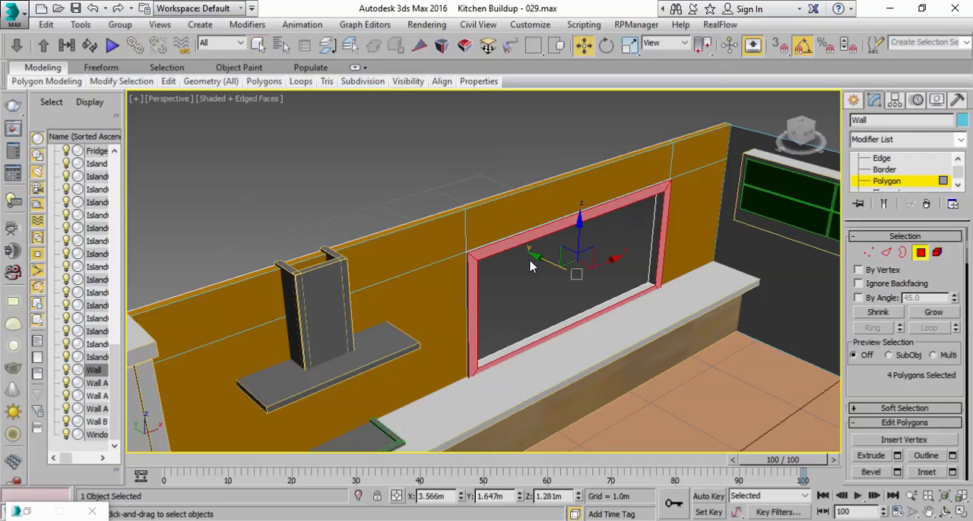
left_click_drag(548, 261, 552, 260)
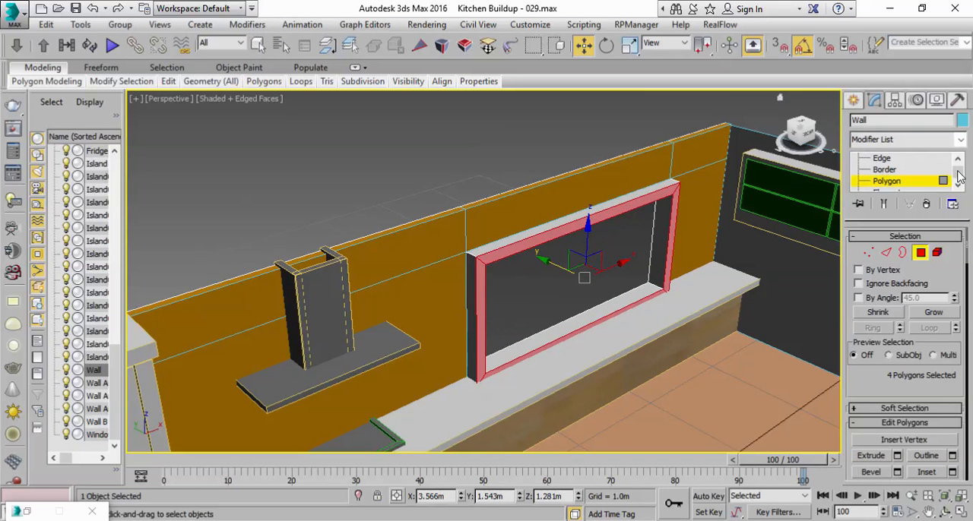
Step: Return to the Wall object's UVW Map modifier, fit its mapping to the object, and deselect the wall
left_click_drag(957, 174, 958, 169)
left_click(909, 170)
left_click(897, 158)
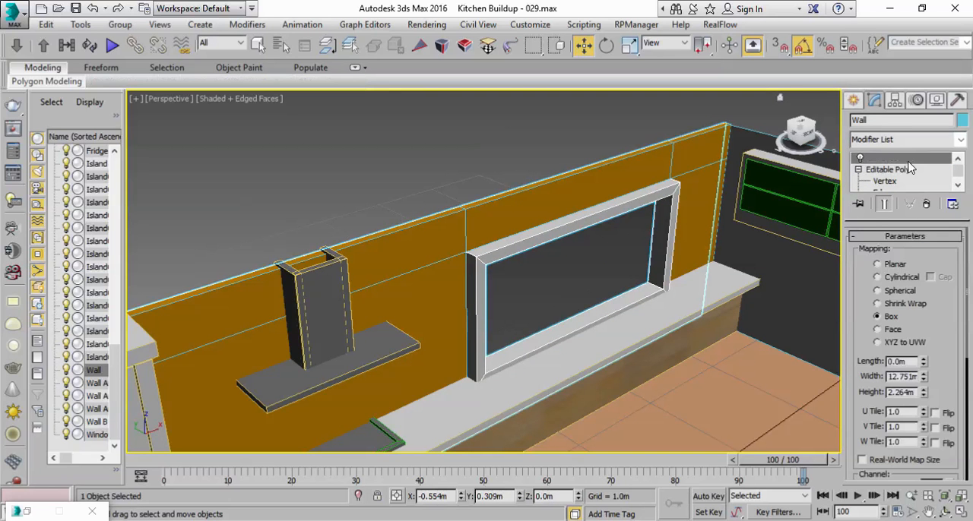
scroll(857, 362, "down", 5)
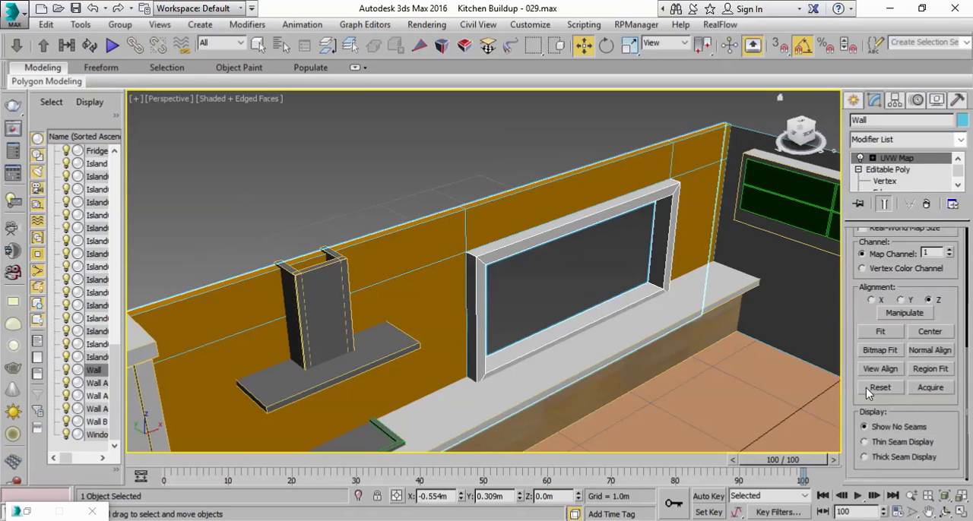
left_click(887, 331)
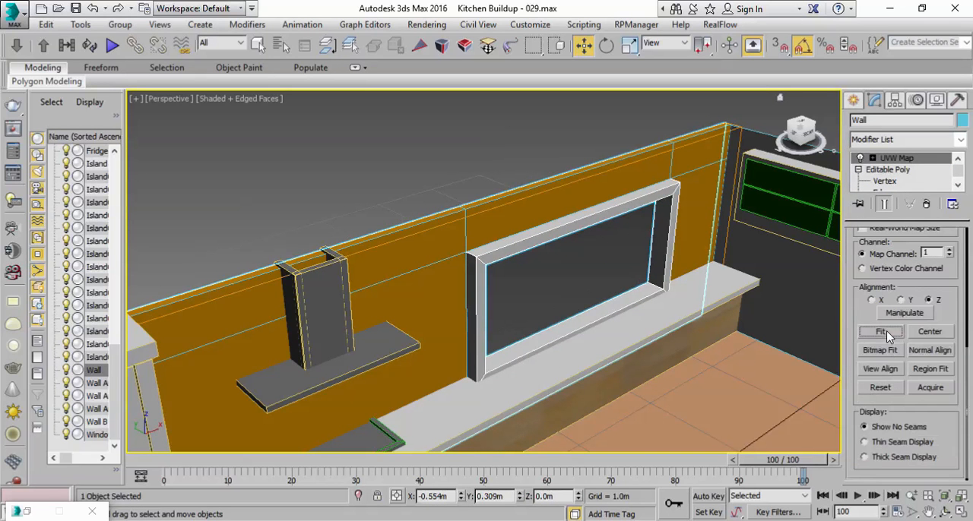
left_click(467, 135)
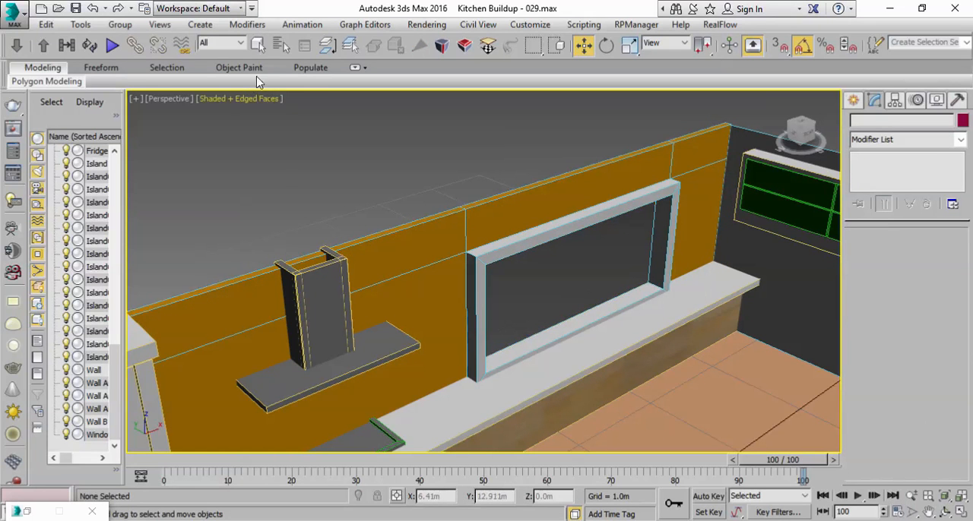
Step: Select Wall Animated 001, 002 and 003 together by name and clone them as copies
left_click(280, 47)
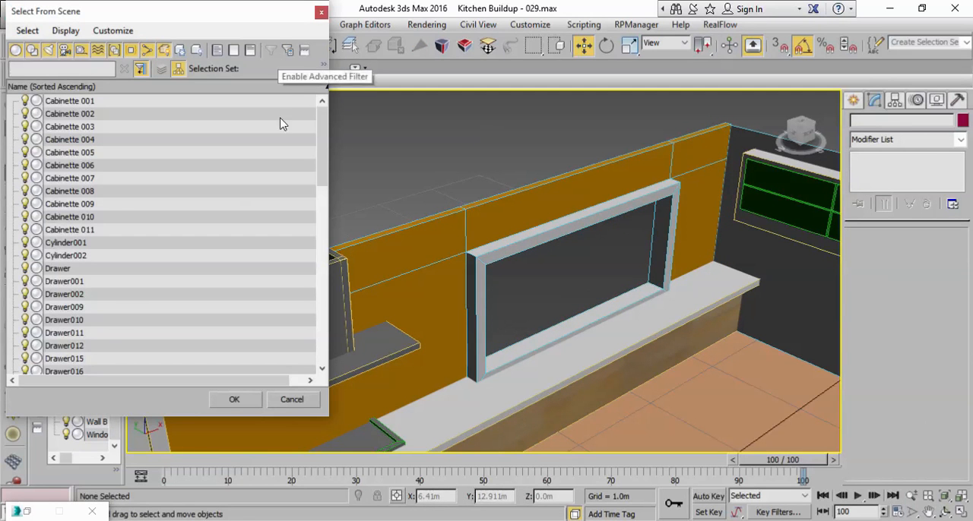
scroll(98, 334, "down", 12)
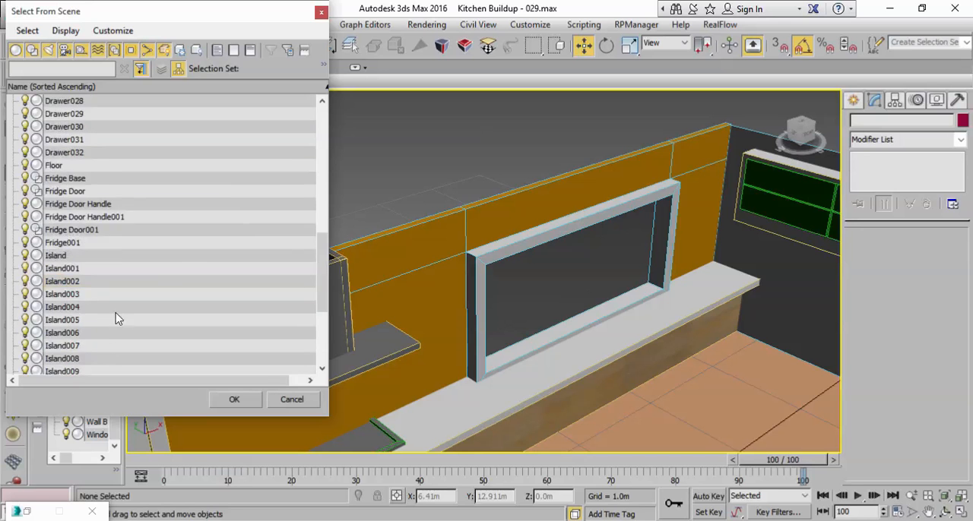
left_click(74, 309)
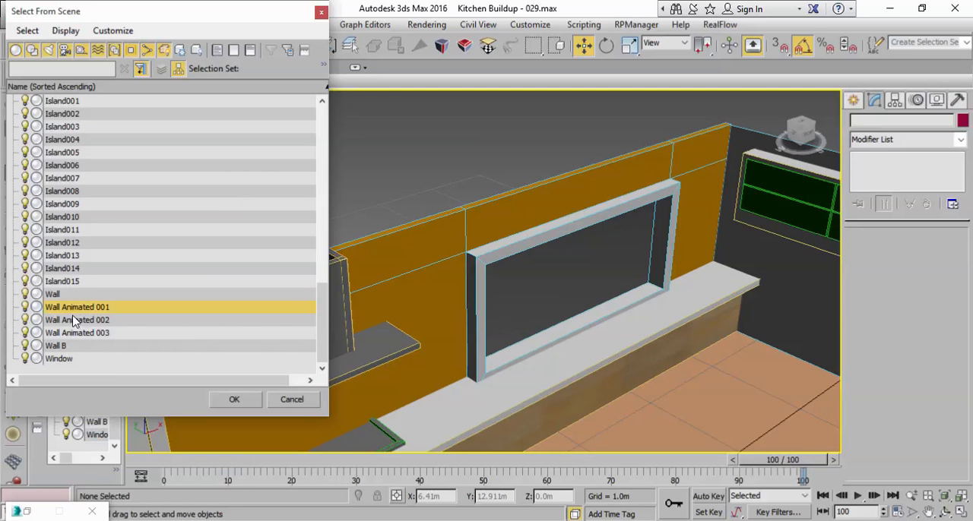
left_click(81, 333, "ctrl")
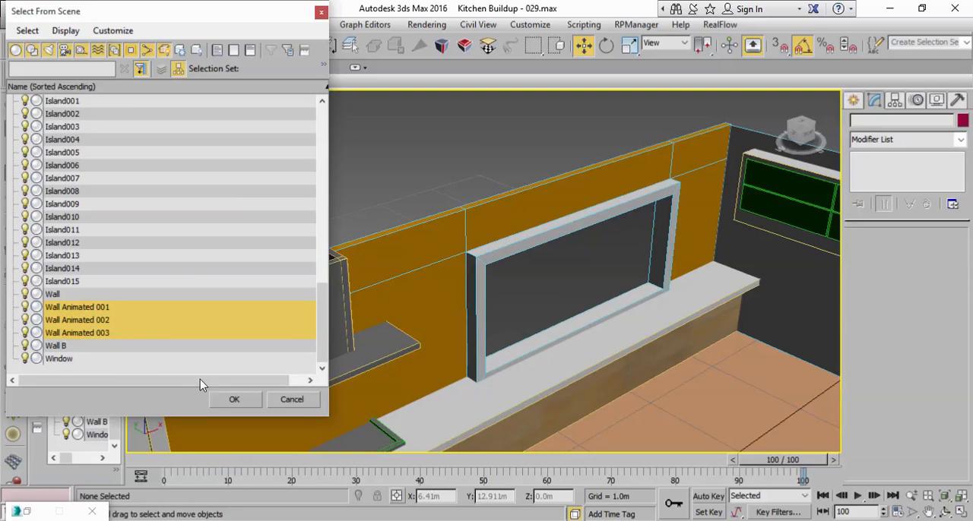
left_click(233, 399)
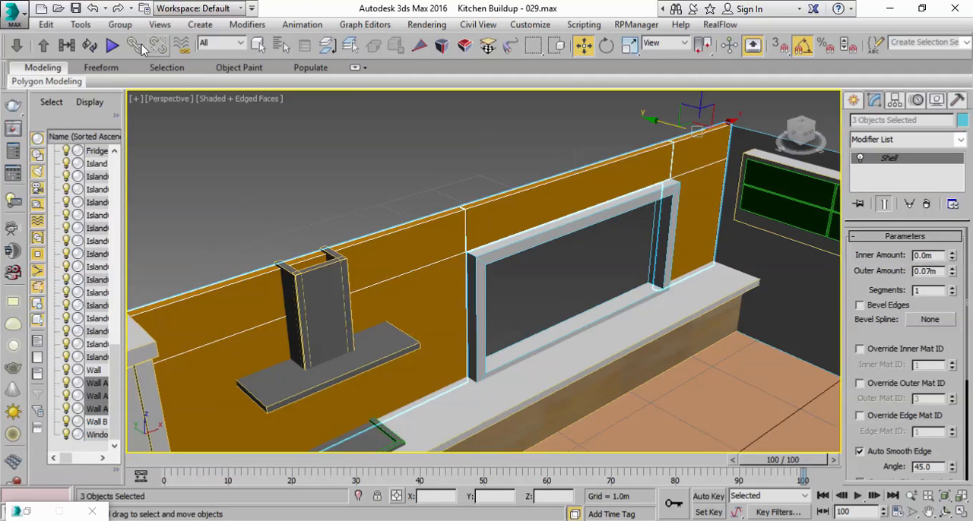
left_click(46, 24)
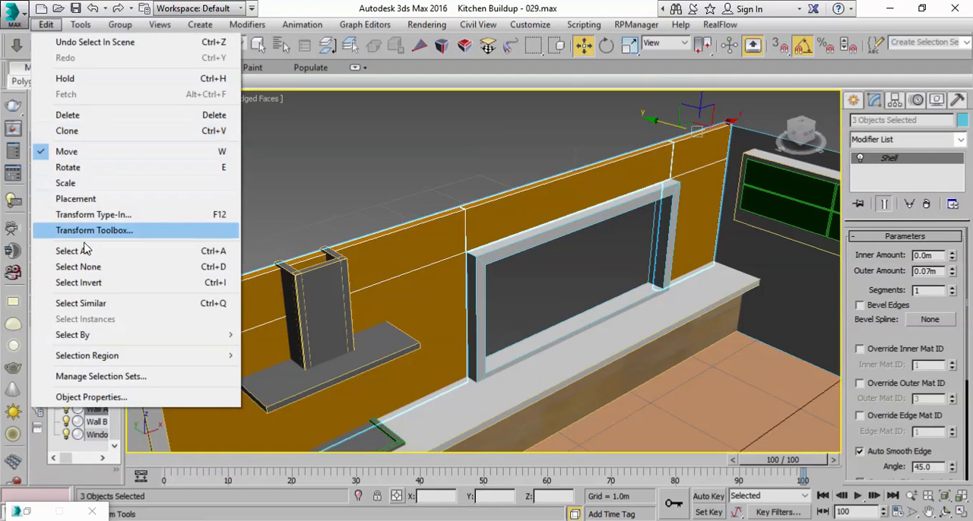
left_click(73, 132)
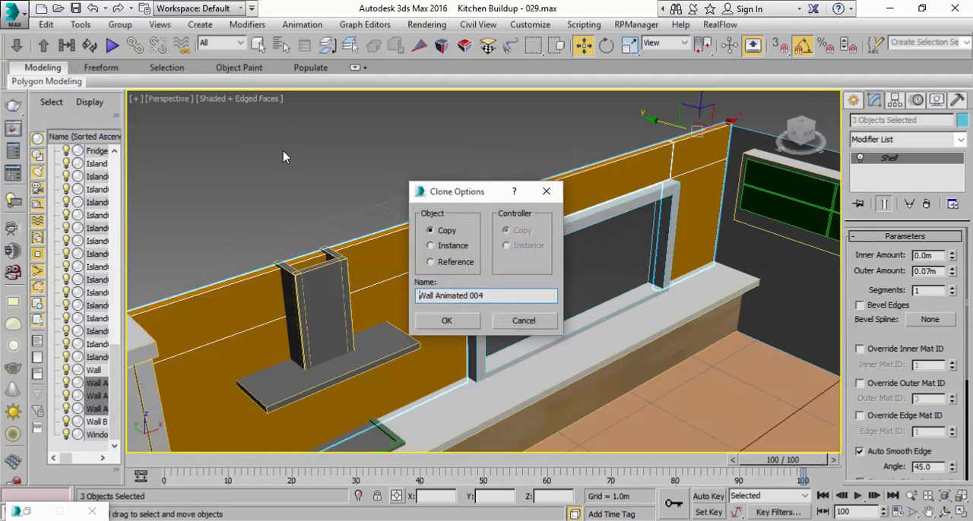
left_click(448, 321)
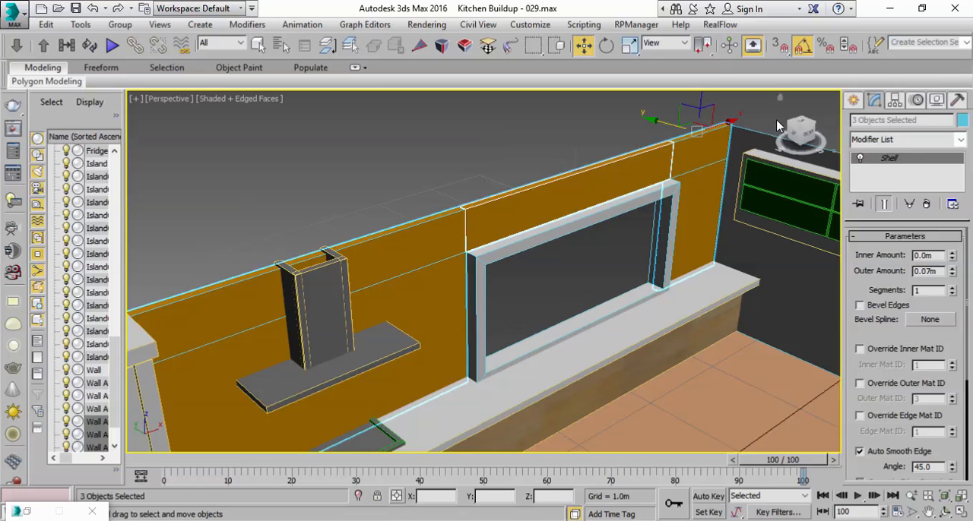
Step: Assign the dark brown Wall Animated B material to the three cloned wall pieces and minimize the material editor
left_click_drag(681, 59, 404, 54)
left_click(889, 46)
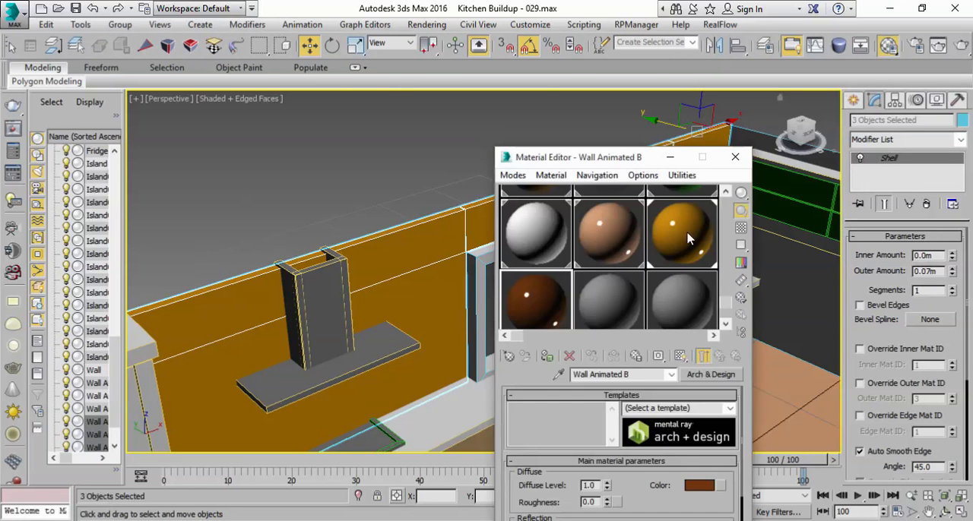
left_click(547, 357)
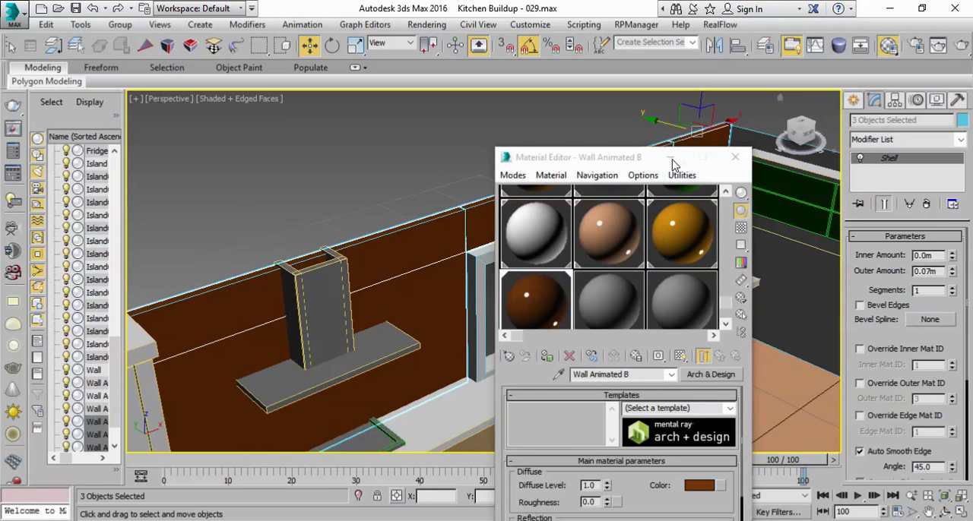
left_click(670, 157)
Step: Move the three cloned wall pieces slightly forward along Y and set their Shell outer amount to 0.09 m
left_click_drag(652, 124, 662, 123)
left_click(525, 259)
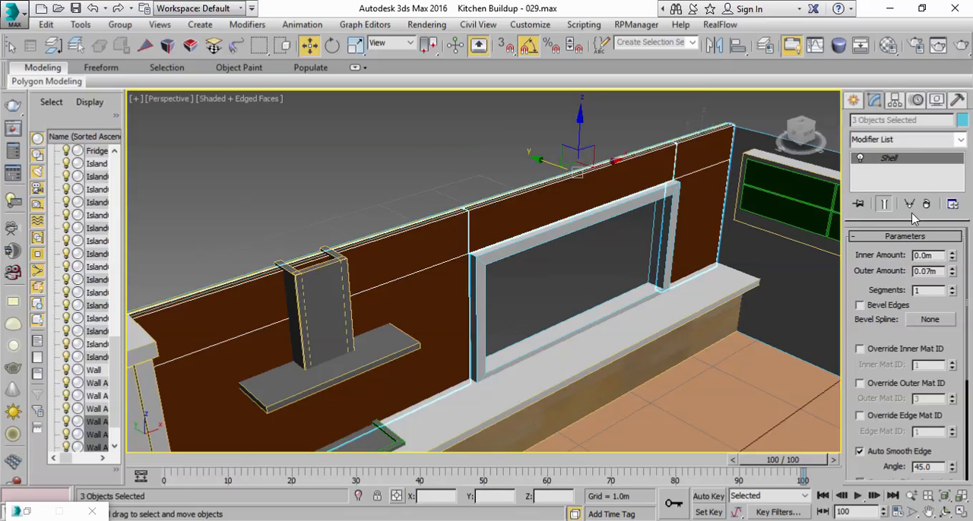
left_click(951, 268)
left_click(951, 269)
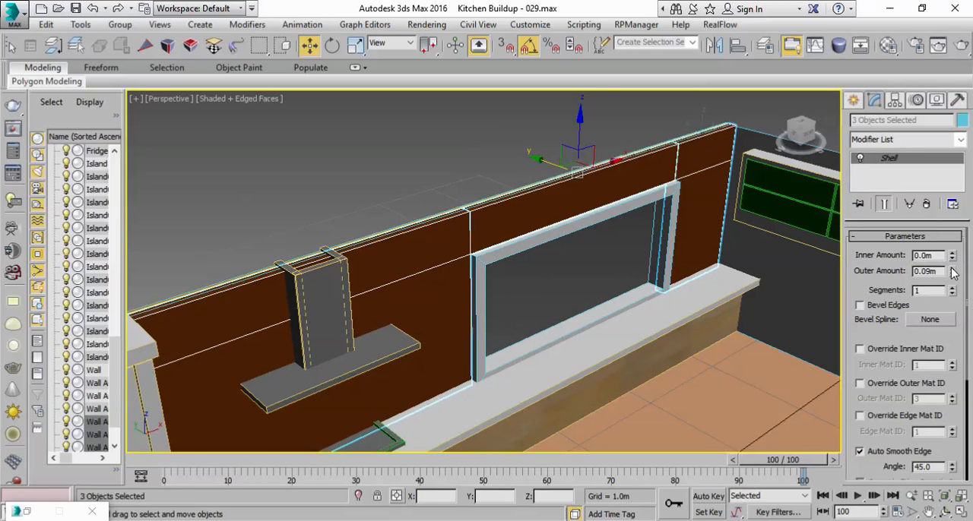
Step: Clear the selection and select only the cloned wall piece behind the range hood, Wall Animated 005
middle_click_drag(378, 349, 527, 335)
scroll(527, 335, "up", 4)
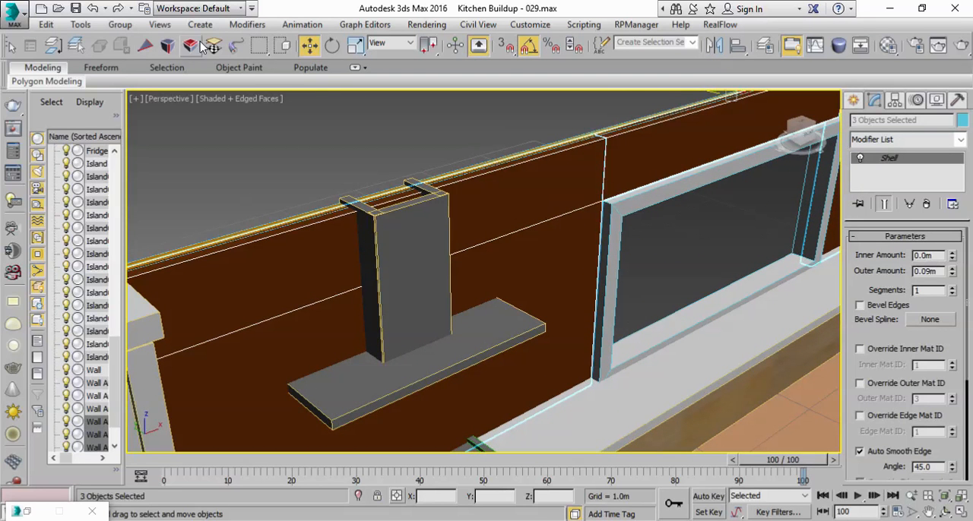
left_click_drag(444, 54, 810, 57)
left_click(259, 47)
left_click(330, 131)
left_click(535, 291)
scroll(571, 288, "down", 5)
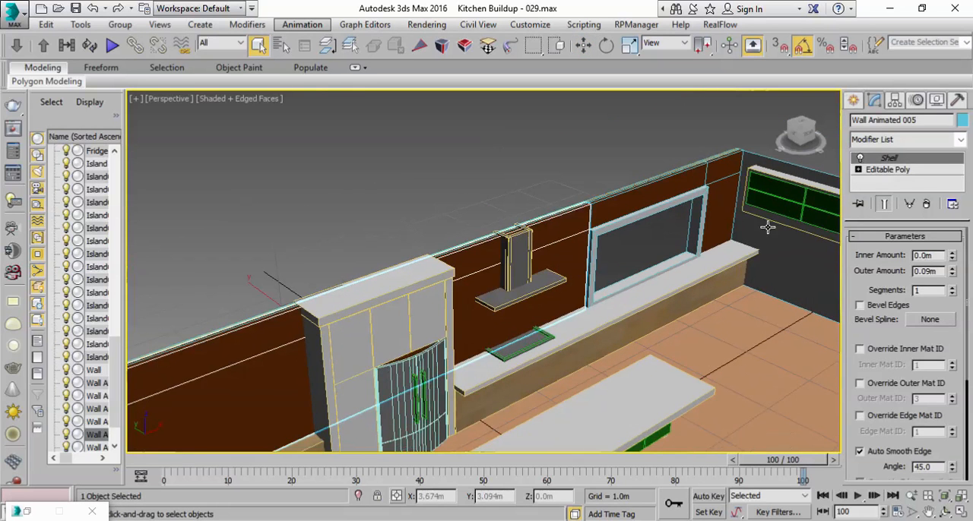
Step: Raise the bottom edge of Wall Animated 005 at its Editable Poly level to expose an orange strip above the counter
left_click(910, 170)
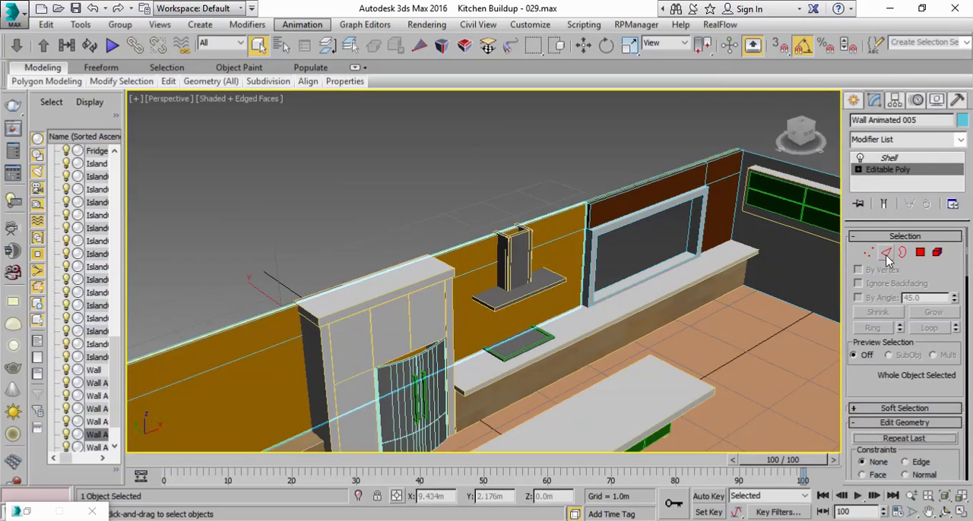
left_click(886, 256)
middle_click_drag(458, 332, 575, 244)
scroll(575, 244, "down", 4)
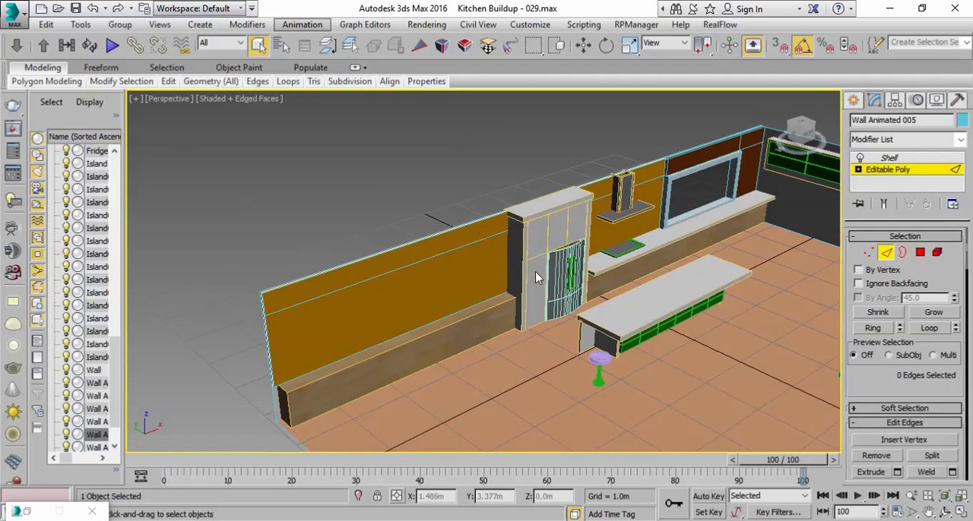
left_click(212, 104)
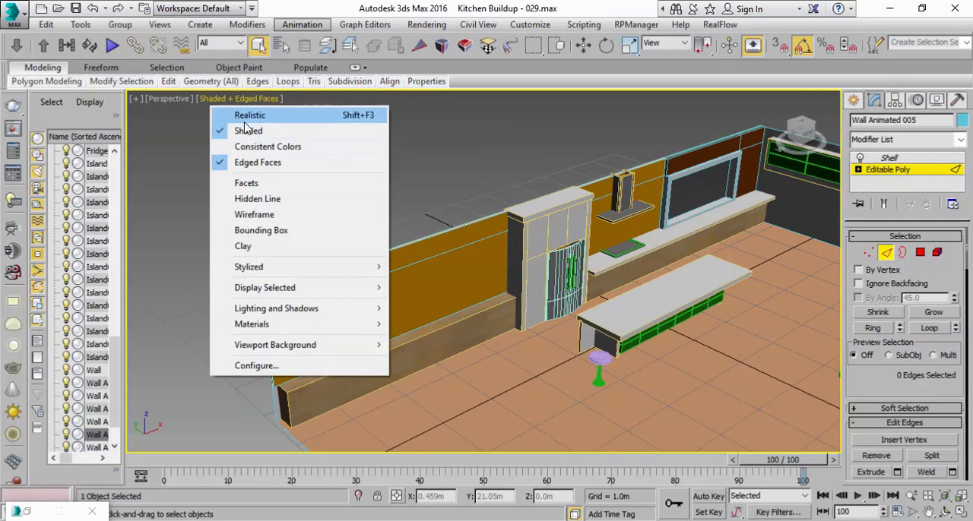
left_click(254, 214)
left_click(339, 360)
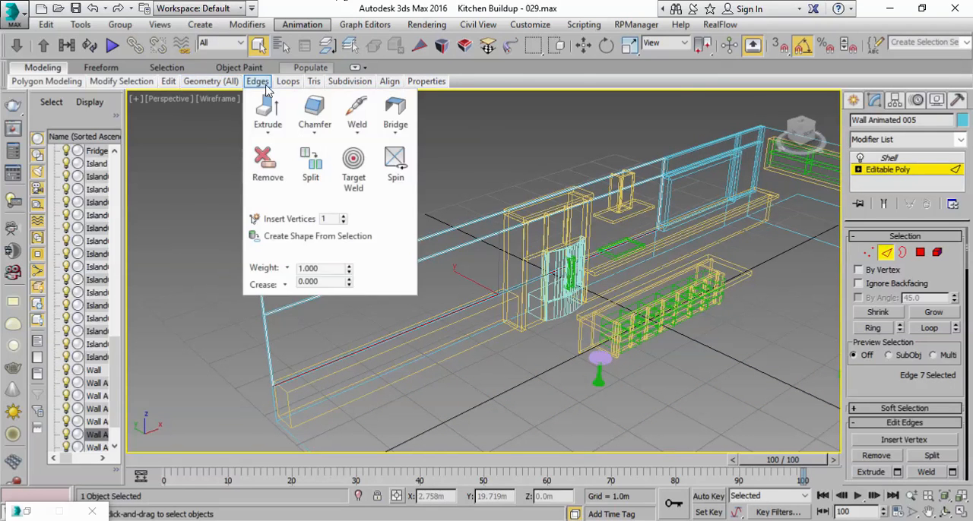
left_click(222, 98)
left_click(259, 128)
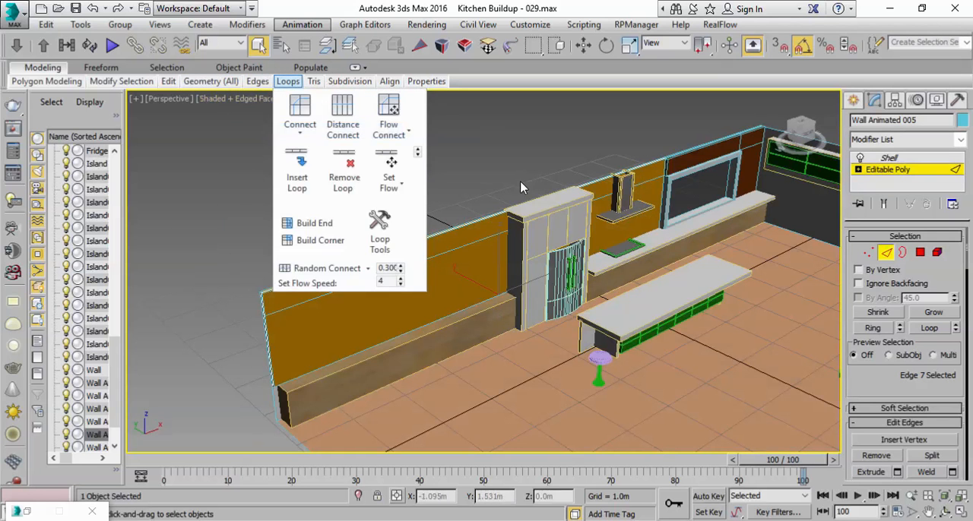
key("w")
left_click_drag(498, 253, 496, 231)
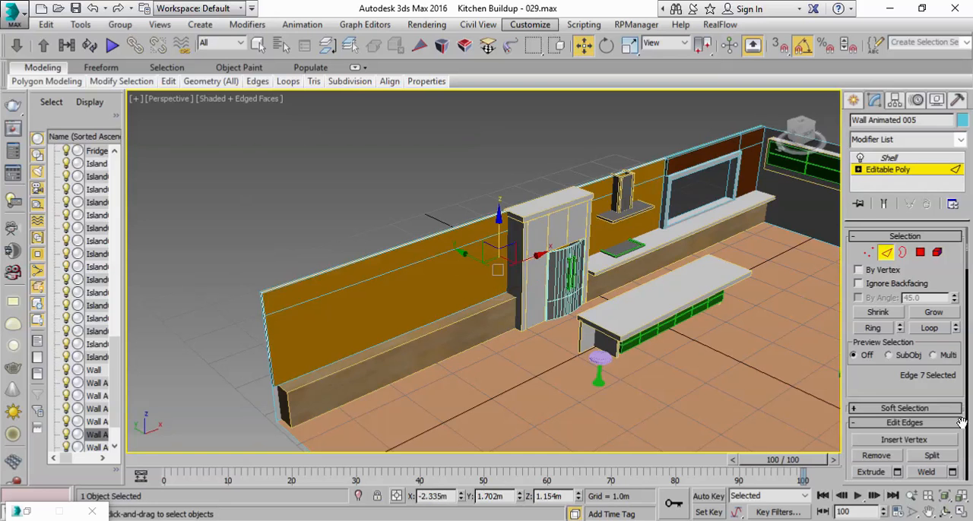
left_click(963, 515)
middle_click_drag(605, 215, 630, 206)
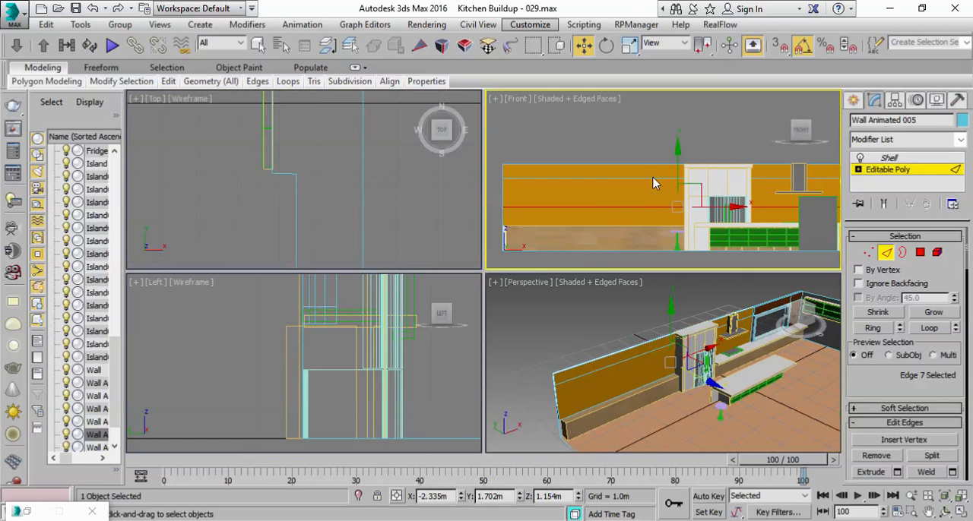
mouse_move(681, 160)
left_mouse_down()
mouse_move(679, 178)
mouse_move(678, 153)
left_mouse_up()
left_click(897, 169)
left_click(889, 157)
left_click(755, 356)
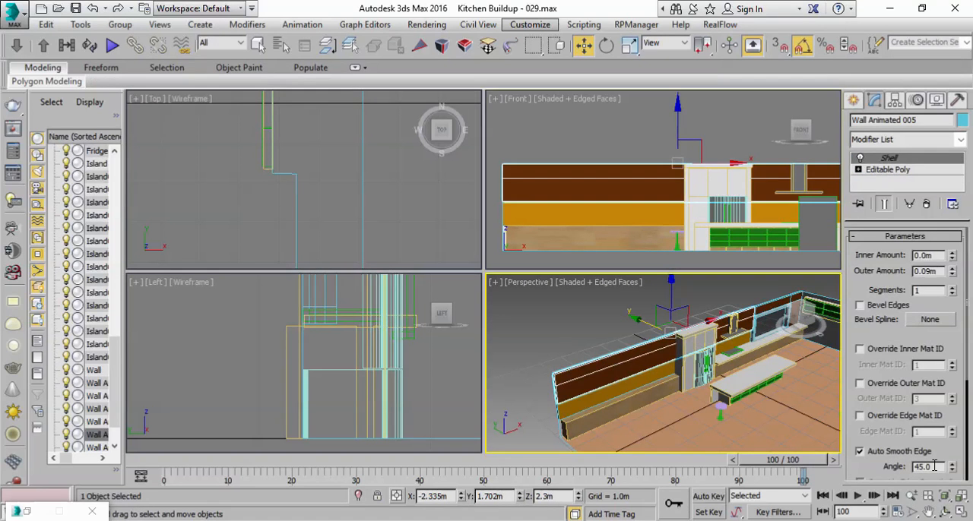
left_click(960, 512)
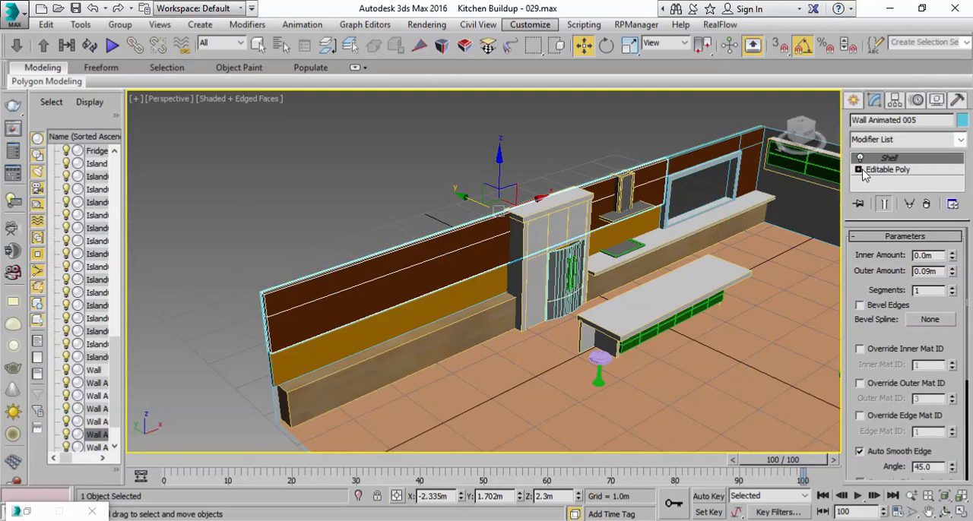
Step: Select Wall Animated 001 through 006 by name, convert them to Editable Poly and clear the selection
right_click(915, 163)
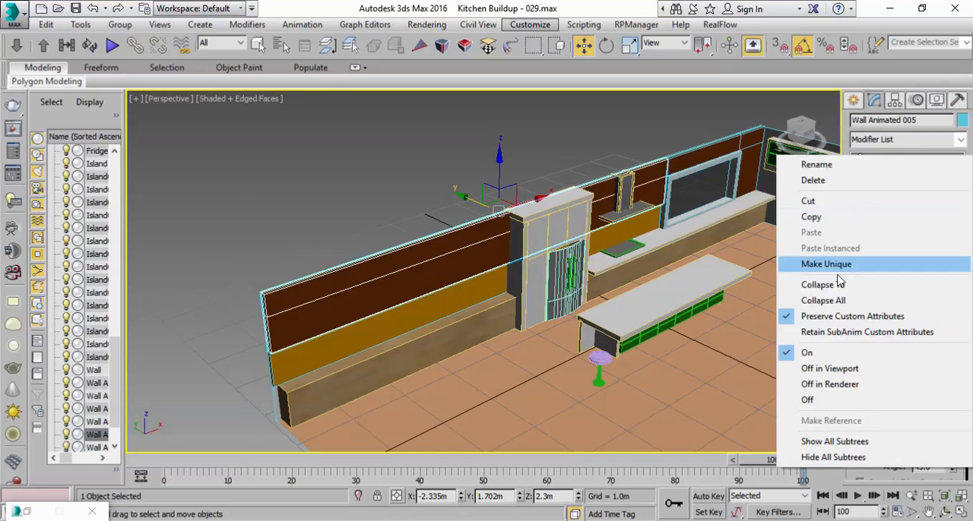
left_click(467, 6)
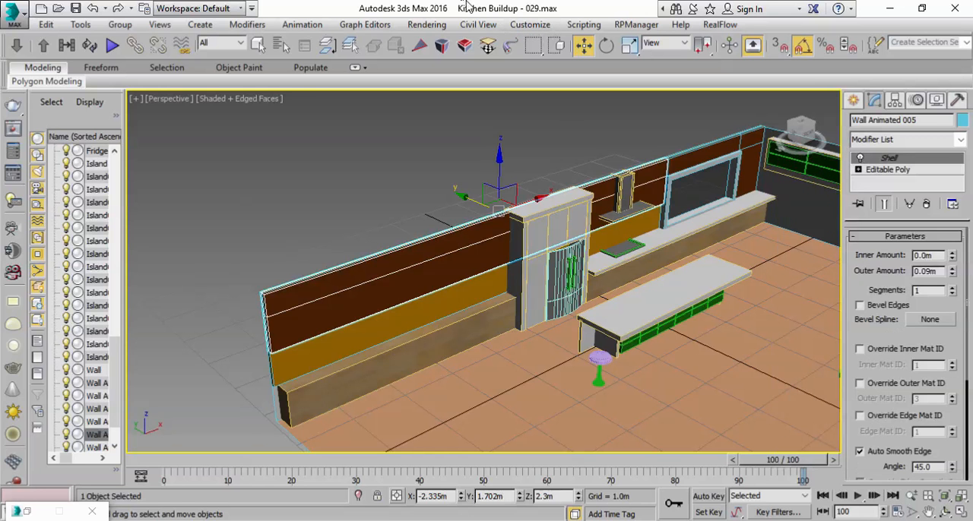
left_click(279, 46)
left_click(114, 270)
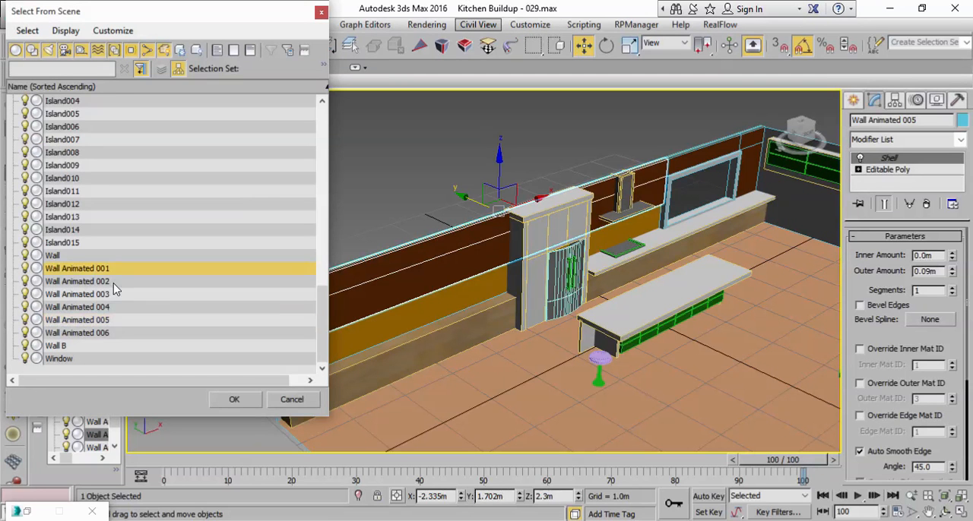
left_click(115, 334, "shift")
left_click(236, 402)
right_click(489, 262)
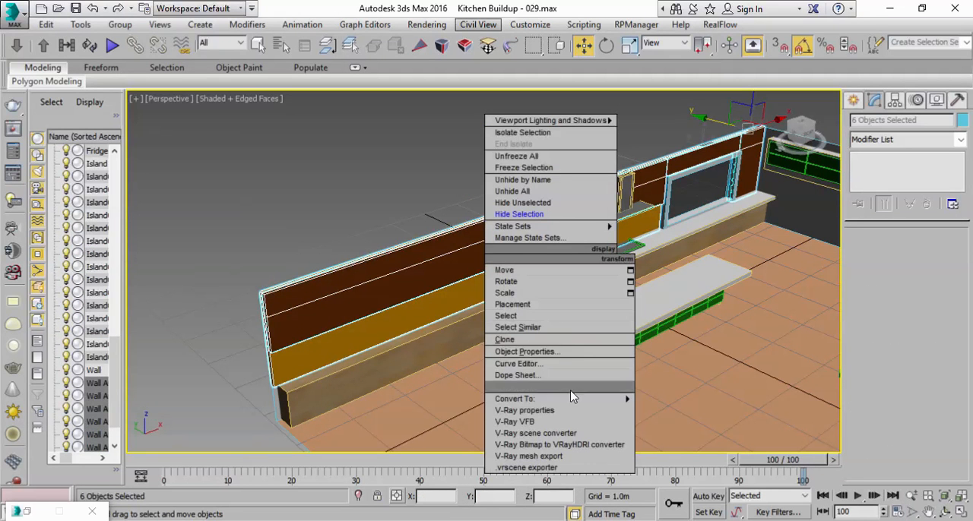
mouse_move(566, 399)
left_click(679, 411)
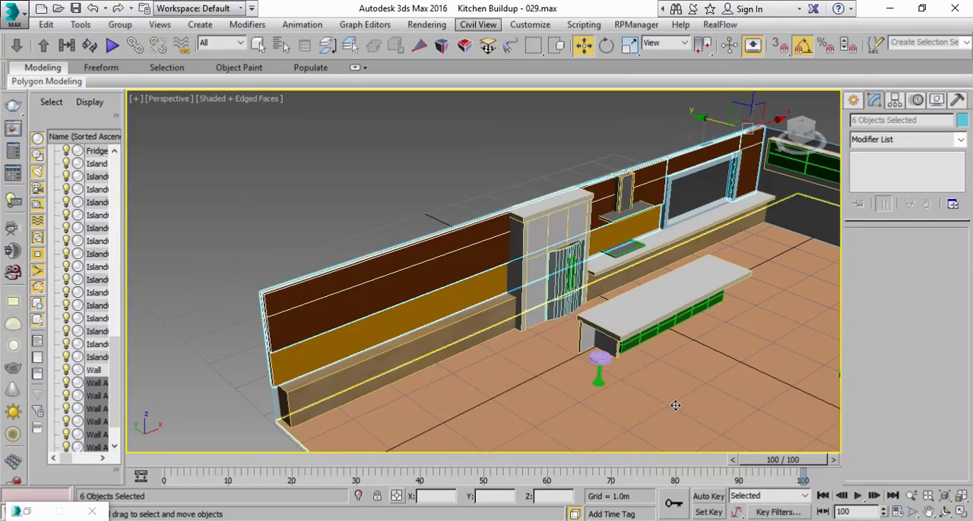
left_click(528, 163)
left_click(352, 322)
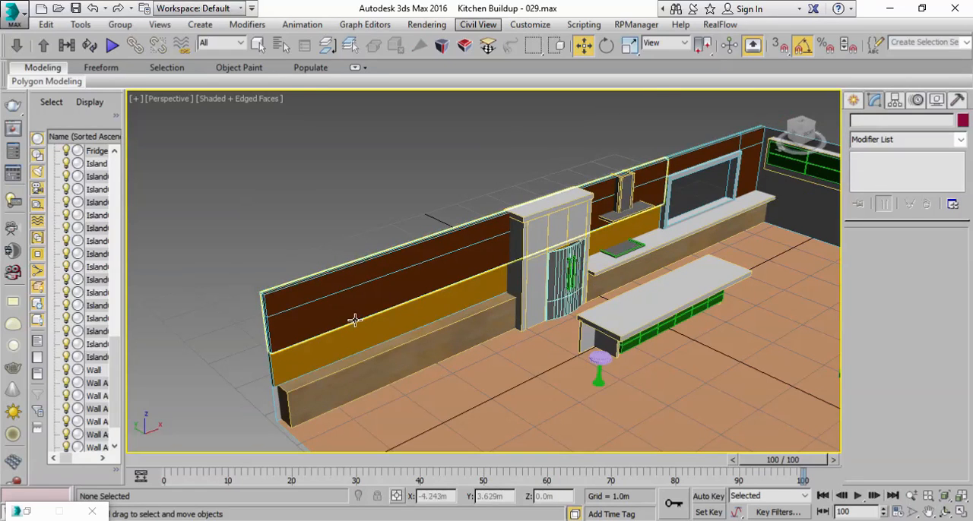
Step: Raise the four bottom vertices of Wall Animated 004, between the window and the corner, to a height of about 1.03 m
scroll(392, 304, "up", 3)
middle_click_drag(392, 304, 343, 361)
middle_click_drag(622, 266, 600, 260, "alt")
middle_click_drag(731, 237, 573, 259, "alt")
left_click(572, 256)
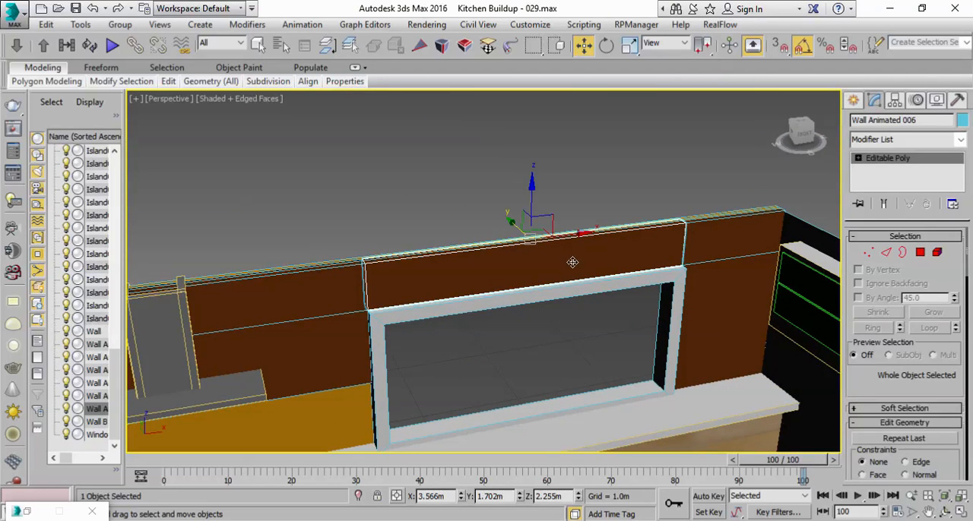
left_click(731, 317)
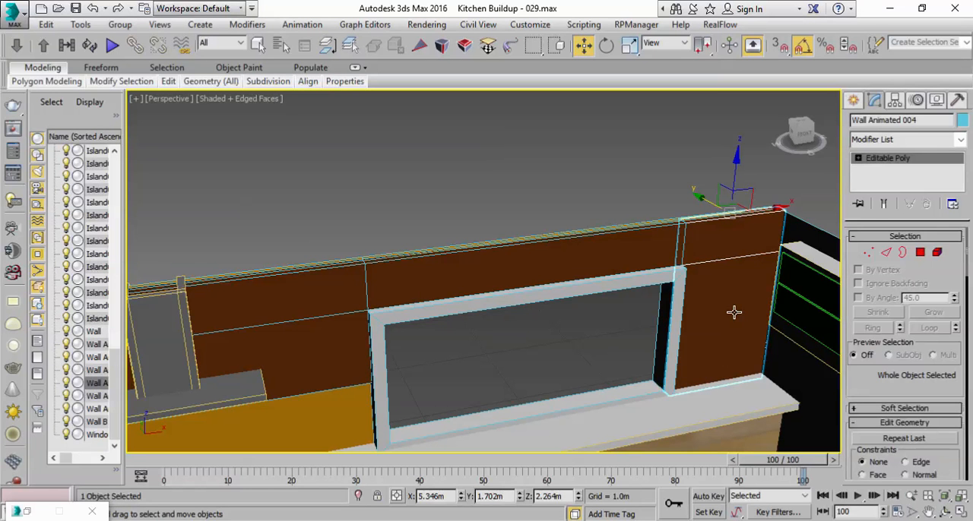
left_click(869, 253)
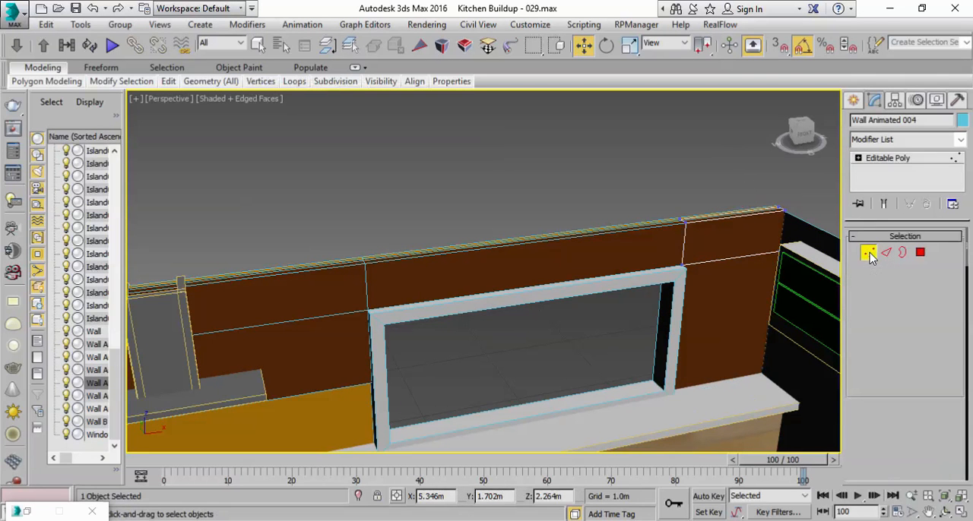
left_click(962, 512)
middle_click_drag(735, 227, 544, 209)
middle_click_drag(766, 190, 612, 180)
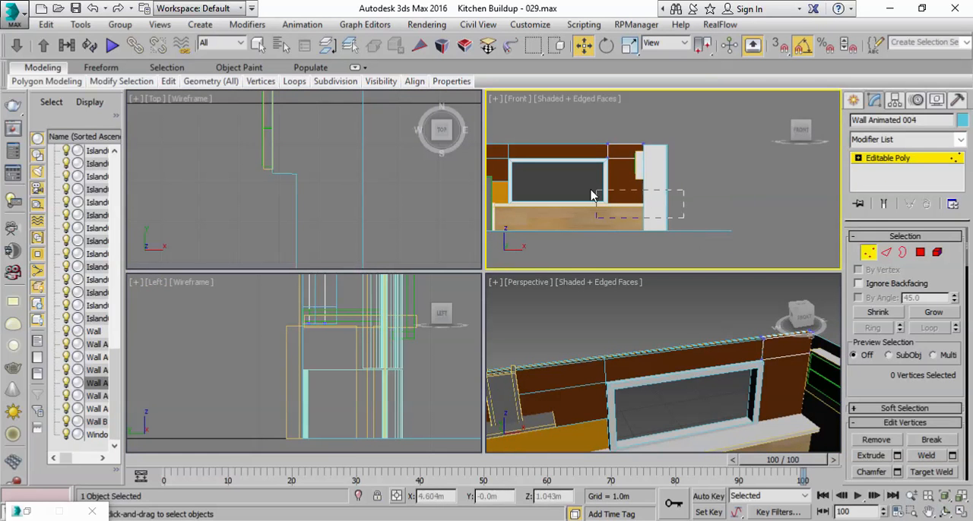
left_click_drag(598, 198, 586, 194)
left_click_drag(624, 167, 621, 153)
right_click(767, 362)
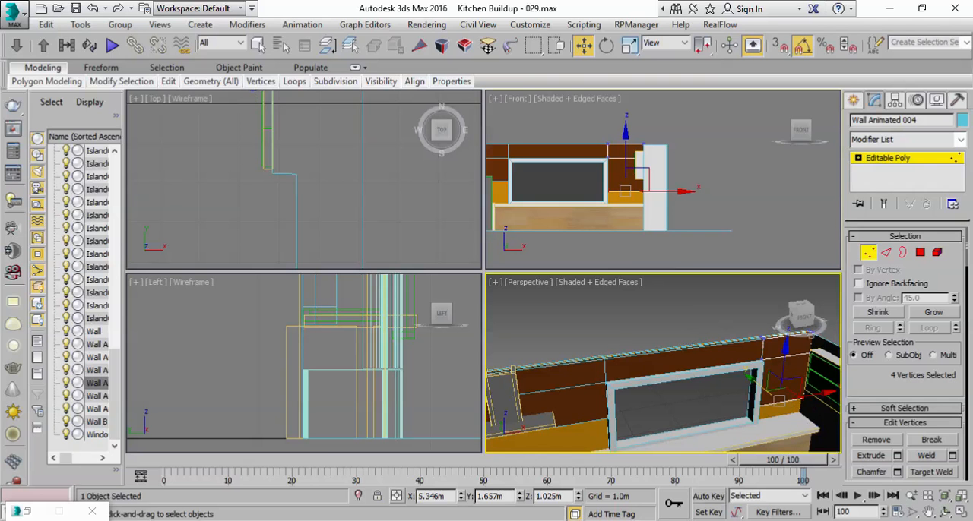
left_click(961, 513)
middle_click_drag(535, 333, 476, 287, "alt")
scroll(568, 281, "down", 3)
scroll(476, 286, "up", 3)
scroll(468, 288, "down", 1)
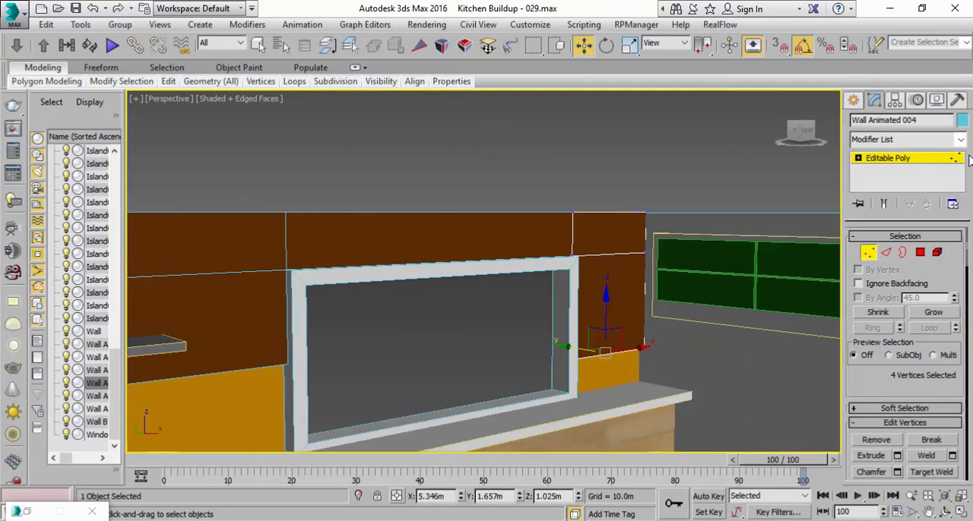
left_click(884, 162)
scroll(617, 283, "down", 3)
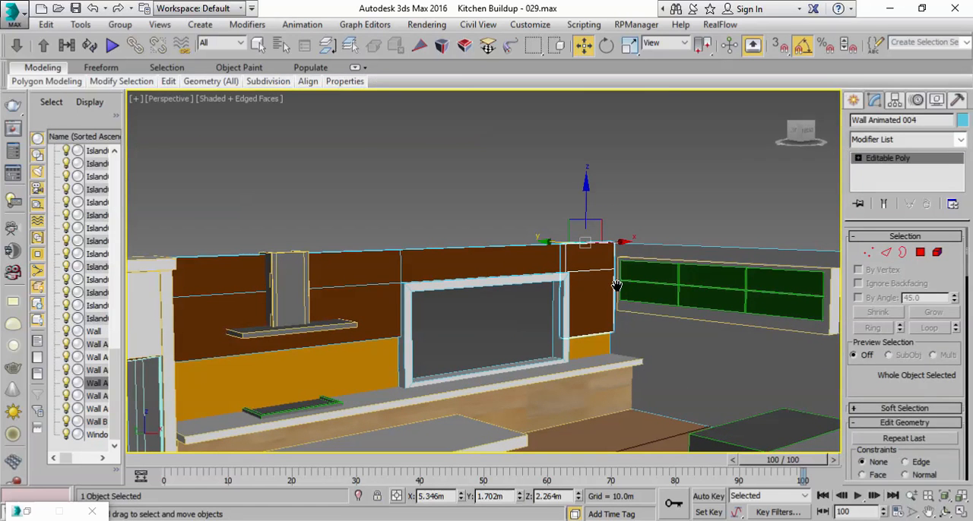
left_click(702, 207)
Step: Clone Wall Animated 006, the brown piece above the window, as a copy named Wall Animated 007
left_click(434, 263)
mouse_move(573, 263)
middle_mouse_down("alt")
mouse_move(592, 282)
mouse_move(562, 278)
middle_mouse_up("alt")
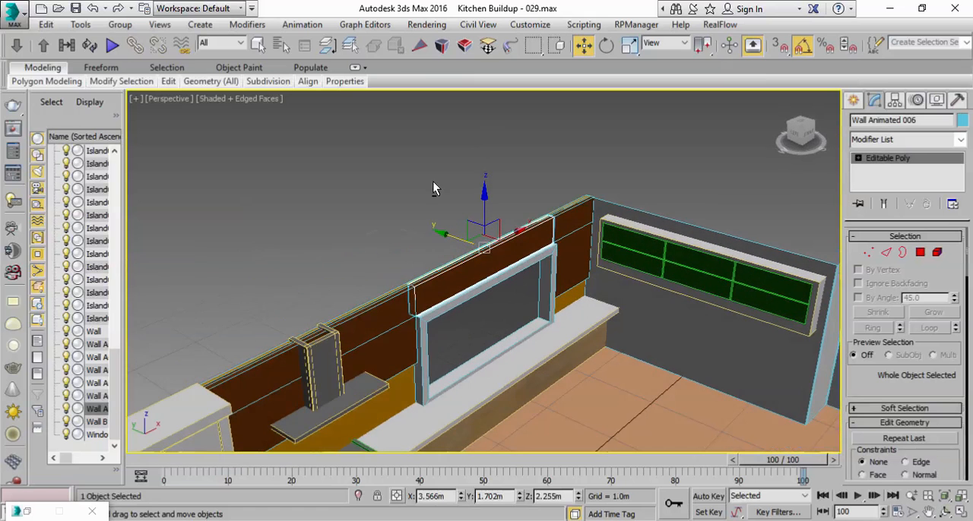
left_click(46, 24)
left_click(67, 131)
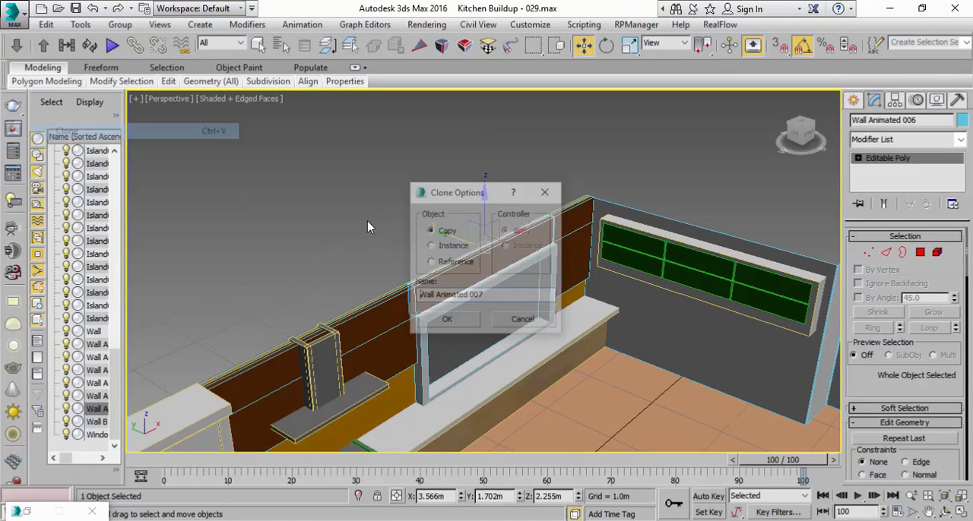
left_click(466, 323)
Step: Rotate the cloned wall piece parallel to the side wall and move it to the room corner behind the green cabinets
left_click(603, 47)
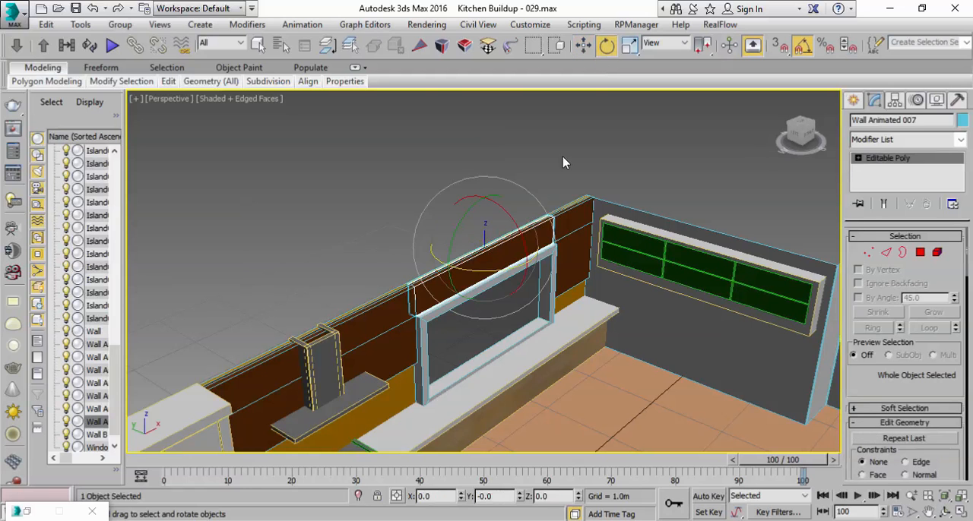
mouse_move(483, 272)
left_mouse_down()
mouse_move(409, 263)
mouse_move(417, 265)
left_mouse_up()
key("w")
left_click(516, 228)
left_click(516, 228)
left_click_drag(516, 228, 617, 187)
left_click_drag(548, 189, 698, 205)
middle_click_drag(732, 199, 539, 248)
Step: Scale the cloned piece to about 140% along X and 388% along Z so it backs the green wall cabinets
key("r")
left_click_drag(579, 287, 656, 285)
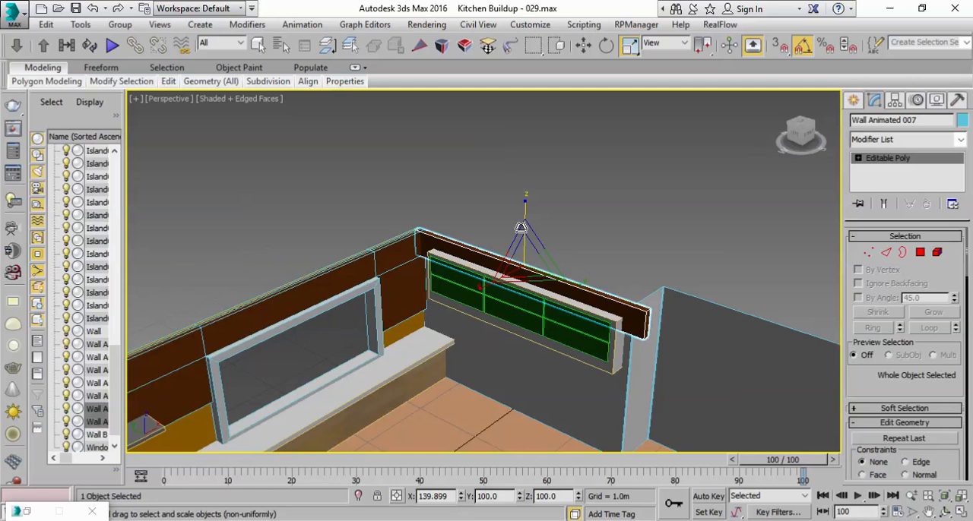
left_click_drag(520, 225, 495, 63)
middle_click_drag(473, 293, 498, 257, "alt")
left_click_drag(521, 204, 520, 198)
middle_click_drag(522, 233, 516, 257, "alt")
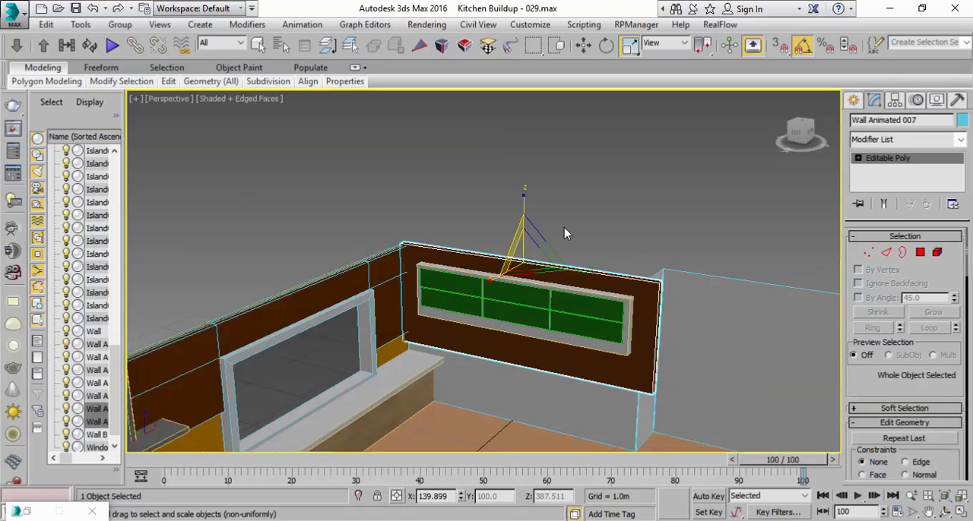
left_click(589, 225)
Step: Connect the ring of long horizontal edges on Wall Animated 005 with 2 segments
middle_click_drag(450, 272, 454, 231)
scroll(503, 227, "down", 4)
middle_click_drag(262, 246, 507, 258)
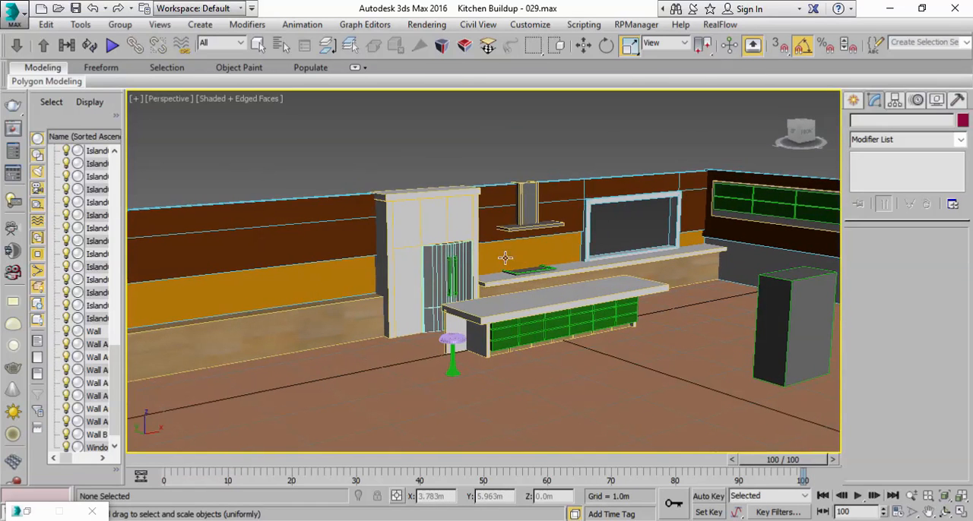
left_click(361, 239)
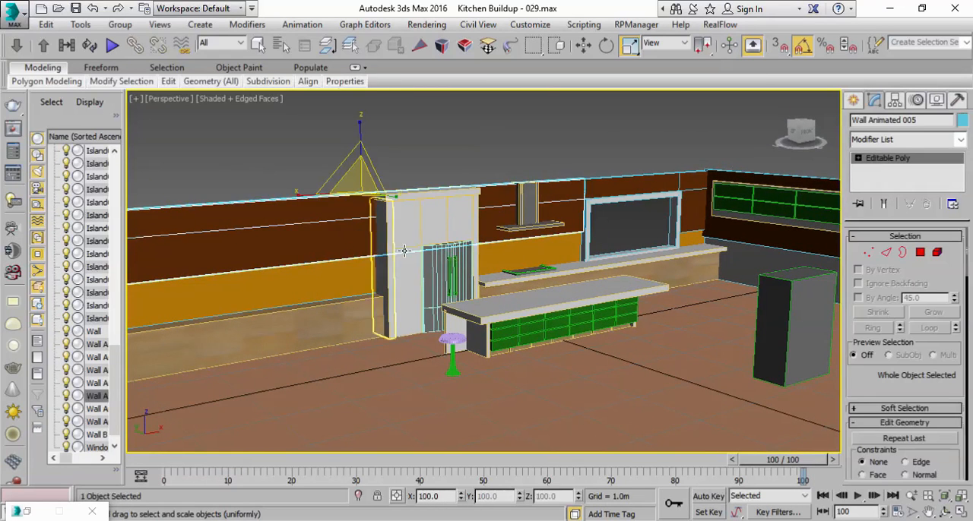
middle_click_drag(360, 238, 488, 278)
left_click(886, 254)
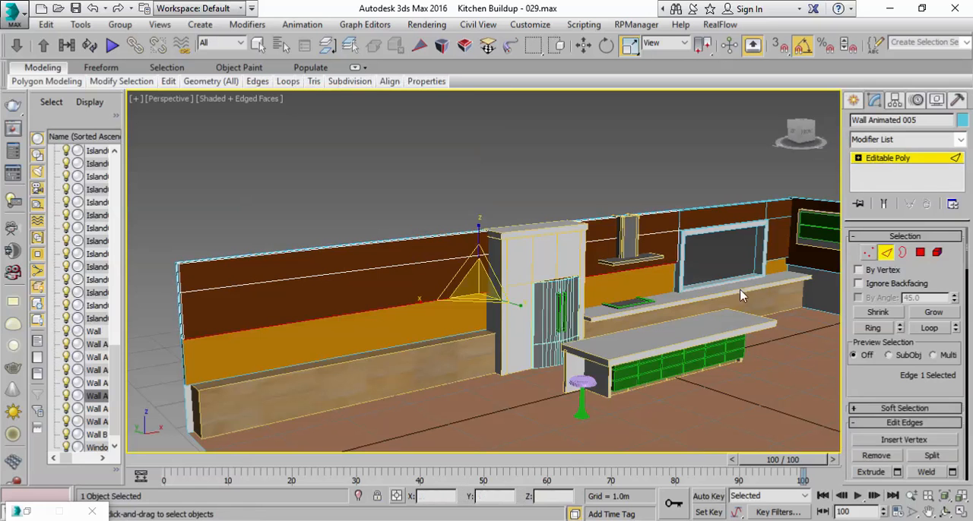
left_click(872, 328)
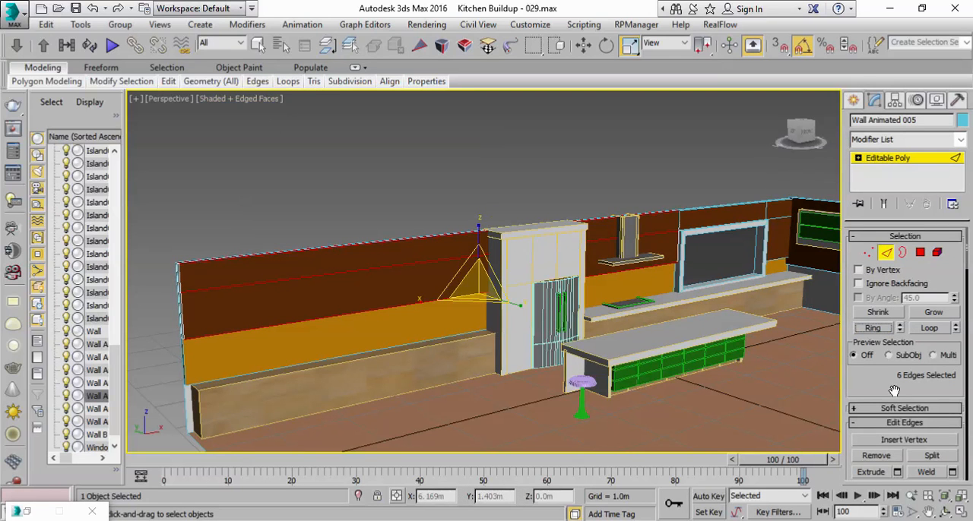
left_click_drag(903, 387, 888, 272)
left_click(952, 390)
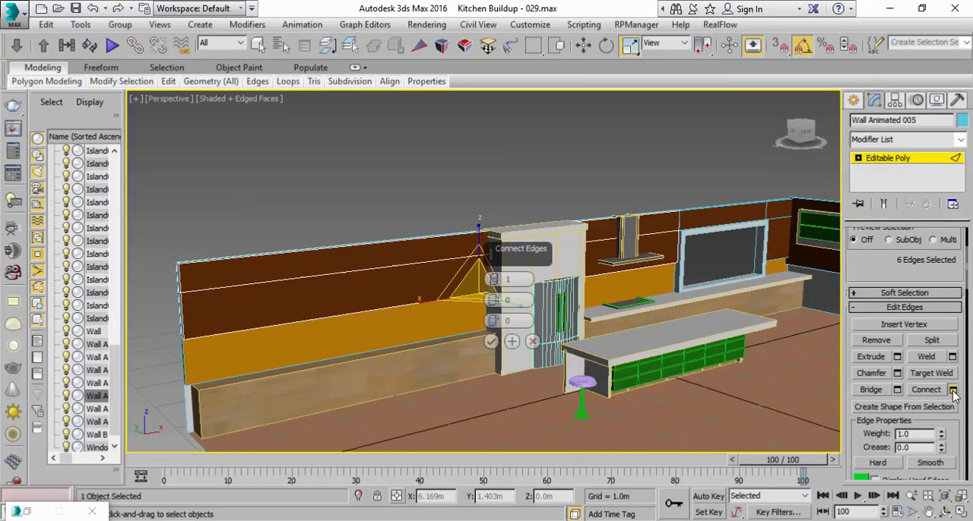
scroll(366, 259, "up", 3)
middle_click_drag(326, 276, 343, 250)
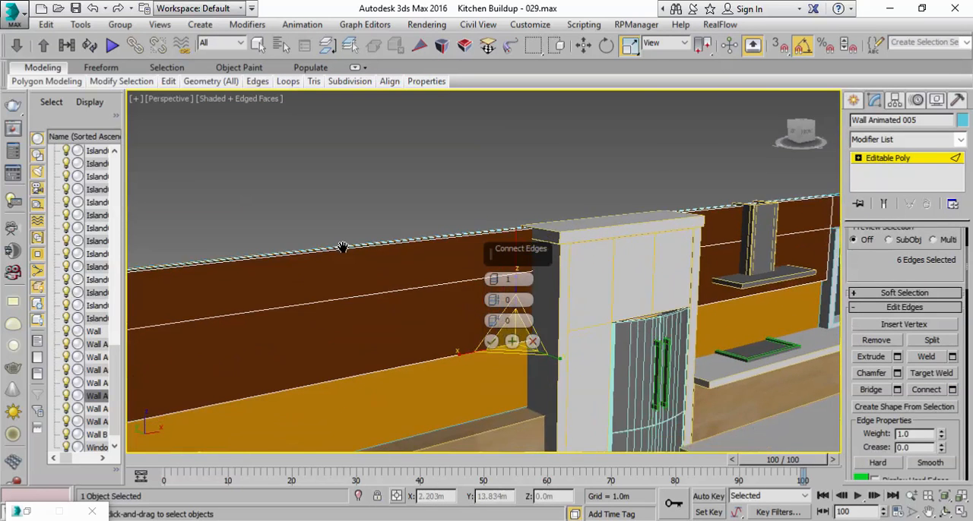
scroll(343, 250, "down", 3)
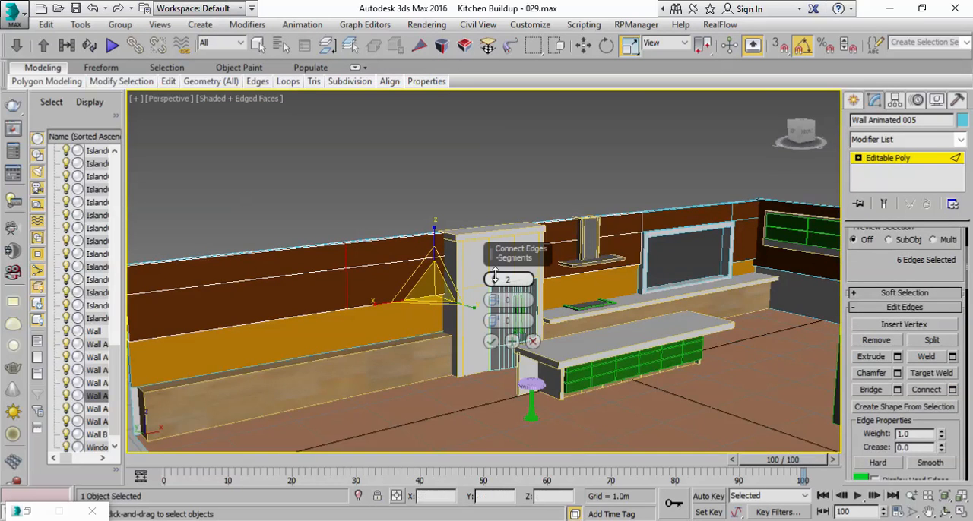
left_click(491, 341)
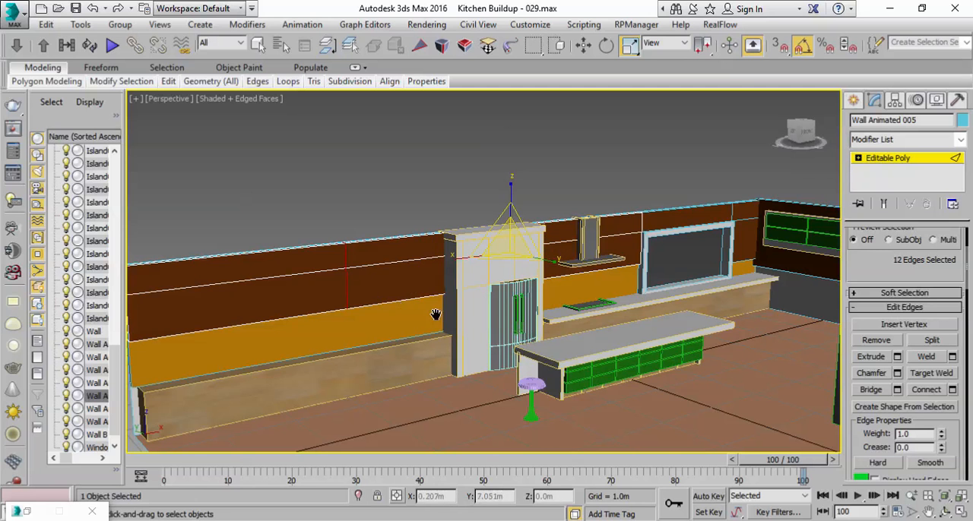
Step: Select the ring of horizontal edges in the middle section of Wall Animated 005, beside the fridge unit
middle_click_drag(402, 303, 444, 330)
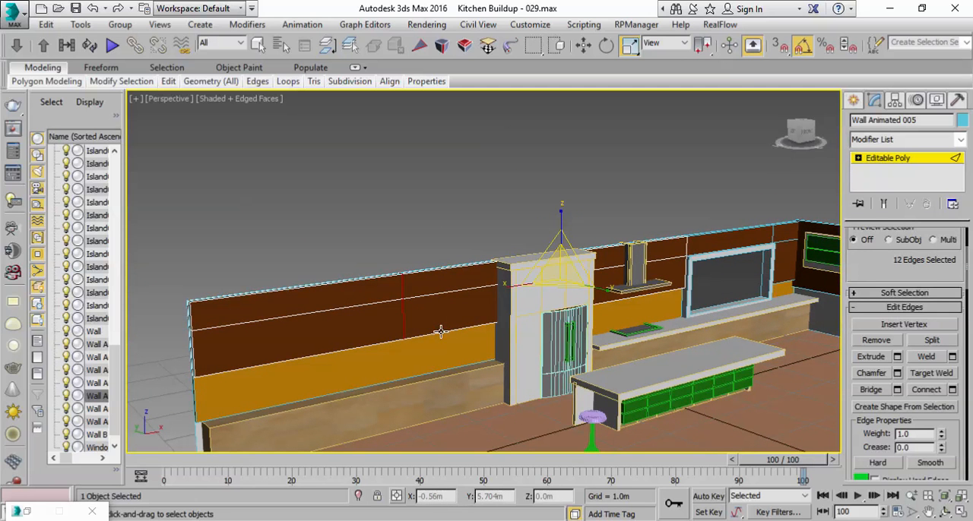
left_click(440, 332)
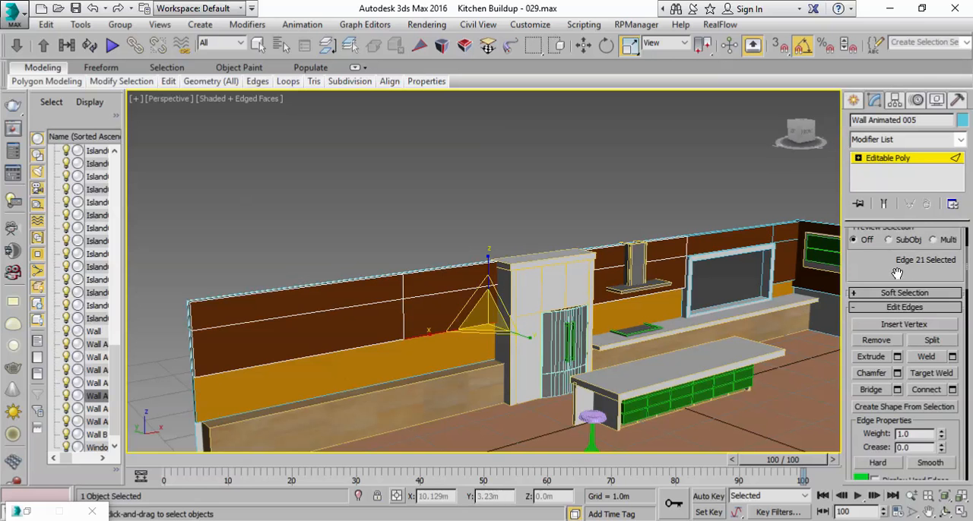
left_click_drag(890, 266, 876, 429)
left_click(881, 332)
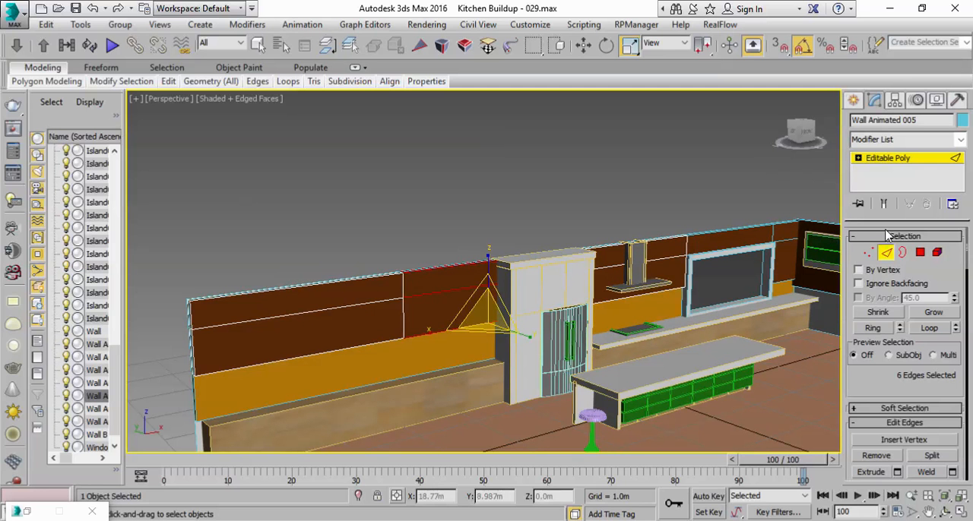
Step: Delete the middle section of Wall Animated 005 beside the fridge unit and move the remaining section's six end vertices along X up to the fridge
left_click(869, 254)
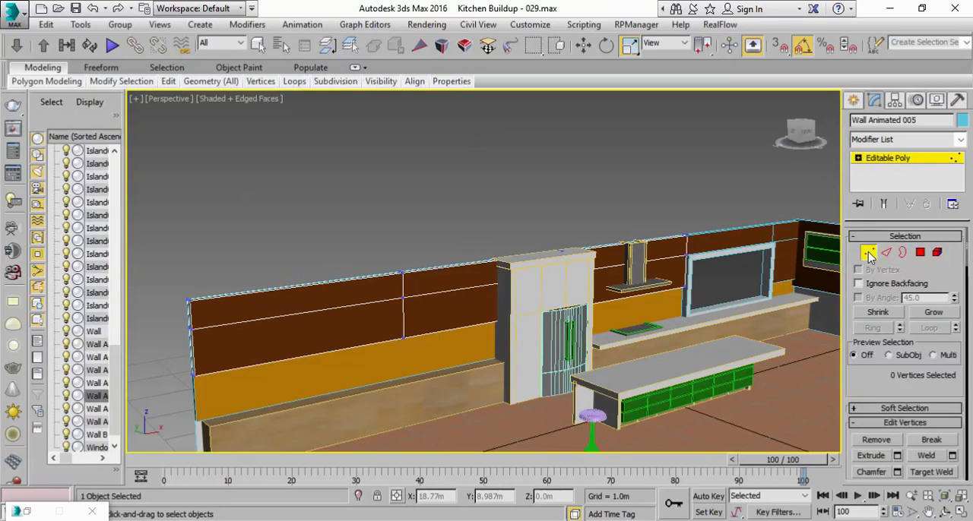
left_click(889, 253)
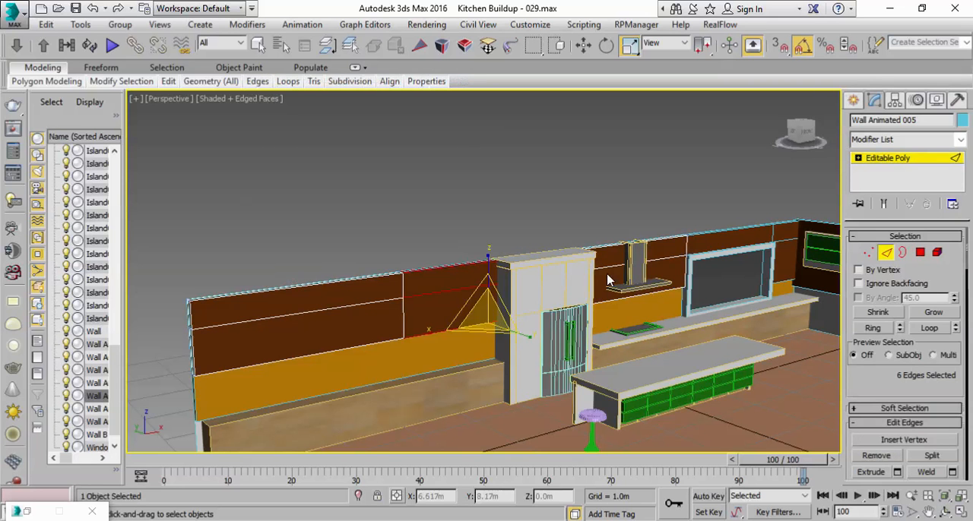
left_click(876, 256)
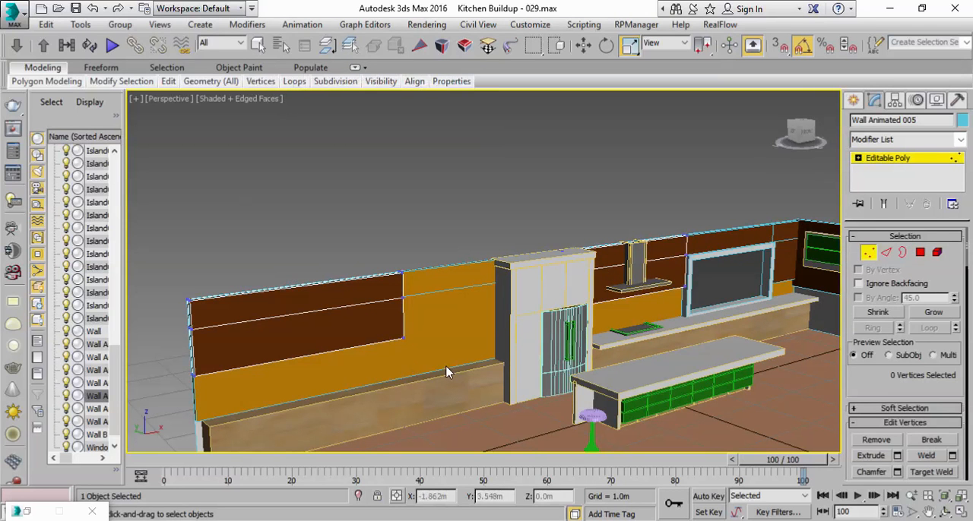
left_click_drag(381, 240, 381, 241)
key("w")
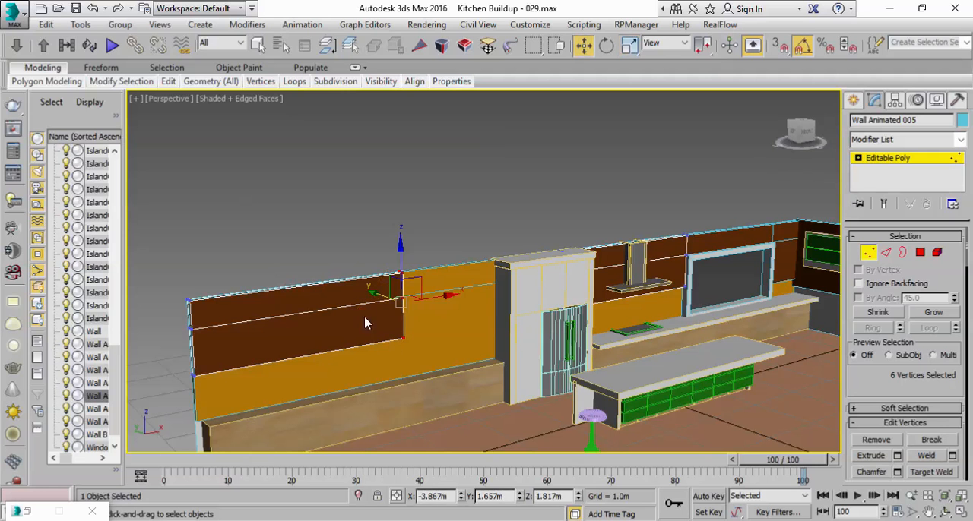
left_click_drag(444, 299, 538, 262)
left_click_drag(799, 134, 791, 134)
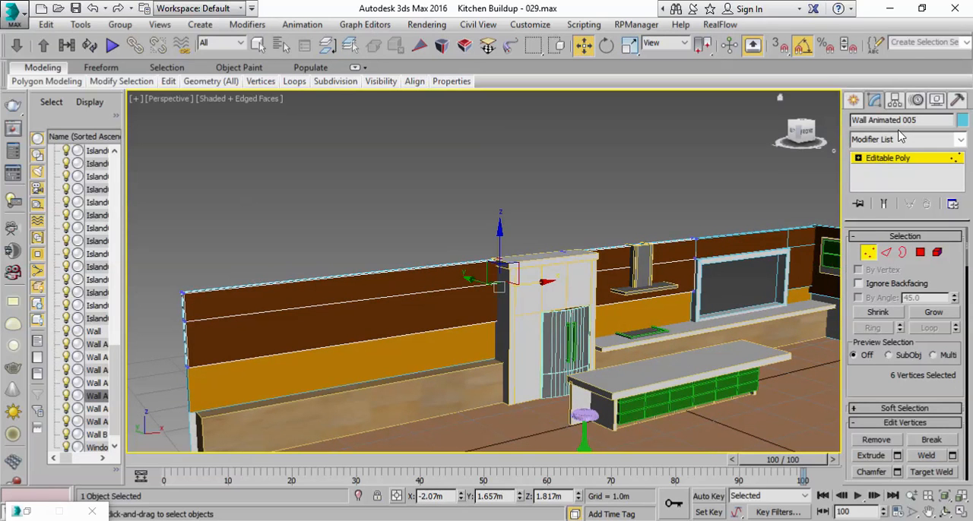
Step: Try to scale the whole Wall Animated 005 object to about 116% along Z
left_click(894, 160)
left_click(630, 45)
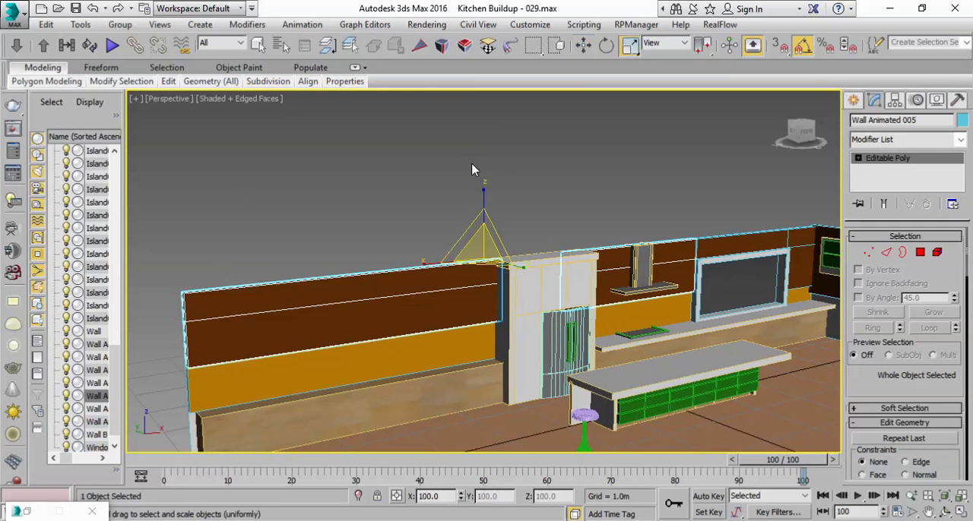
left_click_drag(485, 191, 481, 184)
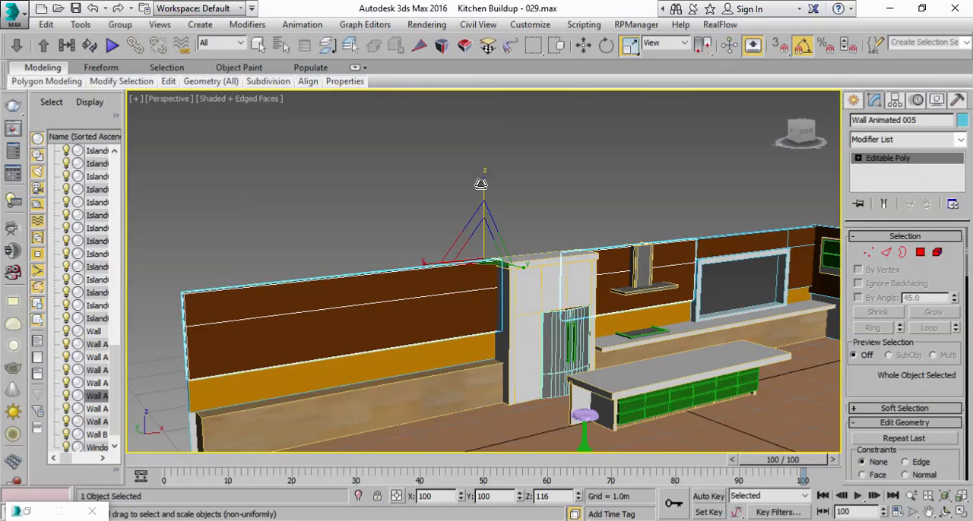
key("ctrl+z")
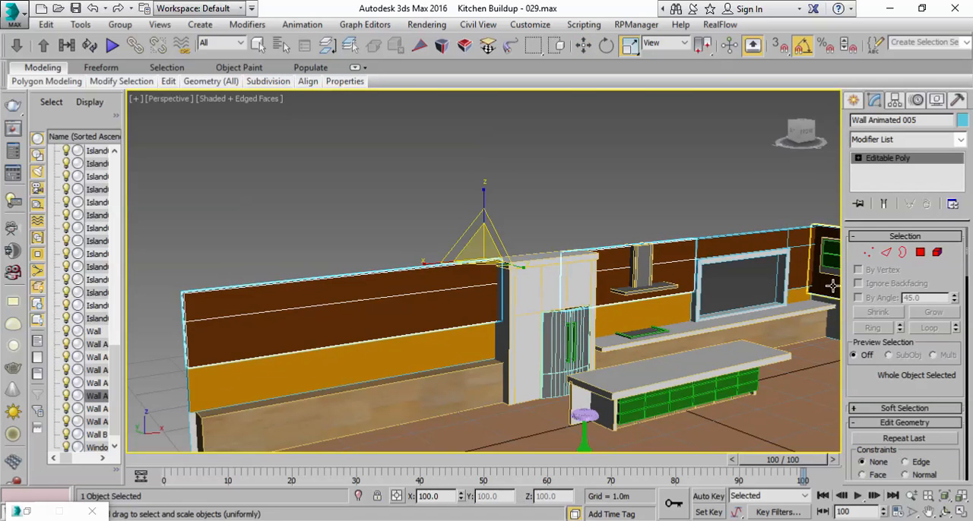
Step: In wireframe display, select the four bottom vertices of Wall Animated 005's long section and lower them to about 1.037 m in Z
left_click(869, 253)
mouse_move(446, 341)
middle_mouse_down("alt")
mouse_move(428, 332)
mouse_move(449, 323)
middle_mouse_up("alt")
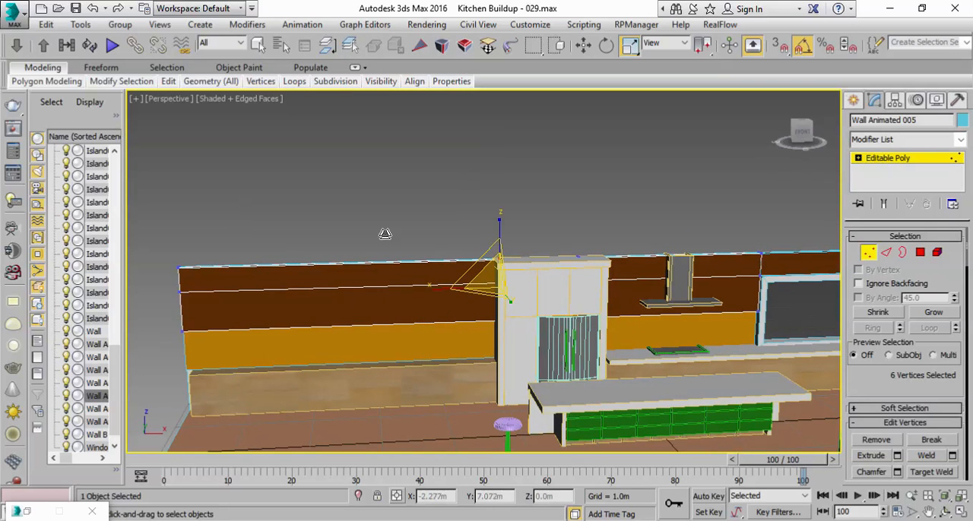
left_click(249, 100)
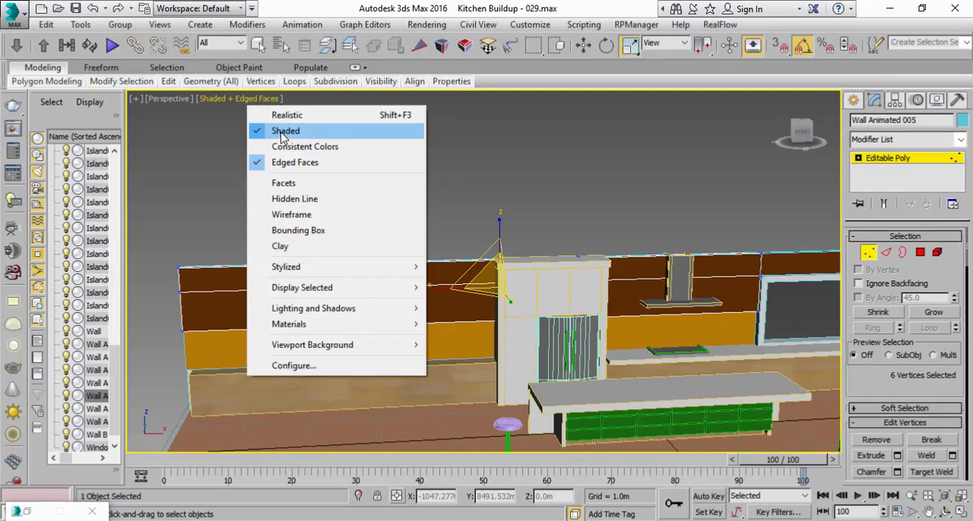
left_click(293, 212)
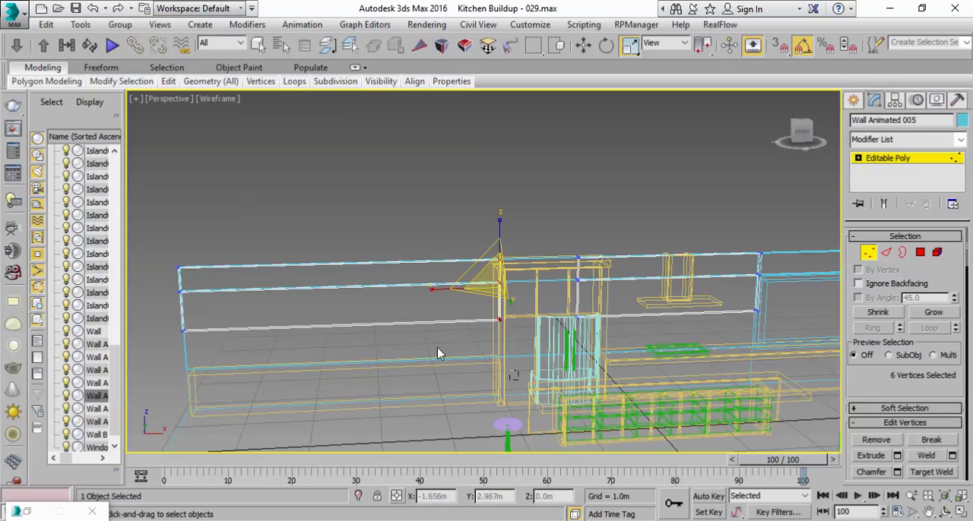
left_click_drag(135, 307, 135, 308)
key("w")
left_click_drag(342, 270, 344, 303)
Step: Restore the shaded display and raise the four bottom vertices of Wall Animated 005 to about 1.109 m in Z
left_click(228, 99)
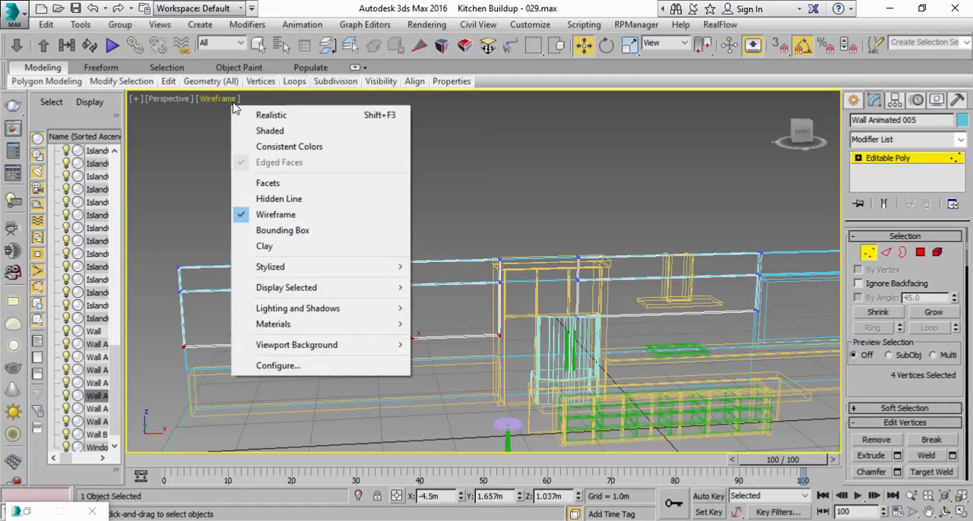
left_click(262, 130)
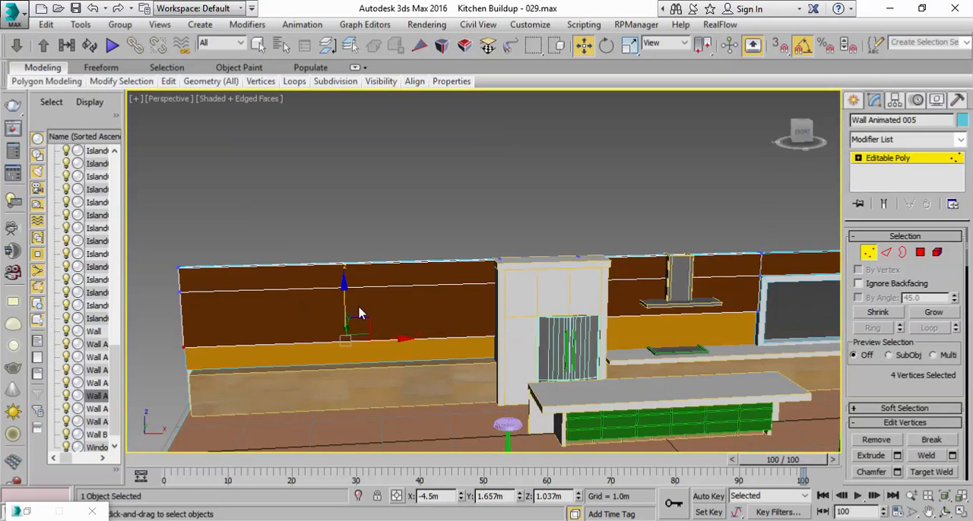
left_click_drag(344, 301, 347, 298)
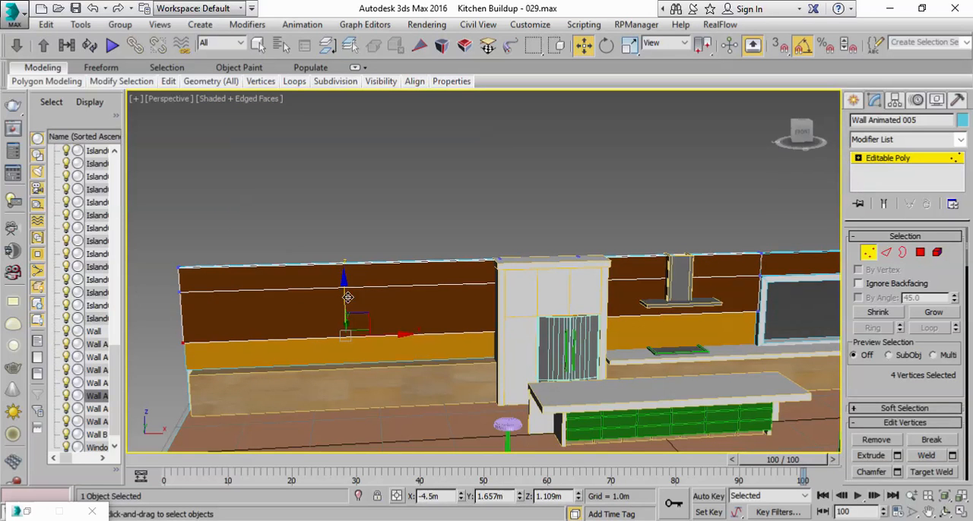
left_click(877, 158)
Step: Open the orange Wall Animated 002 for vertex editing and show the four-viewport layout with the wall in the Front view
left_click(403, 348)
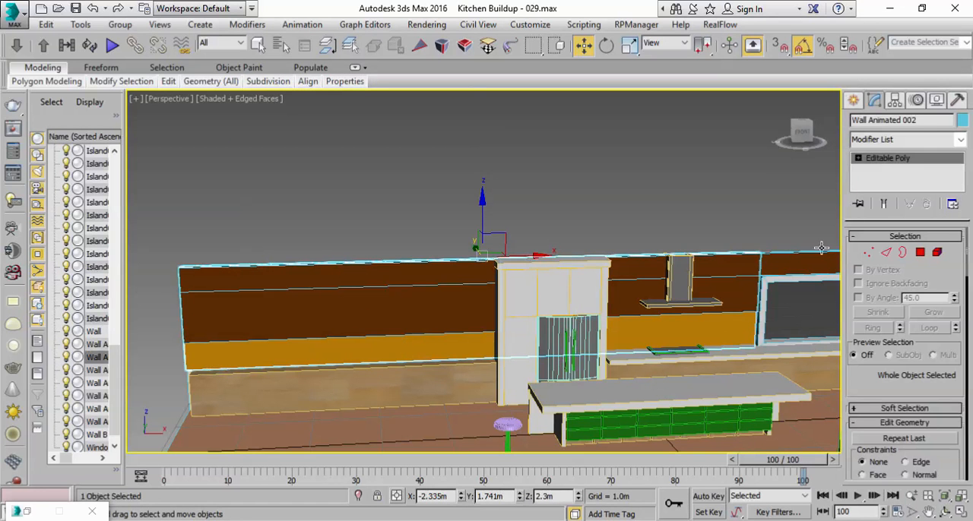
left_click(885, 254)
middle_click_drag(578, 365, 501, 375, "alt")
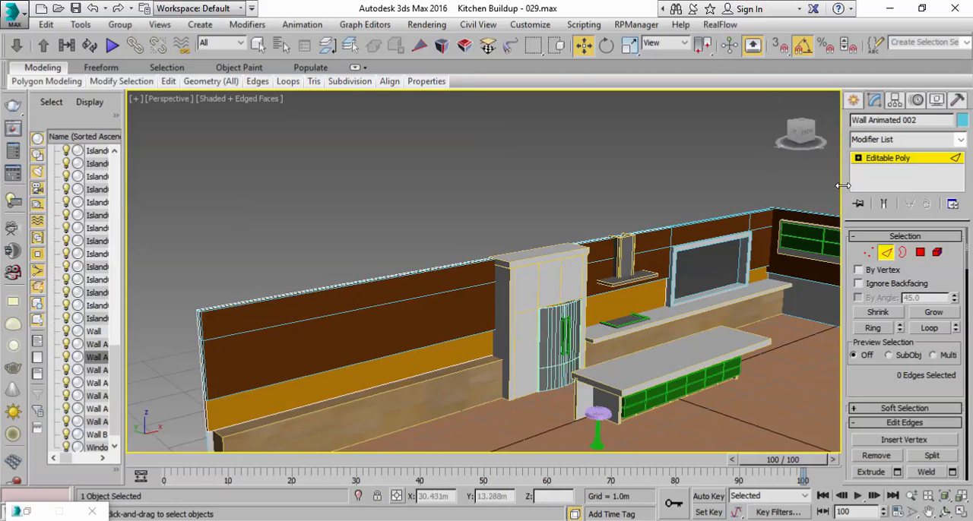
left_click(868, 253)
left_click(960, 514)
scroll(739, 242, "down", 4)
Step: Try to raise the two bottom vertices at the outer end of Wall Animated 002 to about 0.908 m in Z
left_click_drag(749, 234, 531, 194)
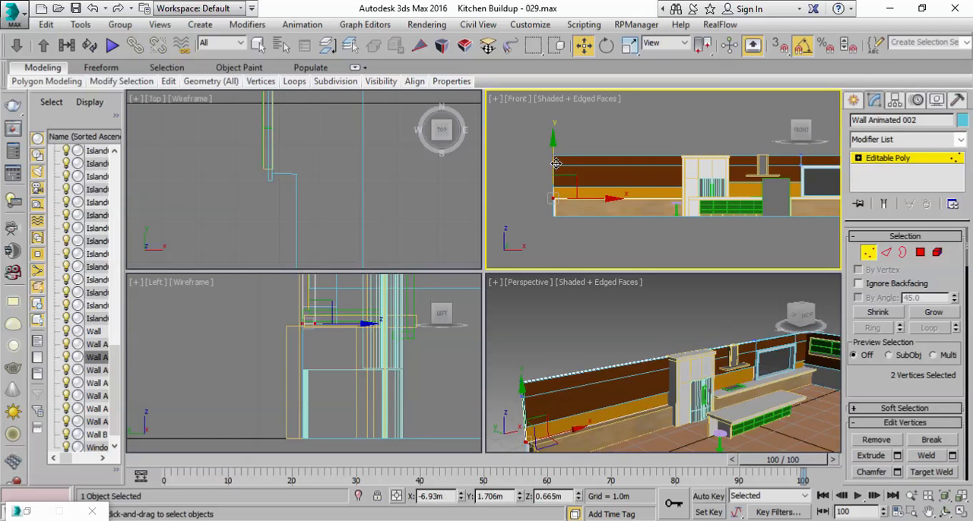
left_click_drag(552, 161, 552, 155)
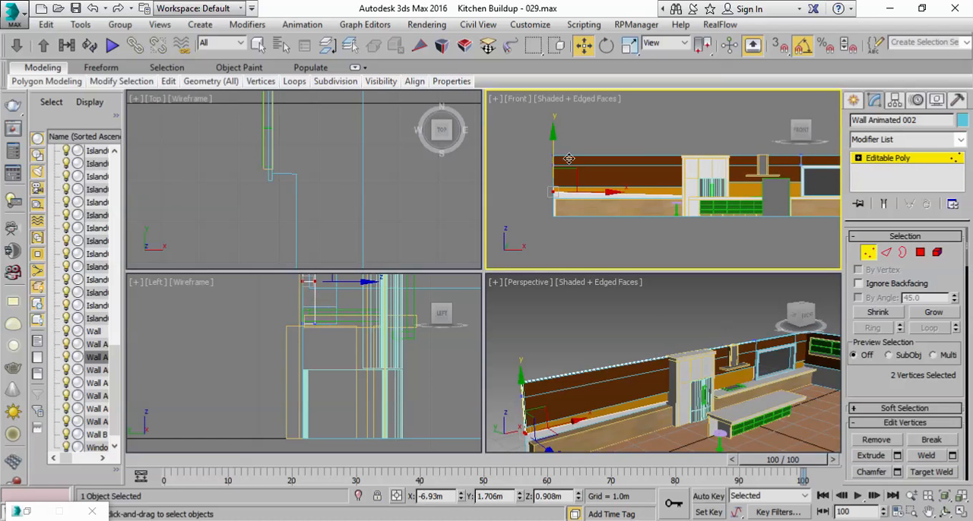
key("ctrl+z")
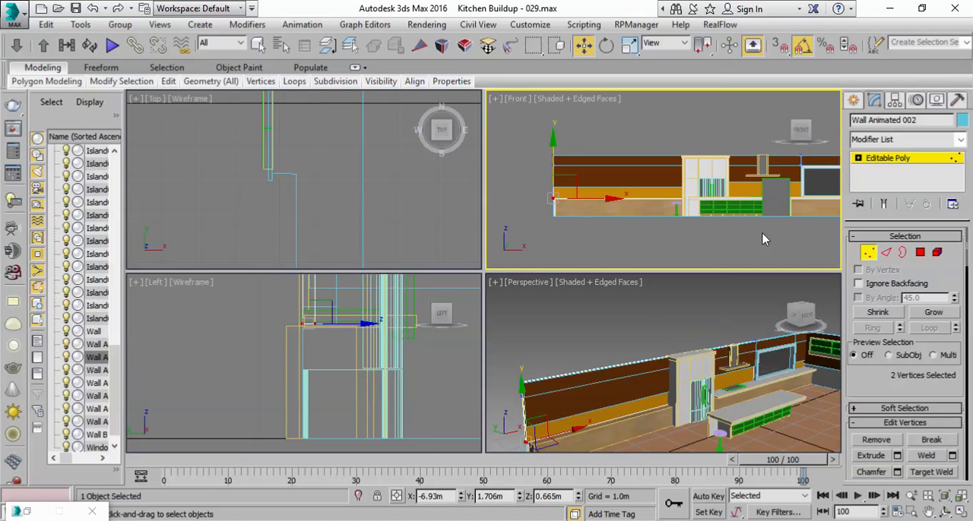
Step: Raise all four bottom vertices of Wall Animated 002 to about 0.855 m in Z and return to the single Perspective view
left_click_drag(466, 192, 473, 203)
left_click_drag(673, 159, 670, 148)
right_click(776, 362)
left_click(961, 513)
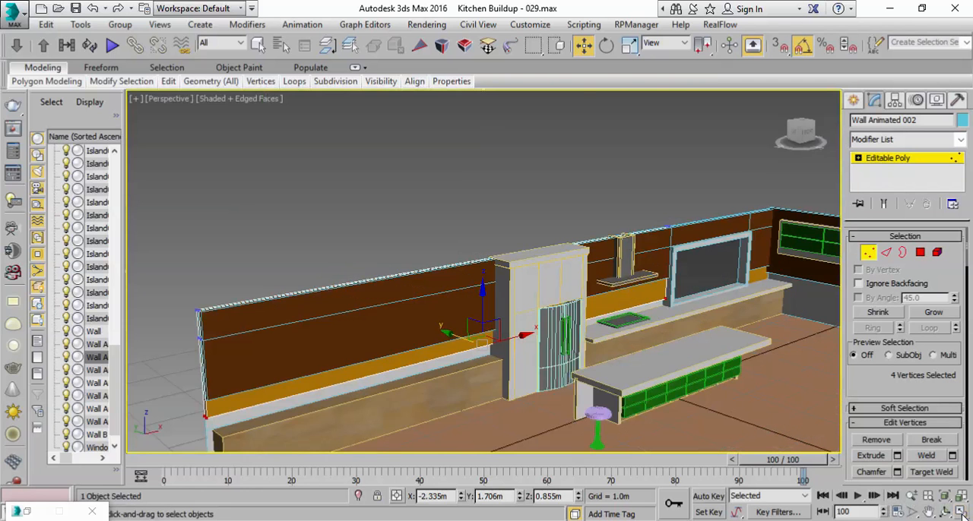
Step: Raise the bottom vertices of the orange Wall Animated 001 between the window and the room corner slightly above the countertop
middle_click_drag(682, 271, 565, 282, "alt")
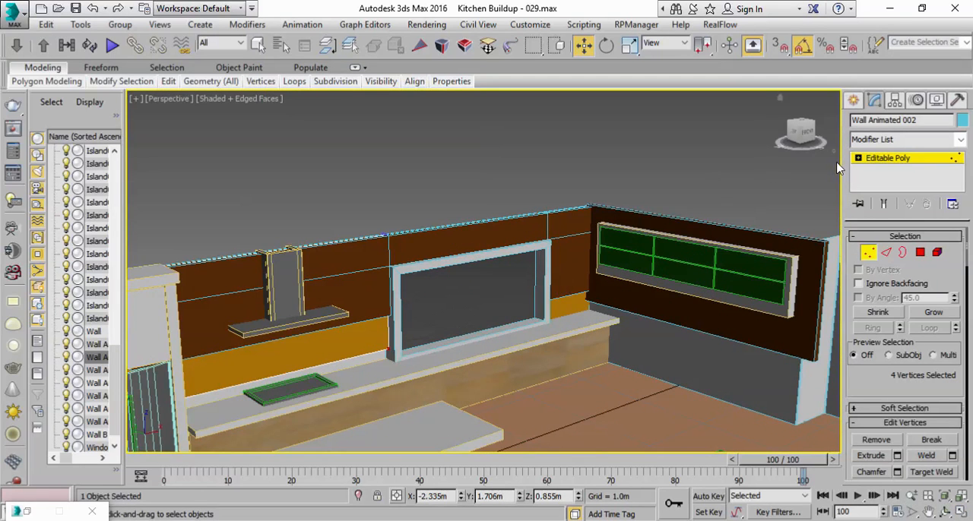
left_click(872, 160)
left_click(575, 305)
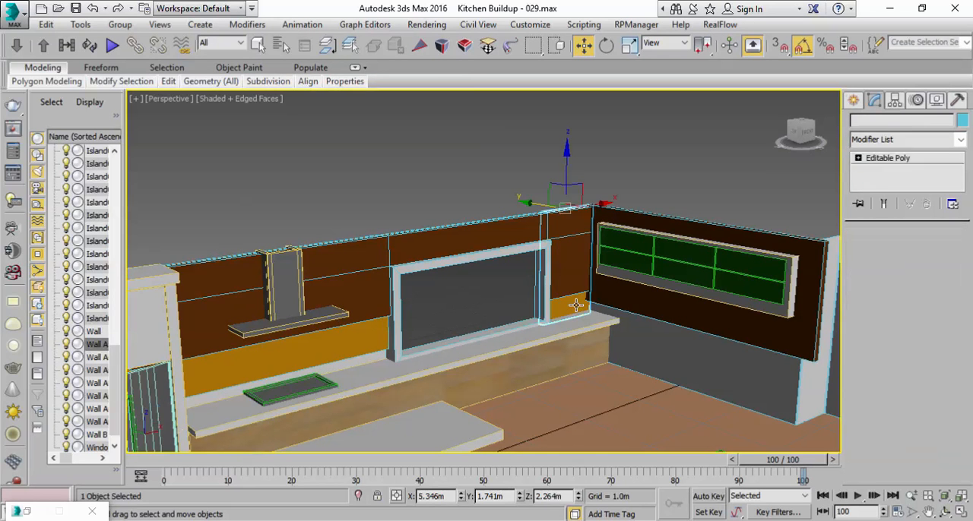
left_click(872, 255)
left_click_drag(637, 376, 452, 295)
left_click_drag(567, 282, 563, 263)
left_click(921, 164)
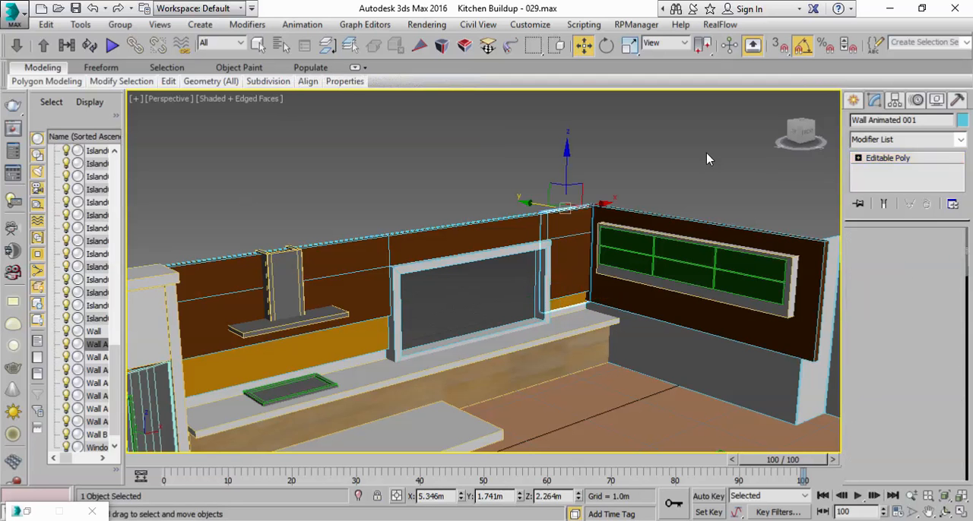
left_click(739, 159)
Step: Raise the four bottom vertices of the brown Wall Animated 004 in the room corner by about 0.114 m
left_click(578, 242)
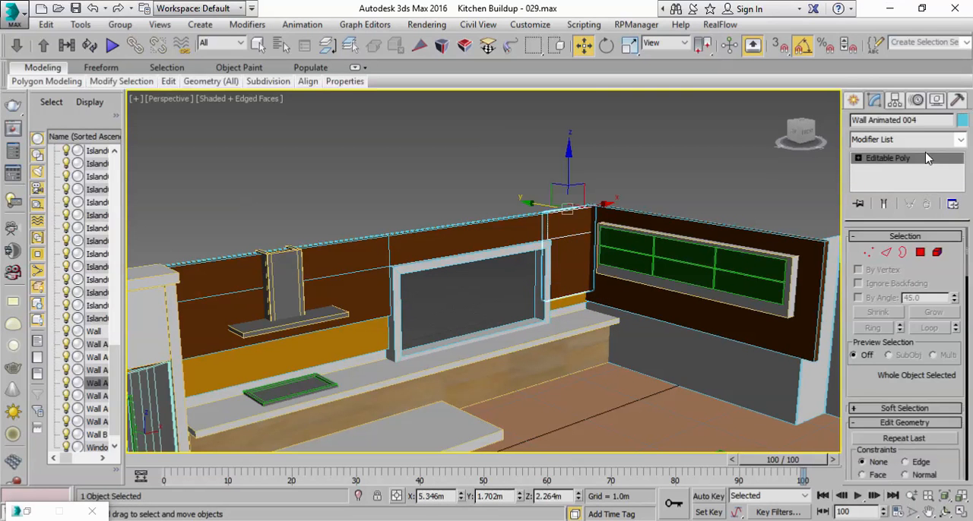
left_click(867, 252)
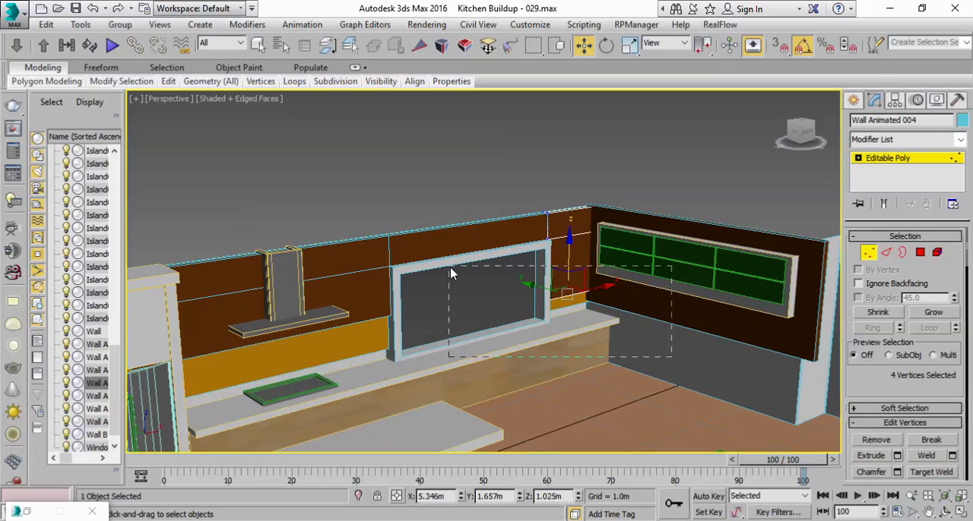
left_click_drag(567, 246, 566, 240)
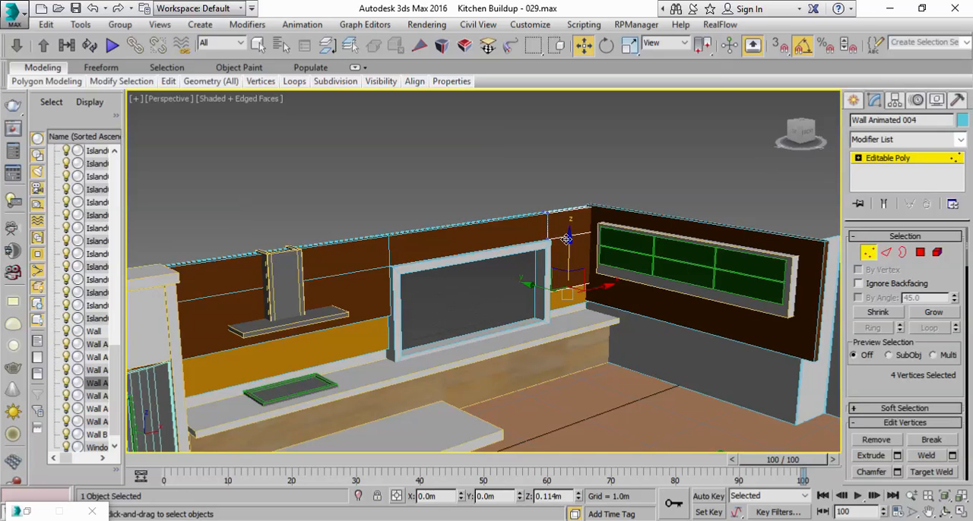
left_click(905, 160)
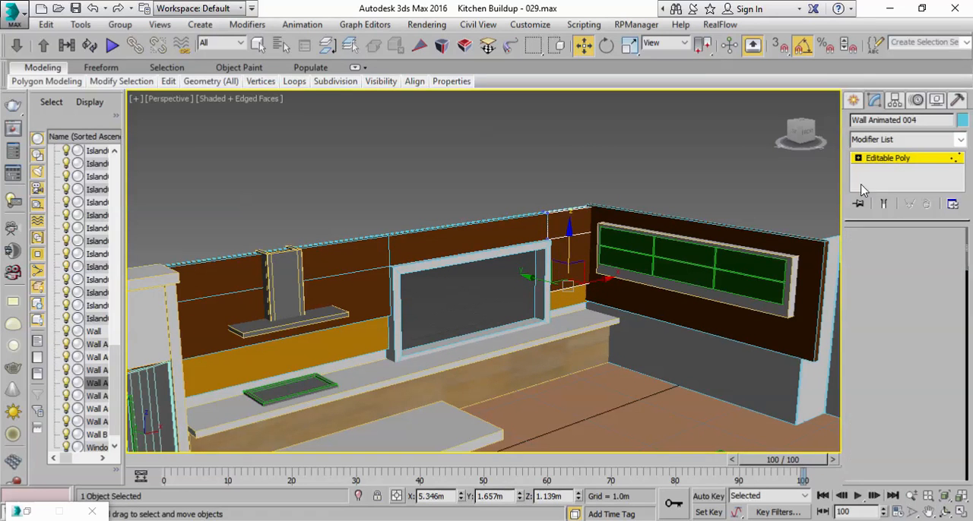
Step: Raise the four bottom vertices of Wall Animated 007 behind the green wall cabinets by about 0.147 m
left_click(709, 325)
middle_click_drag(661, 349, 546, 340)
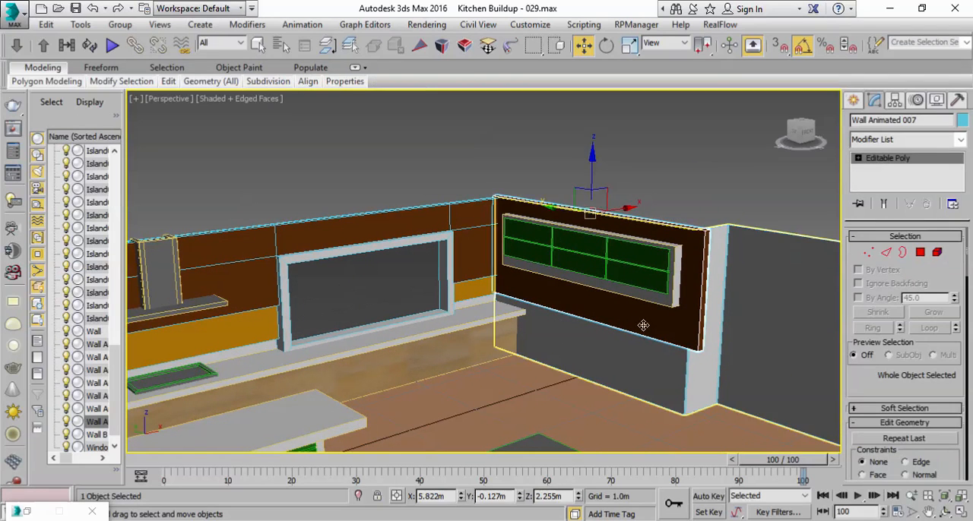
left_click(868, 254)
left_click_drag(438, 256, 440, 257)
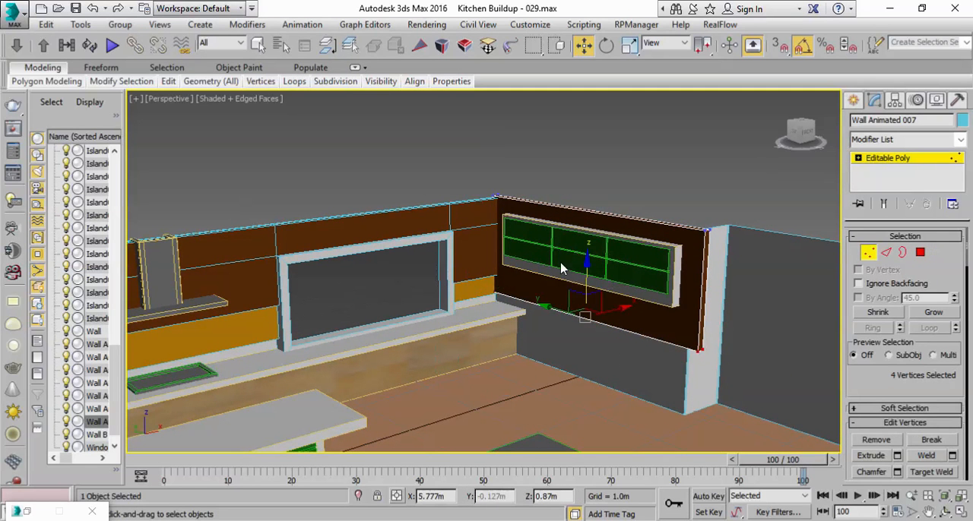
left_click_drag(585, 270, 584, 262)
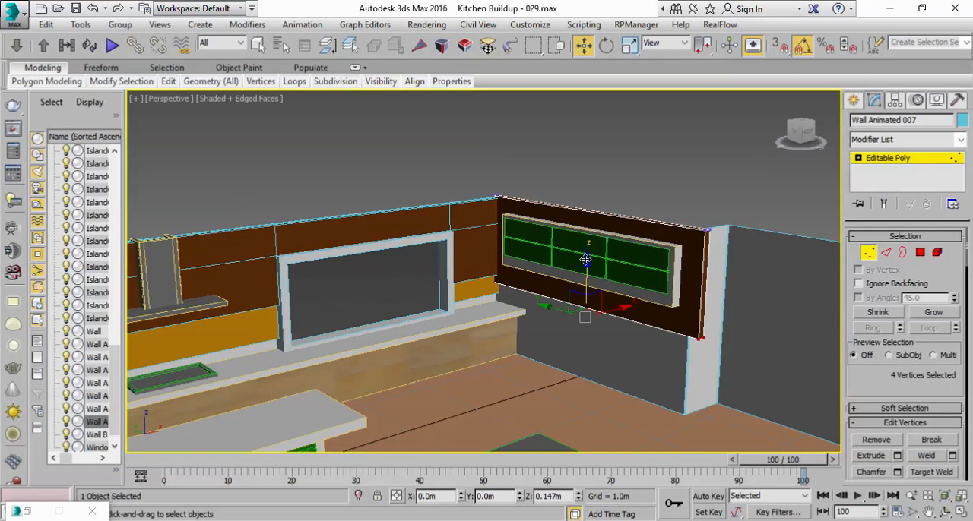
left_click(871, 161)
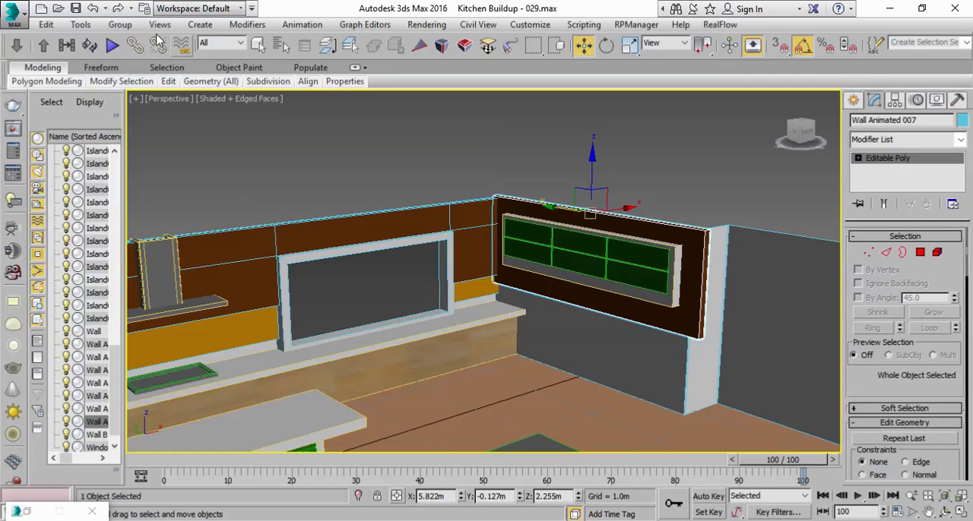
Step: Clone Wall Animated 007 in place as an independent copy
left_click(46, 25)
left_click(67, 131)
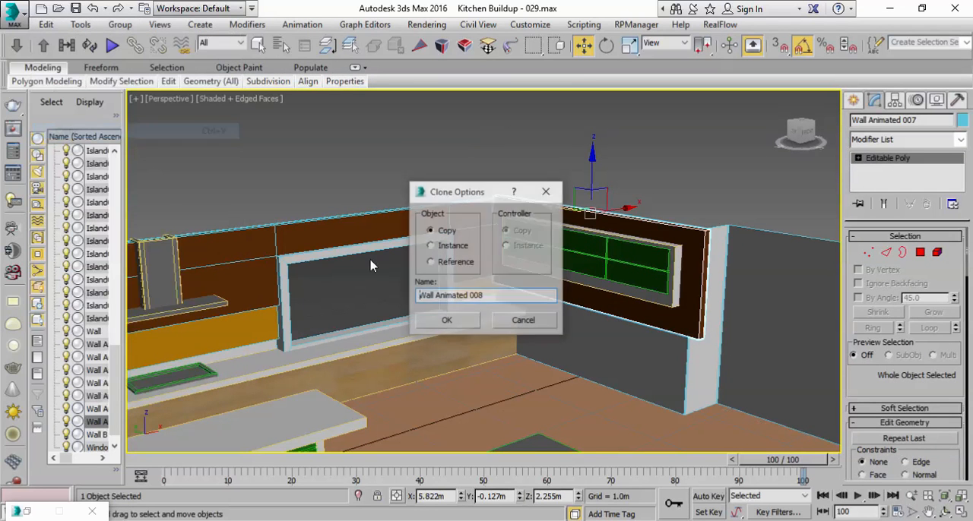
left_click(447, 320)
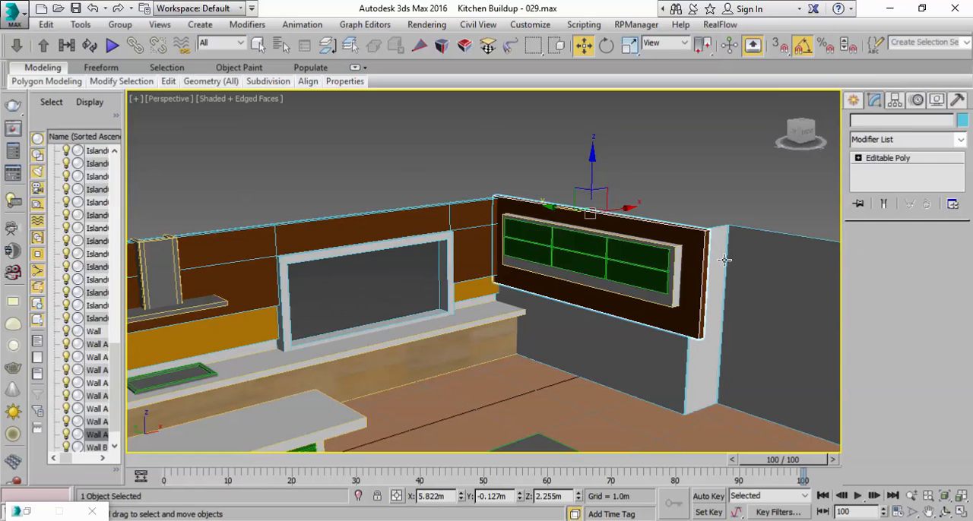
Step: Assign the orange Wall Animated A material to the cloned wall piece behind the green cabinets
left_click_drag(681, 55, 942, 66)
left_click(968, 46)
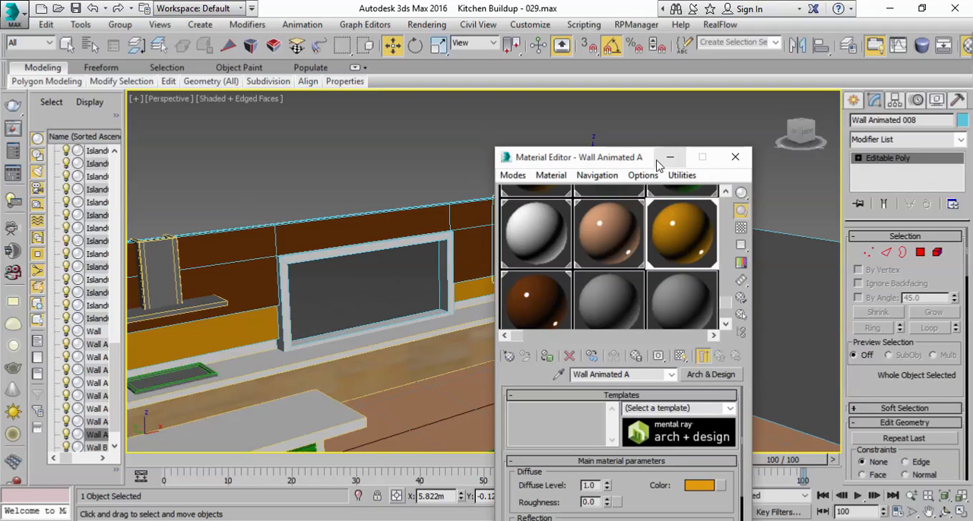
left_click(735, 157)
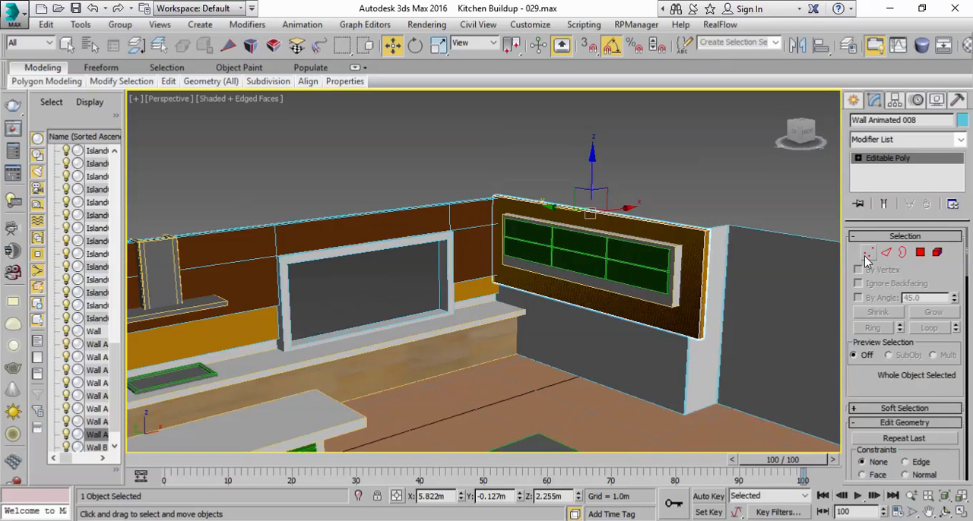
Step: Lower the four bottom vertices of the orange Wall Animated 008 behind the green cabinets to about Z 0.492 m
middle_click_drag(700, 271, 663, 240, "alt")
left_click_drag(610, 219, 608, 219)
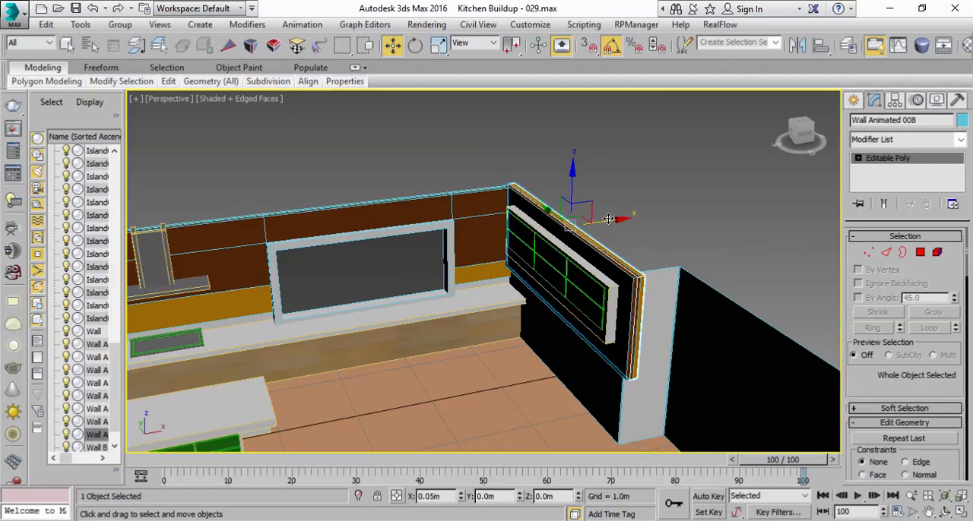
left_click(868, 254)
middle_click_drag(649, 336, 669, 305, "alt")
left_click_drag(566, 267, 565, 306)
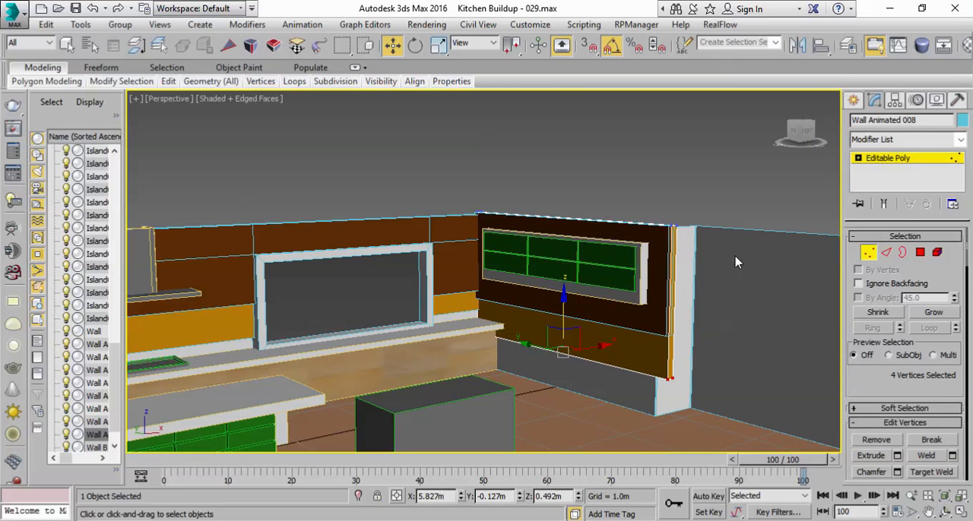
left_click(886, 160)
left_click(623, 199)
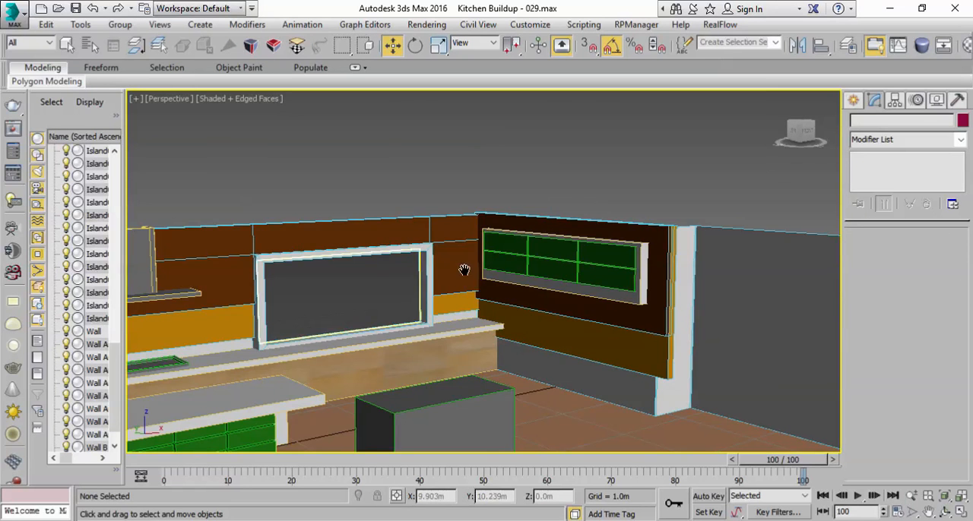
Step: Raise the four bottom vertices of the brown Wall Animated 007 to about Z 1.145 m, working in the Front view
scroll(585, 225, "down", 6)
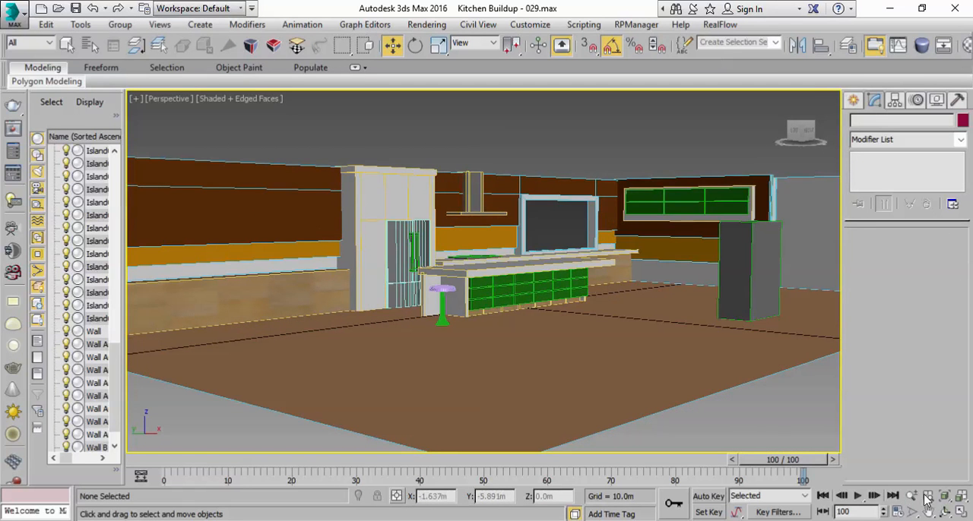
left_click(913, 498)
left_click_drag(601, 290, 606, 276)
middle_click_drag(606, 276, 593, 323)
left_click_drag(594, 323, 599, 314)
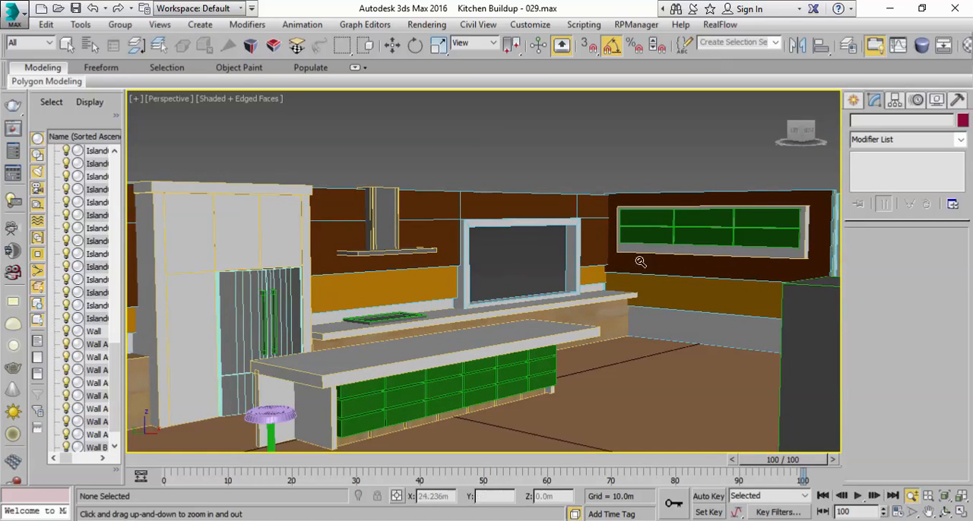
left_click(64, 46)
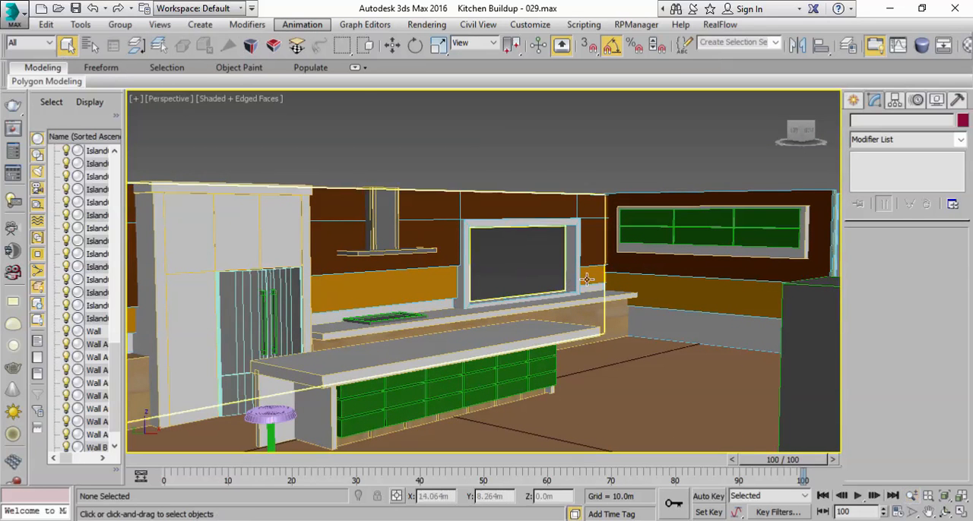
left_click(648, 272)
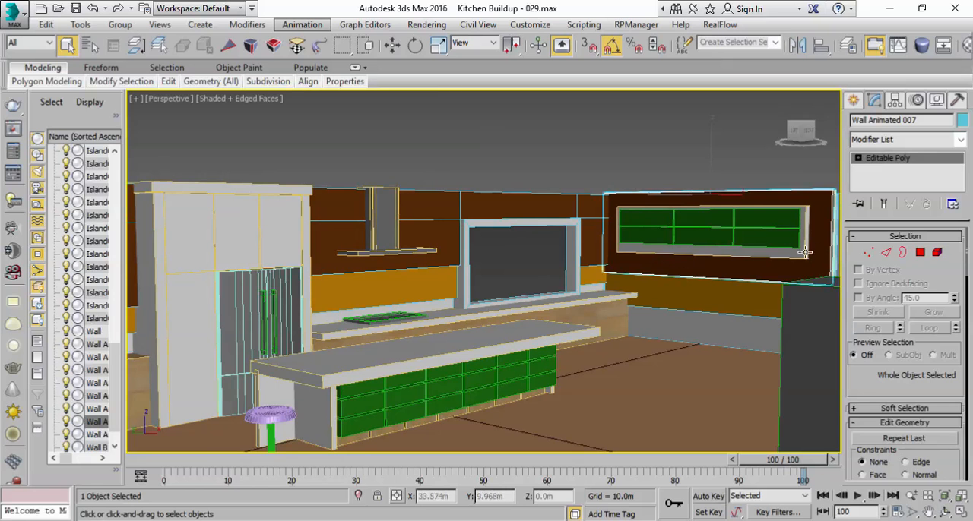
left_click(867, 251)
middle_click_drag(791, 284, 764, 288)
left_click(960, 511)
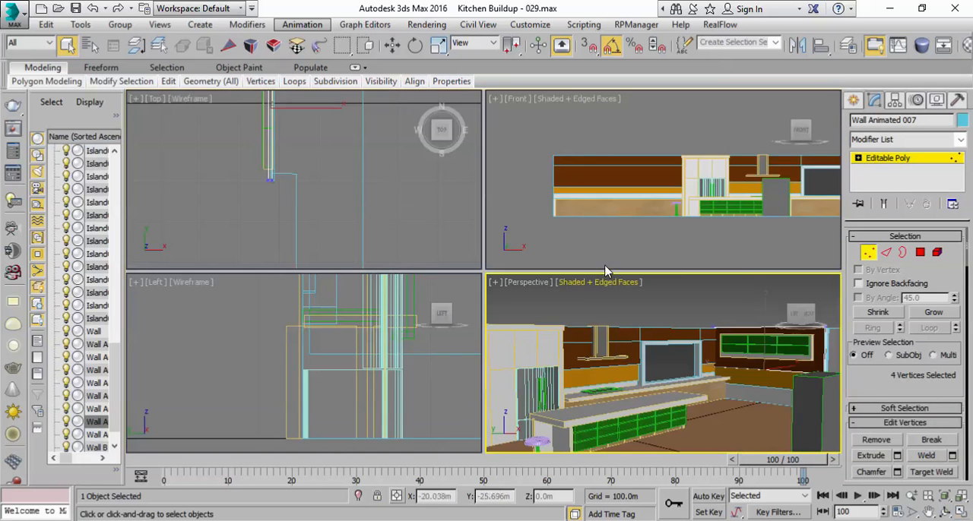
scroll(662, 216, "up", 5)
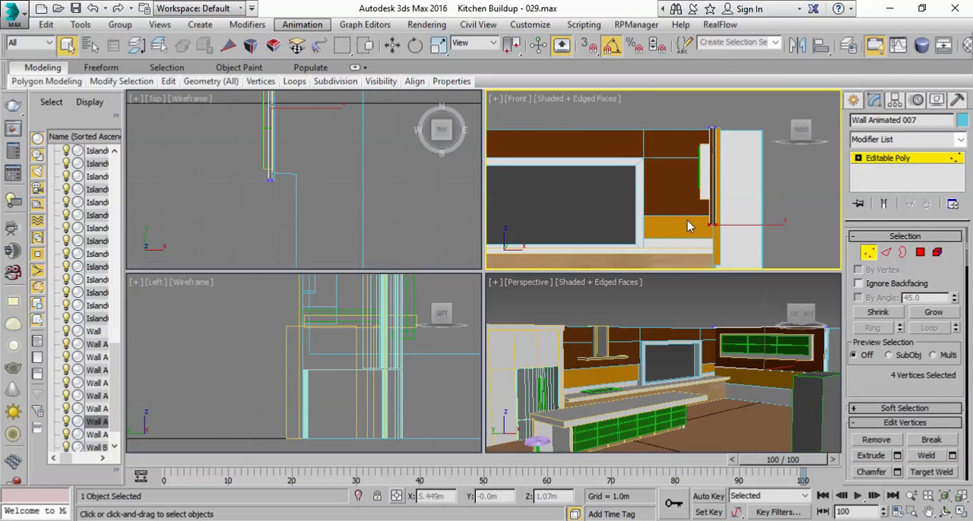
middle_click_drag(602, 151, 521, 133)
scroll(522, 134, "up", 2)
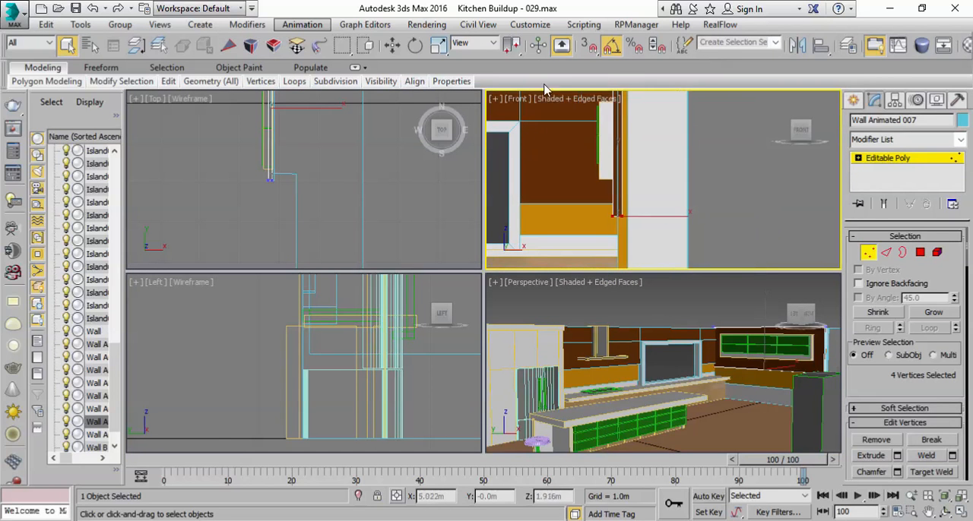
left_click(395, 46)
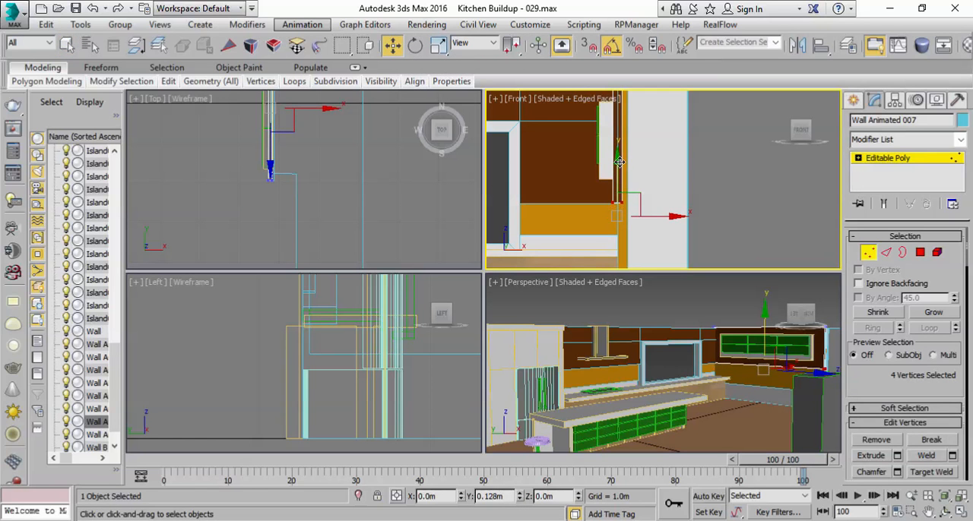
left_click(882, 158)
Step: Raise the four bottom vertices of the orange Wall Animated 008 in the Front view to about Z 0.84 m
left_click(759, 377)
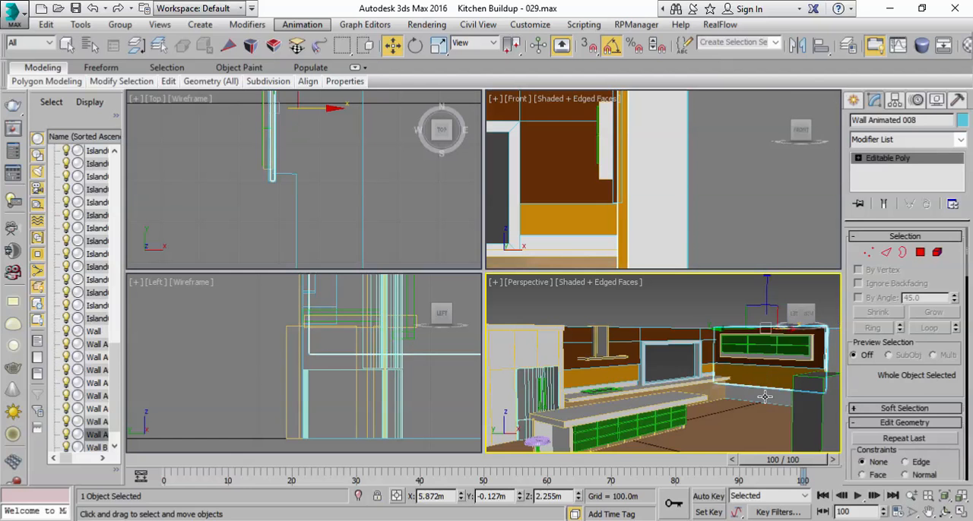
left_click(869, 253)
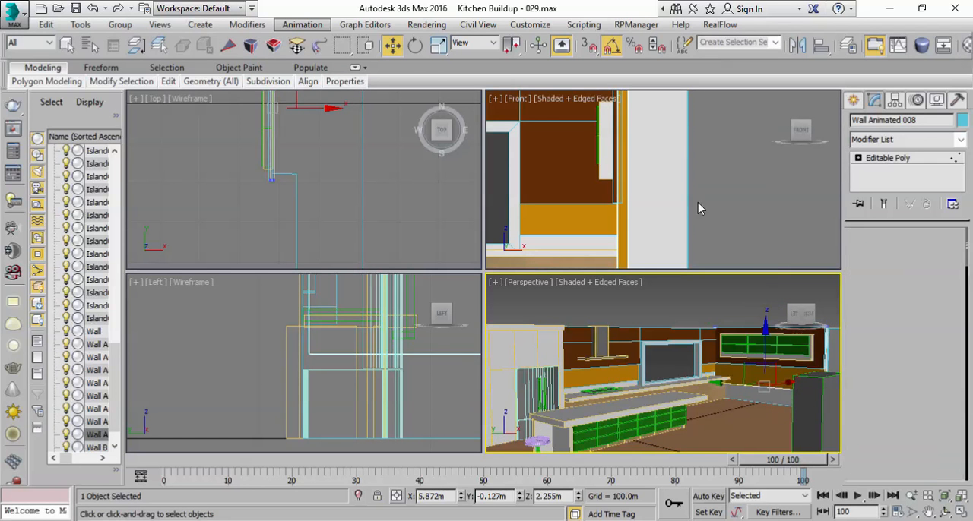
middle_click_drag(684, 210, 713, 143)
scroll(657, 183, "down", 2)
left_click_drag(653, 176, 652, 134)
Step: Slant the lower edge of Wall Animated 008 by lowering the two bottom vertices at its outer end to about Z -0.439 m
right_click(724, 332)
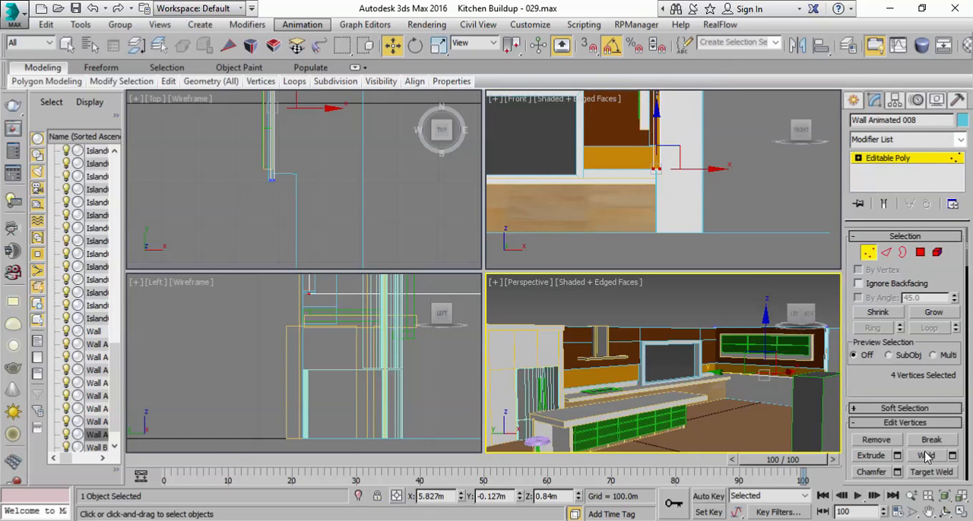
left_click(960, 513)
middle_click_drag(669, 307, 599, 350)
left_click_drag(764, 343, 759, 335)
left_click_drag(764, 297, 733, 386)
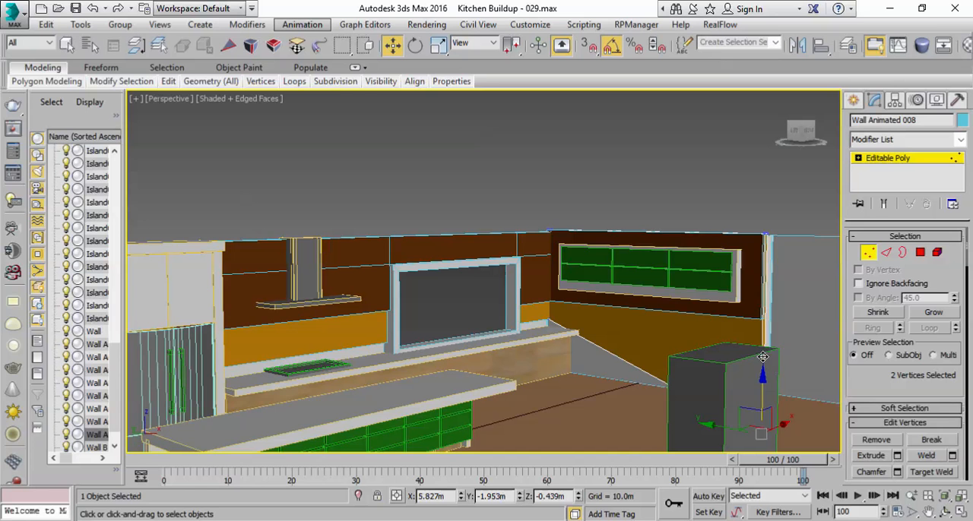
left_click(886, 159)
Step: Tilt the lower edge of the orange Wall Animated 002: outer-end bottom vertices to about Z 0.73 m, window-end ones to about Z 1.021 m
scroll(423, 280, "down", 4)
middle_click_drag(424, 280, 617, 255)
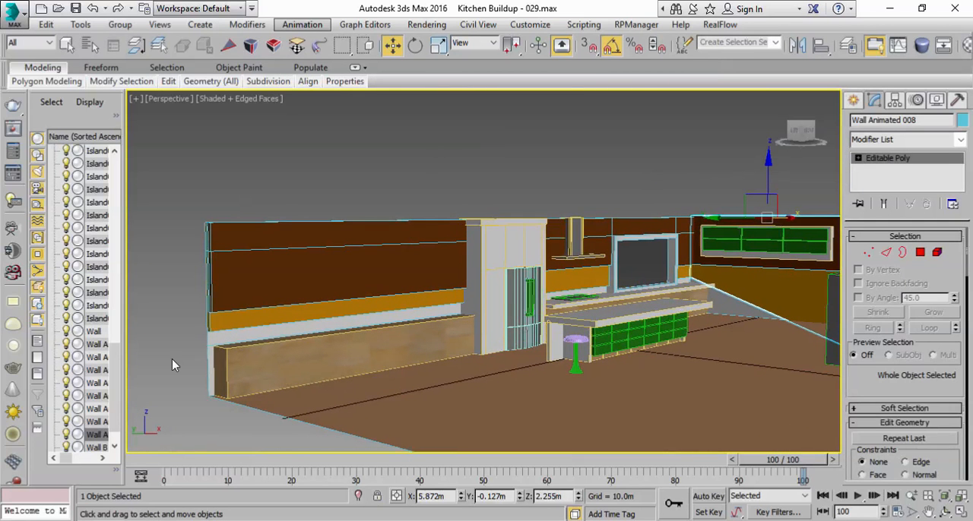
left_click(233, 317)
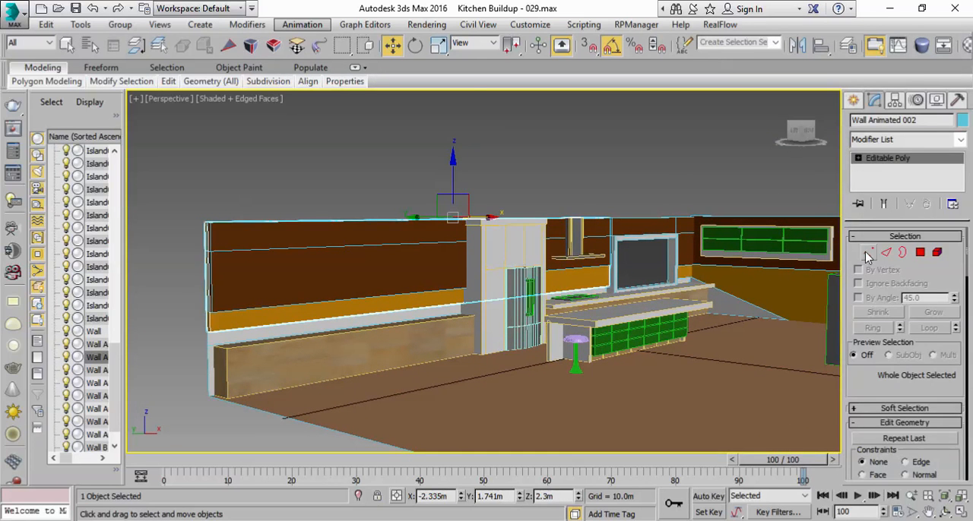
left_click(867, 256)
left_click_drag(189, 320, 227, 357)
left_click_drag(209, 294, 185, 315)
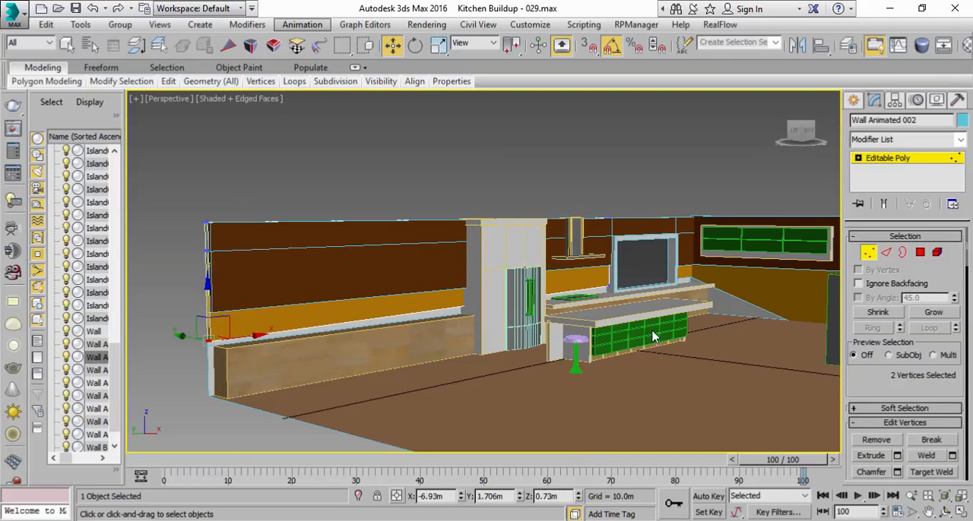
left_click_drag(577, 265, 603, 239)
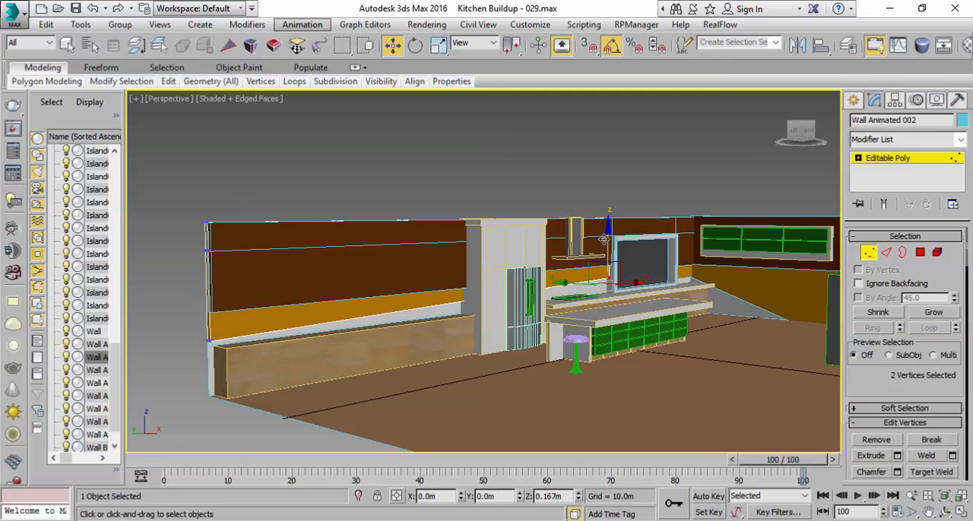
left_click(910, 158)
Step: Raise the two outer-end bottom vertices of the brown Wall Animated 005 to about Z 1.687 m and save the scene as Kitchen Buildup - 030.max
left_click(274, 296)
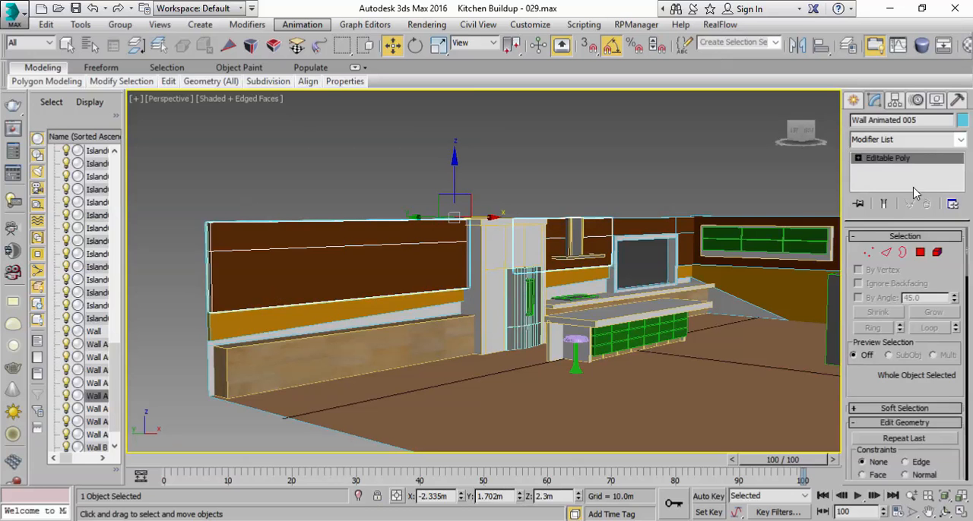
left_click(869, 251)
left_click_drag(169, 305, 199, 230)
left_click(882, 158)
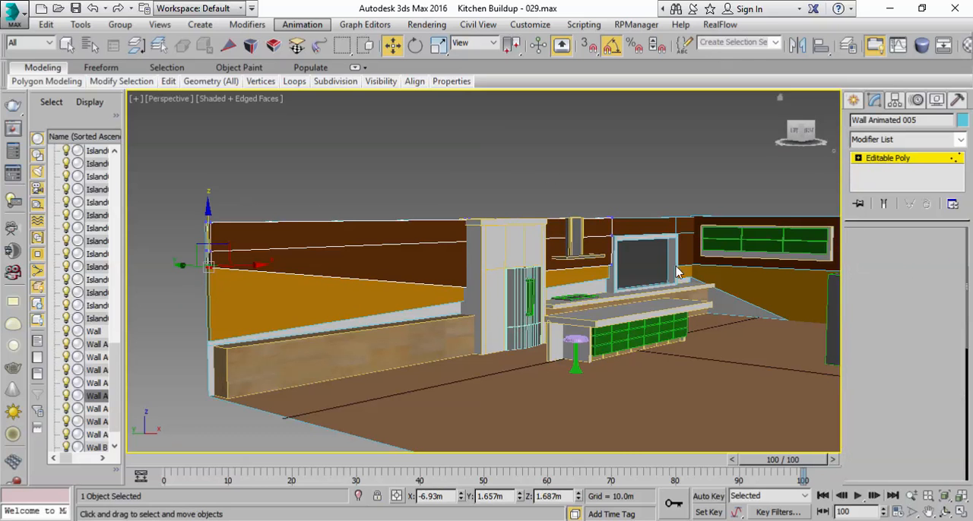
scroll(603, 341, "up", 5)
left_click(599, 162)
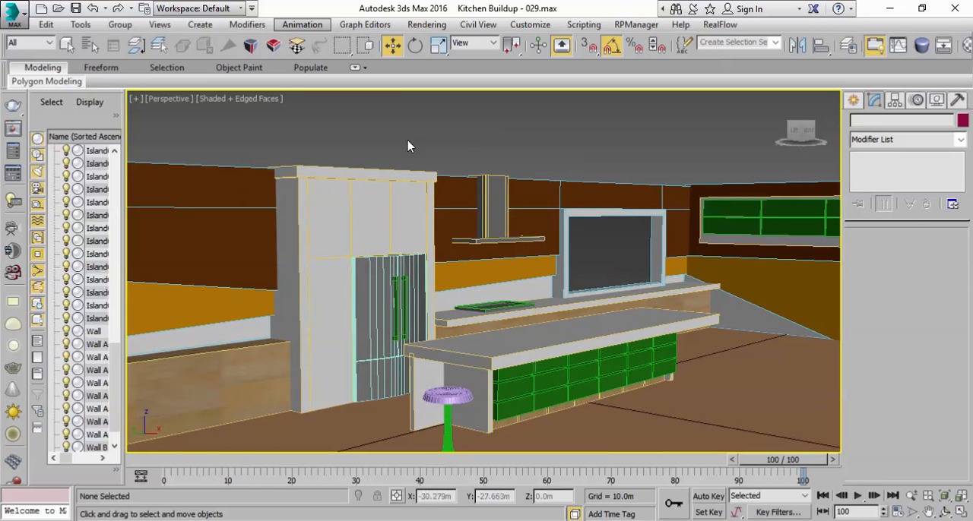
left_click(73, 9)
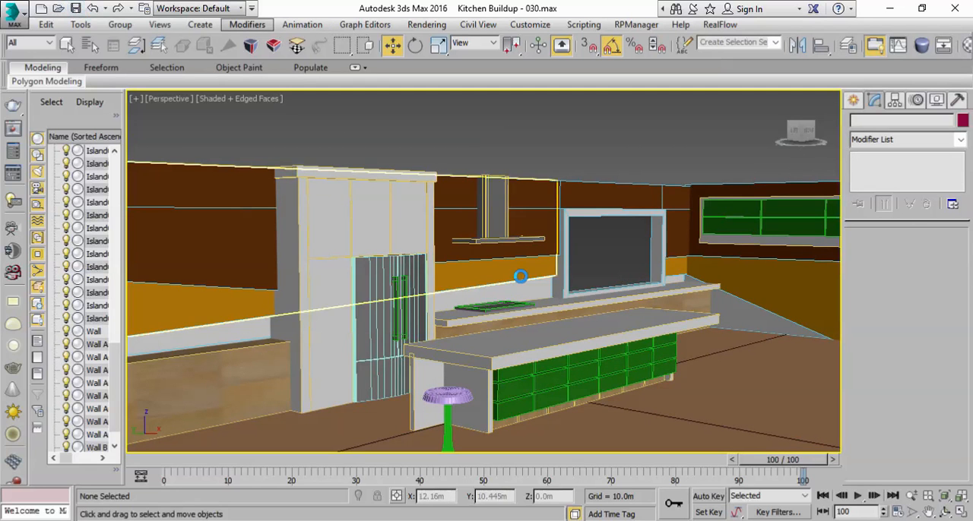
Step: Clone the free-standing Fridge001 box on the floor as an independent copy named Tile
key("q")
middle_click_drag(525, 339, 606, 300)
scroll(591, 279, "down", 4)
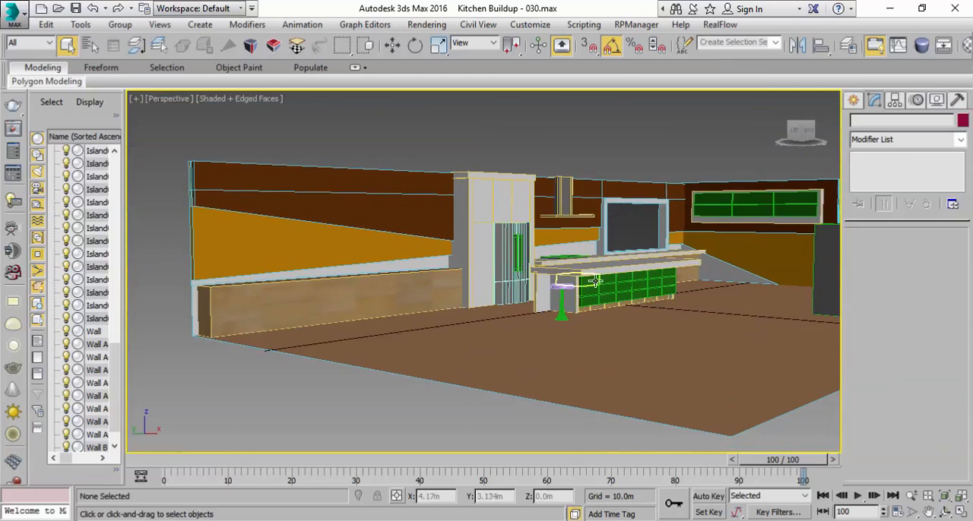
left_click(611, 361)
middle_click_drag(569, 345, 561, 291, "alt")
left_click(854, 102)
left_click(764, 186)
middle_click_drag(765, 188, 543, 298)
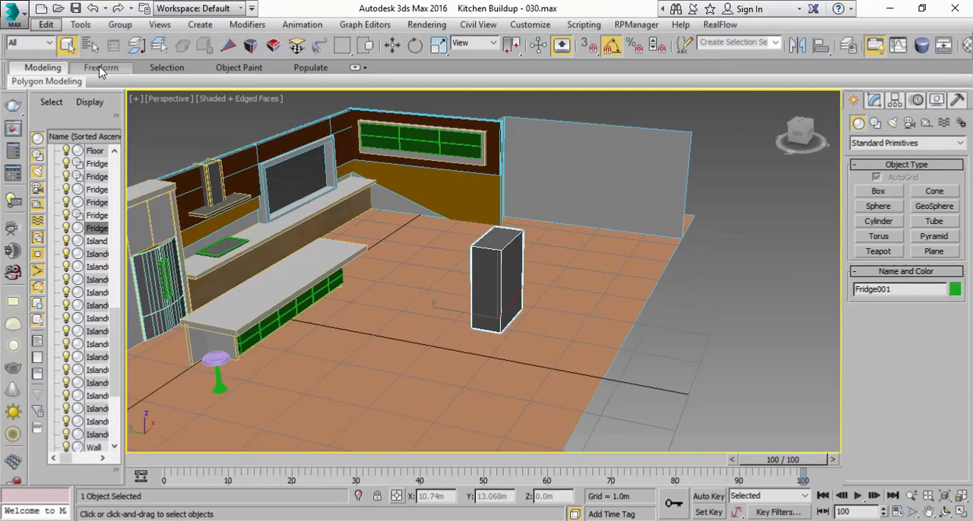
left_click(45, 24)
left_click(69, 130)
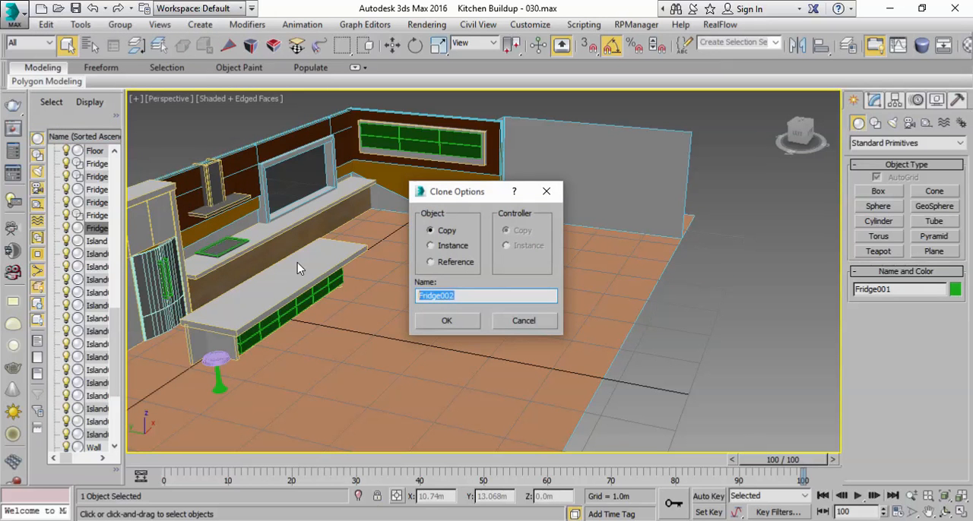
left_click(418, 321)
Step: Move the Tile box across the floor to the open area beside the stool, at about X -3.112 m, Y -0.19 m
key("w")
left_click_drag(515, 302, 385, 433)
middle_click_drag(385, 433, 656, 284)
left_click_drag(647, 290, 389, 272)
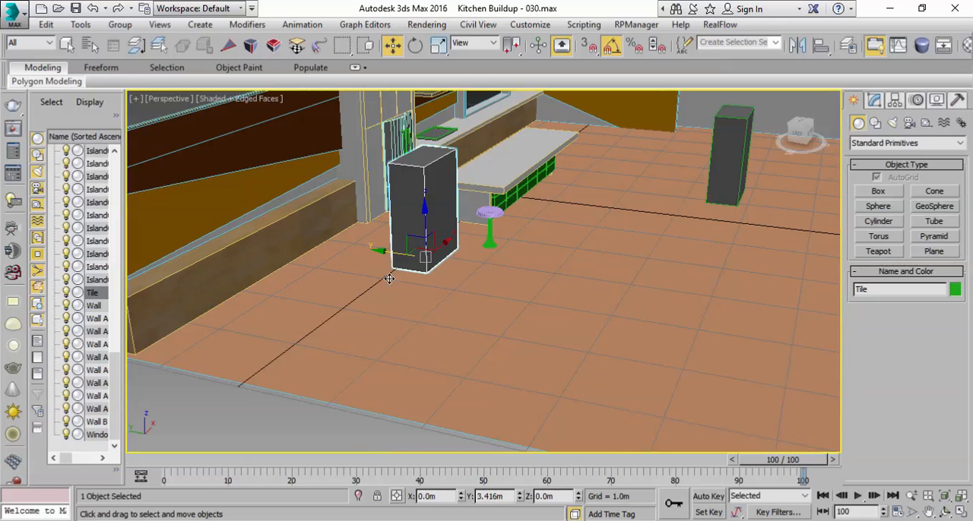
Step: Flatten the Tile box by setting its height to 0.085 m
left_click(874, 102)
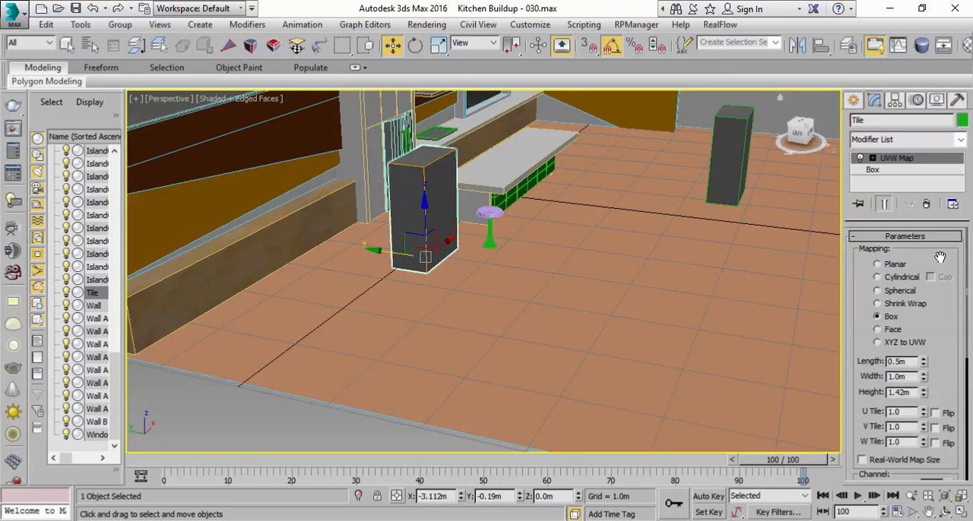
left_click(872, 170)
left_click_drag(949, 287, 943, 351)
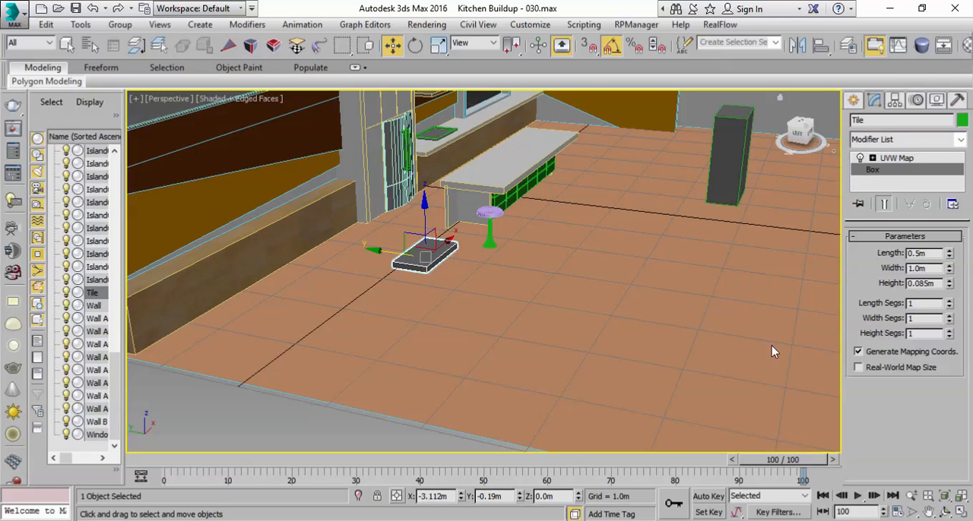
scroll(478, 363, "up", 5)
middle_click_drag(446, 291, 465, 335)
scroll(478, 362, "down", 3)
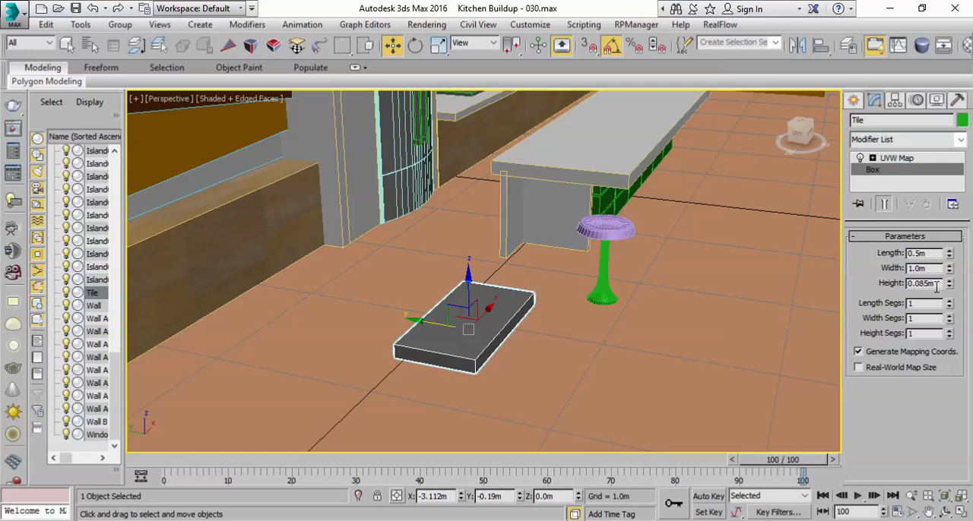
Step: Increase the Tile box's length to 0.69 m
middle_click_drag(541, 329, 456, 348, "alt")
scroll(619, 348, "down", 5)
scroll(621, 323, "up", 6)
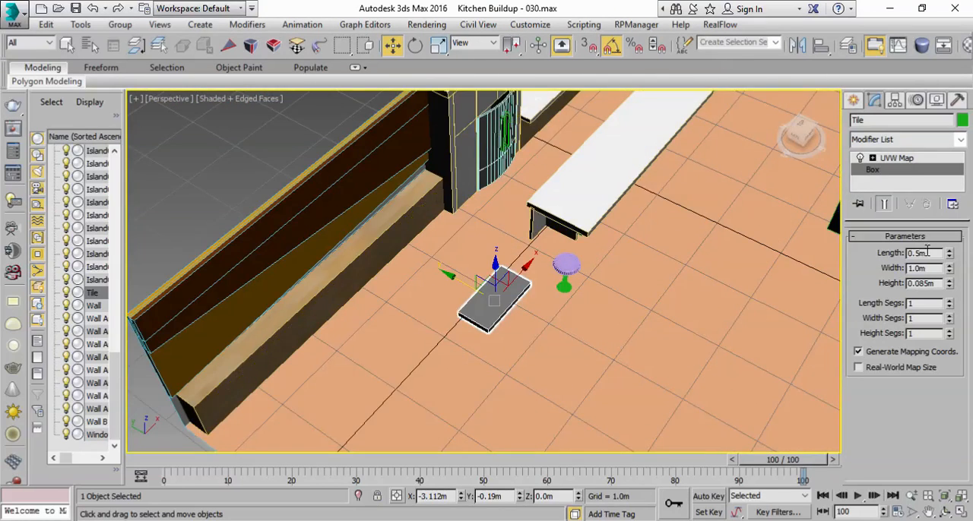
left_click_drag(949, 257, 940, 237)
middle_click_drag(569, 317, 554, 285, "alt")
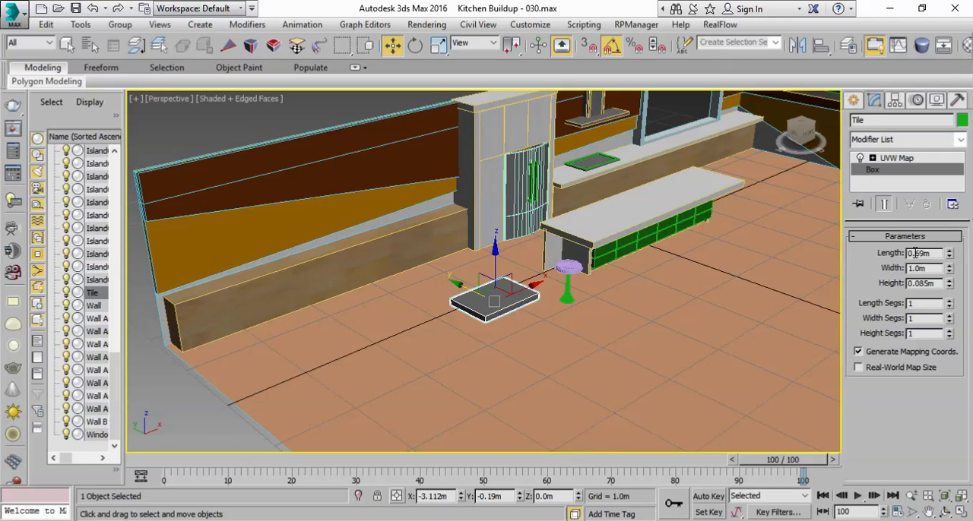
Step: Move the tile to the floor corner beside the wooden base unit, at about X -6.379 m, Y 1.16 m
left_click_drag(524, 290, 334, 374)
middle_click_drag(335, 374, 502, 327, "alt")
left_click_drag(447, 326, 327, 330)
middle_click_drag(493, 309, 628, 251, "alt")
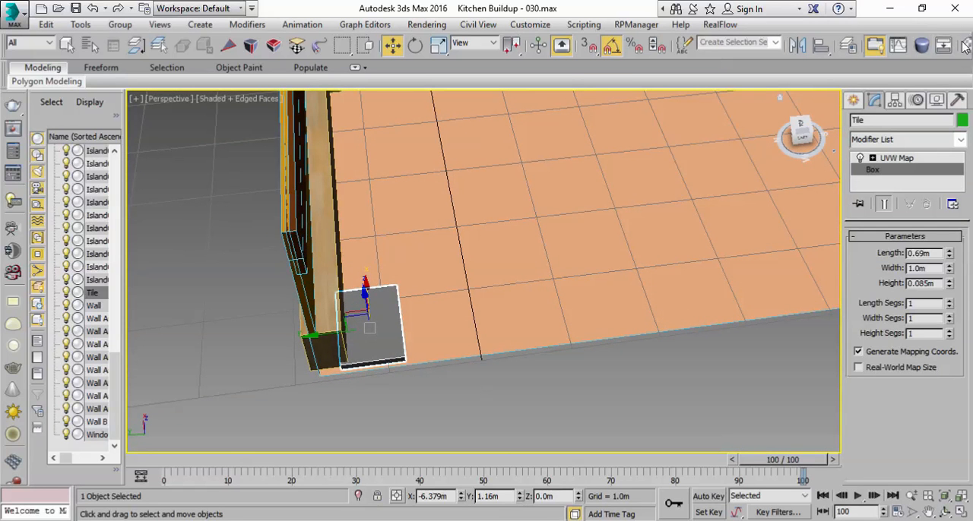
Step: Turn the first unused material slot into an Arch & Design material and name it Tile
key("m")
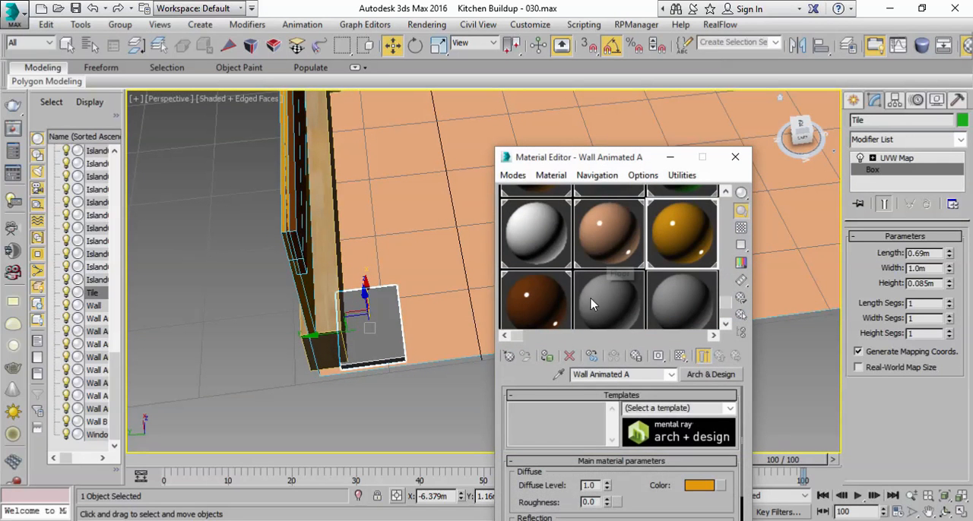
left_click(595, 303)
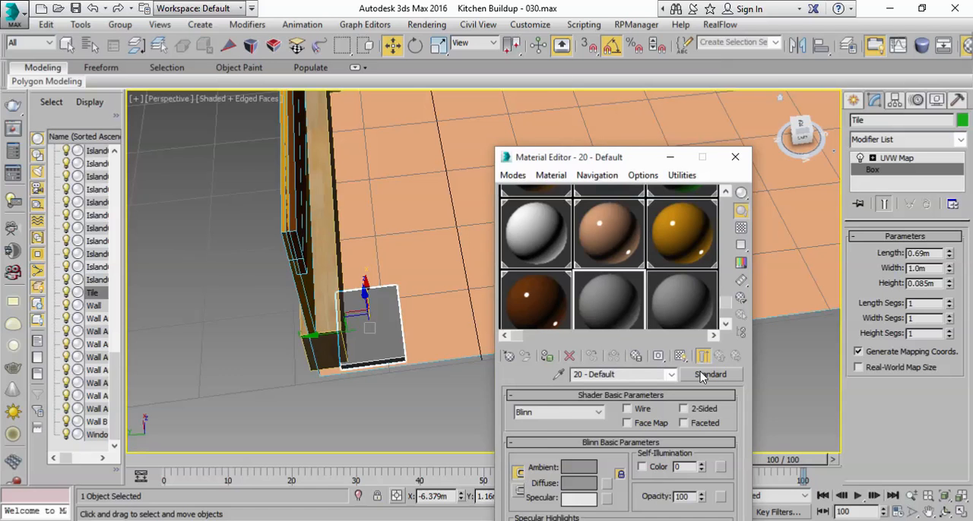
left_click(707, 375)
double_click(296, 217)
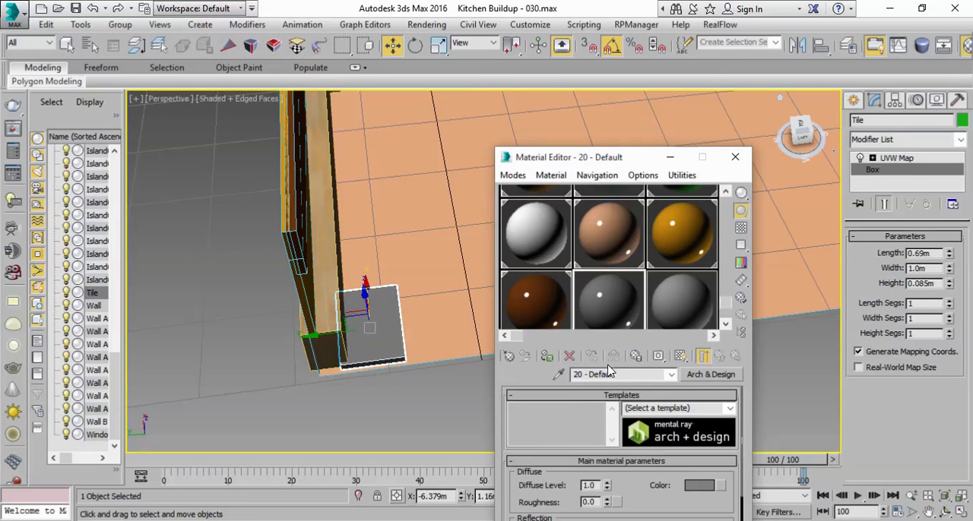
left_click(618, 374)
type("Tile")
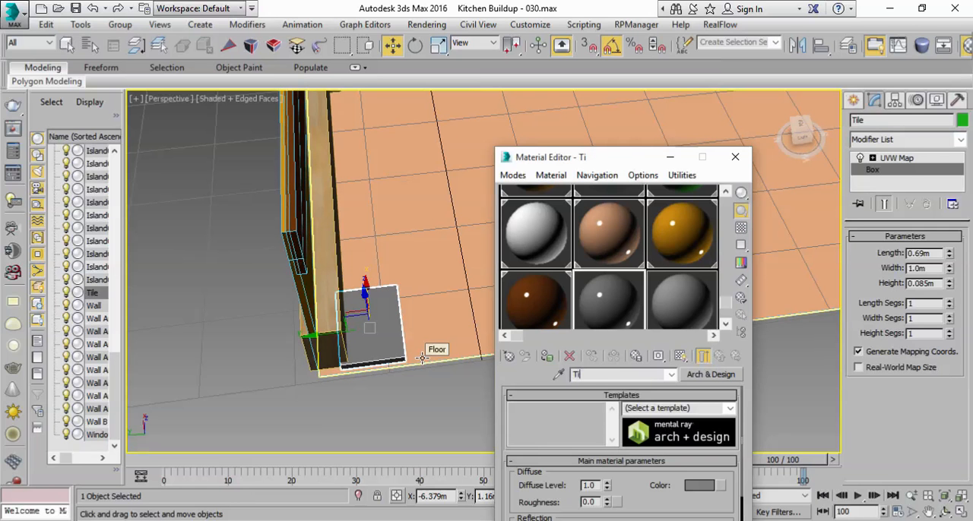
Step: Give the Tile material a pale teal diffuse color, about 0.502, 0.82, 0.757, and assign it to the floor tile
left_click(700, 486)
left_click(346, 135)
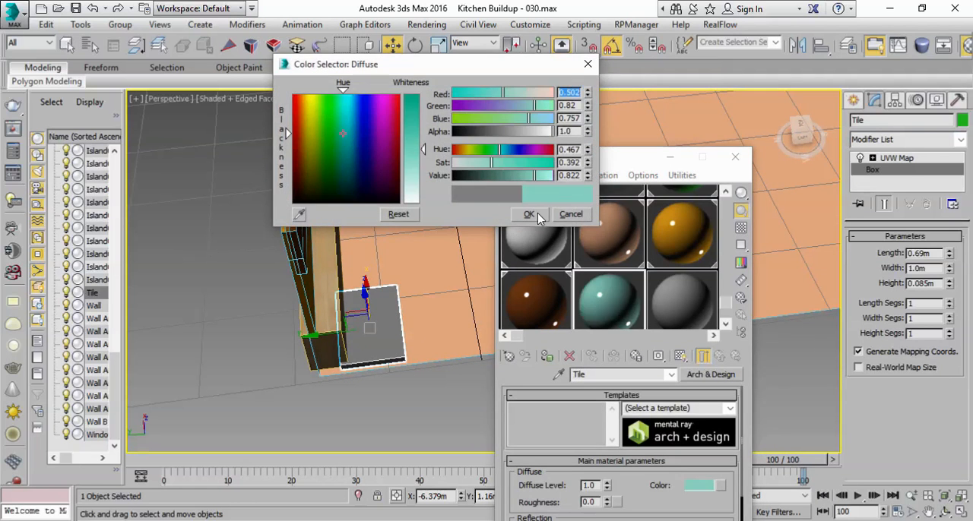
left_click(528, 214)
left_click(548, 358)
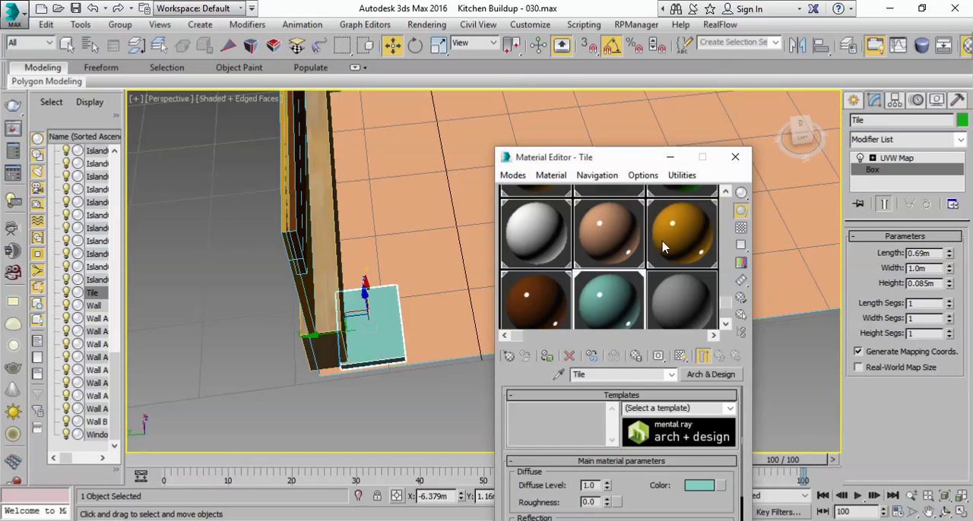
left_click(669, 157)
Step: Fit the tile's UVW Map gizmo to the resized box
left_click(891, 158)
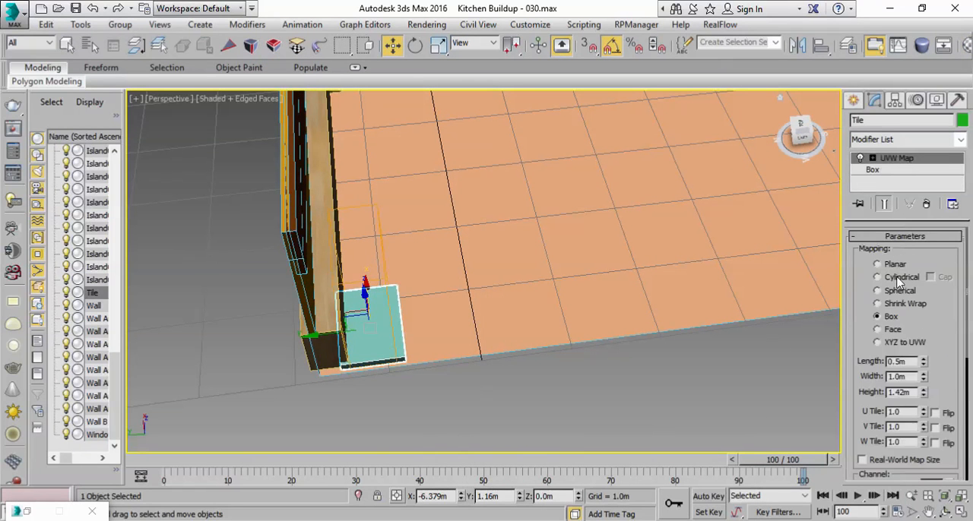
scroll(875, 361, "down", 5)
left_click(880, 403)
Step: Show all four viewports and switch the Top view from wireframe to Shaded display
middle_click_drag(595, 326, 459, 394, "alt")
scroll(532, 352, "down", 4)
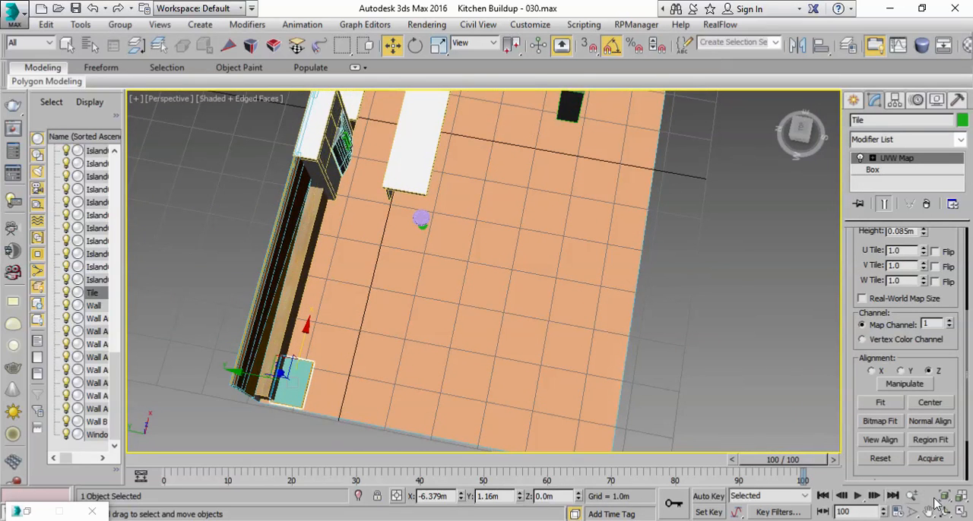
left_click(960, 514)
scroll(326, 206, "down", 3)
scroll(266, 150, "up", 4)
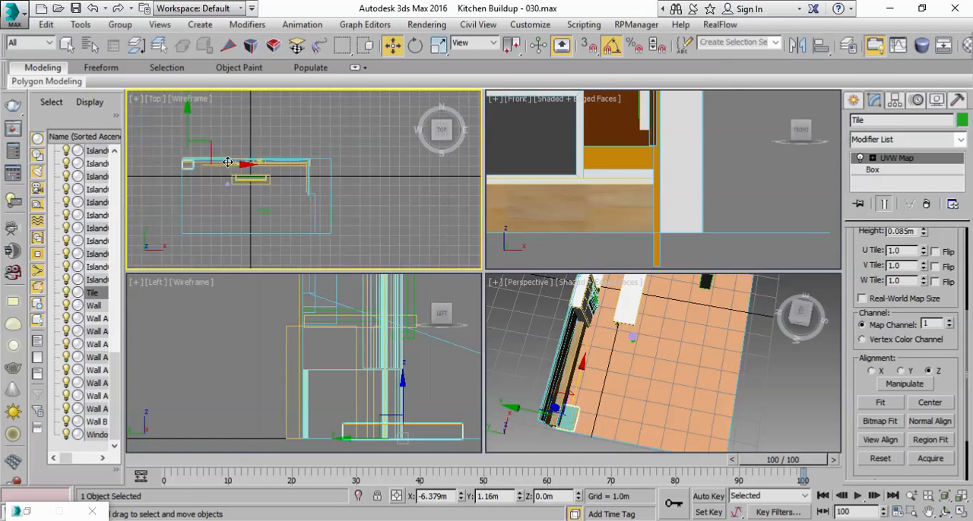
left_click(187, 99)
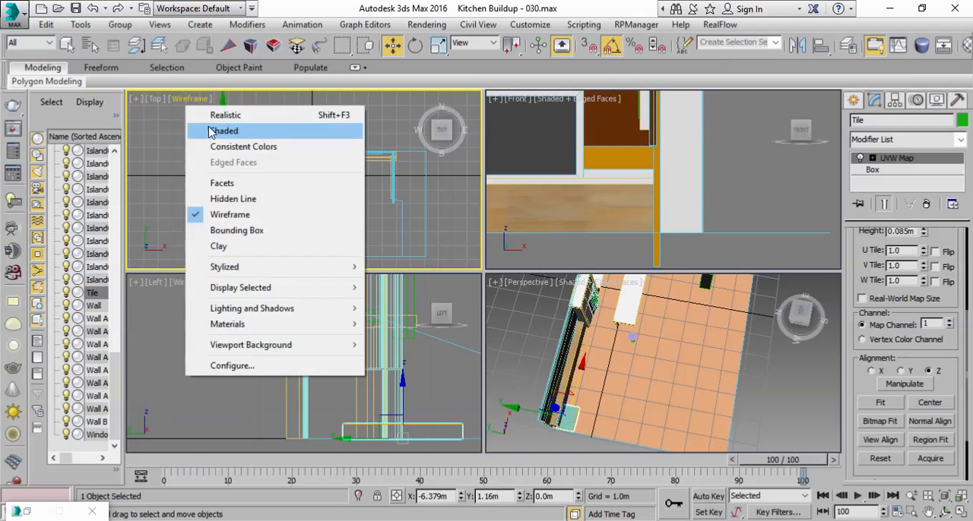
left_click(222, 131)
middle_click_drag(212, 156, 185, 138)
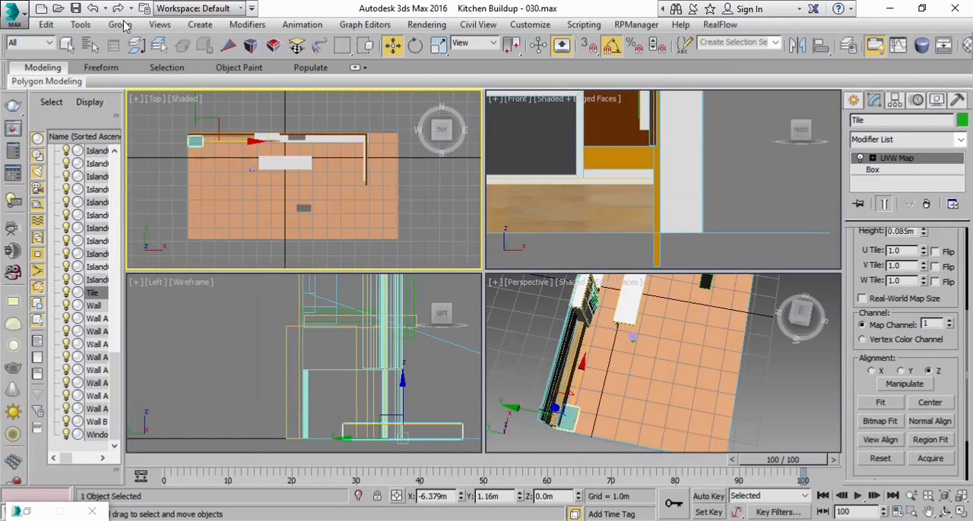
left_click(80, 26)
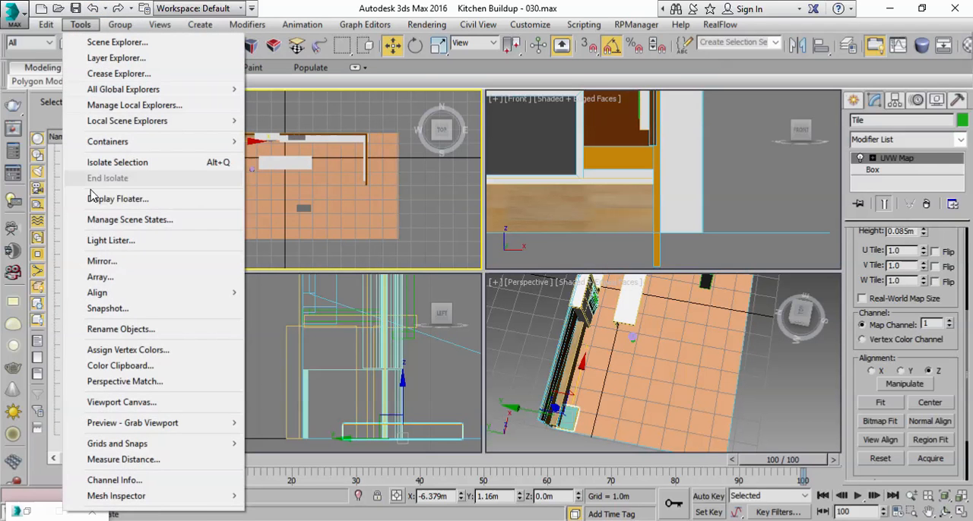
left_click(98, 279)
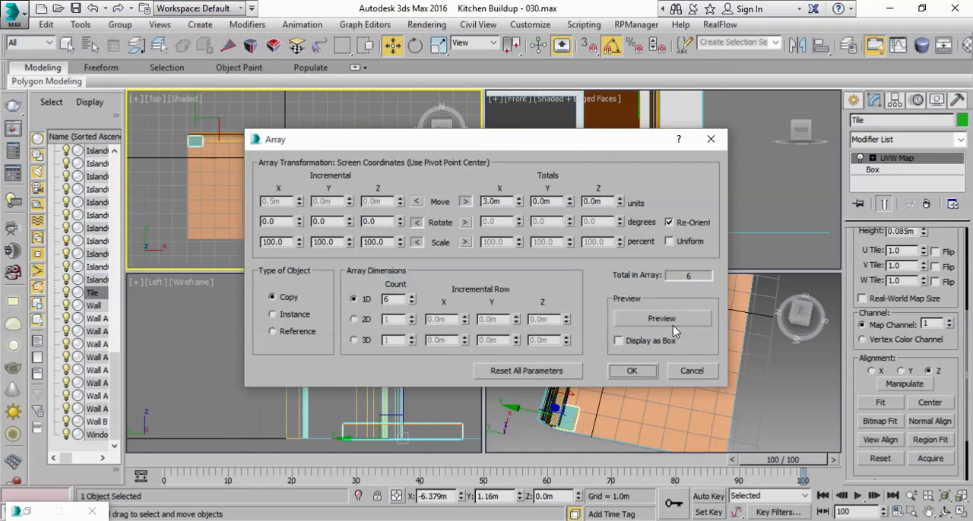
left_click(530, 371)
left_click(637, 323)
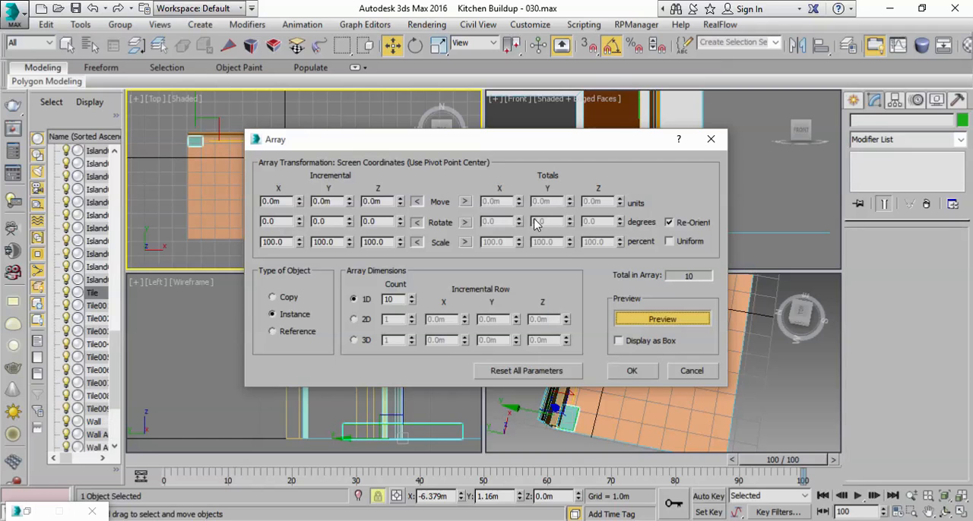
left_click(465, 202)
left_click_drag(514, 143, 656, 250)
mouse_move(658, 304)
left_mouse_down()
mouse_move(661, 292)
mouse_move(661, 300)
left_mouse_up()
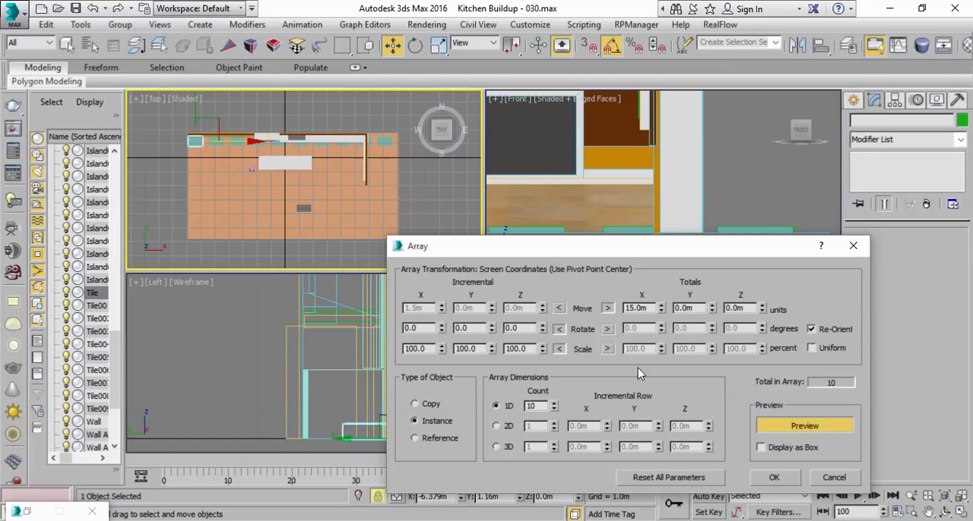
right_click(662, 312)
left_click_drag(708, 305, 708, 319)
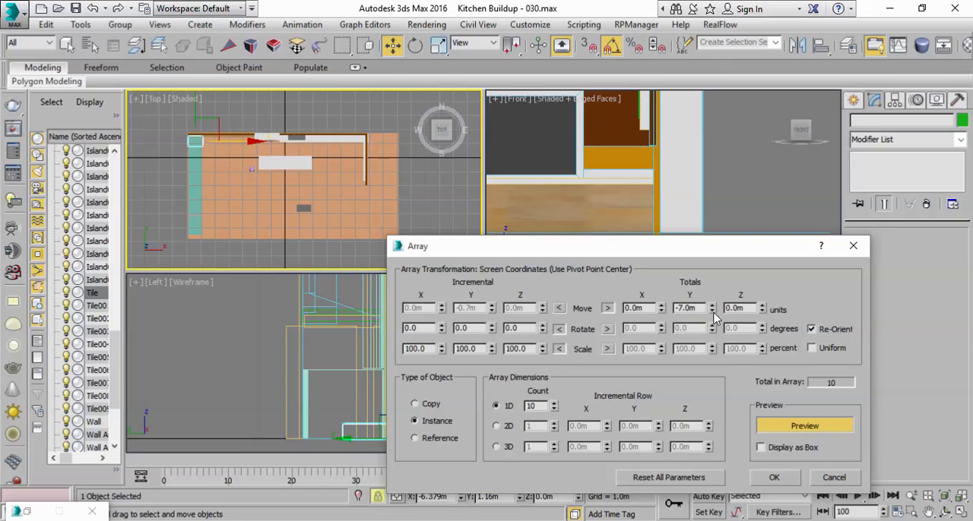
left_click(844, 479)
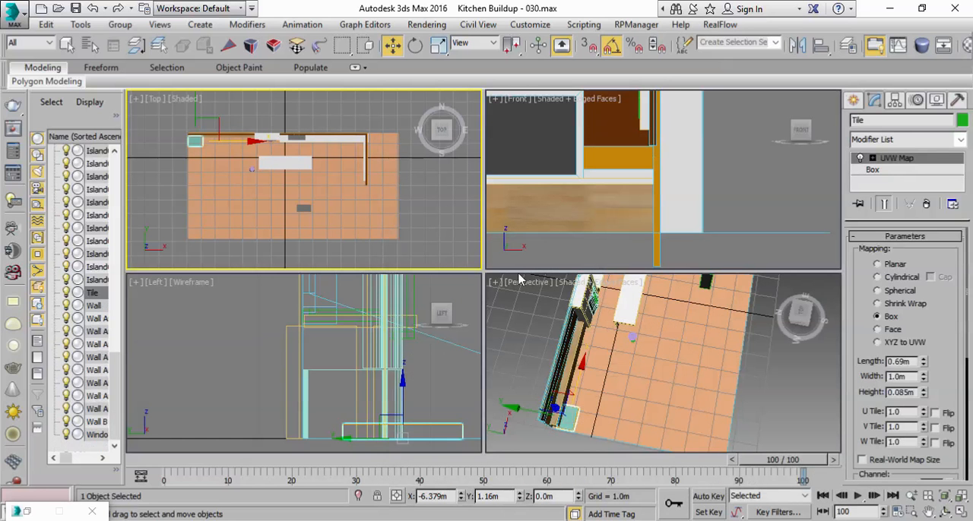
Step: Maximize the Top view and start a previewed array of the tile with reset parameters, using total move distances
left_click(960, 514)
scroll(411, 308, "up", 2)
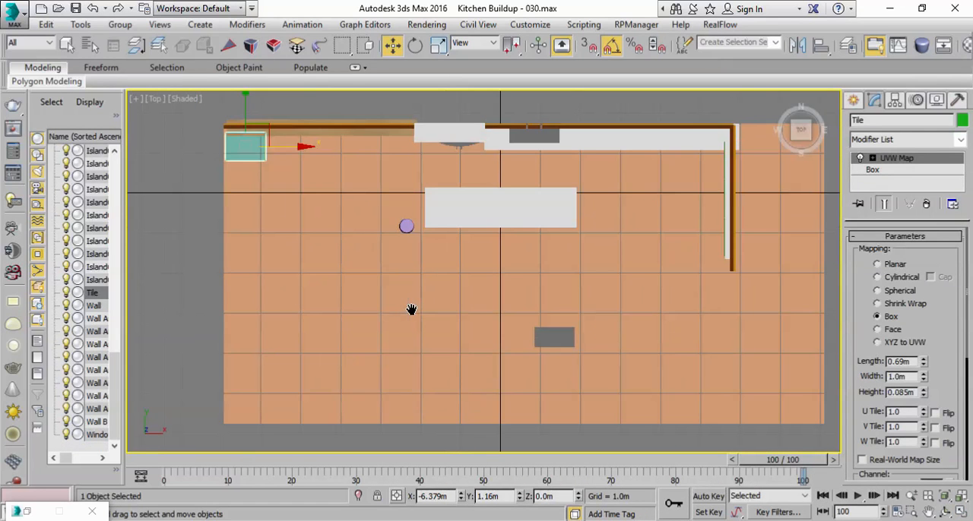
left_click(81, 24)
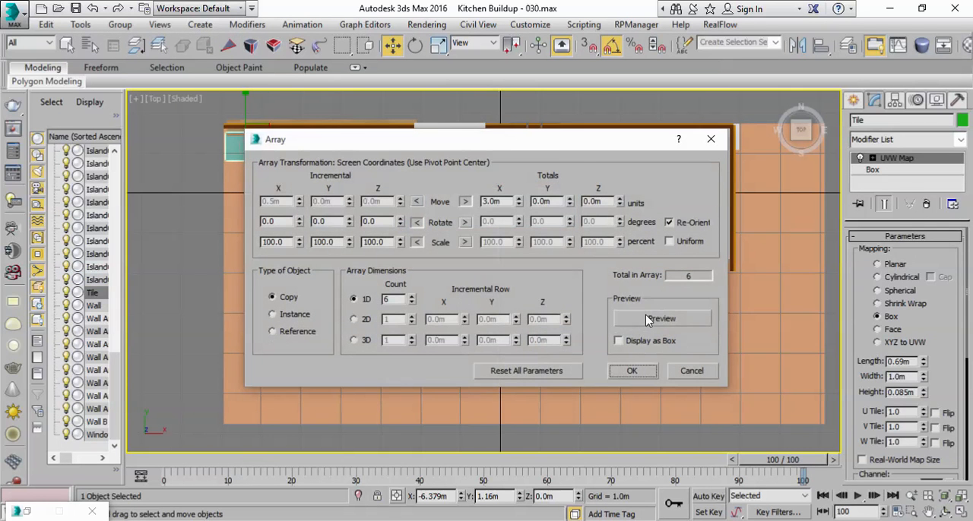
left_click(660, 319)
left_click_drag(570, 140, 754, 204)
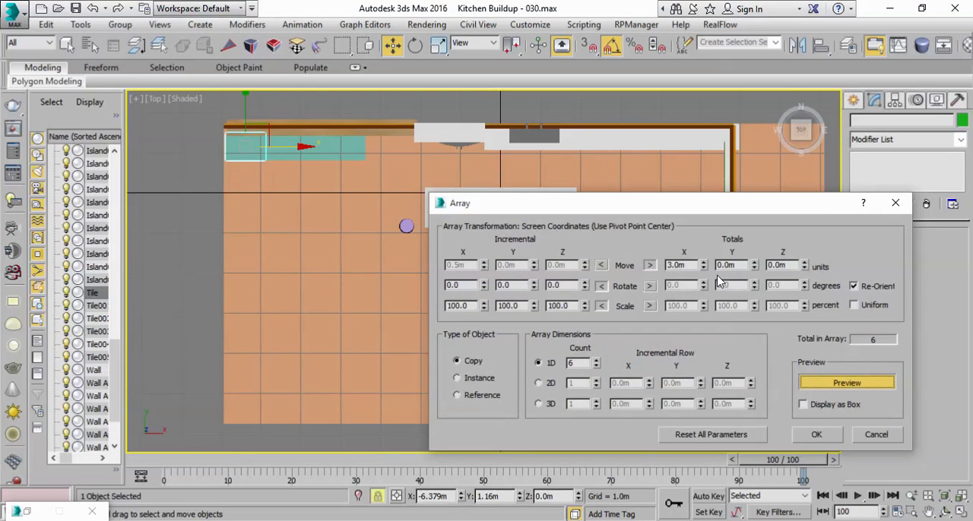
left_click(713, 434)
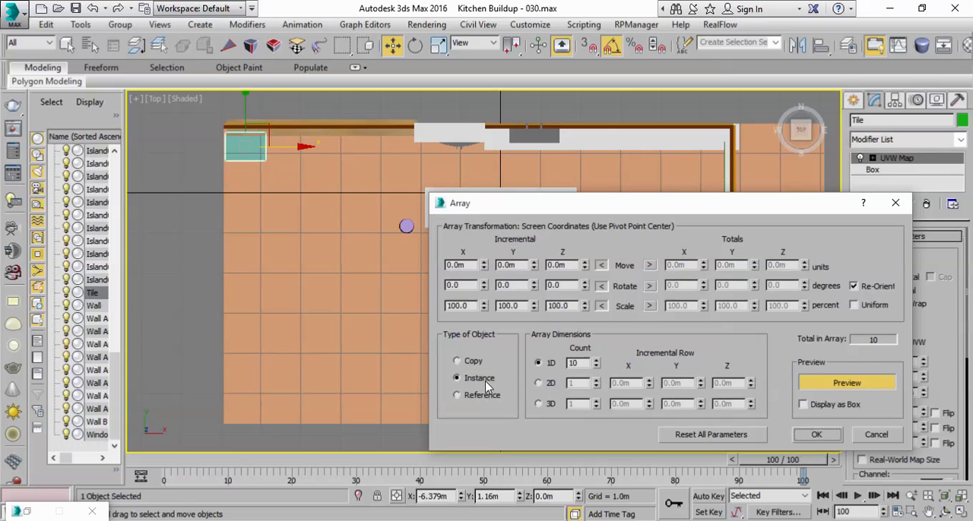
left_click(649, 266)
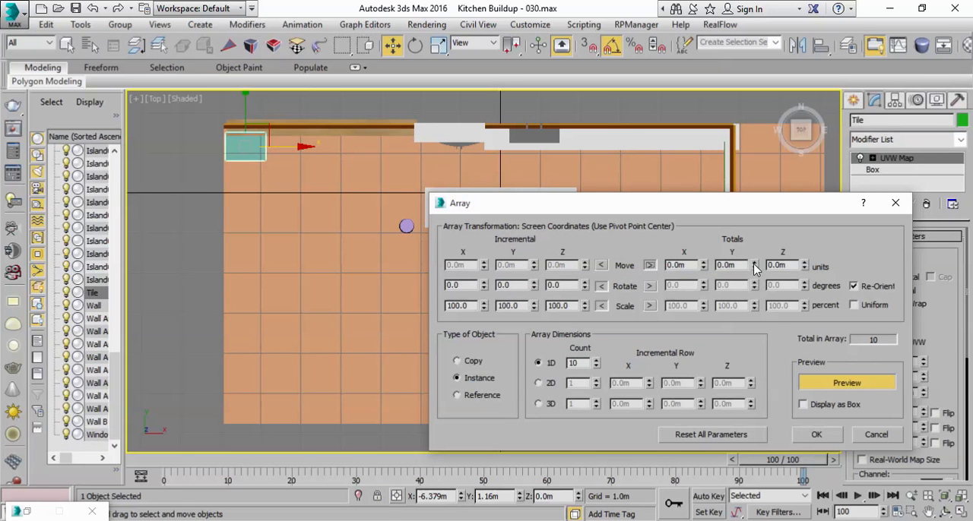
Step: Try to array the tile as a row of 10 instances with a total Y move of -7.3 m
left_click(755, 264)
left_click(754, 263)
left_click_drag(755, 270, 755, 271)
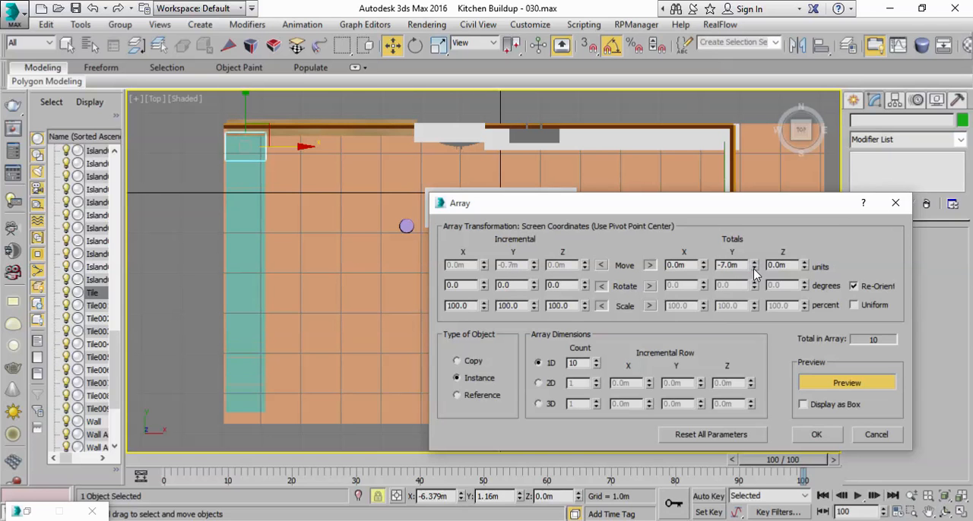
left_click(754, 269)
left_click(755, 262)
left_click(781, 266)
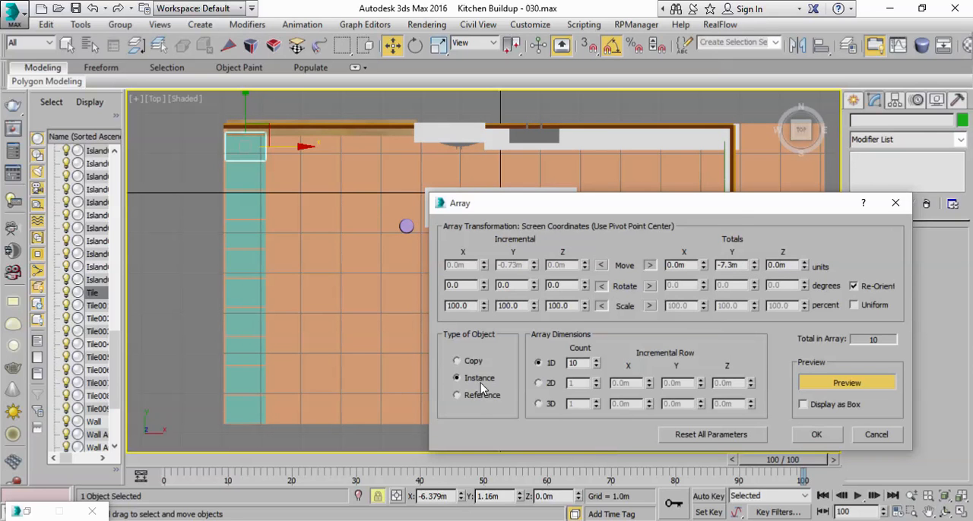
left_click(827, 434)
Step: Examine the row of arrayed tiles and their gaps in the maximized Perspective view
left_click(958, 512)
left_click(742, 416)
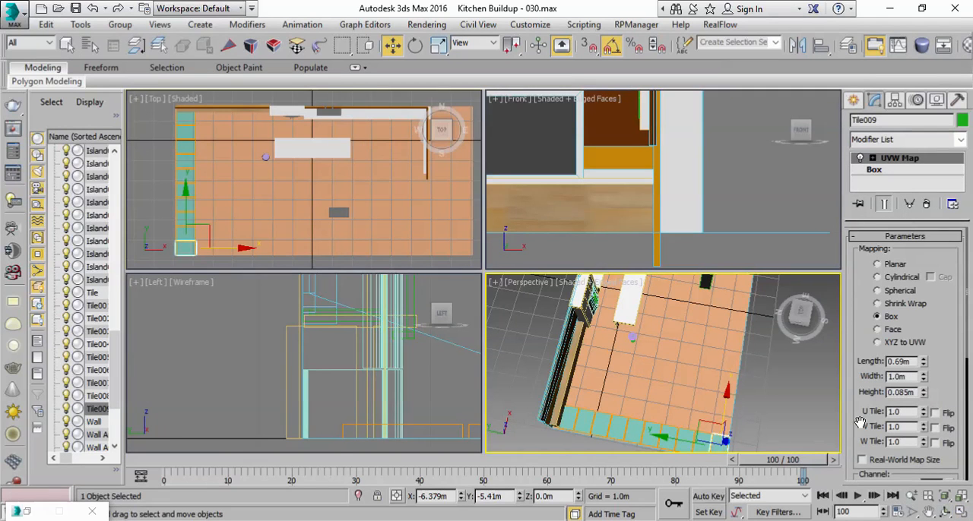
left_click(958, 514)
middle_click_drag(459, 346, 428, 293, "alt")
middle_click_drag(485, 325, 549, 307)
scroll(476, 328, "up", 5)
scroll(461, 276, "down", 5)
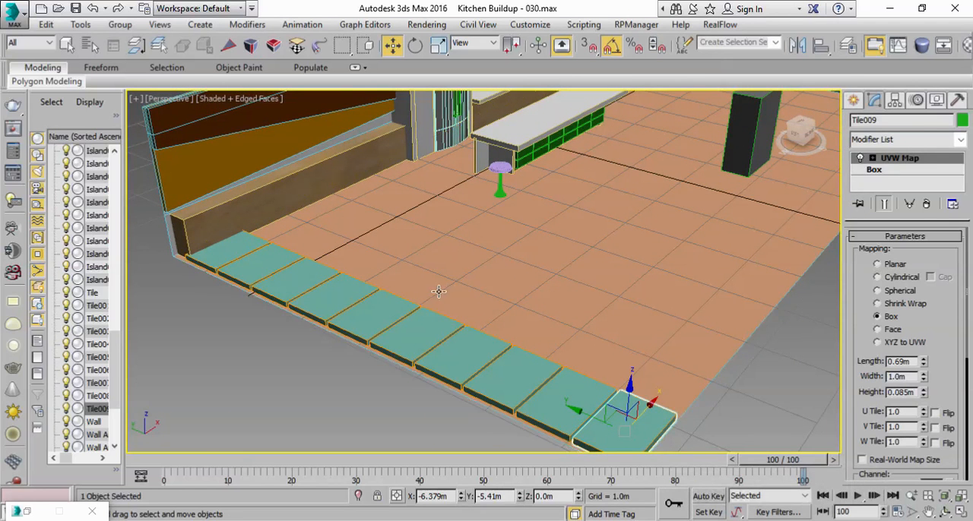
middle_click_drag(434, 284, 440, 285)
Step: Undo the array so that only the original tile remains
left_click(92, 8)
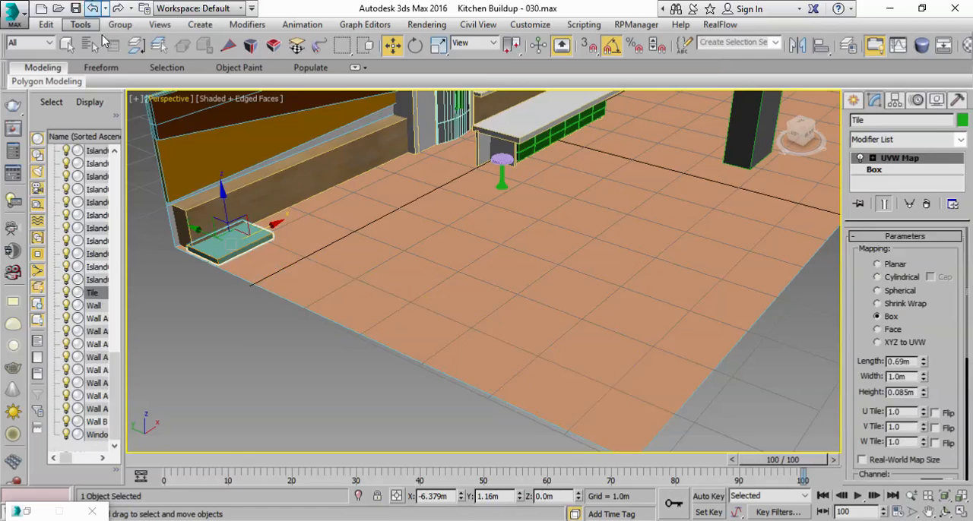
middle_click_drag(215, 319, 258, 375)
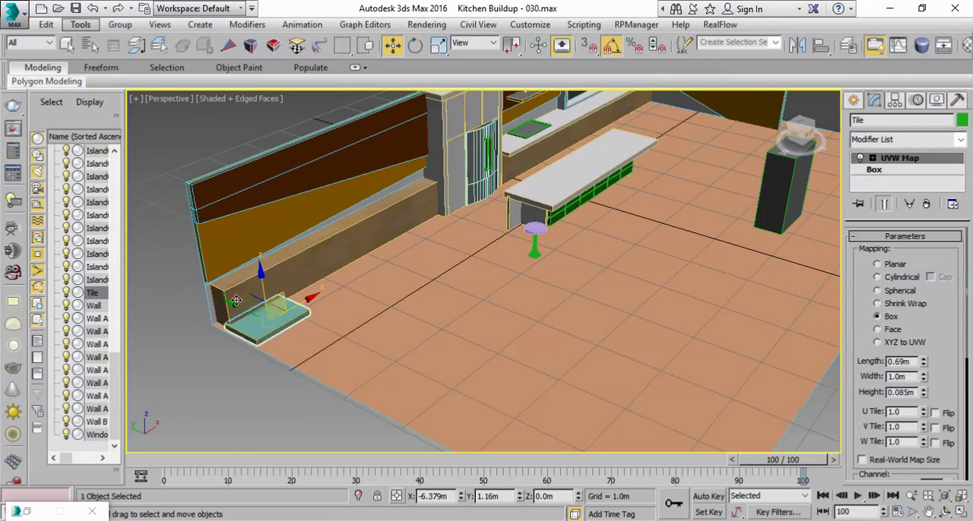
middle_click_drag(282, 316, 262, 354, "alt")
scroll(294, 332, "down", 4)
scroll(274, 343, "up", 3)
scroll(265, 354, "down", 3)
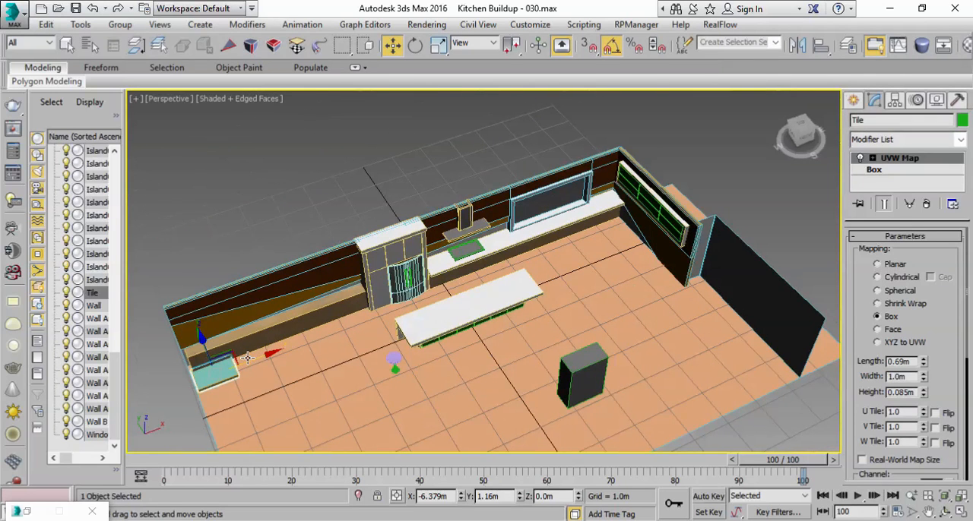
Step: Start a new array of the tile with reset parameters, total move distances and live preview
left_click(79, 24)
left_click(95, 276)
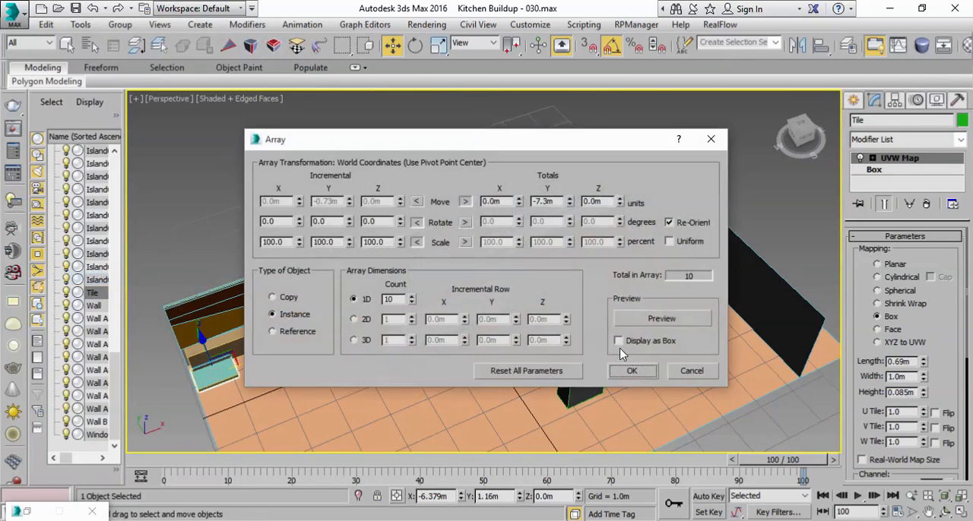
left_click(547, 372)
left_click(465, 201)
left_click(661, 318)
Step: Set the array's total X move to 14 m so the tiles run along the back wall
left_click(520, 199)
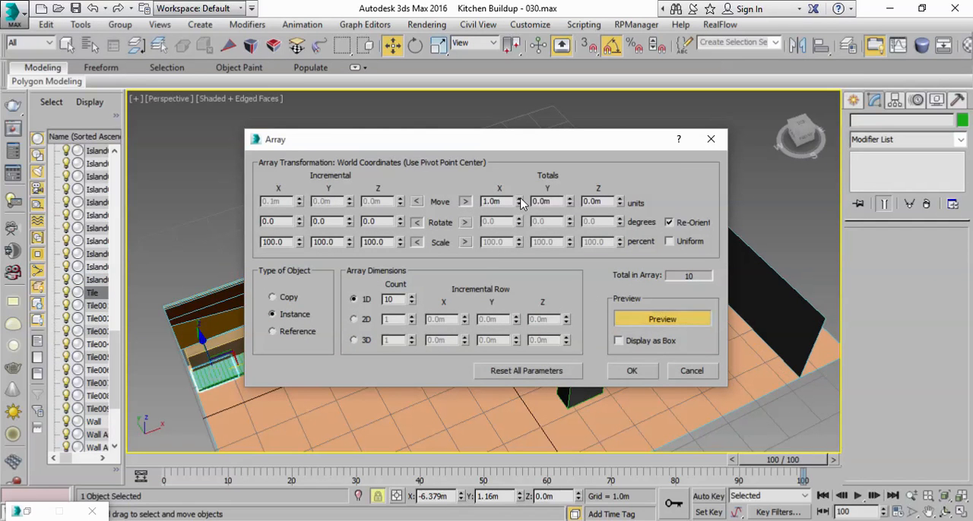
left_click_drag(508, 153, 730, 263)
left_click(741, 311)
left_click(739, 310)
left_click(738, 309)
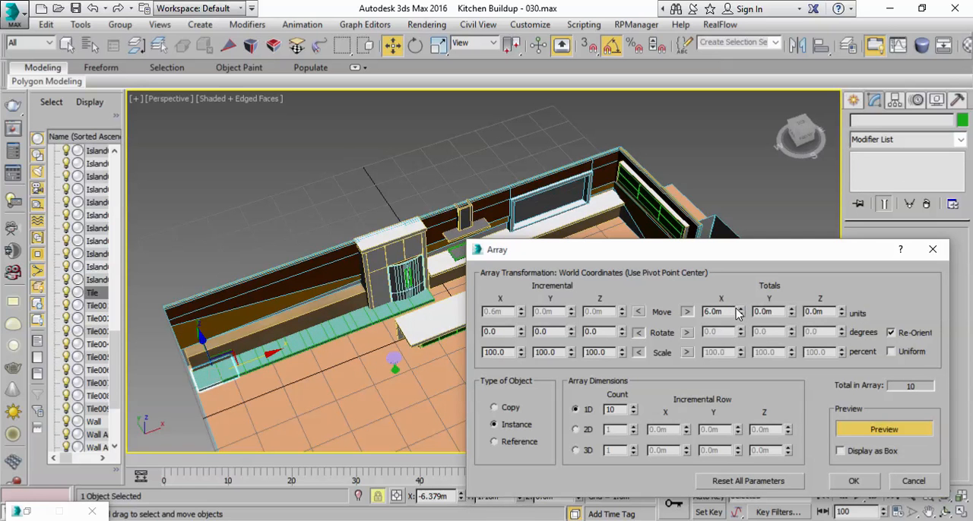
left_click(739, 311)
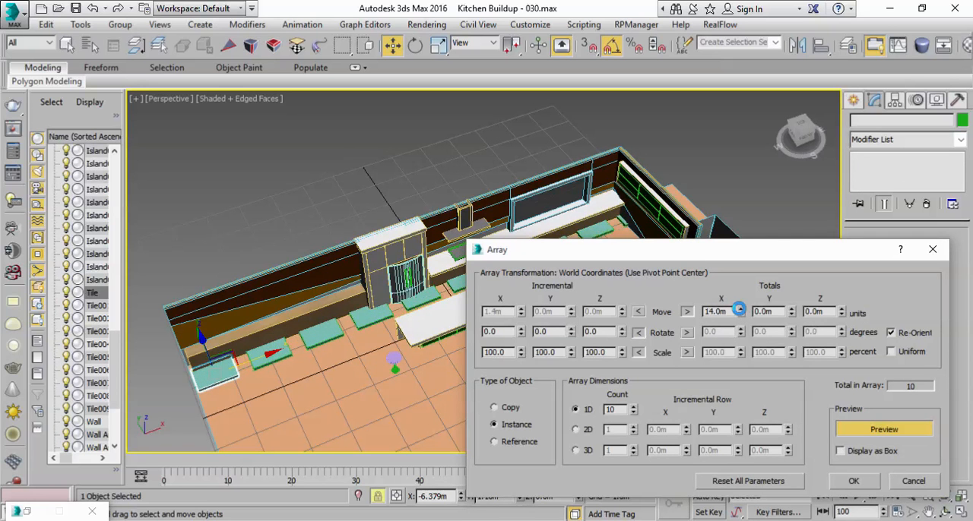
left_click(739, 315)
Step: Raise the array's 1D count to 14 tiles
left_click_drag(712, 259, 690, 193)
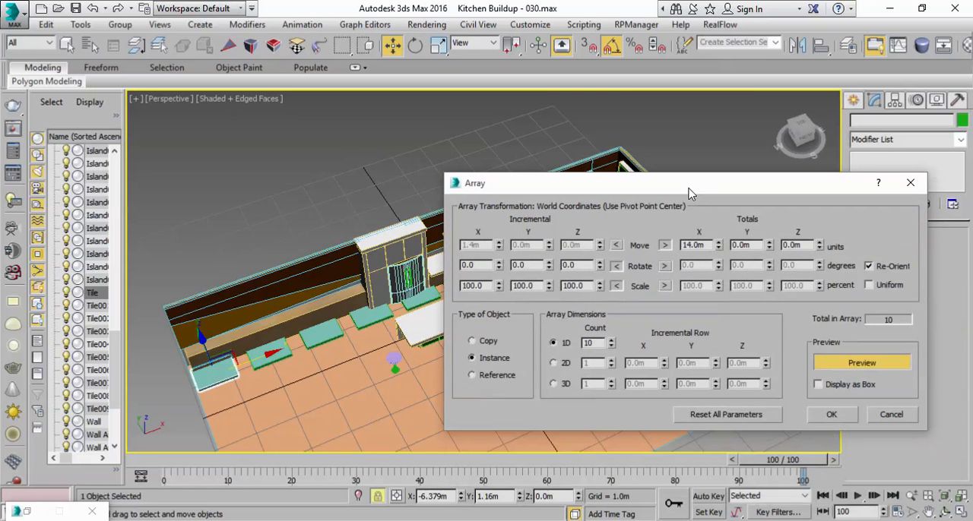
left_click(611, 339)
left_click(611, 340)
left_click(611, 339)
left_click(611, 340)
left_click_drag(646, 195, 719, 227)
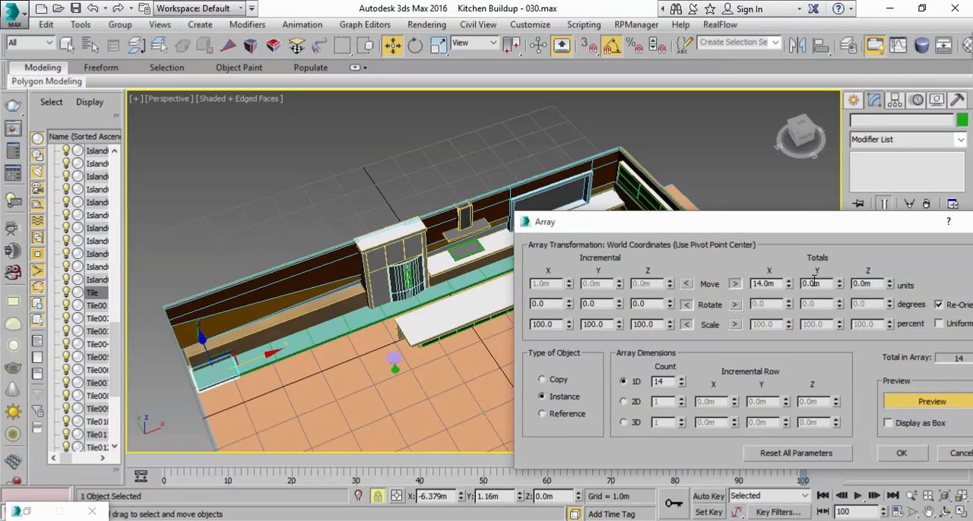
Step: Set the array's total X move to 14.5 m and create the row of tile instances
left_click(788, 283)
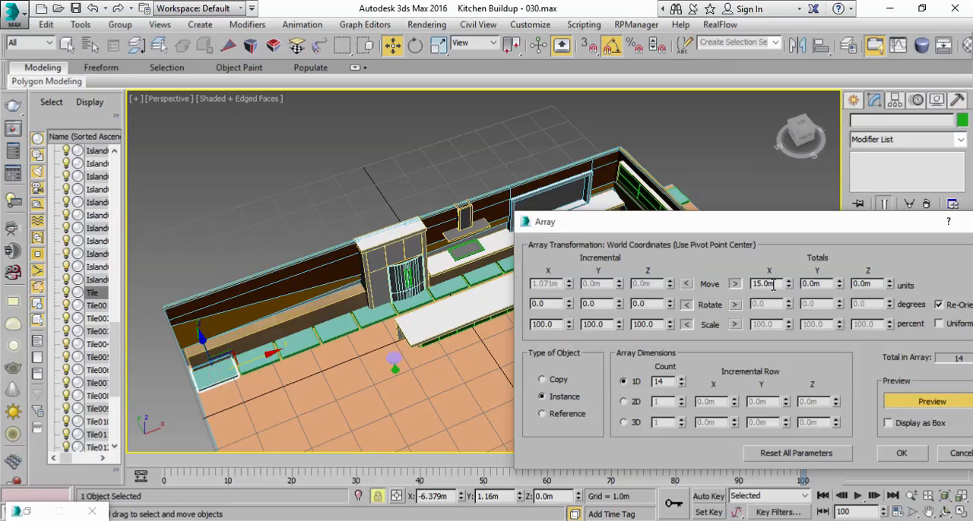
left_click_drag(759, 284, 801, 284)
type("4.5")
left_click(811, 285)
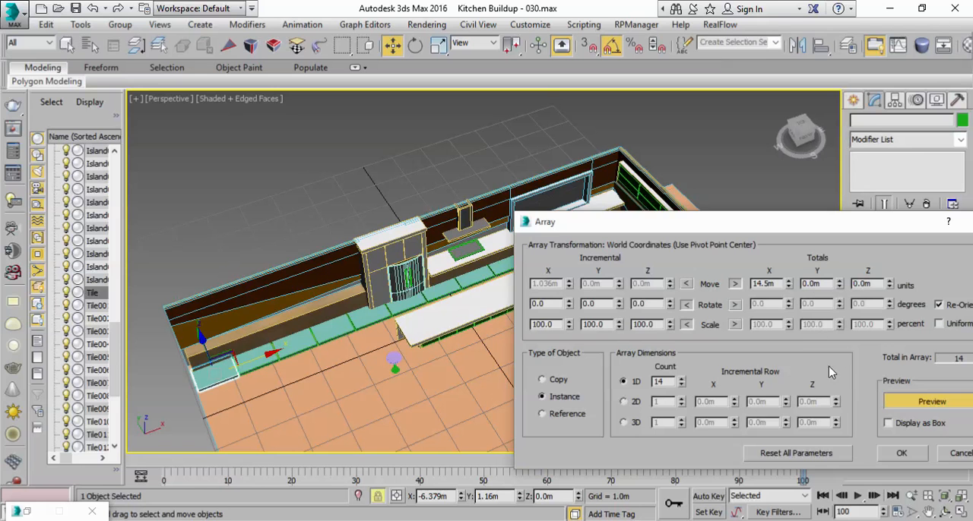
left_click(900, 453)
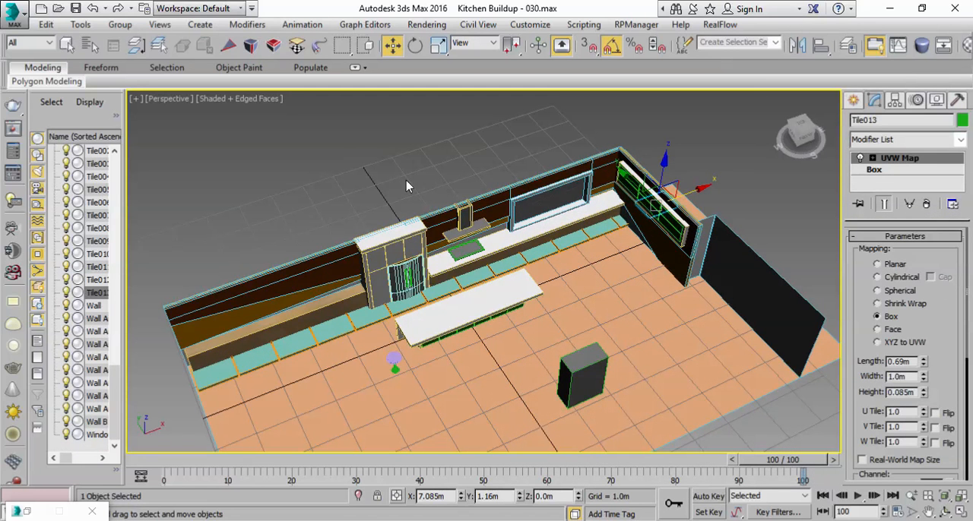
Step: Select the whole tile row by name, from Tile through Tile013
left_click(89, 45)
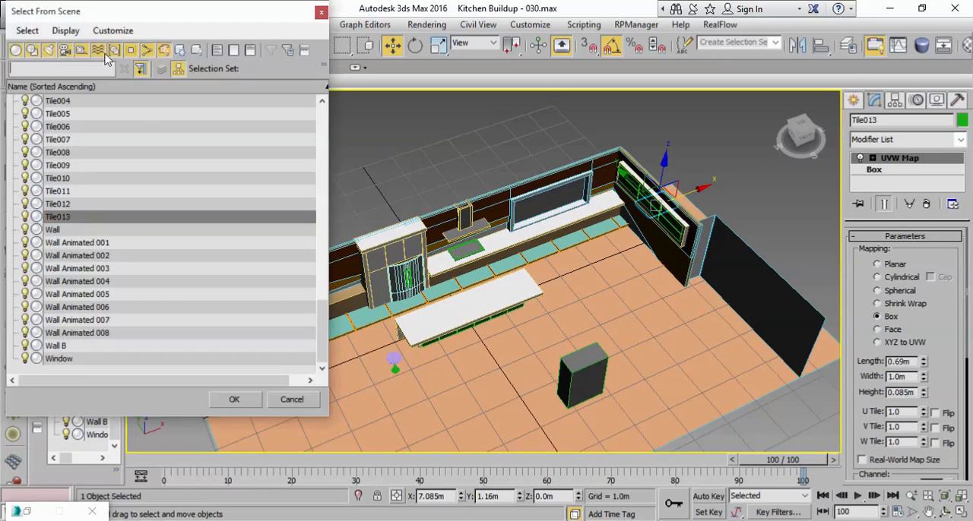
left_click(64, 219)
scroll(59, 211, "up", 3)
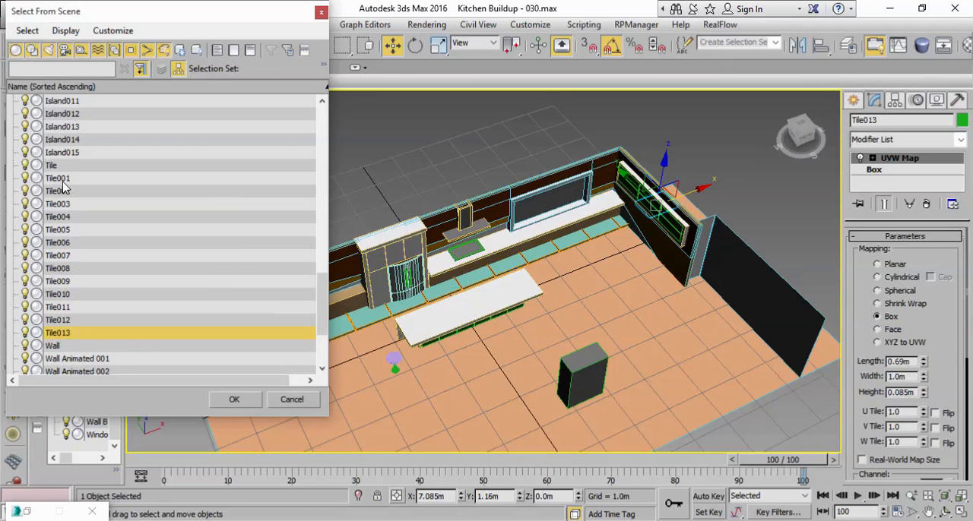
left_click(61, 178)
left_click(71, 168)
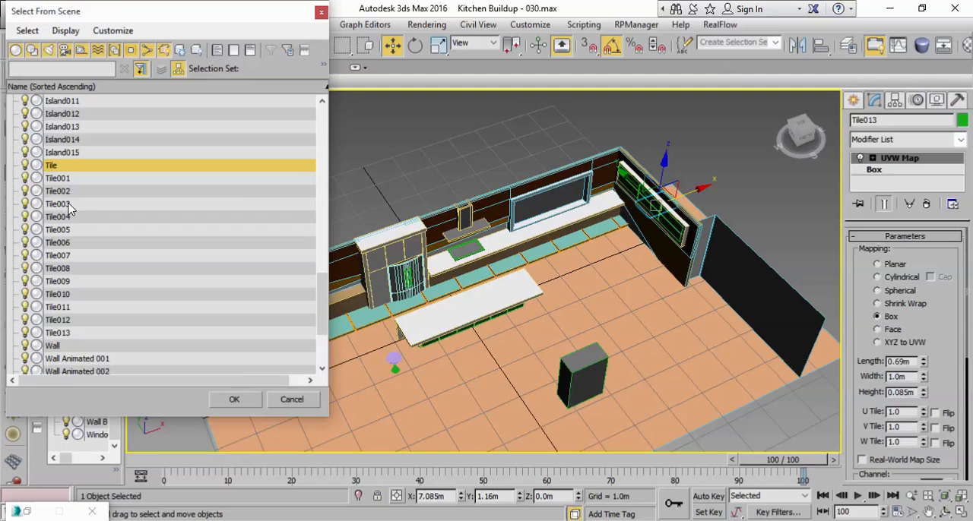
left_click(70, 333, "shift")
left_click(233, 400)
Step: Clone the selected tile row as instances and move the clones about 0.73 m along negative Y, beside the first row
middle_click_drag(466, 309, 540, 311)
middle_click_drag(348, 348, 358, 306)
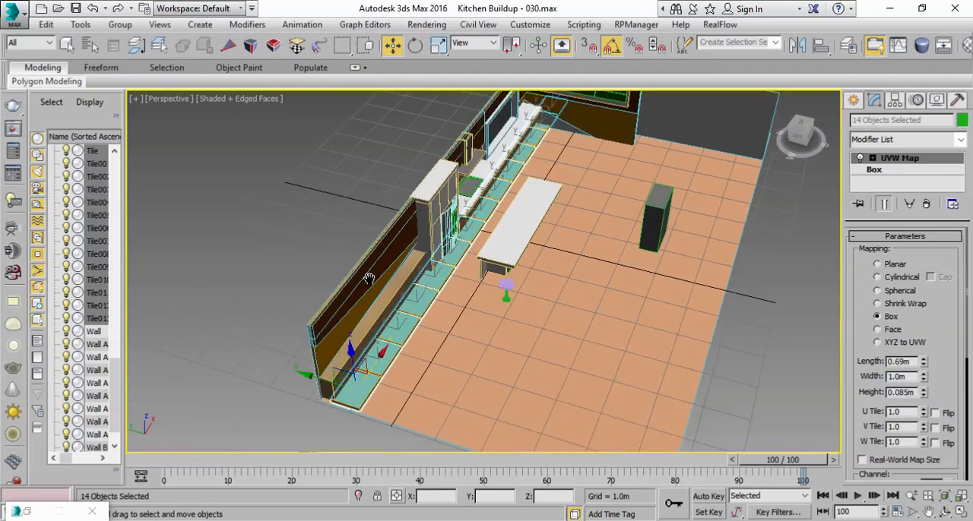
scroll(359, 304, "up", 5)
middle_click_drag(404, 374, 397, 329)
scroll(397, 329, "down", 5)
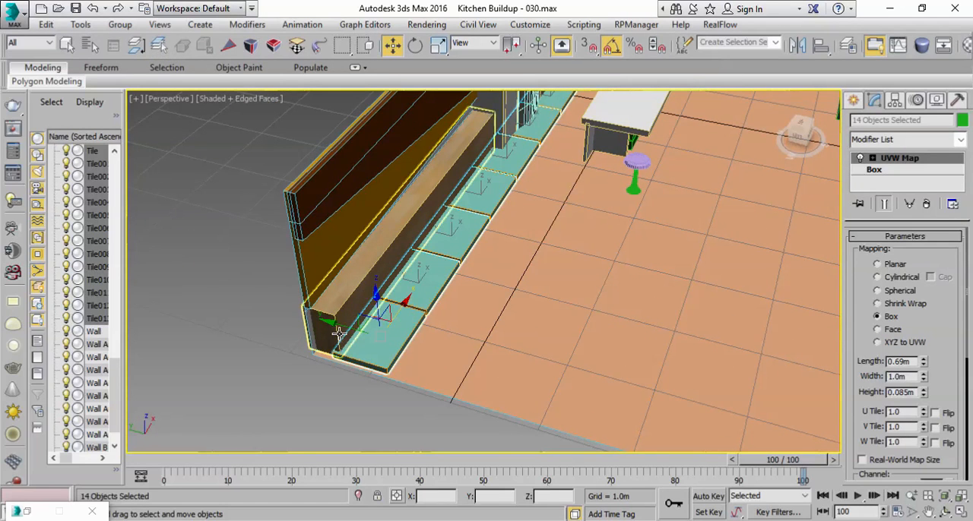
left_click(45, 24)
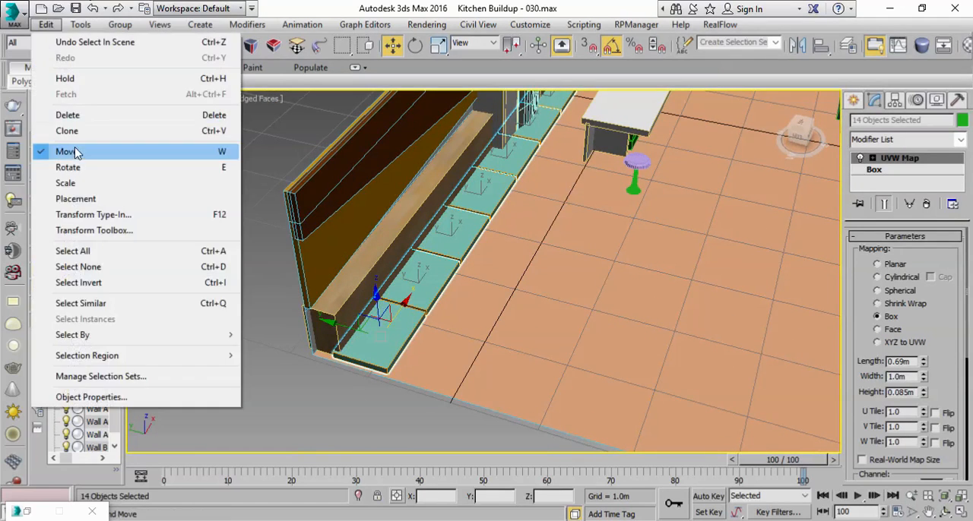
left_click(73, 135)
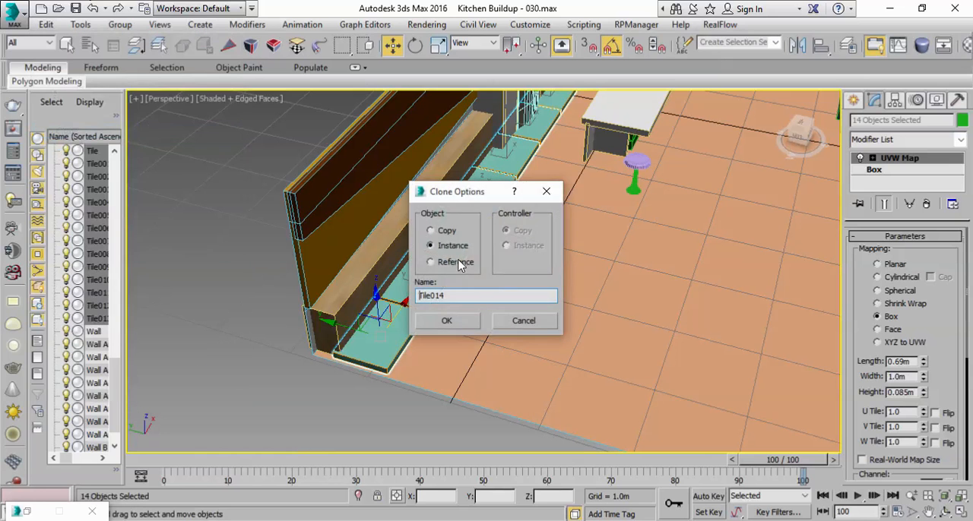
left_click(452, 322)
mouse_move(414, 329)
left_mouse_down()
mouse_move(400, 334)
mouse_move(409, 334)
left_mouse_up()
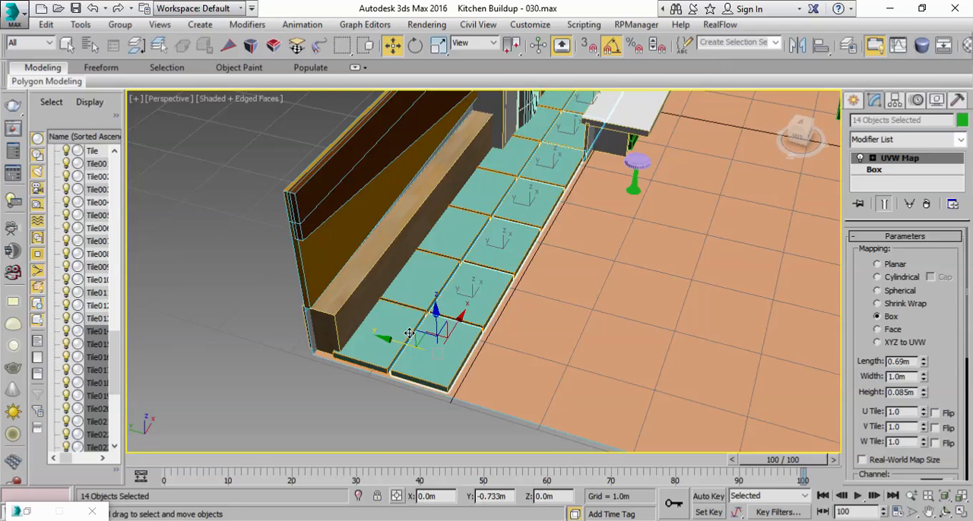
Step: Shift the second tile row about 0.5 m along negative X so its joints are staggered against the first row
middle_click_drag(598, 328, 523, 349, "alt")
middle_click_drag(423, 197, 478, 330)
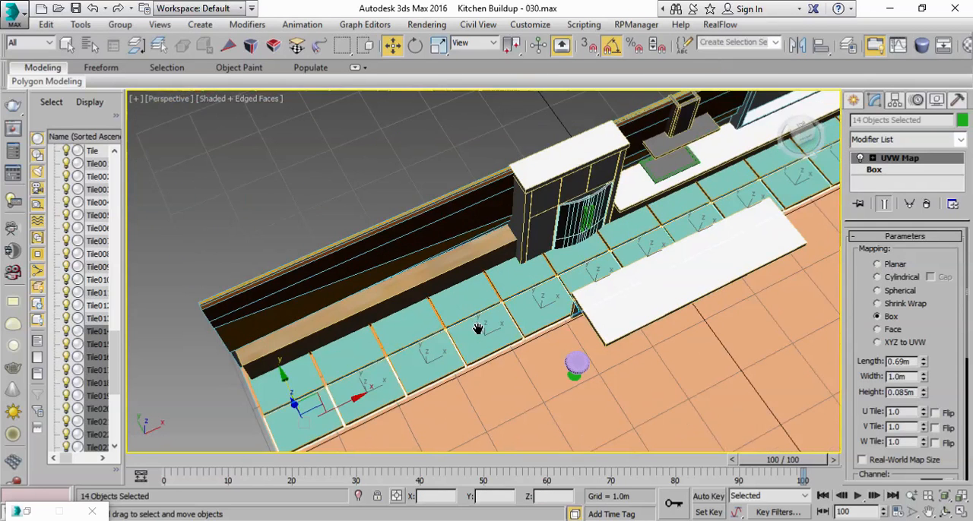
left_click_drag(394, 362, 380, 380)
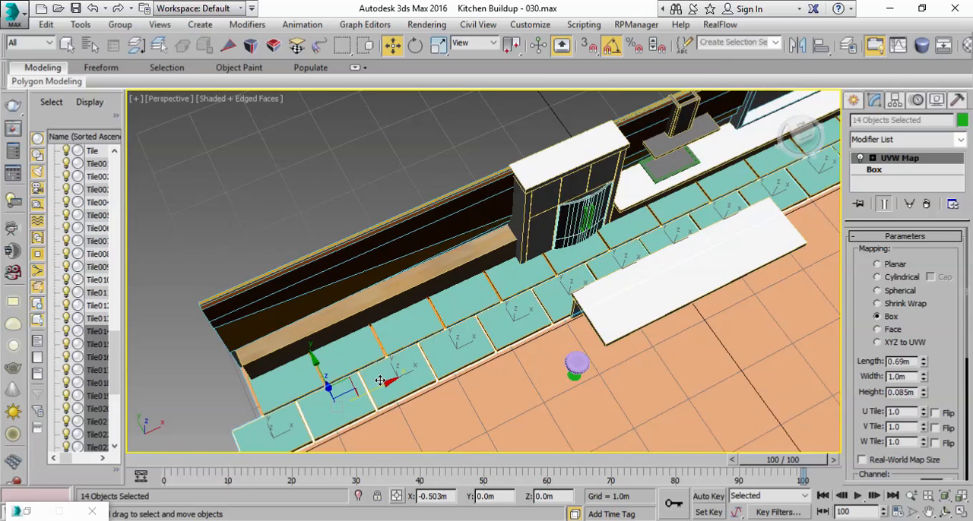
scroll(380, 381, "down", 5)
middle_click_drag(614, 341, 536, 366)
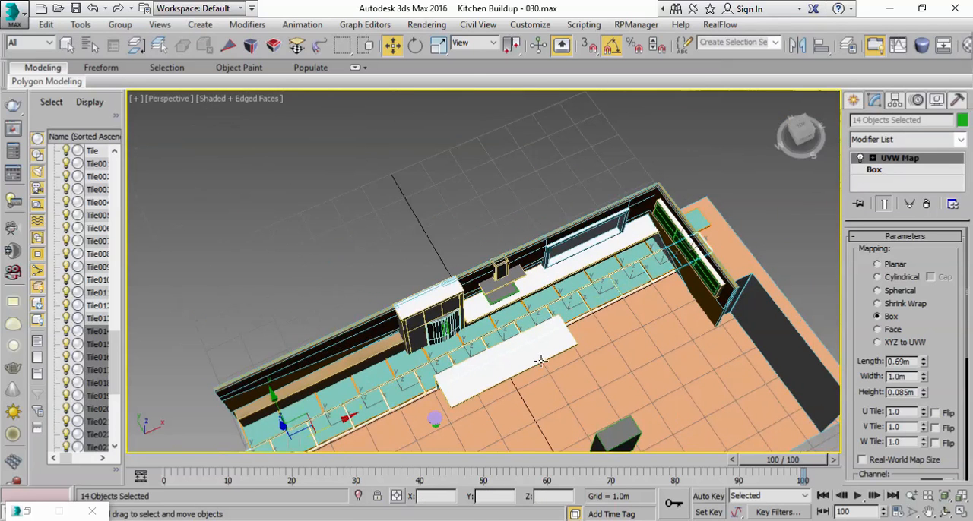
Step: Fine-tune the second row's stagger in the Top view by moving it about 0.034 m along X
left_click(961, 512)
scroll(354, 245, "up", 4)
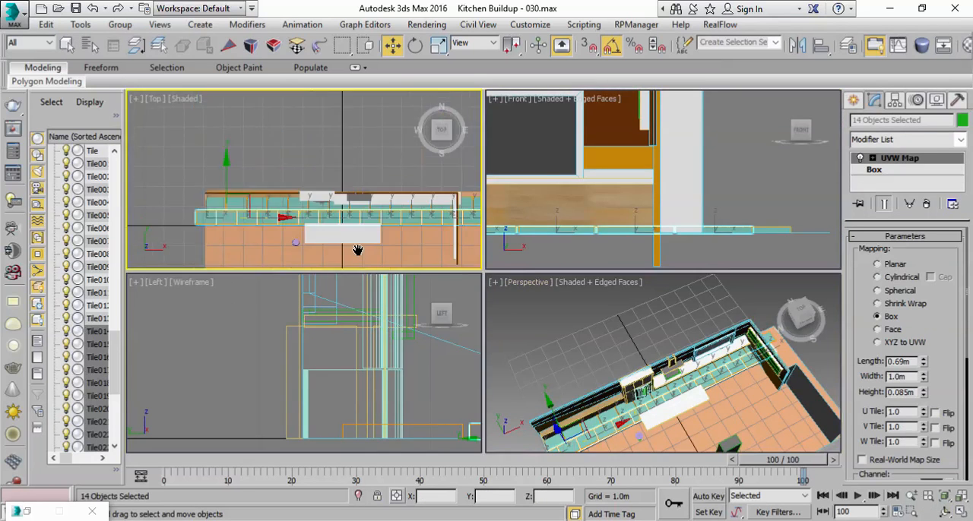
scroll(248, 199, "up", 3)
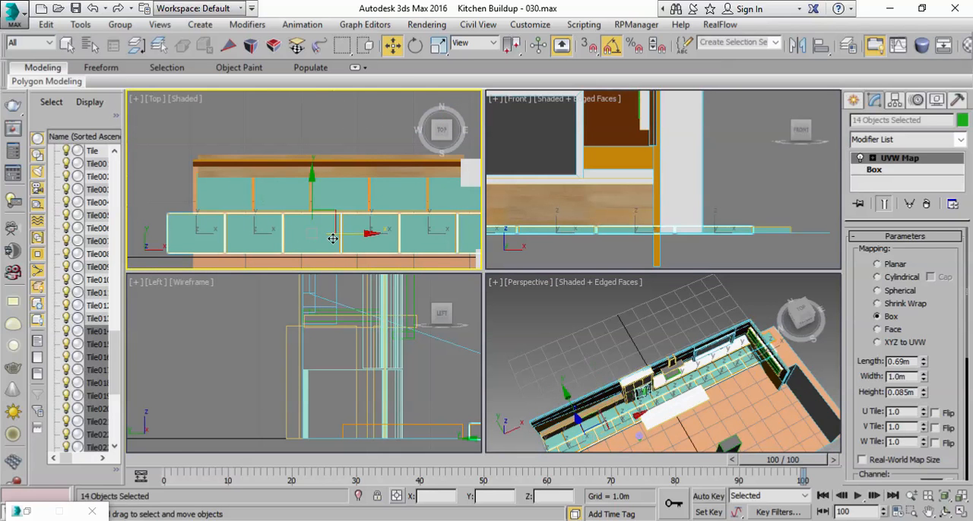
left_click_drag(364, 236, 479, 227)
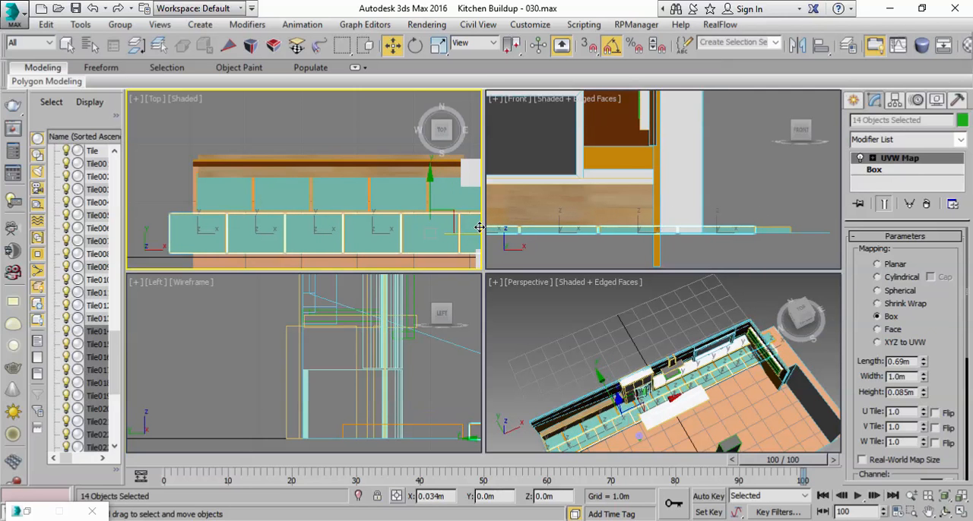
right_click(743, 415)
left_click(961, 512)
Step: Select both tile rows by name, from Tile through Tile027
middle_click_drag(422, 269, 456, 240, "alt")
middle_click_drag(471, 414, 544, 206)
scroll(471, 370, "up", 4)
scroll(536, 208, "down", 5)
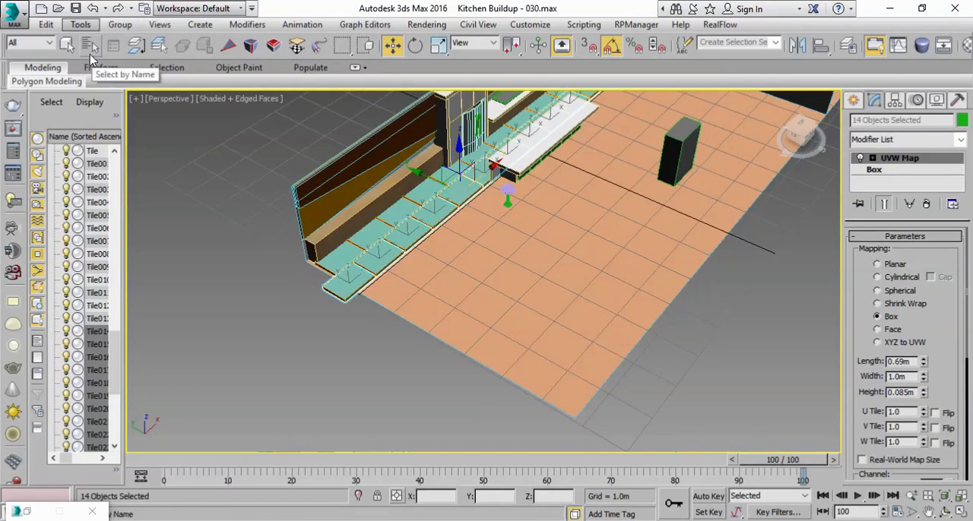
left_click(134, 48)
scroll(73, 276, "up", 12)
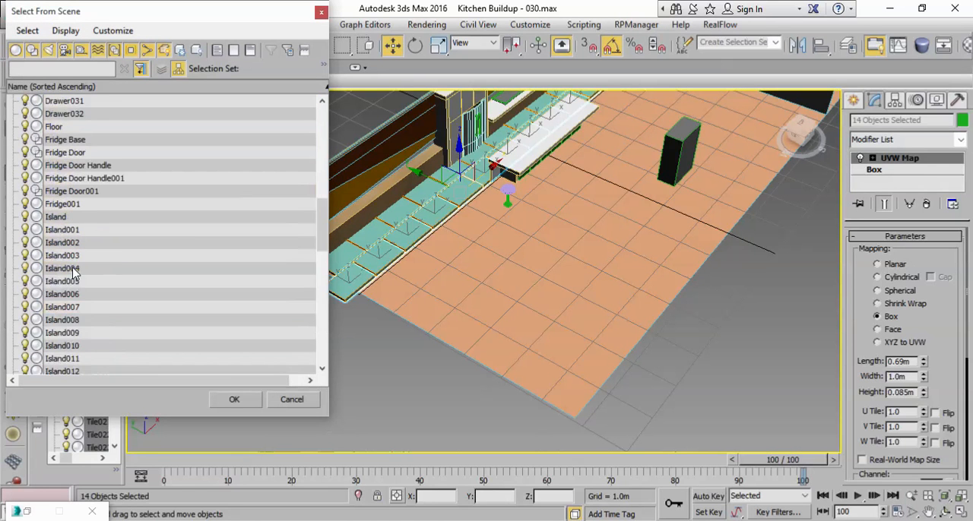
scroll(69, 258, "down", 4)
left_click(62, 270, "shift")
scroll(91, 306, "down", 8)
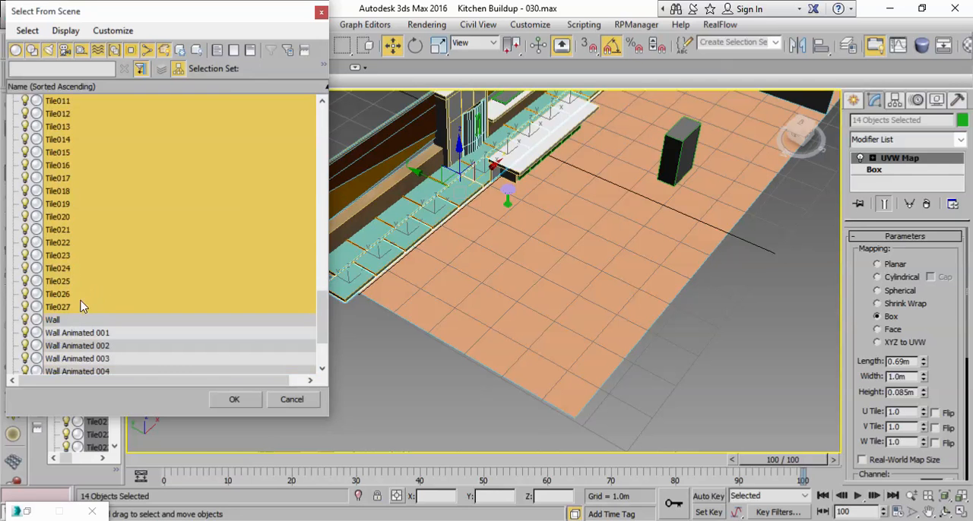
left_click(230, 399)
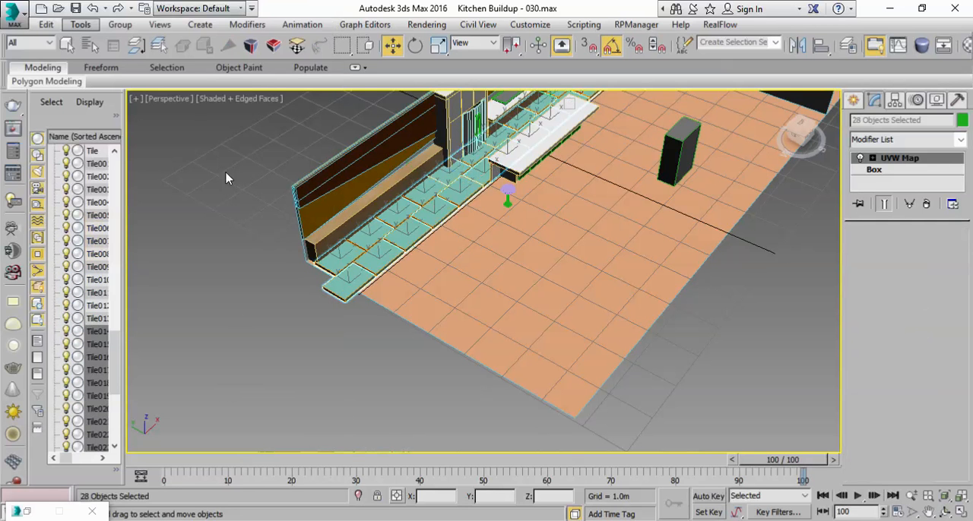
Step: Start an instance array of both rows with live preview, total X move 0 m and total Y move -19 m
left_click(86, 33)
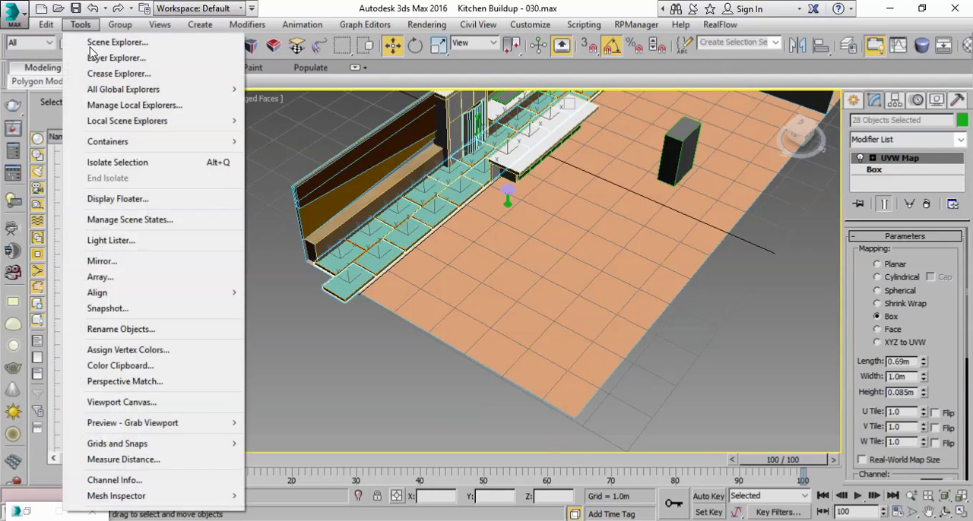
left_click(220, 280)
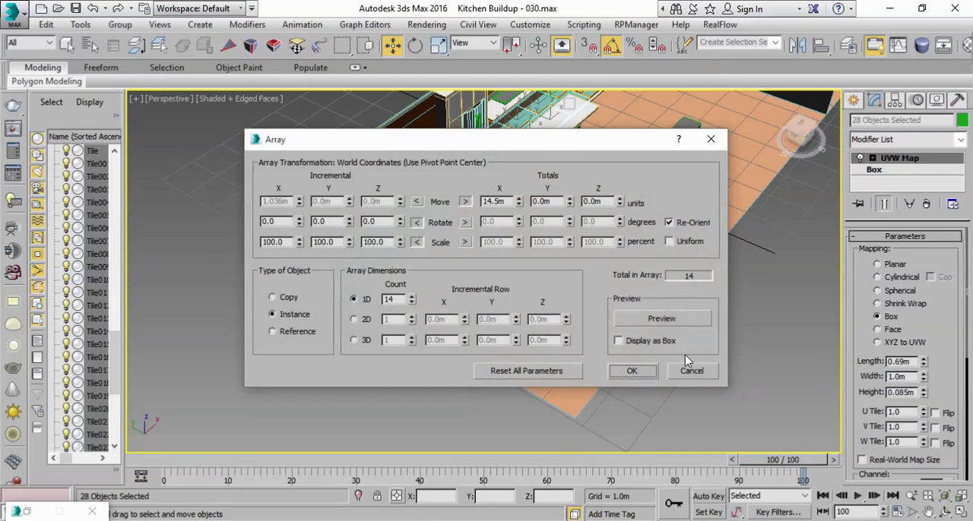
left_click(662, 319)
left_click_drag(528, 142, 749, 218)
right_click(741, 279)
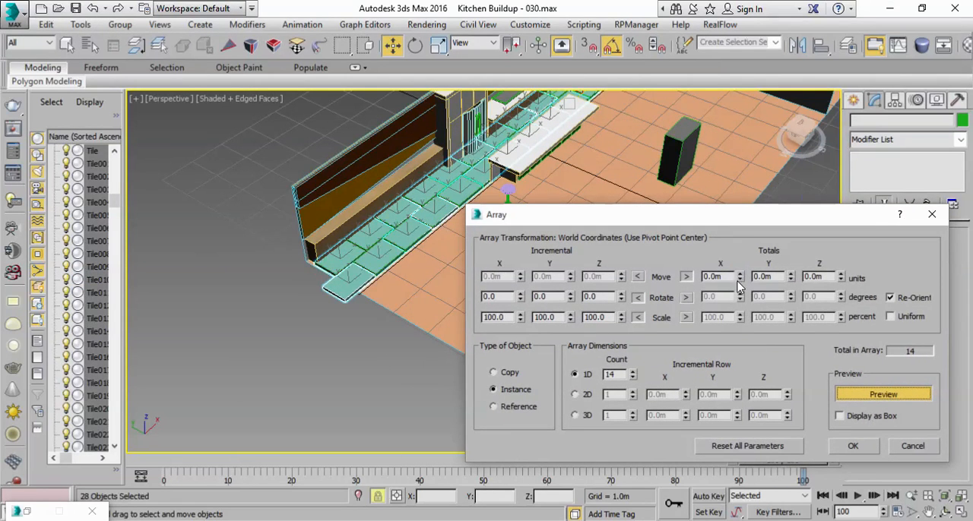
left_click_drag(791, 279, 791, 281)
left_click_drag(698, 223, 449, 229)
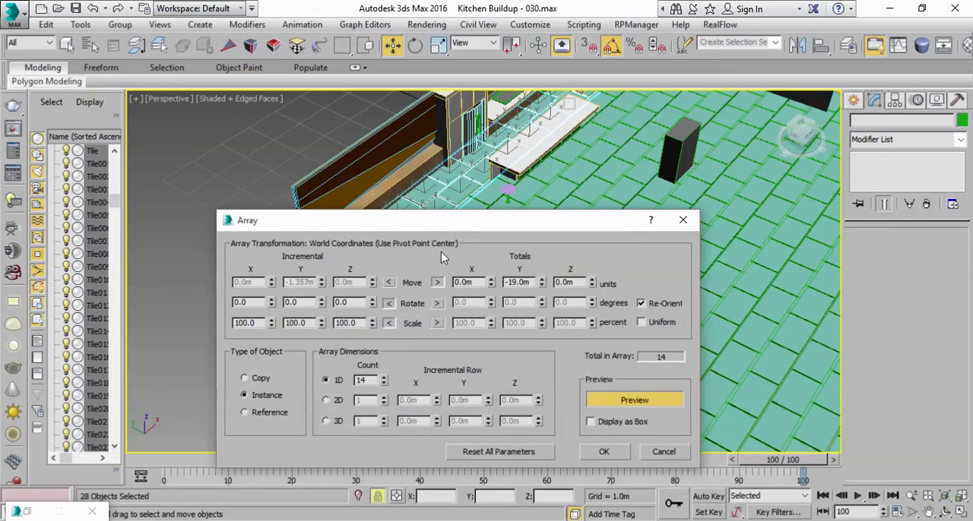
Step: Reduce the array's 1D count to 5 and set its total Y move to -10 m
left_click(384, 385)
left_click(384, 385)
left_click(384, 384)
left_click(384, 384)
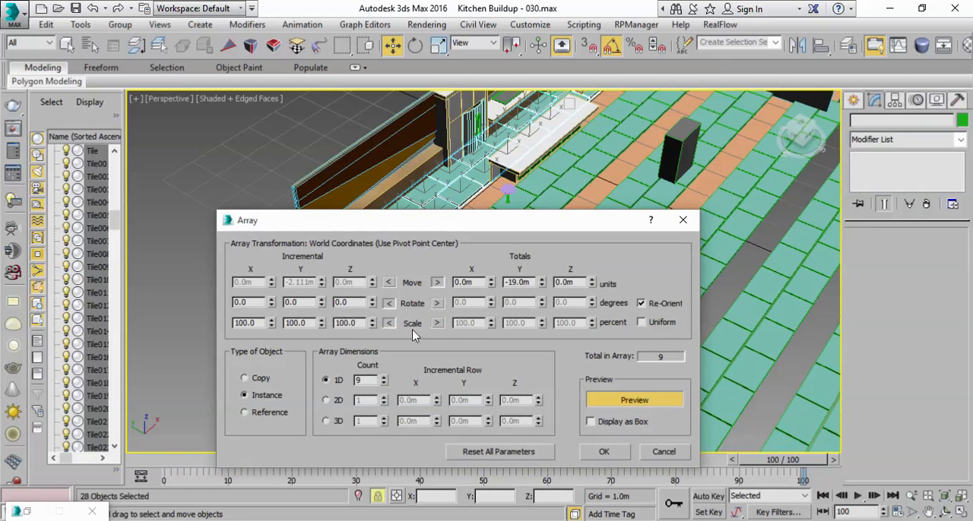
left_click(384, 385)
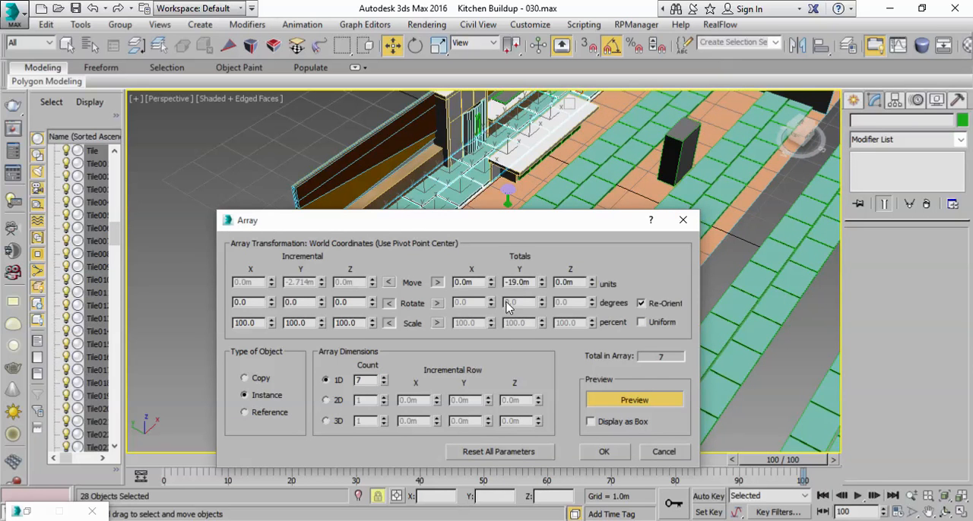
mouse_move(540, 287)
left_mouse_down()
mouse_move(538, 274)
mouse_move(537, 287)
left_mouse_up()
left_click_drag(515, 225, 470, 198)
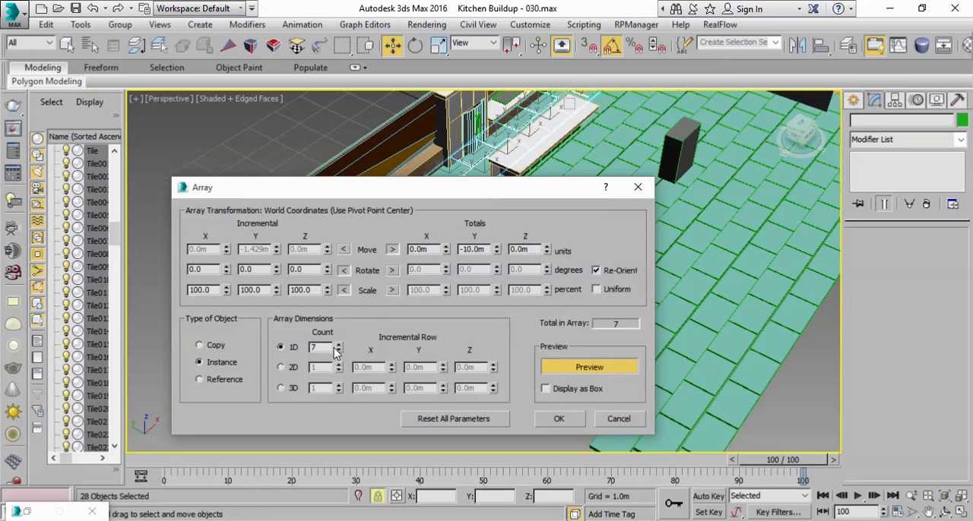
left_click(338, 352)
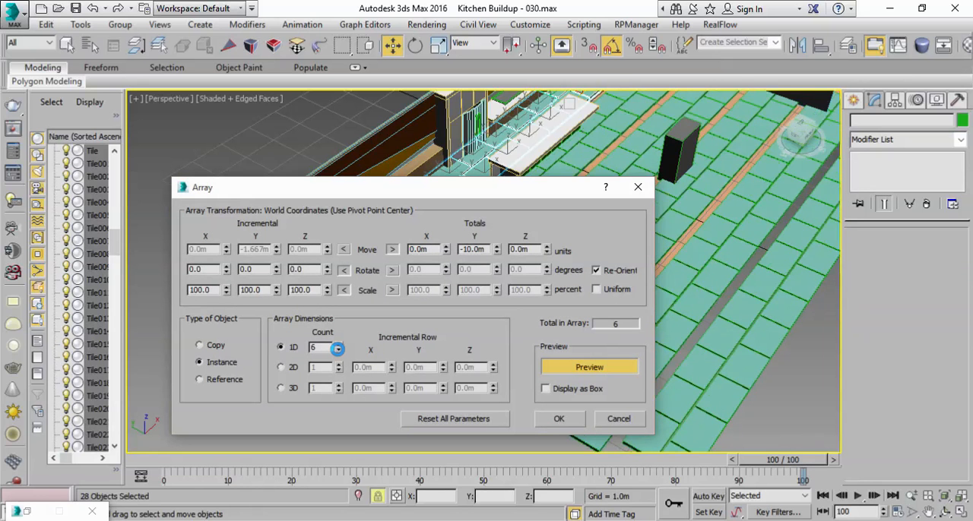
left_click(338, 351)
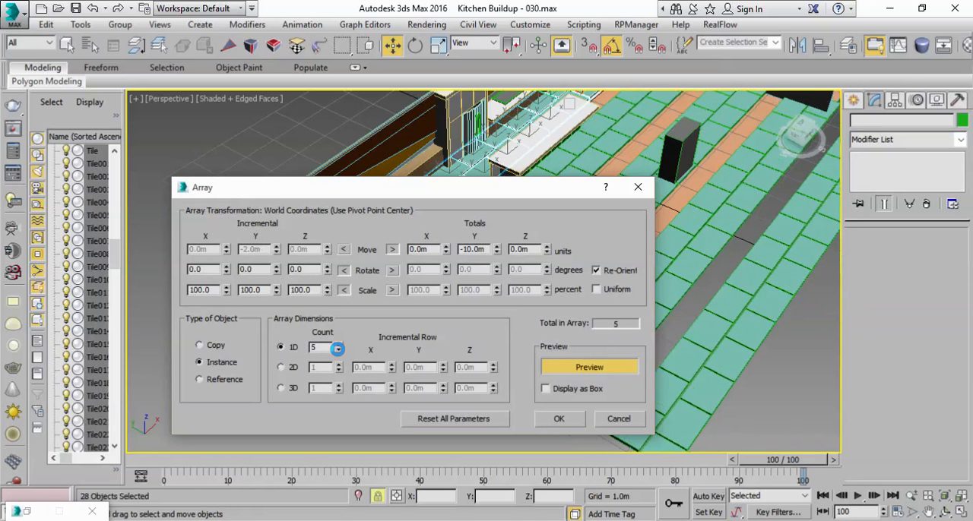
Step: Tighten the array's total Y move to -7.3 m, create the tile instances and deselect them
right_click(497, 252)
mouse_move(496, 253)
left_mouse_down()
mouse_move(494, 224)
mouse_move(500, 260)
mouse_move(498, 253)
left_mouse_up()
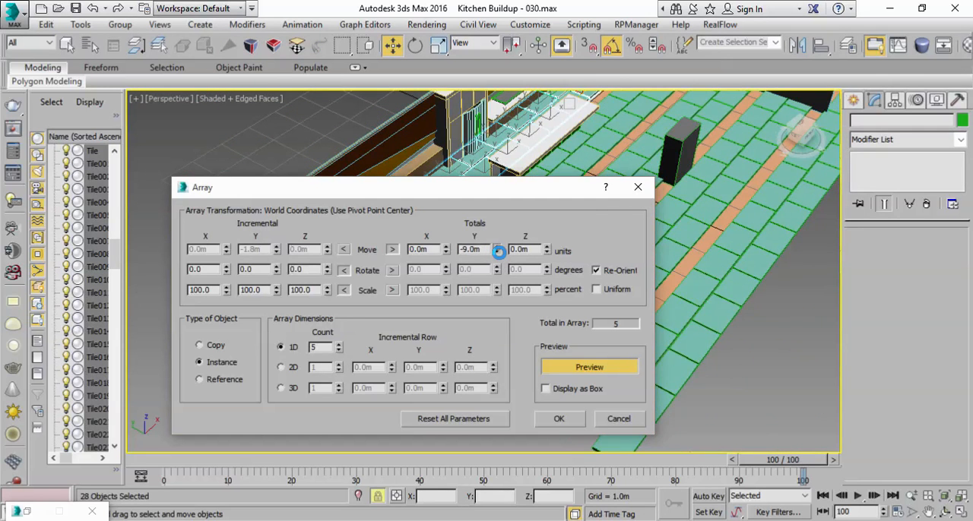
left_click_drag(498, 192, 215, 204)
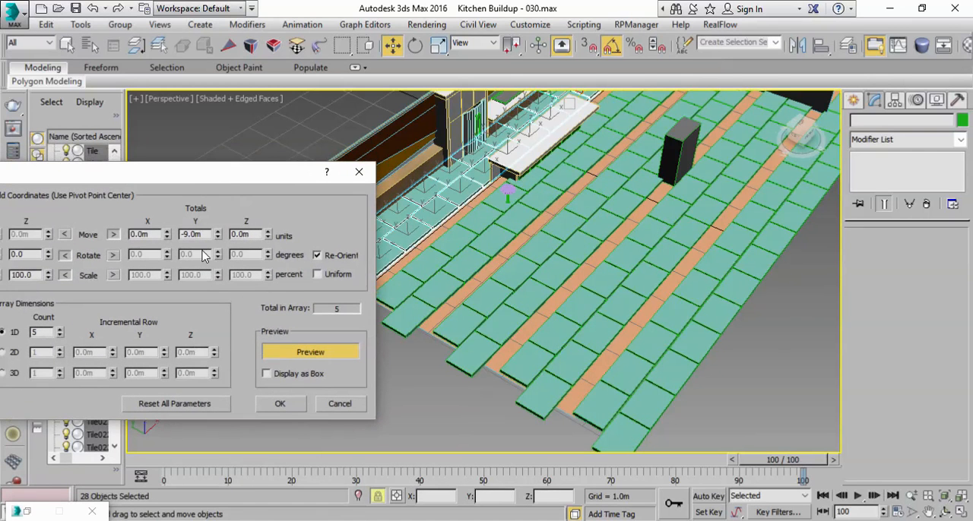
left_click(217, 237)
left_click(217, 237)
left_click(218, 233)
left_click(218, 233)
left_click(218, 232)
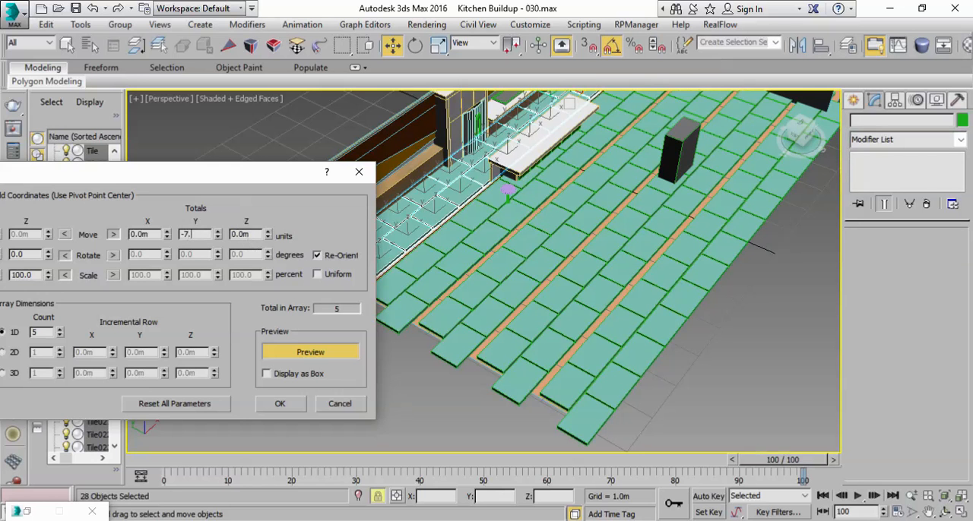
left_click(240, 236)
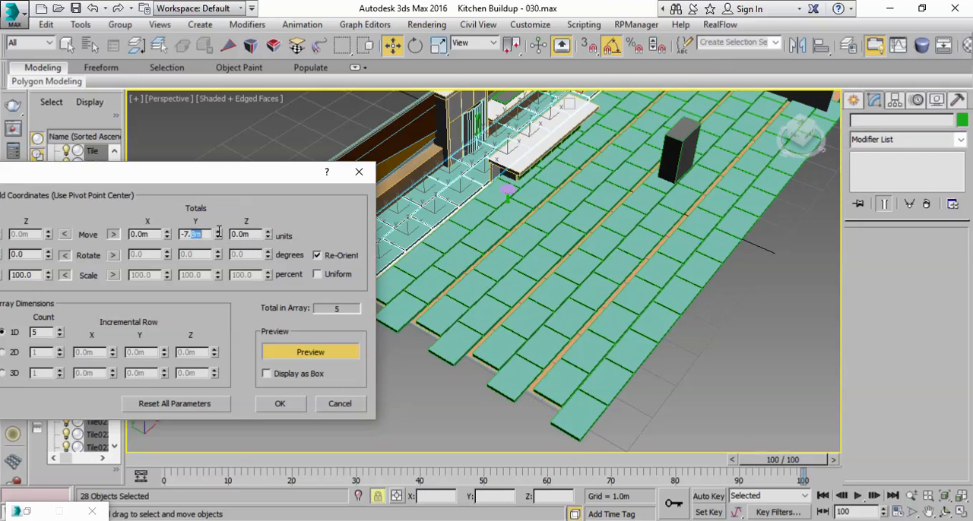
type("5")
left_click(255, 234)
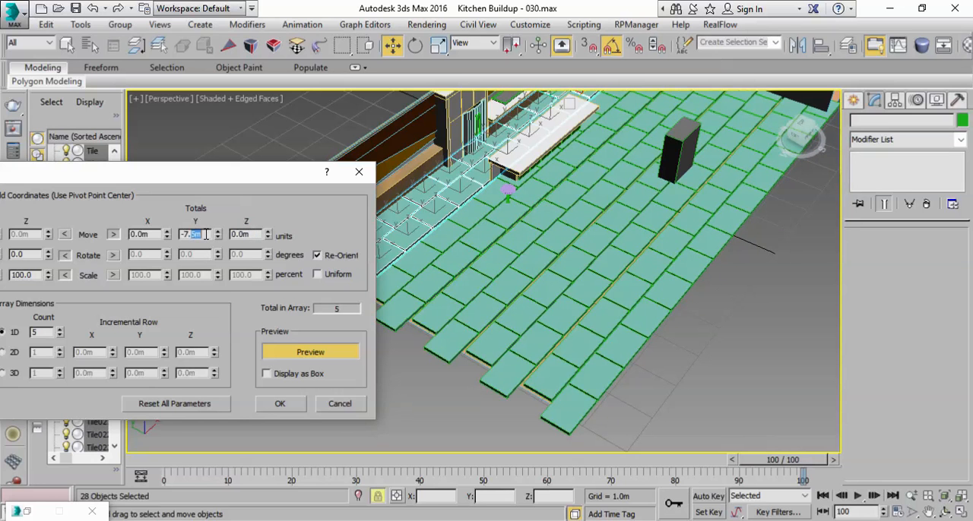
left_click(248, 235)
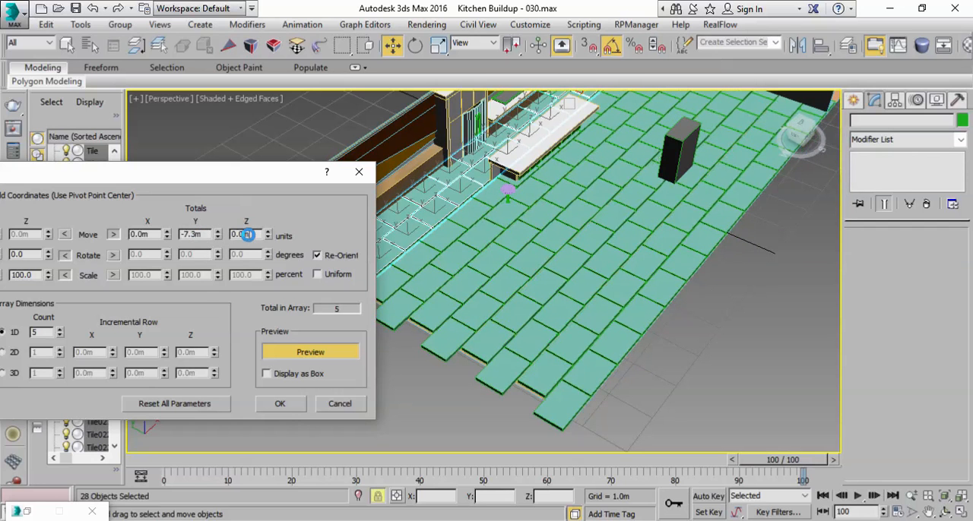
left_click(291, 403)
left_click(716, 342)
Step: Examine the arrayed tile floor's front edge, tile thickness and fit against the cabinets and walls
middle_click_drag(682, 303, 724, 350)
scroll(609, 289, "up", 5)
middle_click_drag(530, 252, 530, 219)
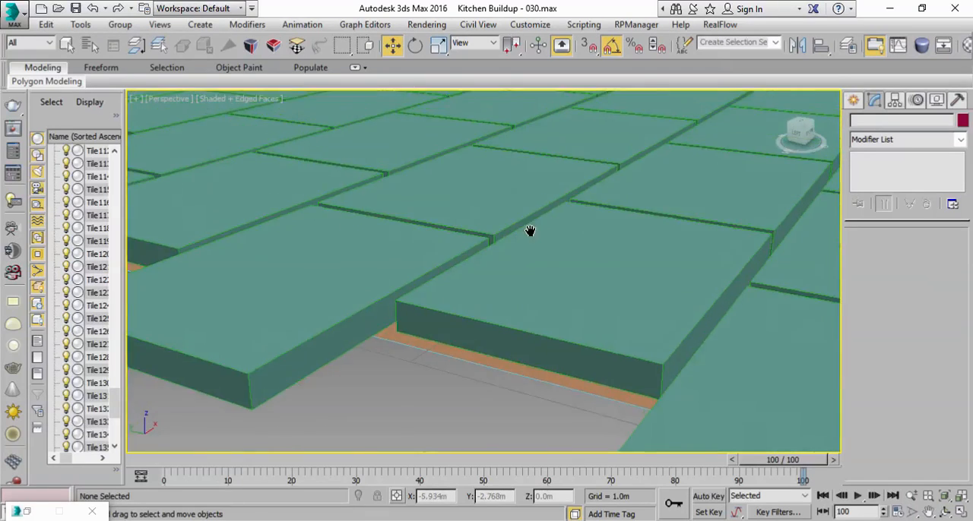
scroll(530, 219, "down", 8)
middle_click_drag(527, 274, 524, 313)
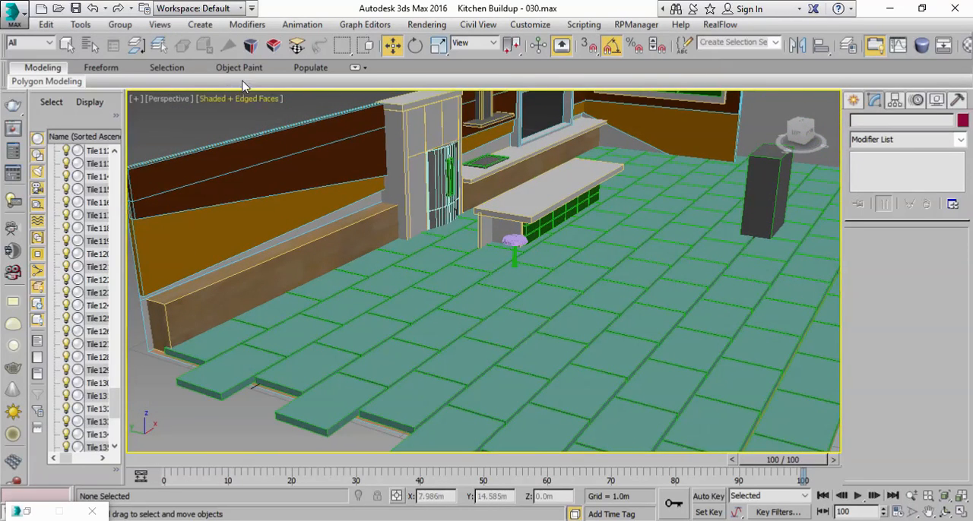
key("q")
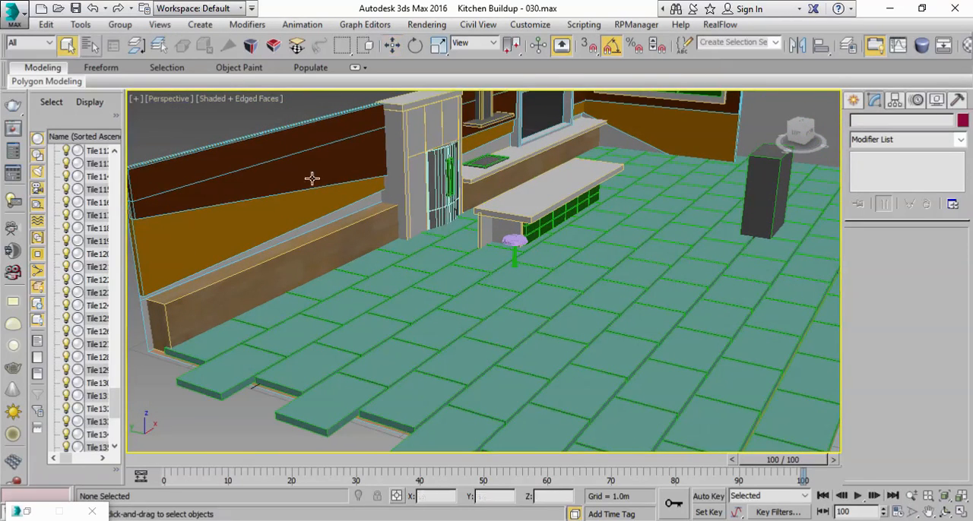
left_click(418, 400)
middle_click_drag(507, 342, 456, 279)
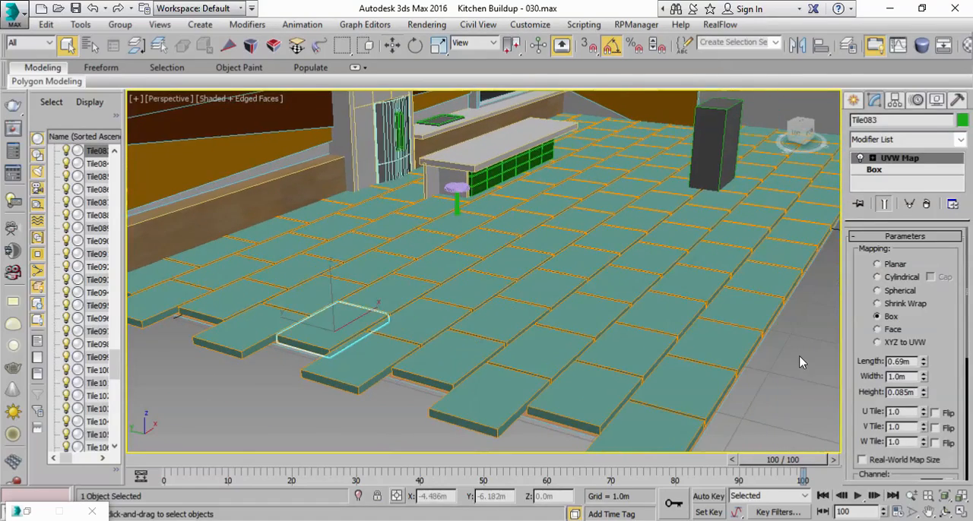
left_click(799, 356)
scroll(539, 189, "up", 5)
middle_click_drag(539, 189, 595, 306)
scroll(595, 306, "down", 3)
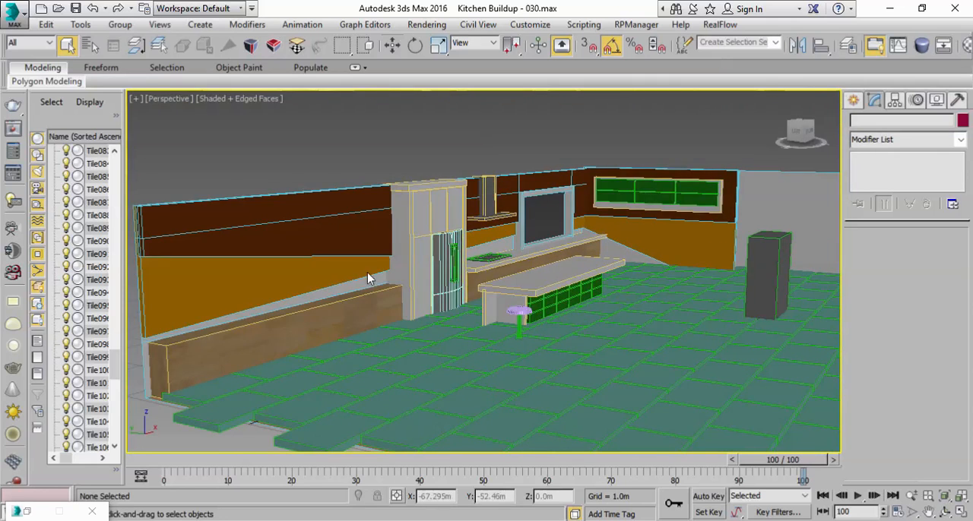
scroll(456, 300, "up", 5)
Step: Select a floor tile near the front edge and add an Edit Poly modifier to the tile instances
left_click(490, 310)
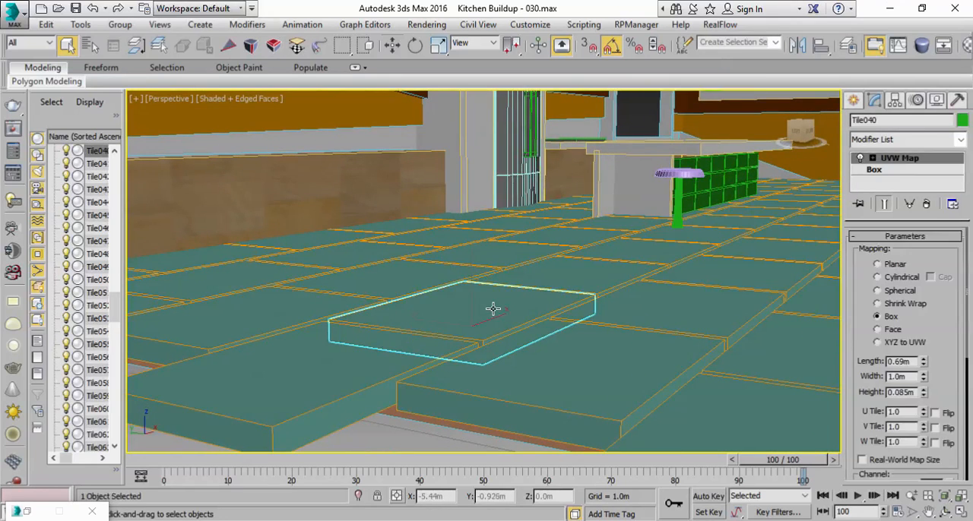
mouse_move(557, 319)
middle_mouse_down("alt")
mouse_move(574, 339)
mouse_move(574, 320)
middle_mouse_up("alt")
left_click(960, 141)
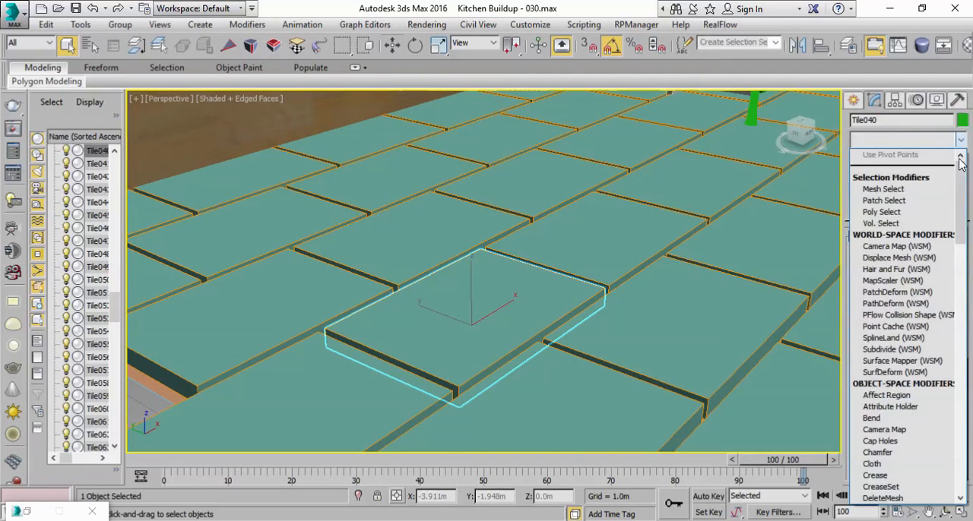
scroll(952, 335, "down", 10)
scroll(952, 336, "down", 3)
scroll(913, 304, "up", 5)
left_click(893, 268)
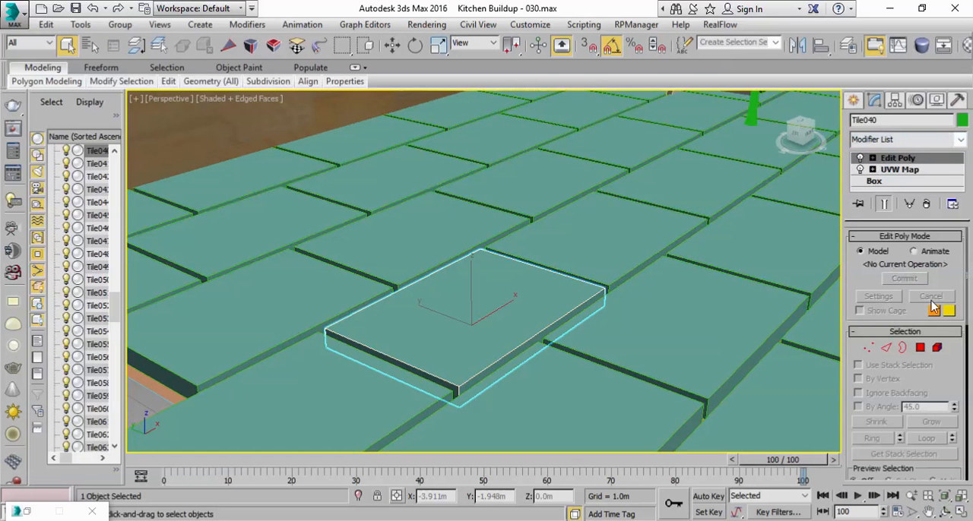
Step: Select the tile's top polygon and lower it about 0.069 m along Z to thin all tiles
left_click(919, 348)
left_click(500, 316)
left_click(439, 46)
left_click_drag(465, 307, 469, 282)
right_click(468, 305)
key("w")
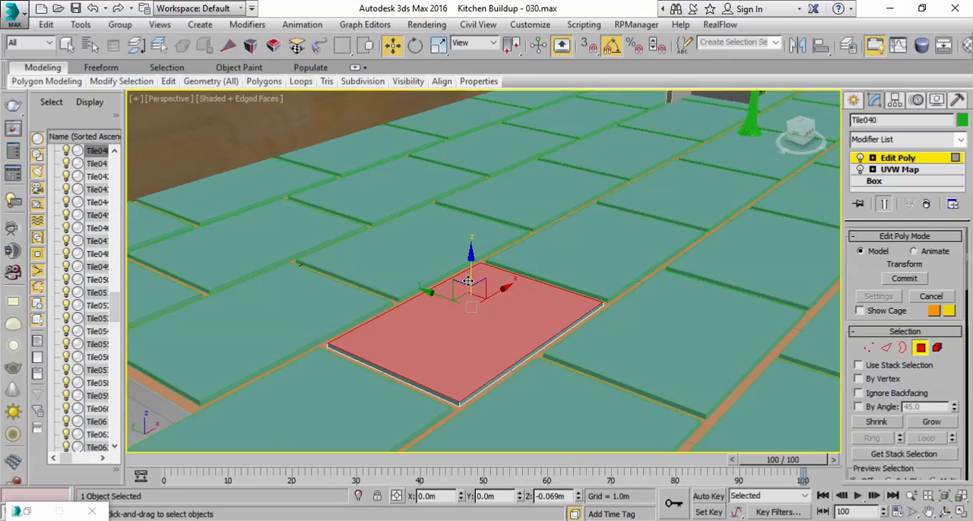
Step: Select the tile's bottom polygon and scale it up slightly to slope the tile sides and close the gaps
scroll(582, 330, "down", 4)
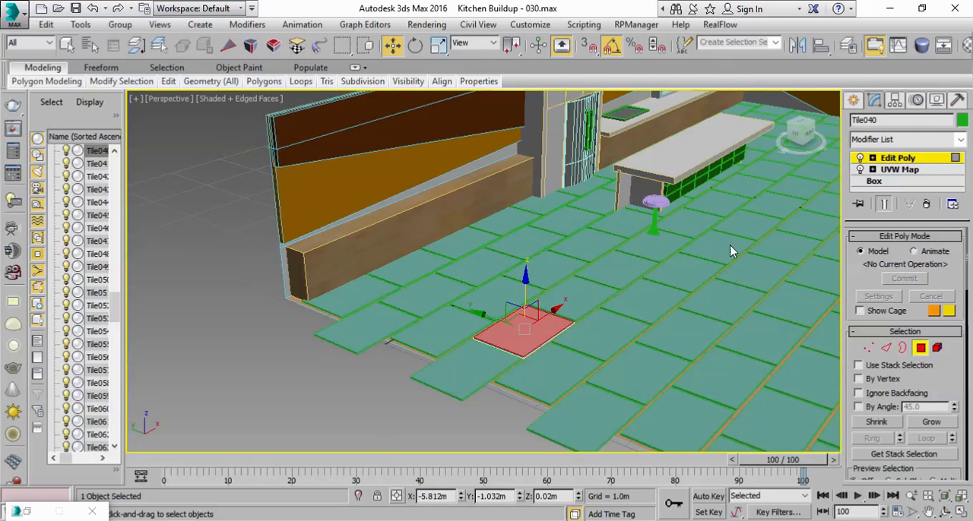
scroll(507, 343, "up", 5)
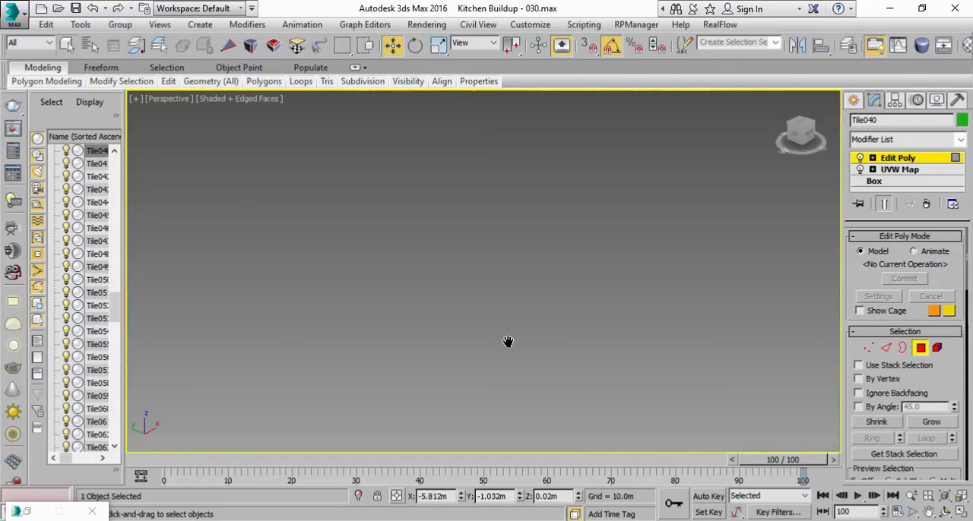
middle_click_drag(506, 341, 520, 306)
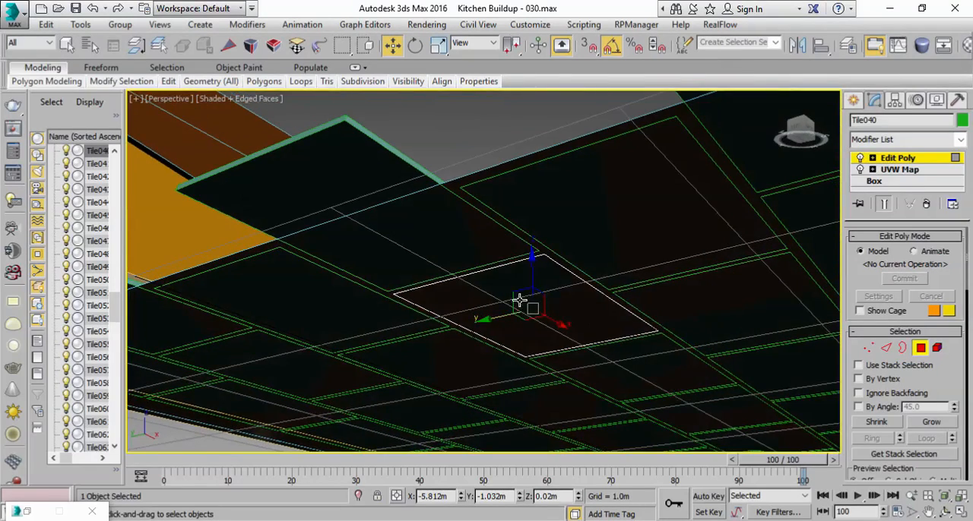
middle_click_drag(553, 259, 545, 324, "alt")
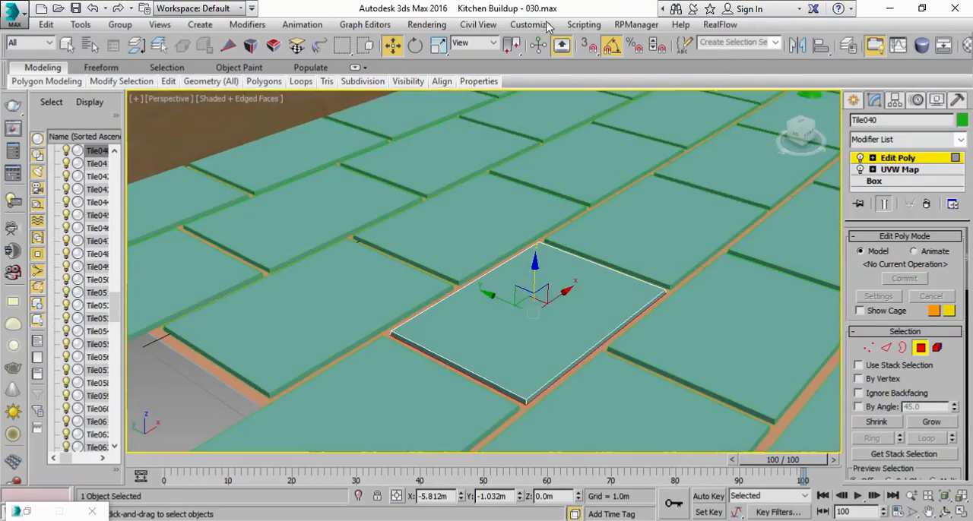
left_click(439, 45)
left_click_drag(533, 314, 531, 312)
scroll(532, 313, "down", 5)
middle_click_drag(564, 285, 518, 310)
scroll(519, 311, "up", 3)
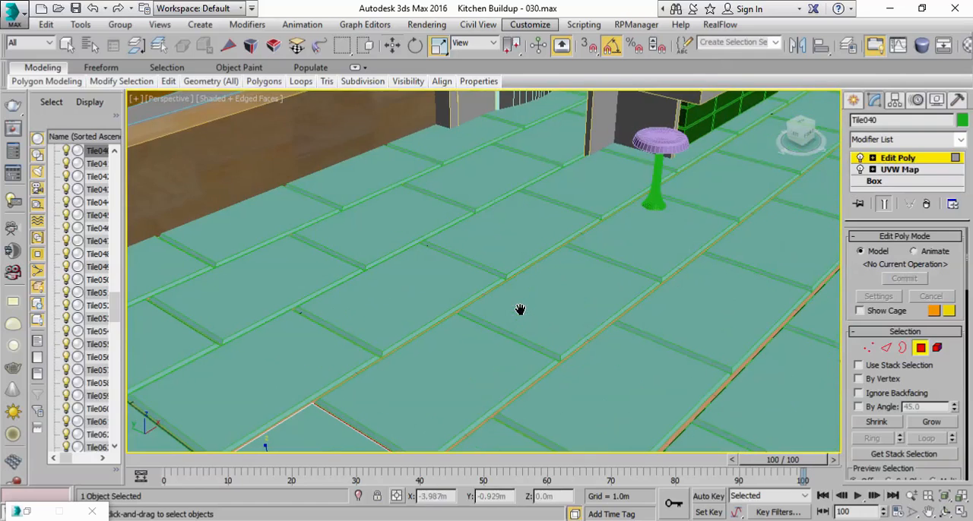
Step: Exit polygon editing, deselect the tile and save the scene as Kitchen Buildup - 031.max with edged faces turned off
left_click(897, 160)
scroll(675, 276, "down", 6)
middle_click_drag(639, 286, 450, 334)
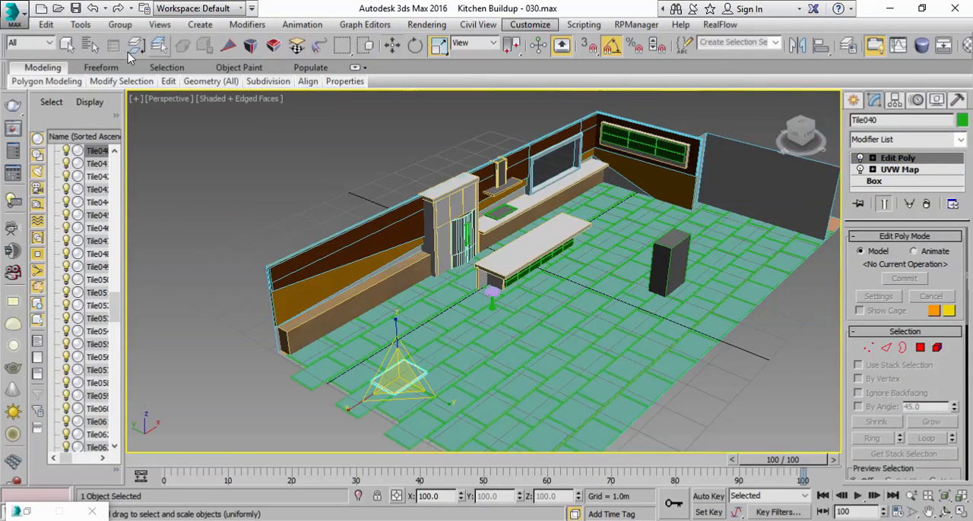
left_click(75, 47)
left_click(296, 159)
middle_click_drag(645, 335, 619, 319, "alt")
left_click(75, 9)
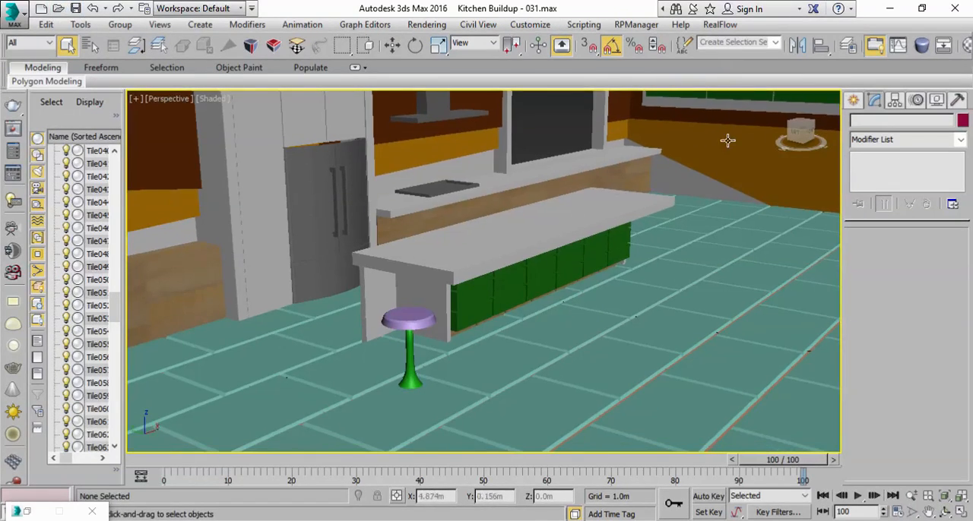
Step: Pick the unused grey material slot, name the stool's seat Chair Seat and copy that name
left_click(968, 47)
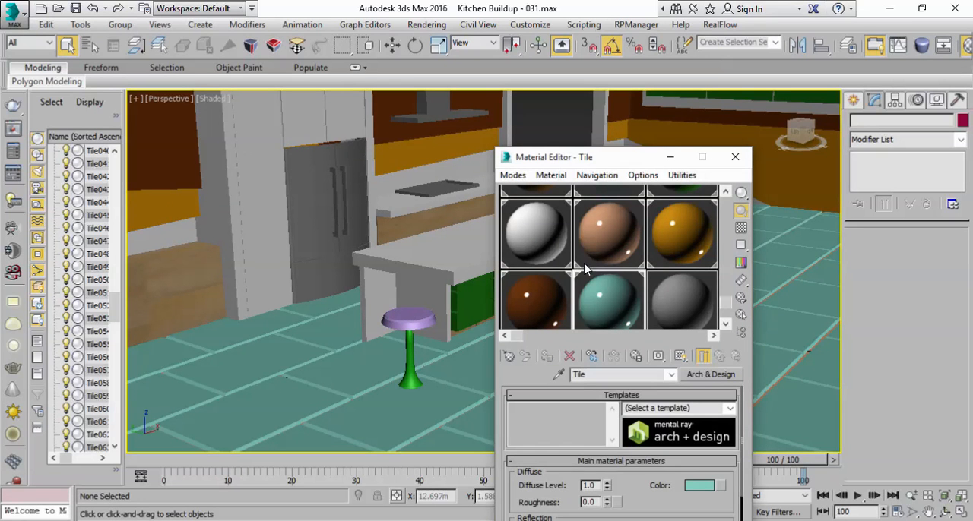
left_click(684, 282)
left_click(415, 320)
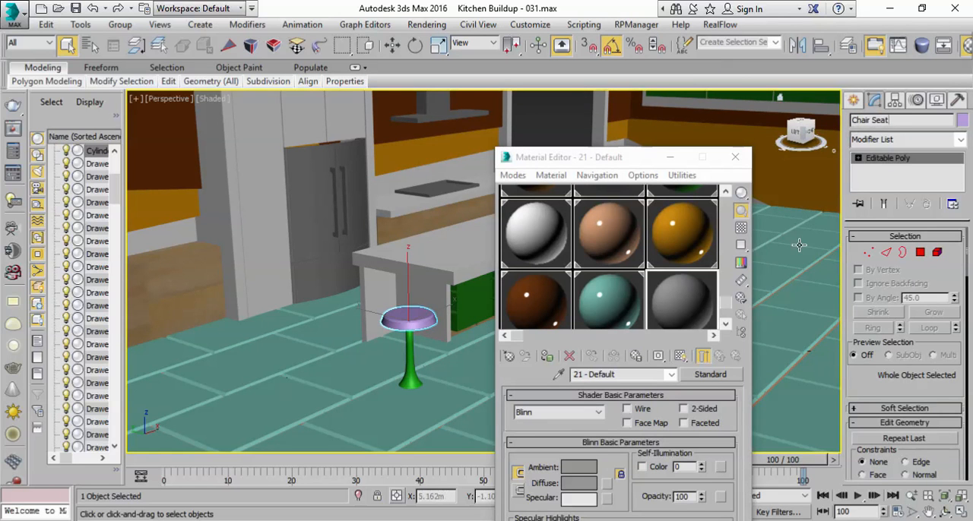
left_click_drag(900, 121, 850, 122)
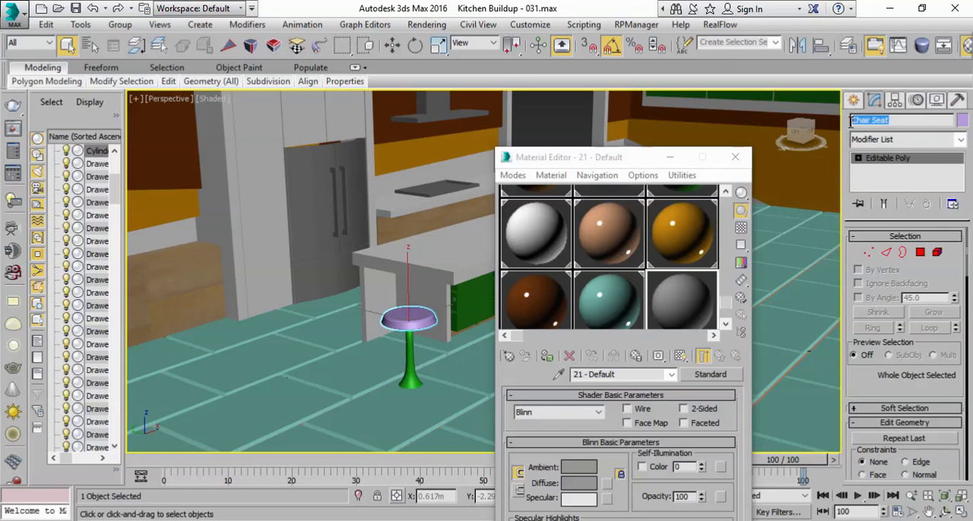
right_click(868, 120)
left_click(822, 163)
Step: Name the unused material Chair Seat and assign it to the stool's seat
left_click(597, 374)
right_click(593, 380)
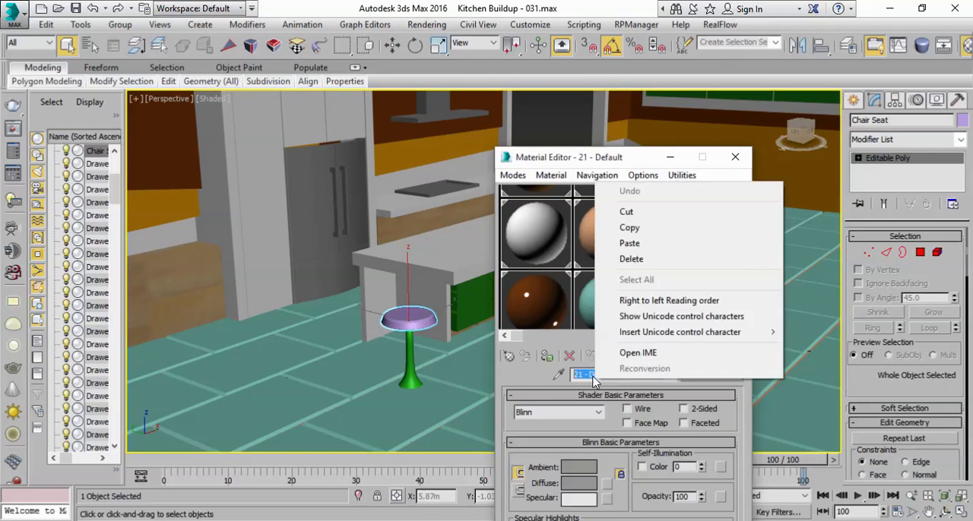
left_click(630, 244)
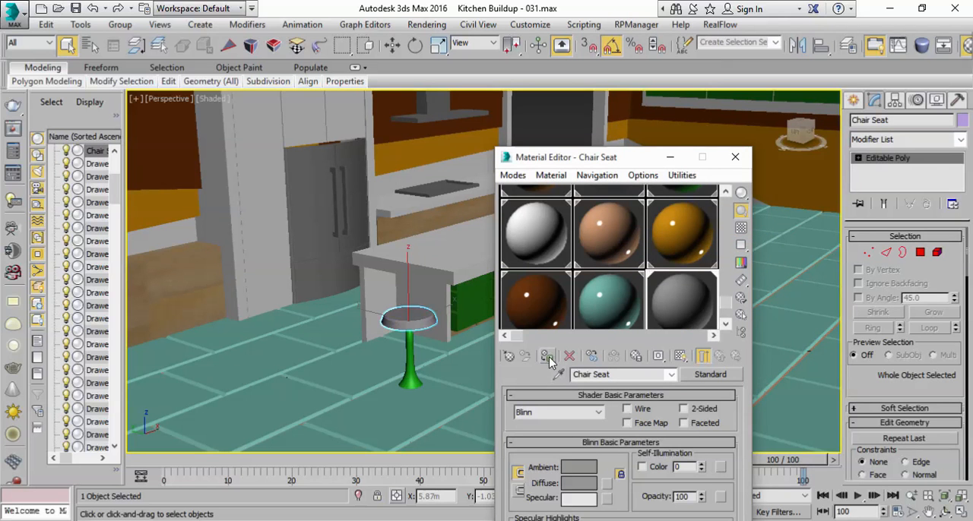
Step: Change the Chair Seat material to Arch & Design and set its diffuse red, green and blue to 0.098
left_click(710, 374)
double_click(266, 215)
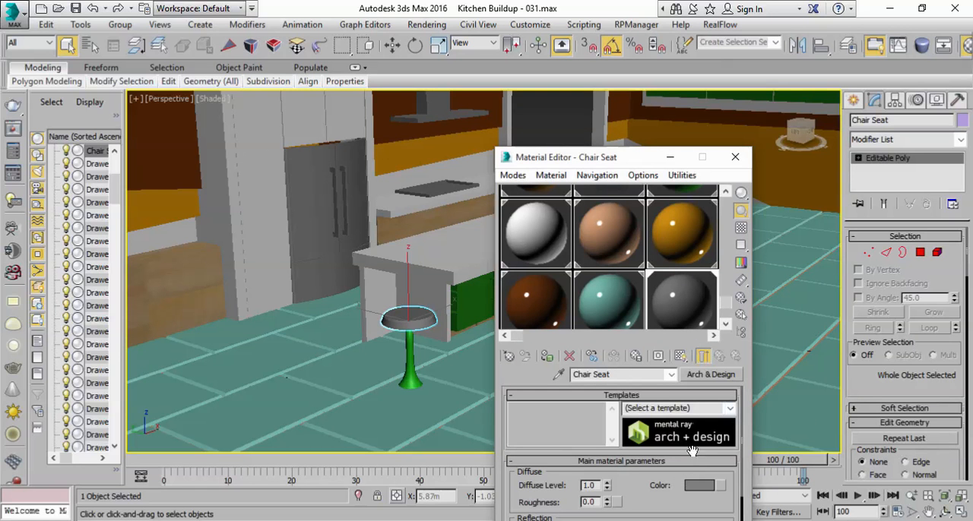
left_click(701, 488)
left_click_drag(411, 130, 411, 90)
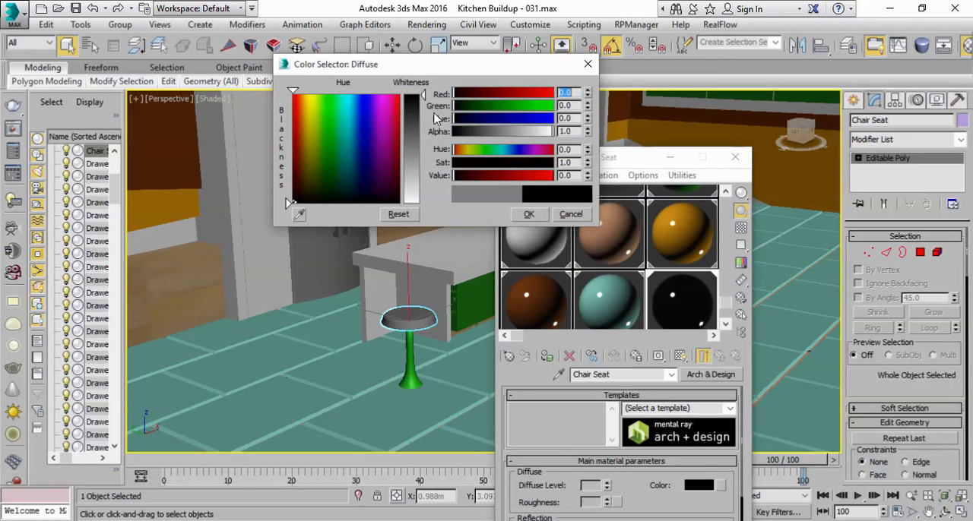
left_click(523, 217)
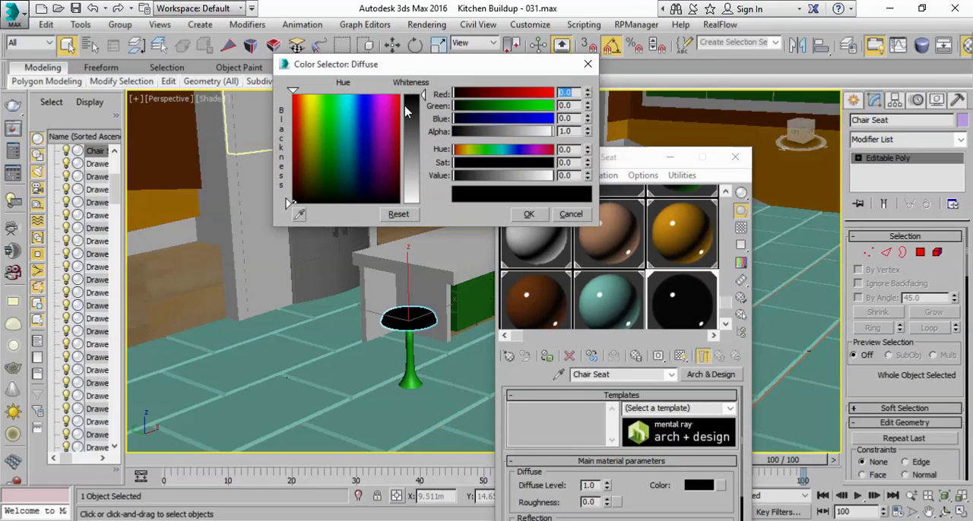
left_click(409, 106)
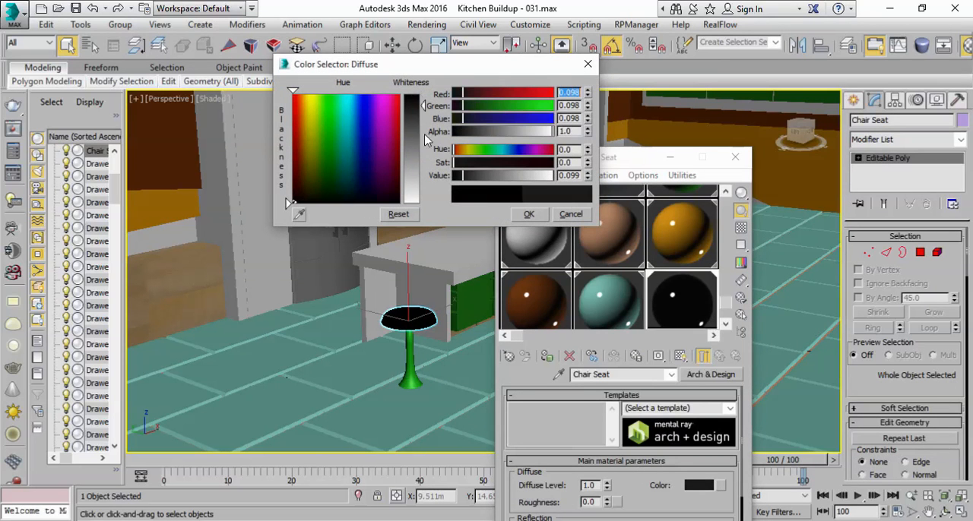
left_click(530, 216)
Step: Assign the existing Steel material to the stool's flared base
scroll(688, 266, "down", 2)
left_click(410, 365)
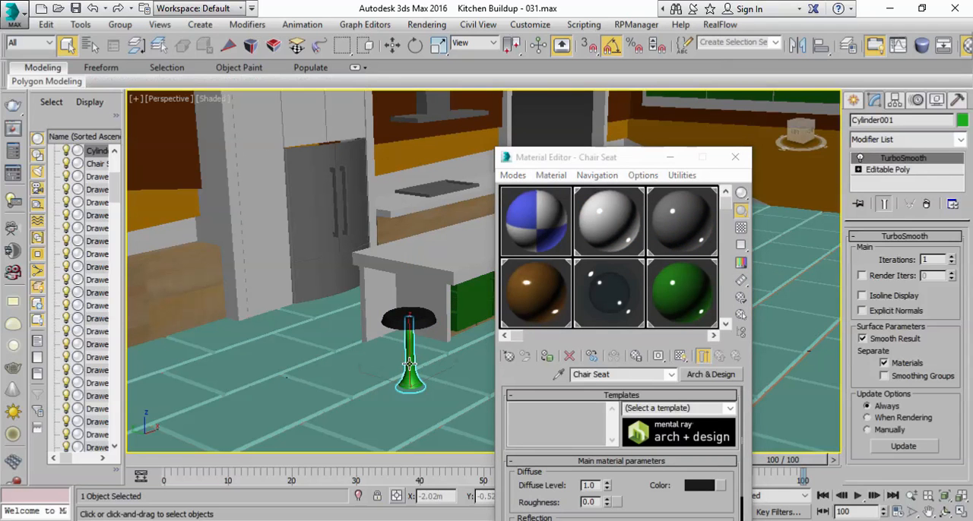
left_click(674, 236)
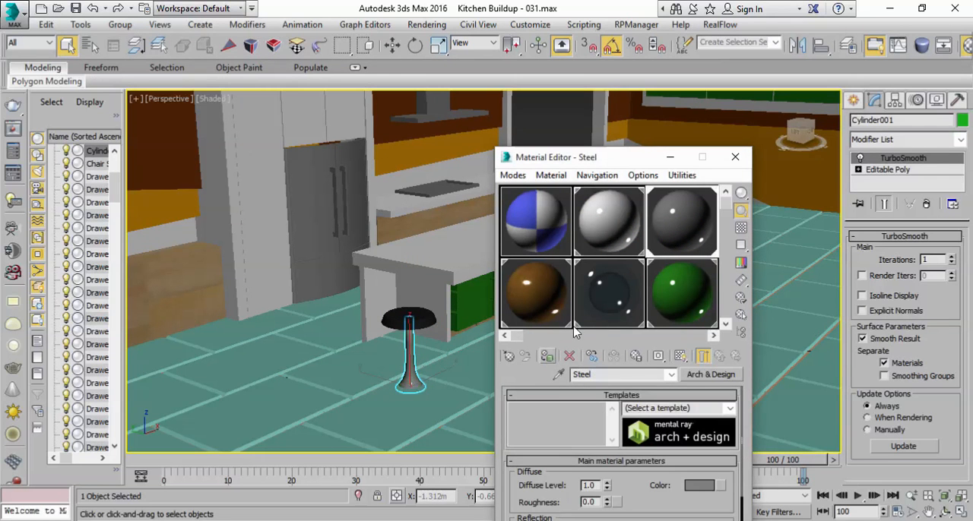
Step: Name the stool's flared base Chair Seat, using the copied name
left_click(871, 119)
right_click(872, 119)
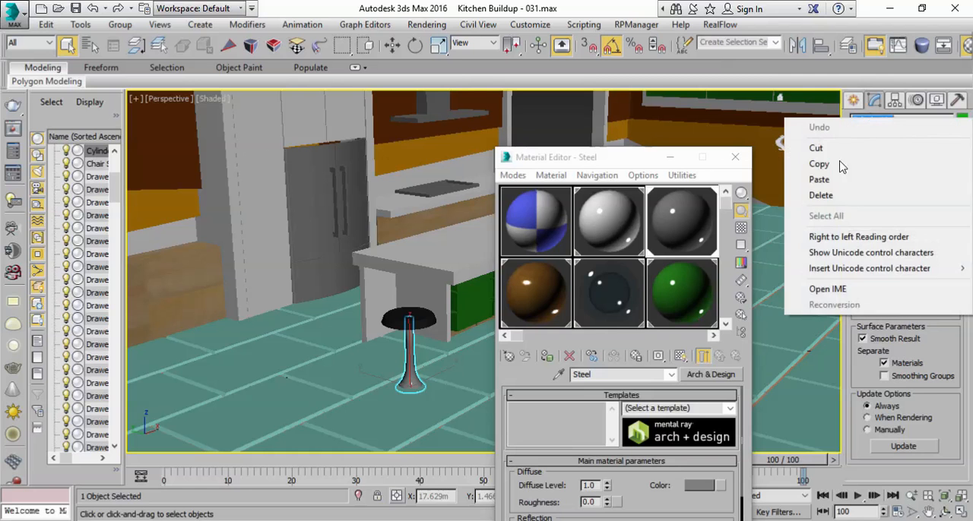
left_click(829, 182)
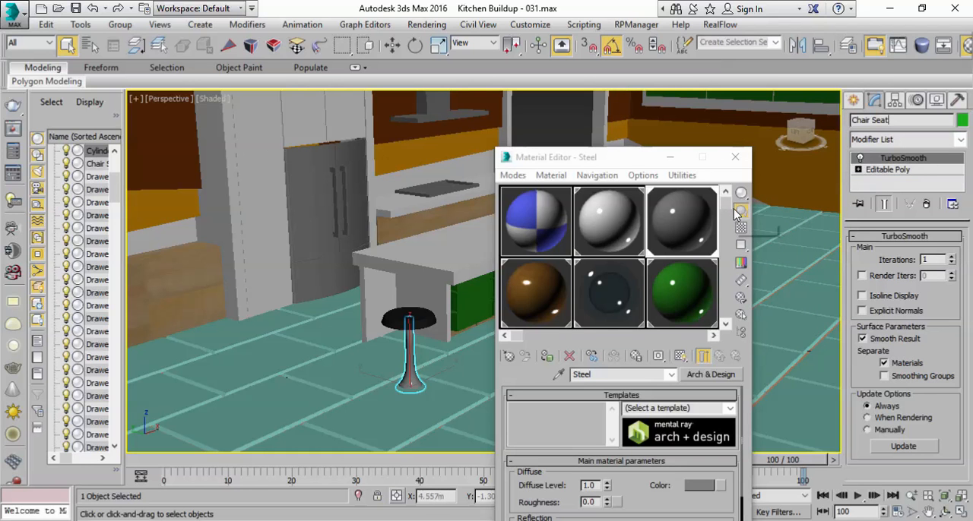
left_click_drag(731, 204, 714, 315)
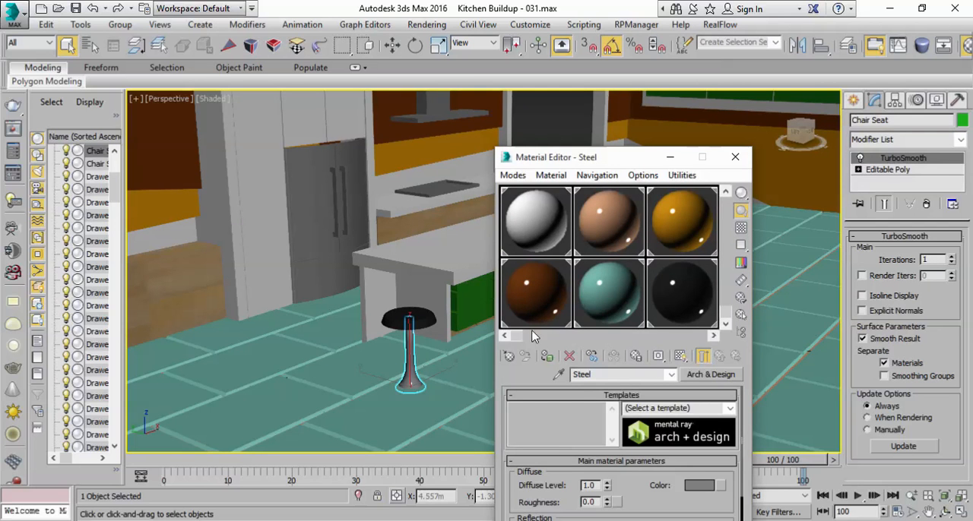
mouse_move(524, 337)
left_mouse_down()
mouse_move(547, 336)
mouse_move(516, 334)
left_mouse_up()
left_click(673, 158)
Step: Examine the island's drawers and their green Drawer material, then look over the rest of the kitchen
scroll(550, 295, "down", 3)
scroll(549, 295, "up", 3)
middle_click_drag(549, 295, 582, 304)
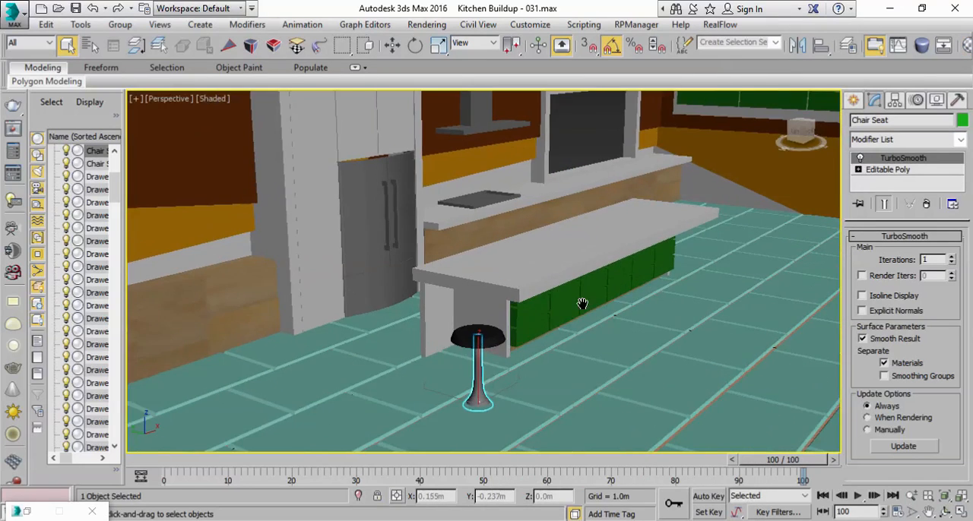
left_click(537, 326)
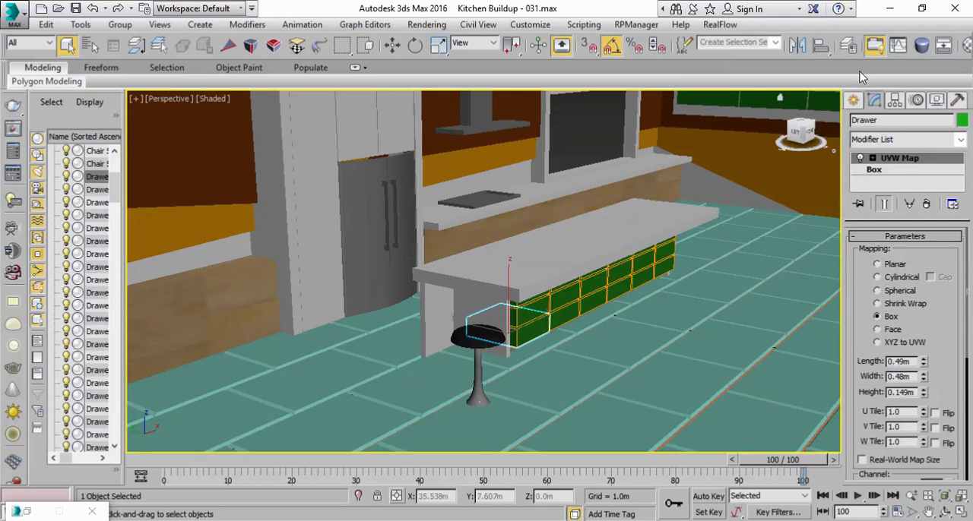
left_click(947, 47)
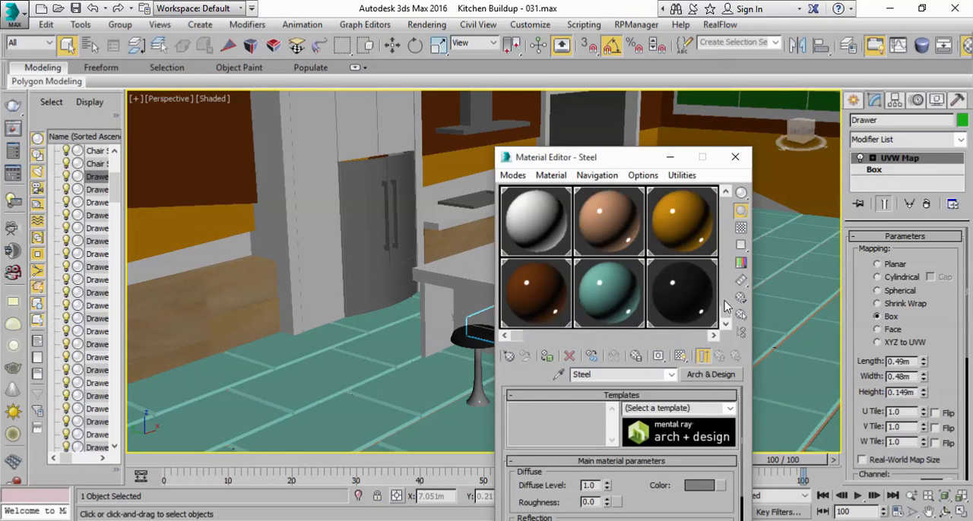
scroll(726, 304, "up", 2)
left_click(674, 300)
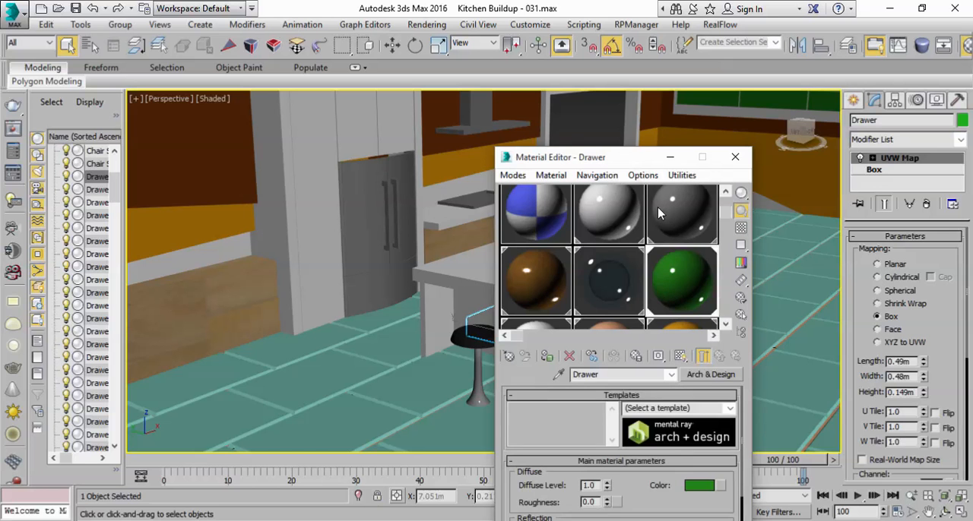
left_click(672, 160)
scroll(622, 282, "down", 5)
scroll(621, 282, "up", 4)
middle_click_drag(572, 264, 537, 222)
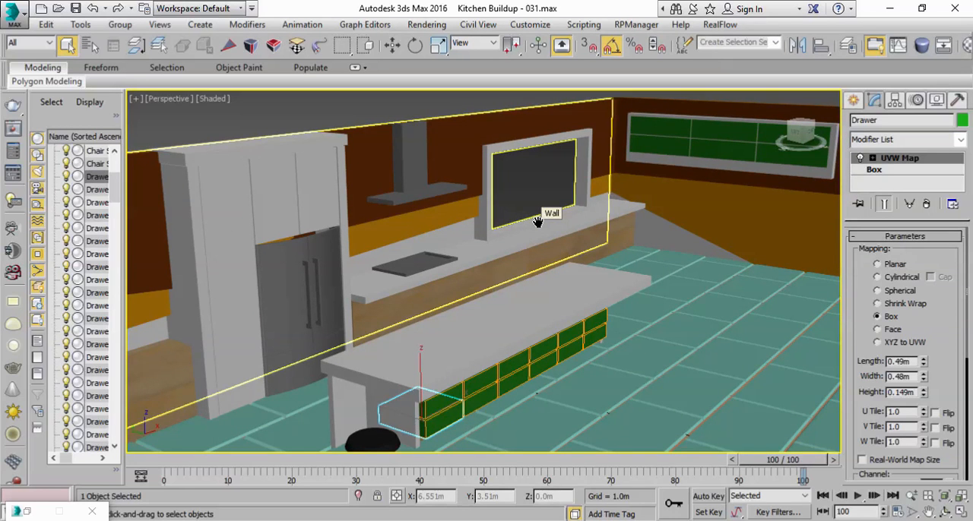
middle_click_drag(382, 325, 408, 204)
Step: Select the stool's seat and base together and move them to the floor in front of the island, near its refrigerator-side corner
left_click(403, 354)
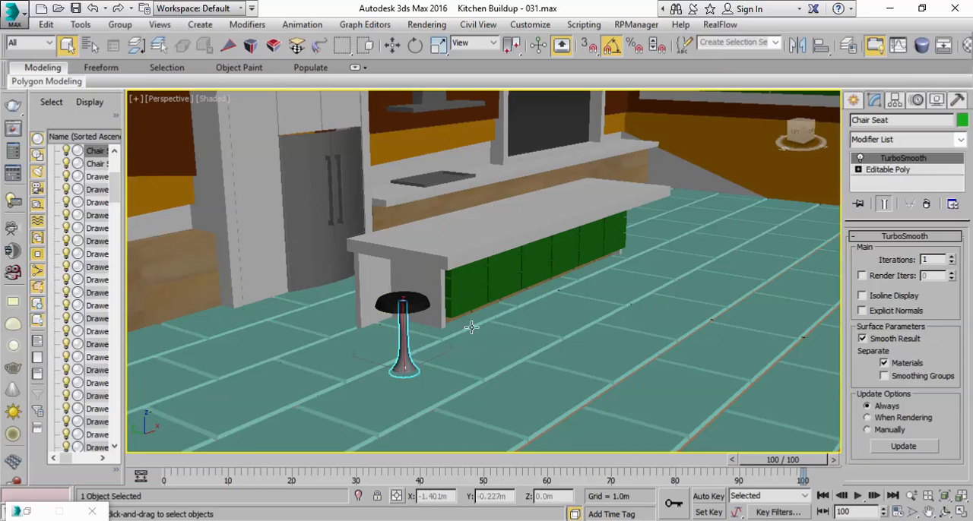
scroll(428, 320, "up", 3)
key("w")
left_click(404, 364)
left_click(404, 363, "ctrl")
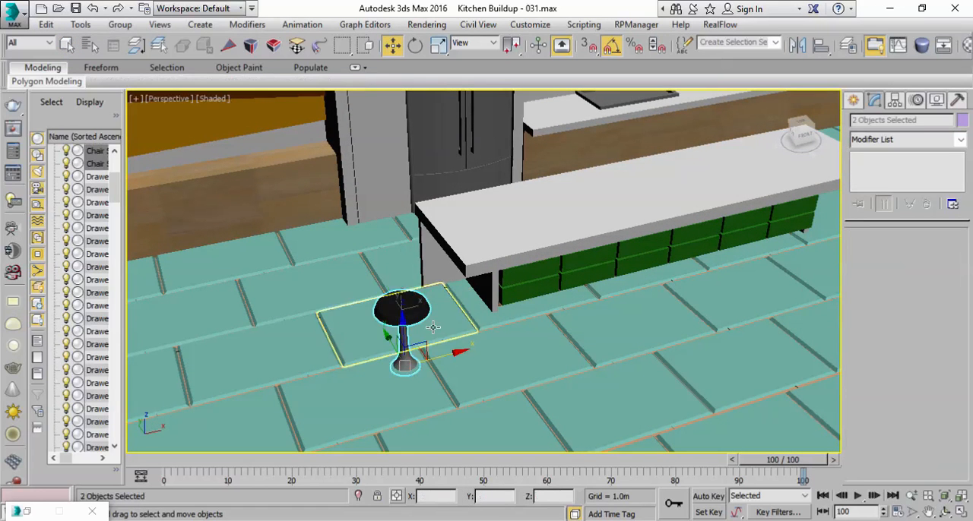
left_click_drag(448, 355, 552, 338)
mouse_move(556, 327)
middle_mouse_down("alt")
mouse_move(634, 328)
mouse_move(554, 334)
middle_mouse_up("alt")
left_click_drag(464, 344, 504, 333)
middle_click_drag(504, 332, 459, 308, "alt")
middle_click_drag(572, 318, 461, 308)
Step: Start an array of the stool with reset parameters, live preview and its move distances defined as totals
left_click(80, 25)
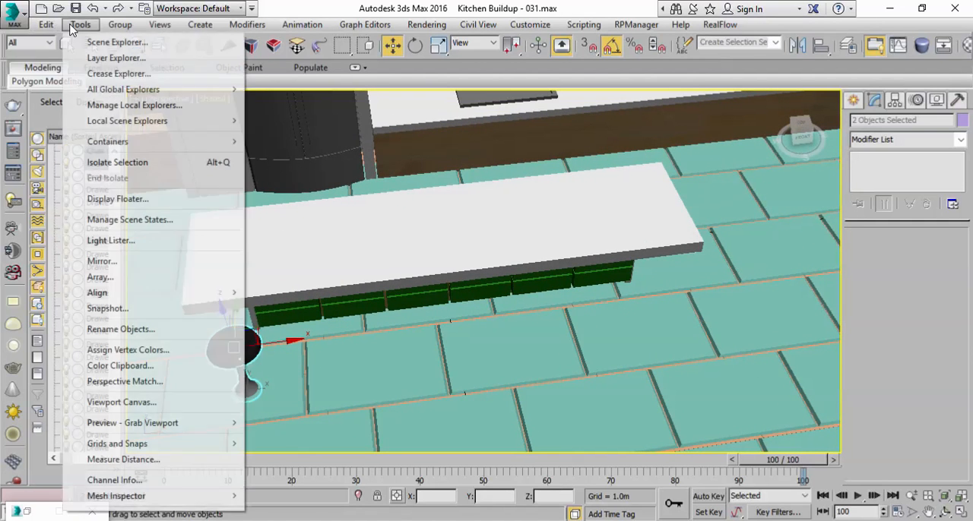
left_click(115, 275)
left_click(524, 370)
left_click(661, 318)
left_click_drag(554, 148, 662, 174)
left_click(573, 229)
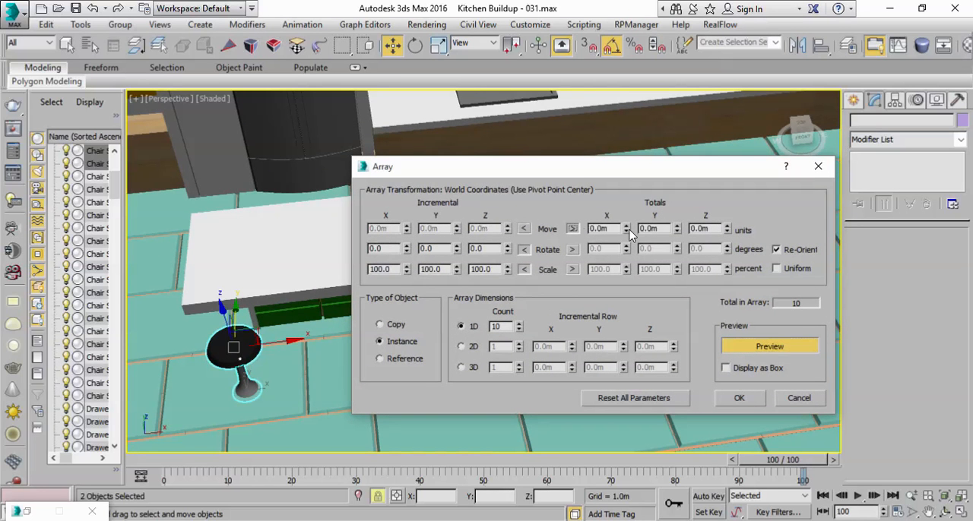
Step: Set the stool array's total X move to 2 m and its count to 3
left_click_drag(628, 231, 628, 213)
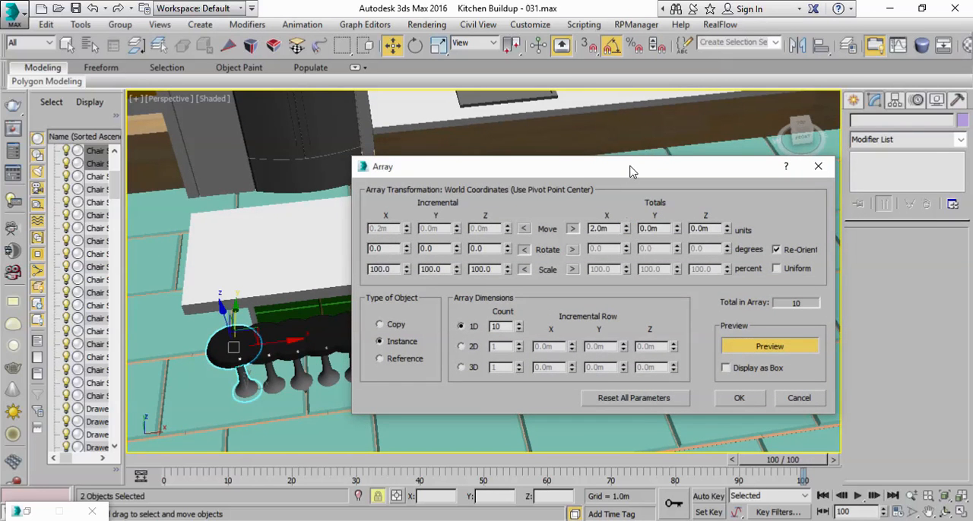
left_click_drag(628, 171, 726, 192)
left_click_drag(619, 347, 619, 351)
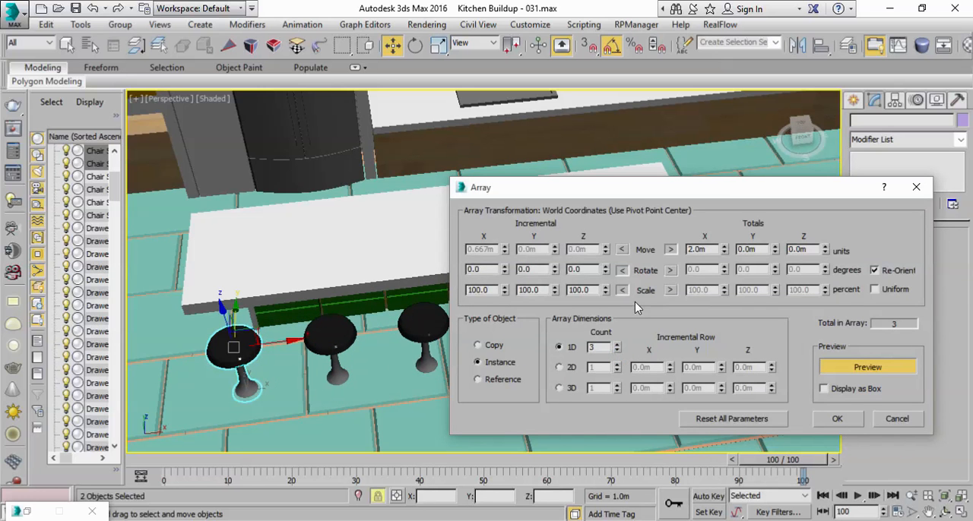
Step: Set the array's total X move to 5 m, keep the Y move at 0, and create the row of instanced stools along the island
left_click_drag(644, 191, 725, 350)
left_click(621, 414)
left_click_drag(806, 411, 803, 405)
left_click_drag(761, 339, 697, 295)
left_click_drag(741, 371, 738, 365)
left_click_drag(696, 307, 650, 355)
left_click(625, 429)
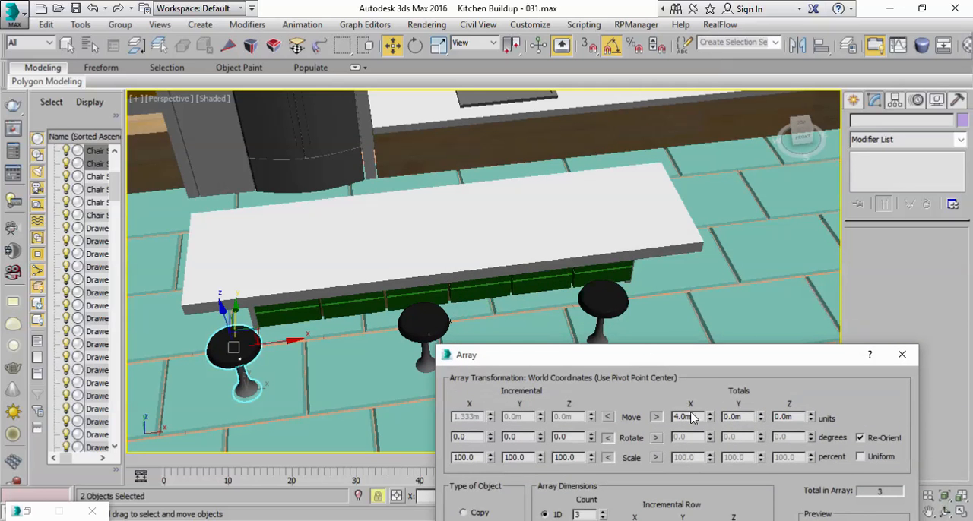
left_click(759, 414)
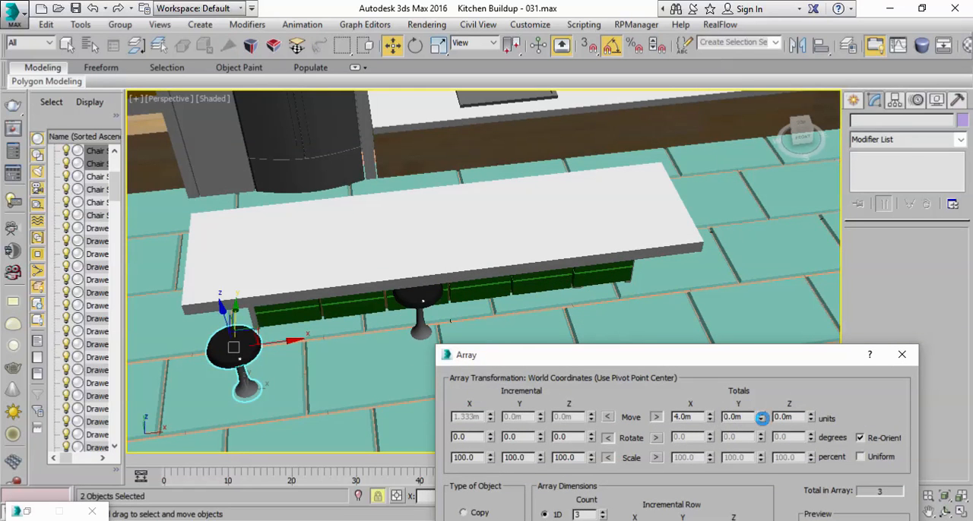
left_click(761, 419)
left_click(710, 416)
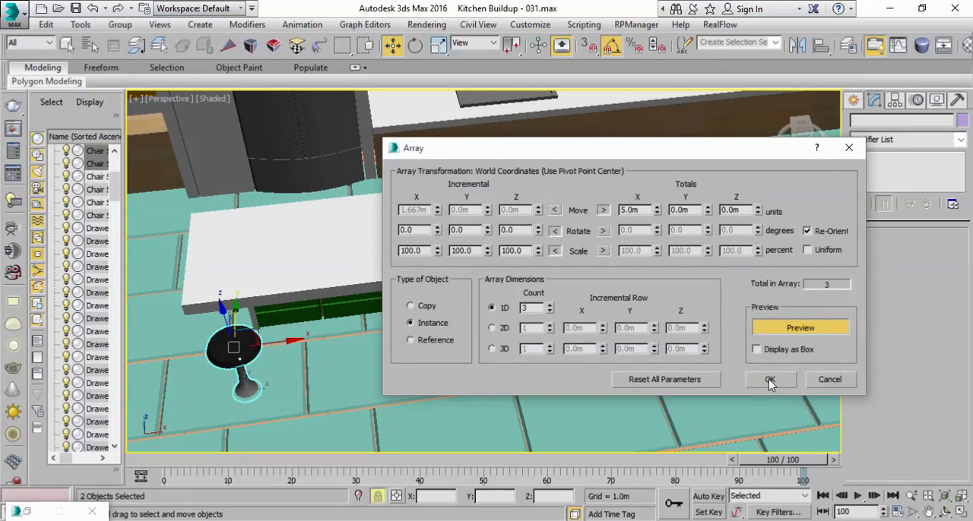
left_click(770, 384)
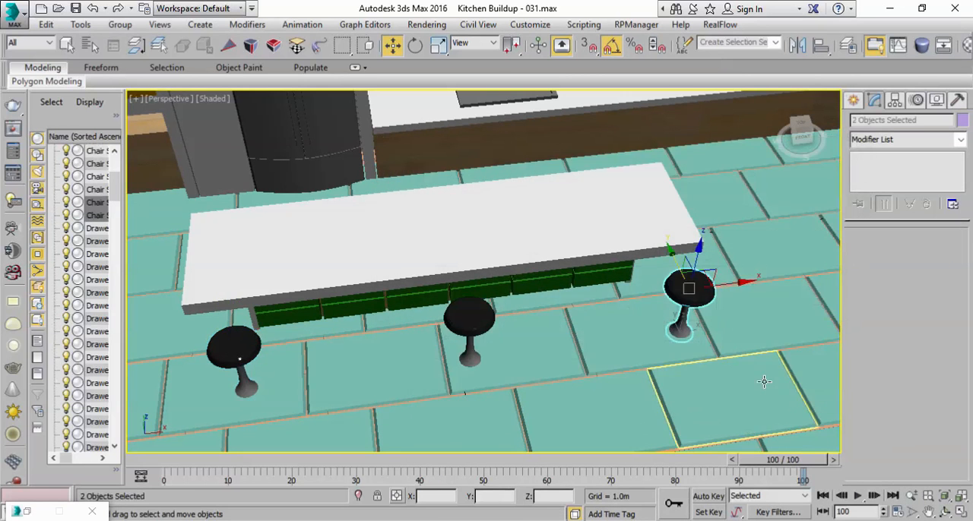
scroll(707, 379, "down", 5)
middle_click_drag(707, 380, 610, 298)
scroll(661, 352, "up", 5)
scroll(717, 287, "down", 5)
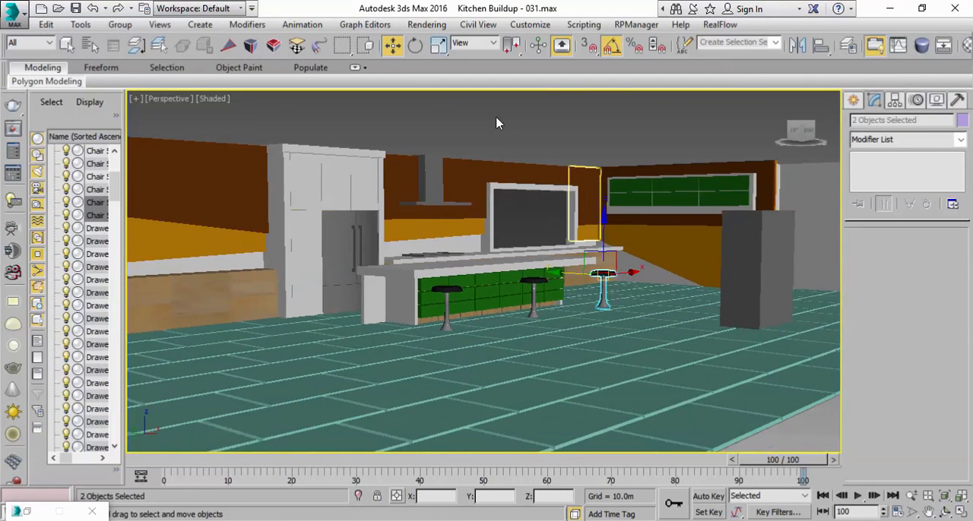